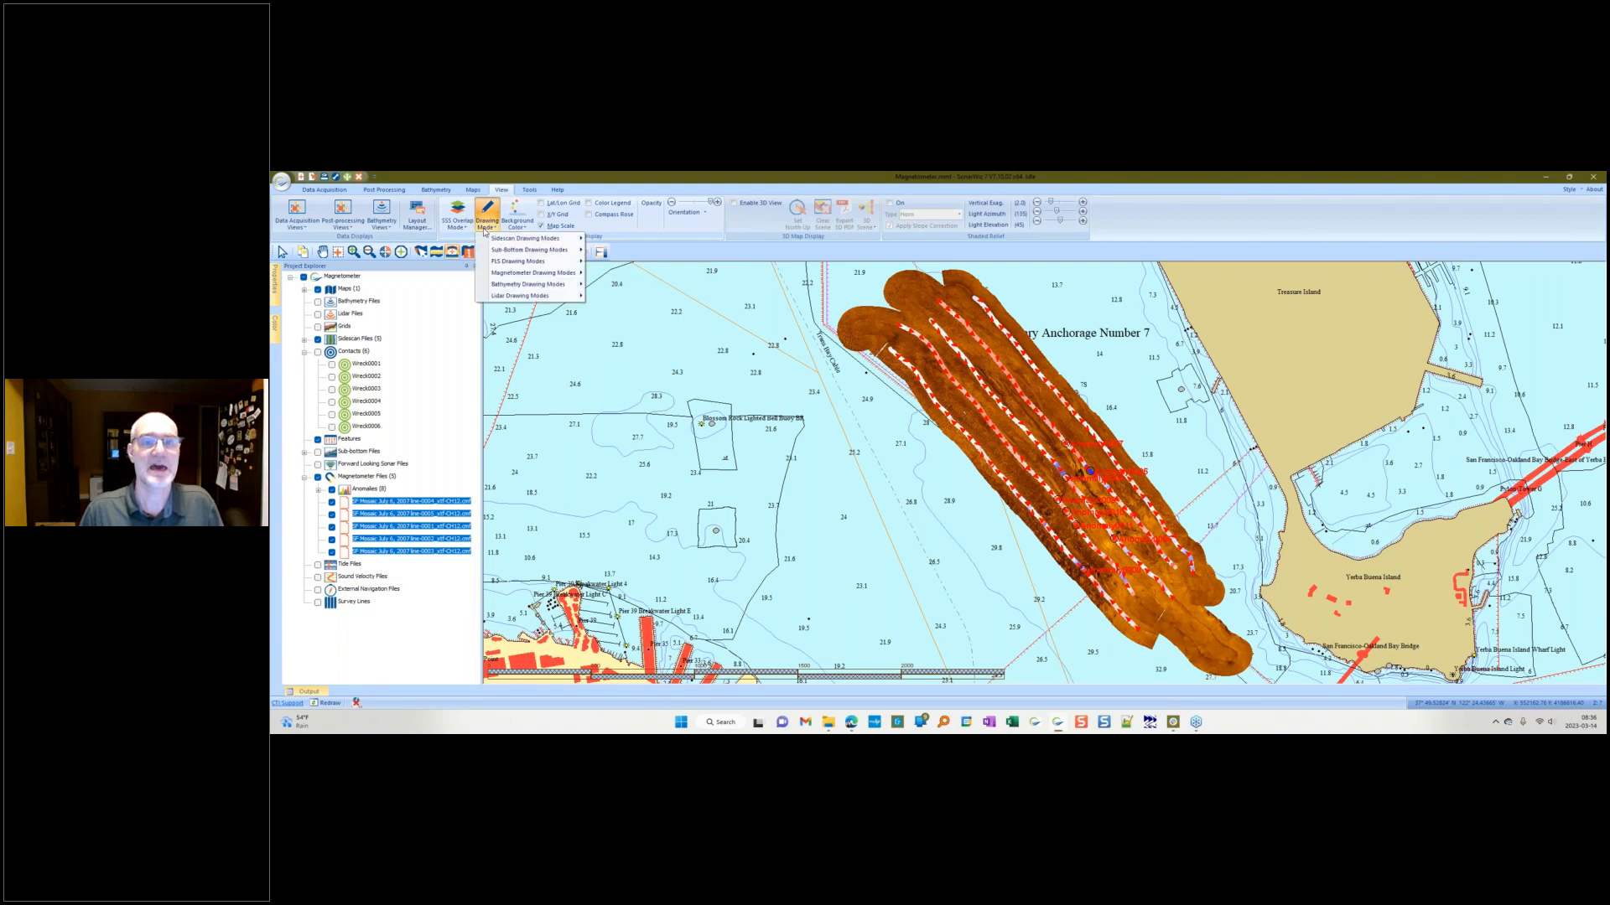
Step: Enable drawing of the magnetometer residual trace on the map
{"action": "mouse_move", "coordinate": [538, 275]}
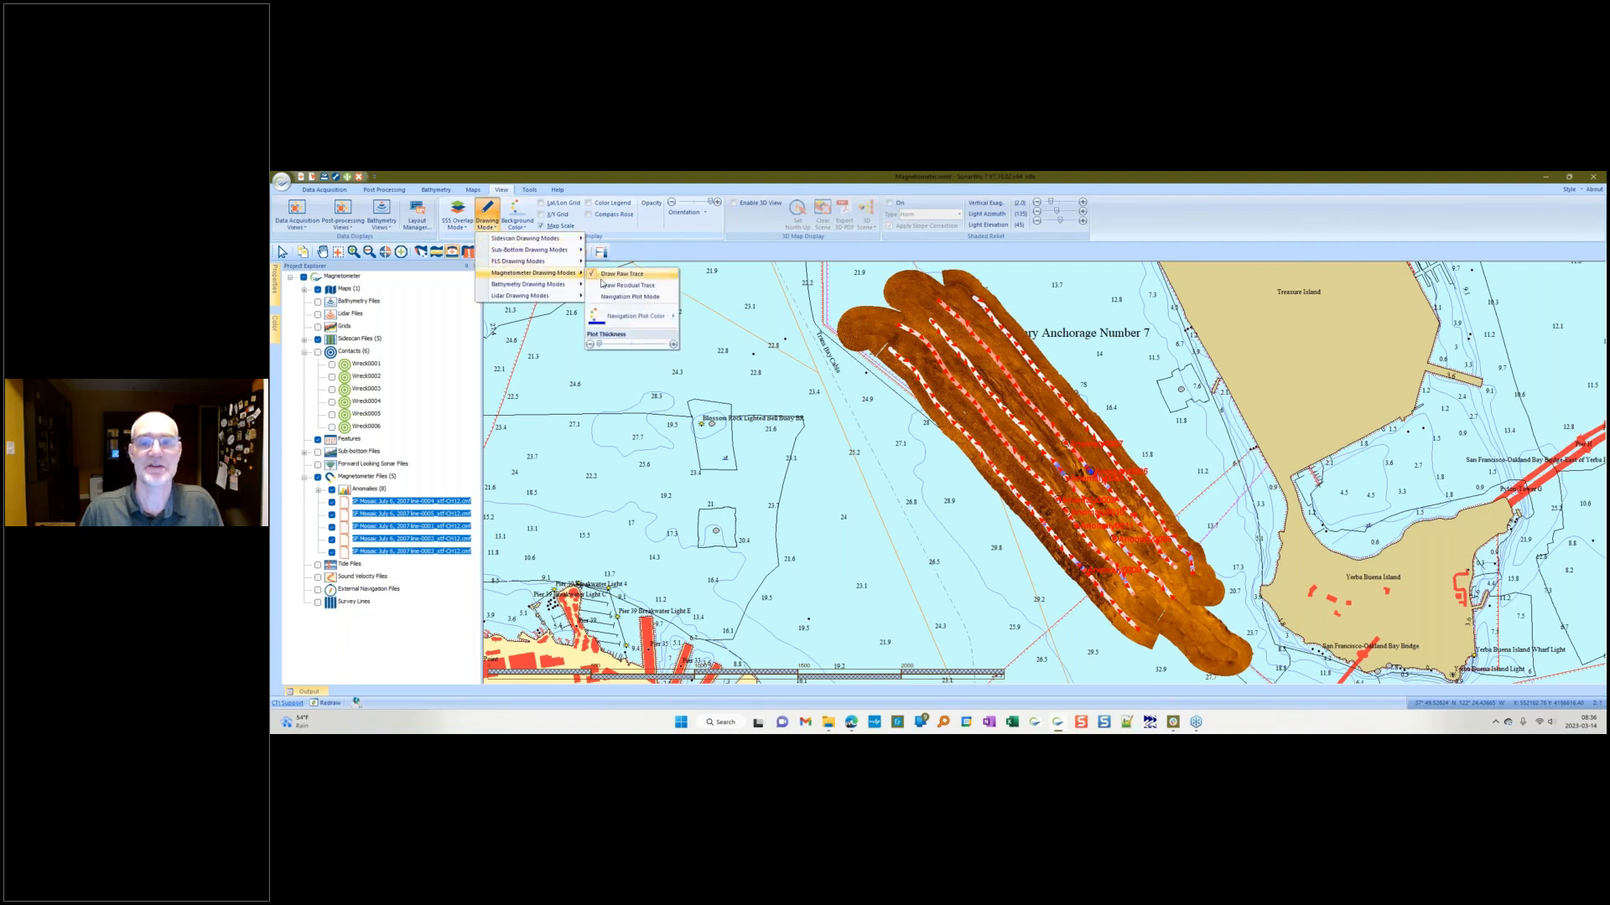
{"action": "left_click", "coordinate": [604, 291]}
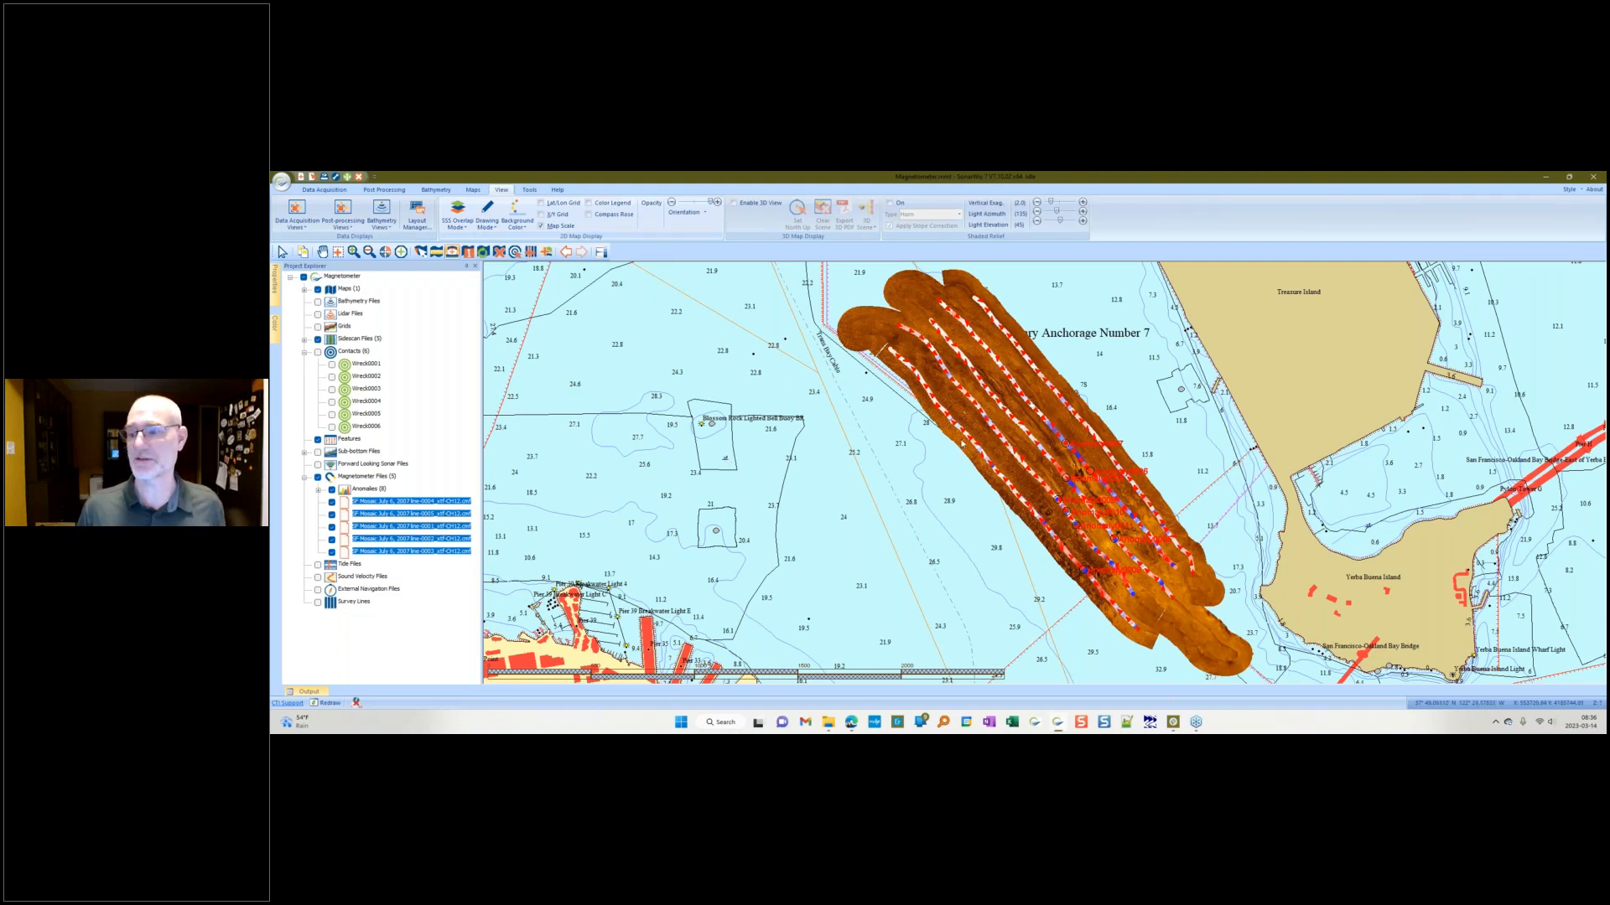
Step: Open the Color panel and set its datatype to Magnetometer Residual
{"action": "left_click", "coordinate": [276, 323]}
{"action": "left_click", "coordinate": [386, 267]}
{"action": "left_click", "coordinate": [585, 289]}
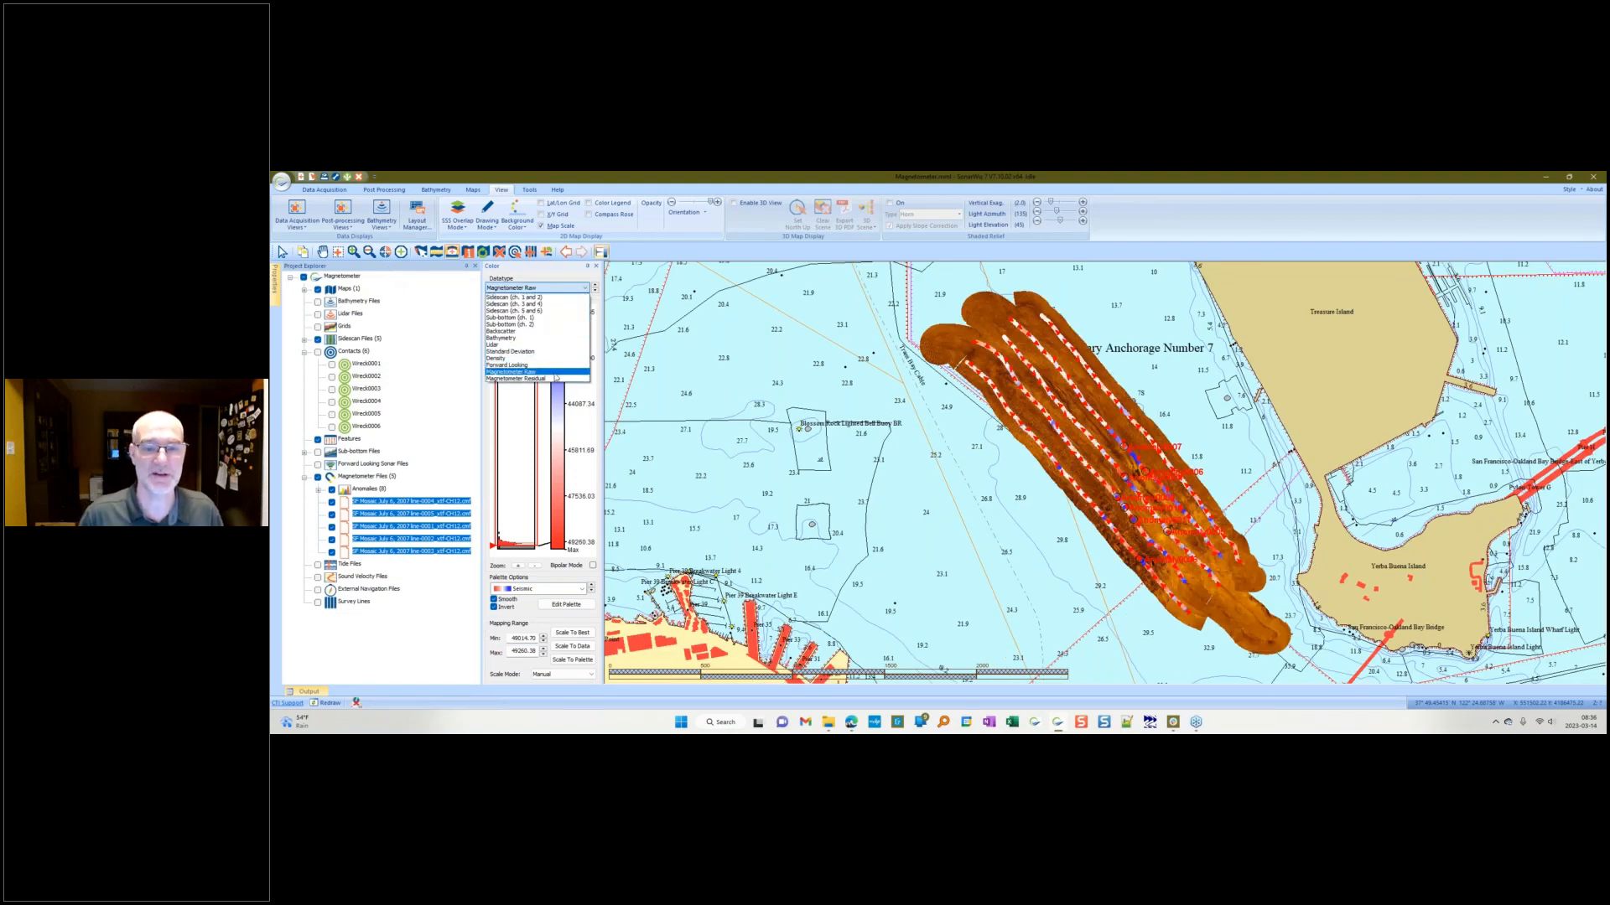
{"action": "left_click", "coordinate": [541, 372]}
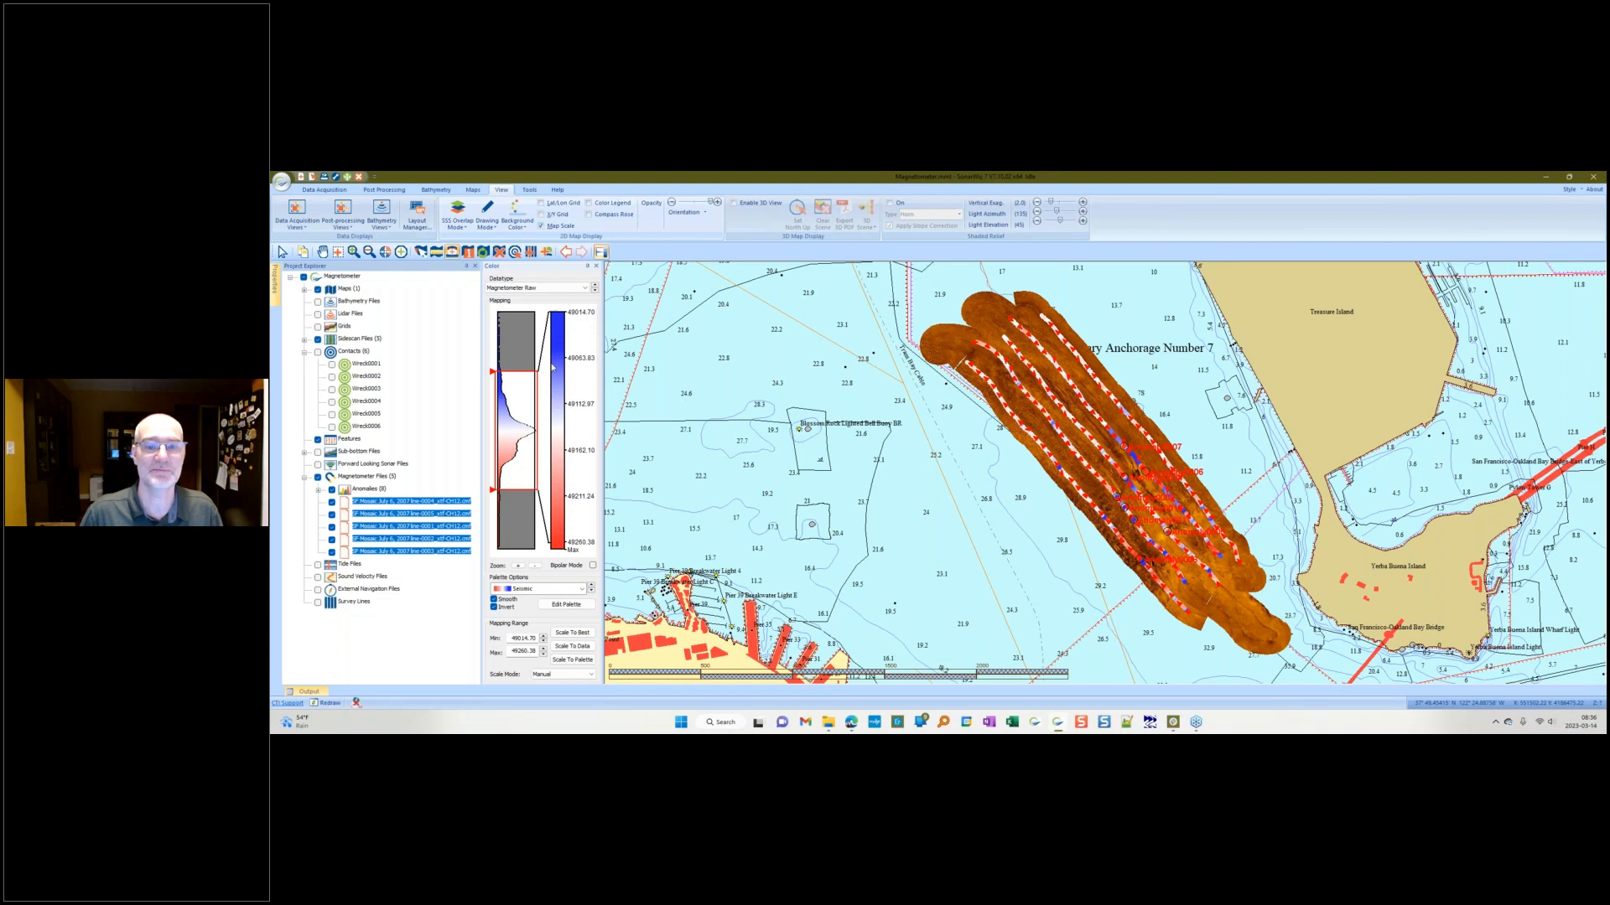
{"action": "left_click", "coordinate": [577, 290]}
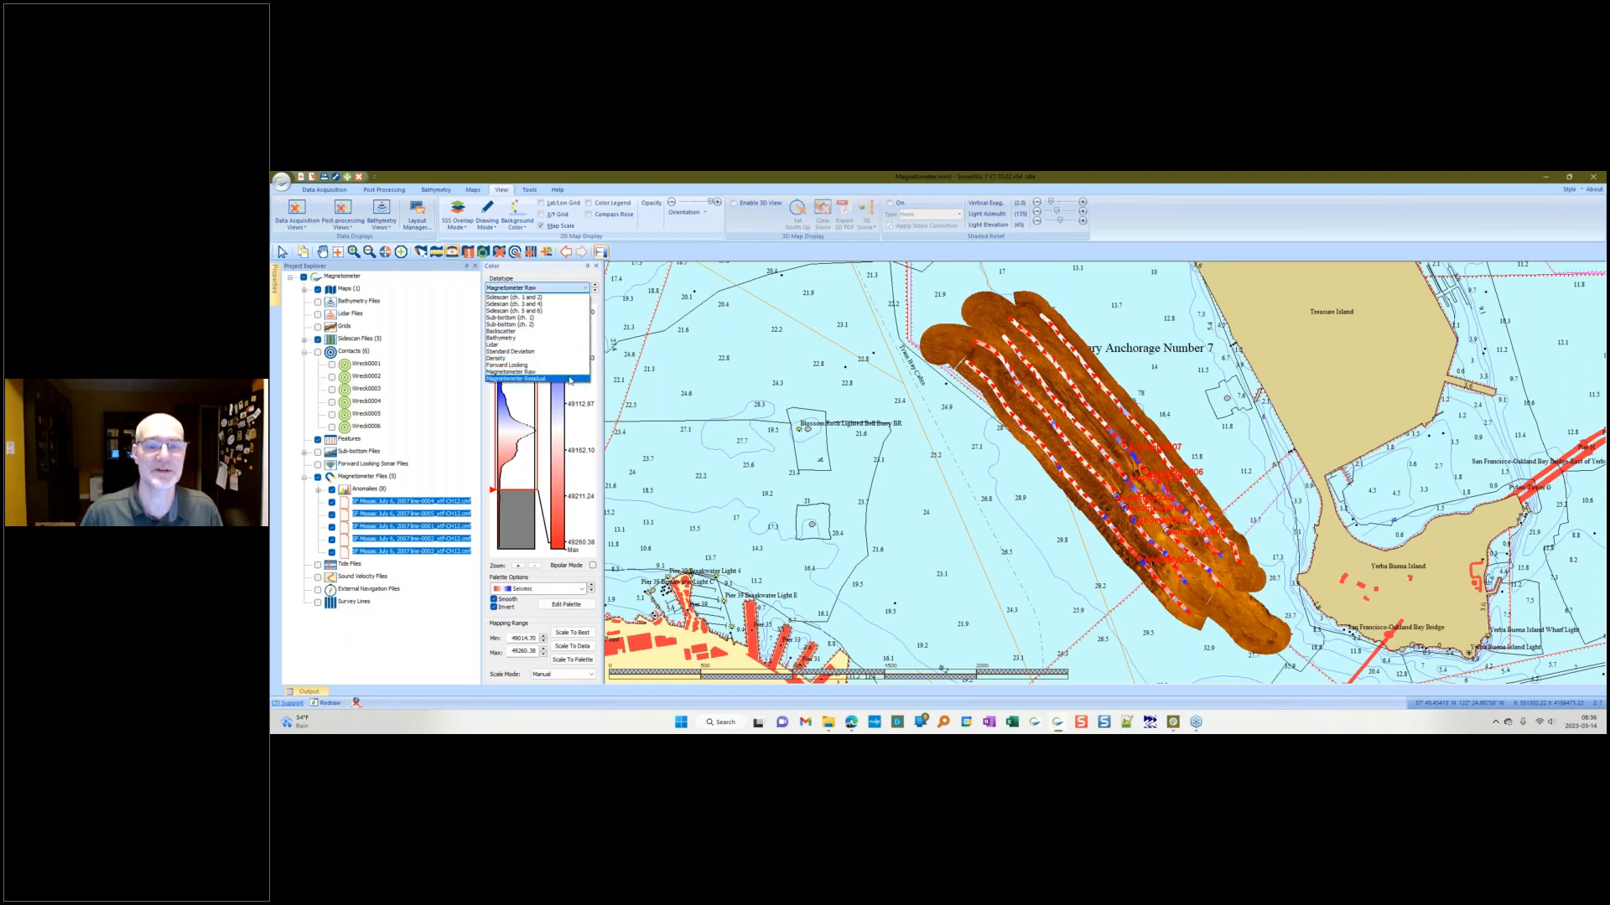
{"action": "left_click", "coordinate": [570, 382]}
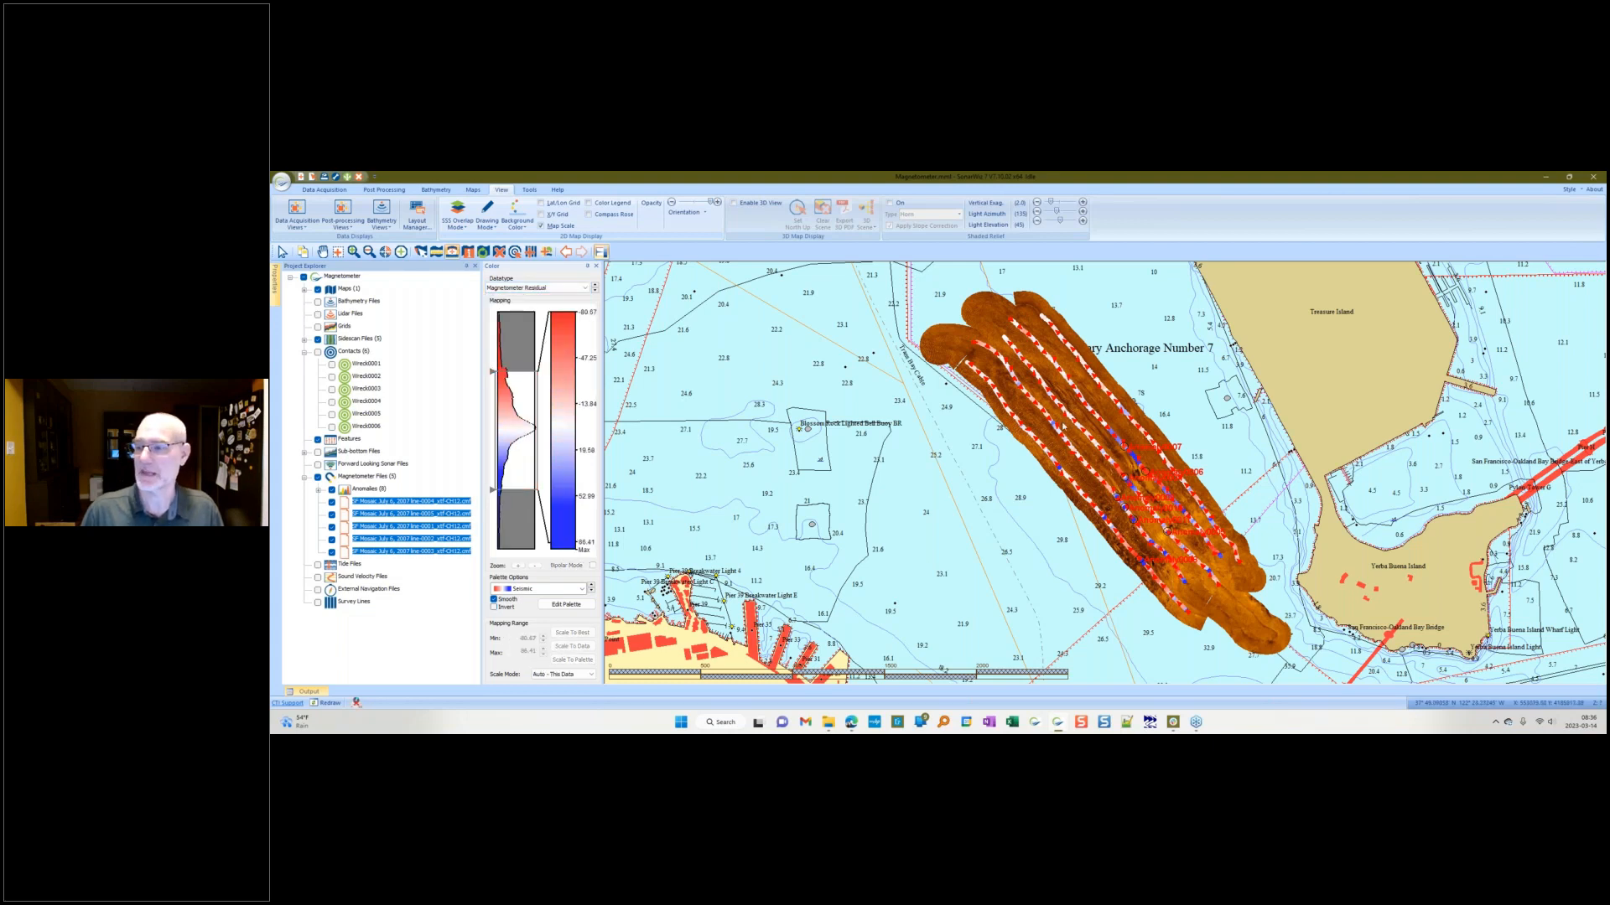
Step: Choose the Seismic palette for the magnetometer residual color scale
{"action": "left_click", "coordinate": [579, 589]}
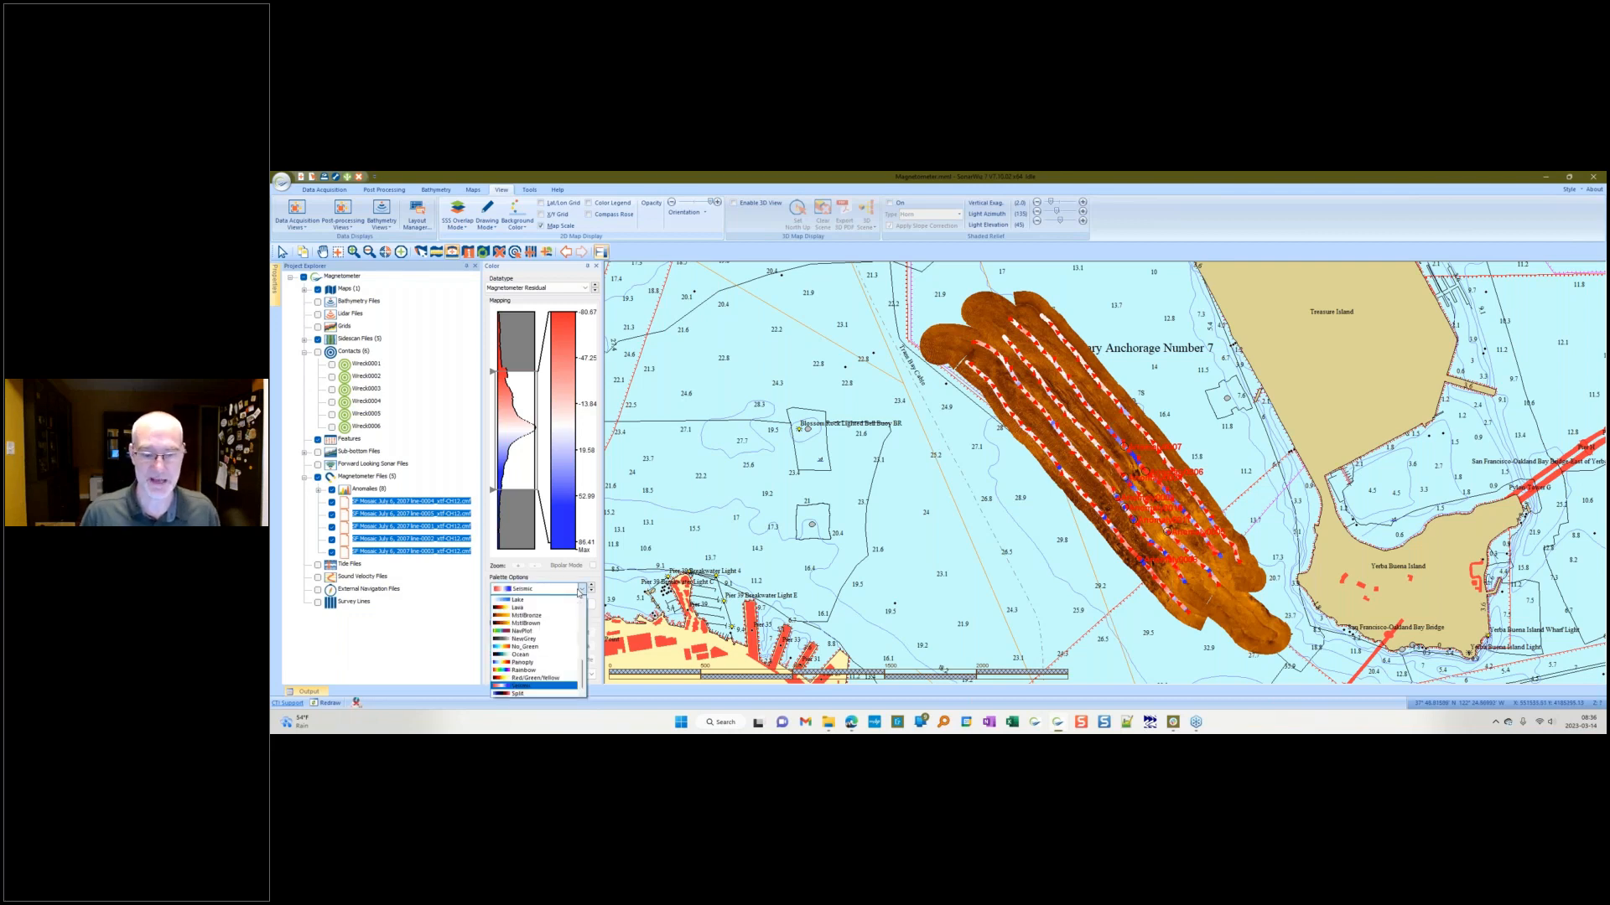
{"action": "left_click", "coordinate": [556, 687]}
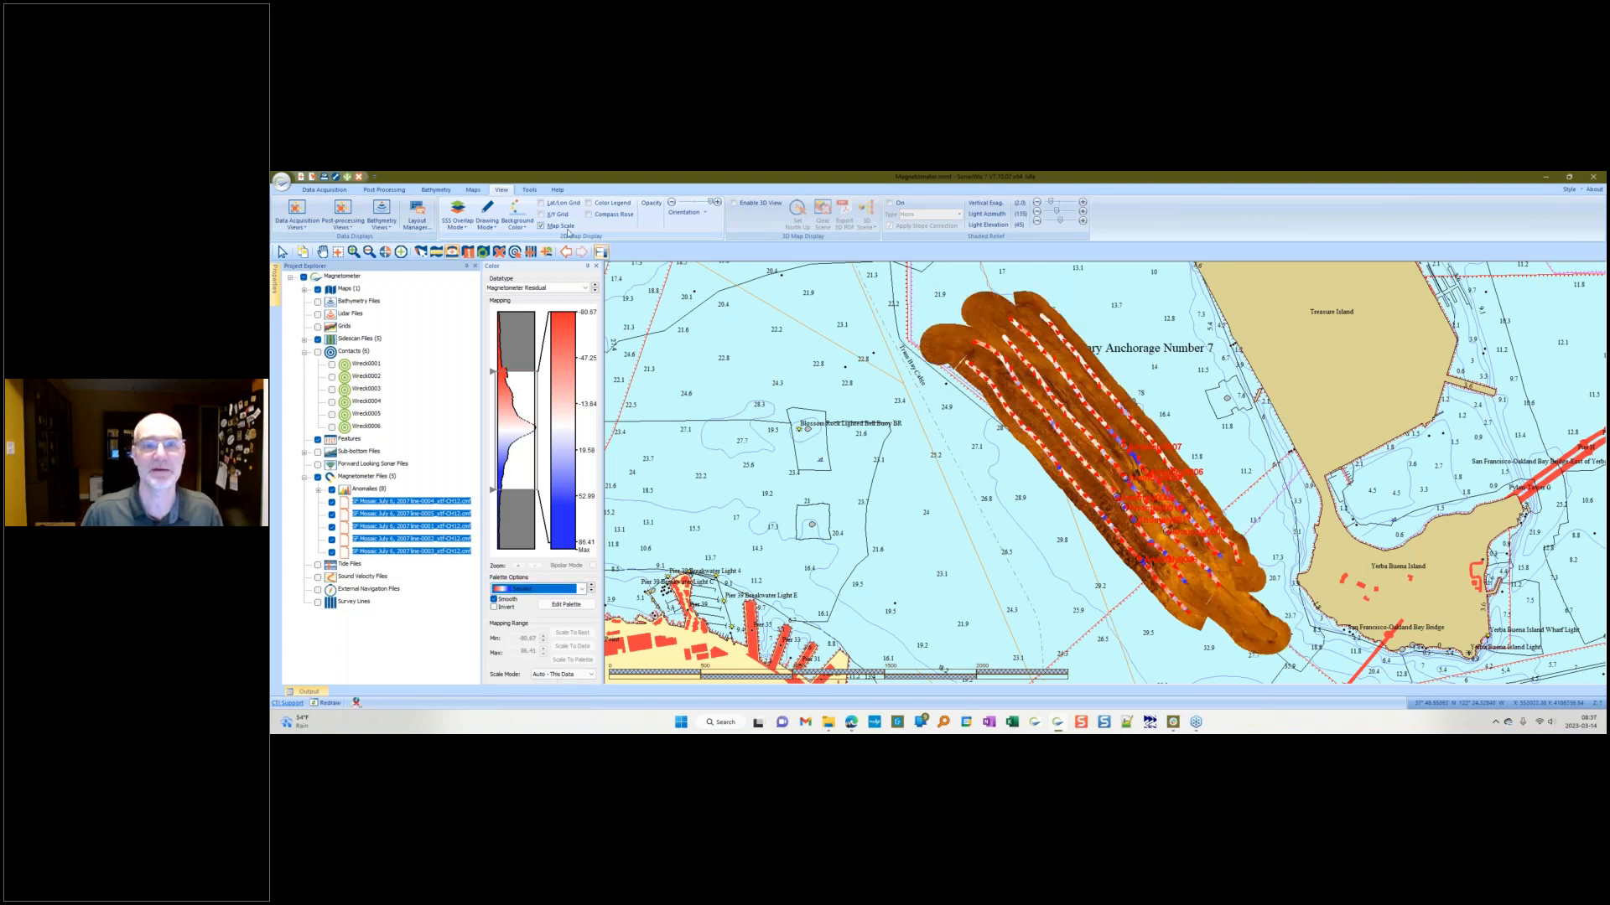
Step: Switch magnetometer drawing to Navigation Plot Mode and adjust the plot thickness
{"action": "left_click", "coordinate": [487, 218]}
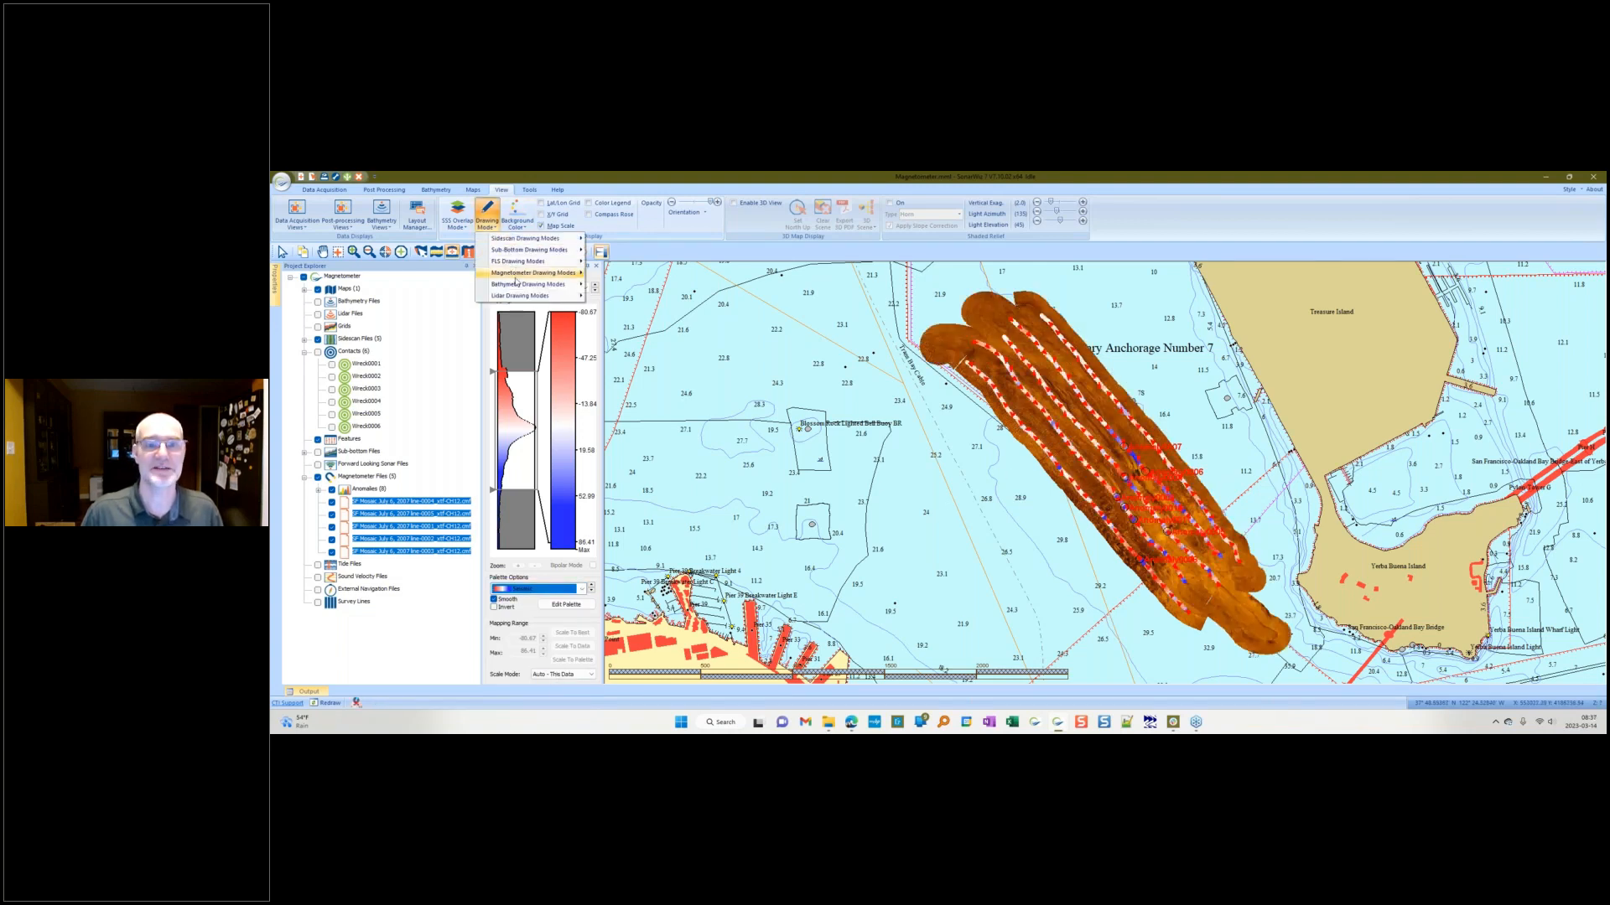
{"action": "mouse_move", "coordinate": [537, 273]}
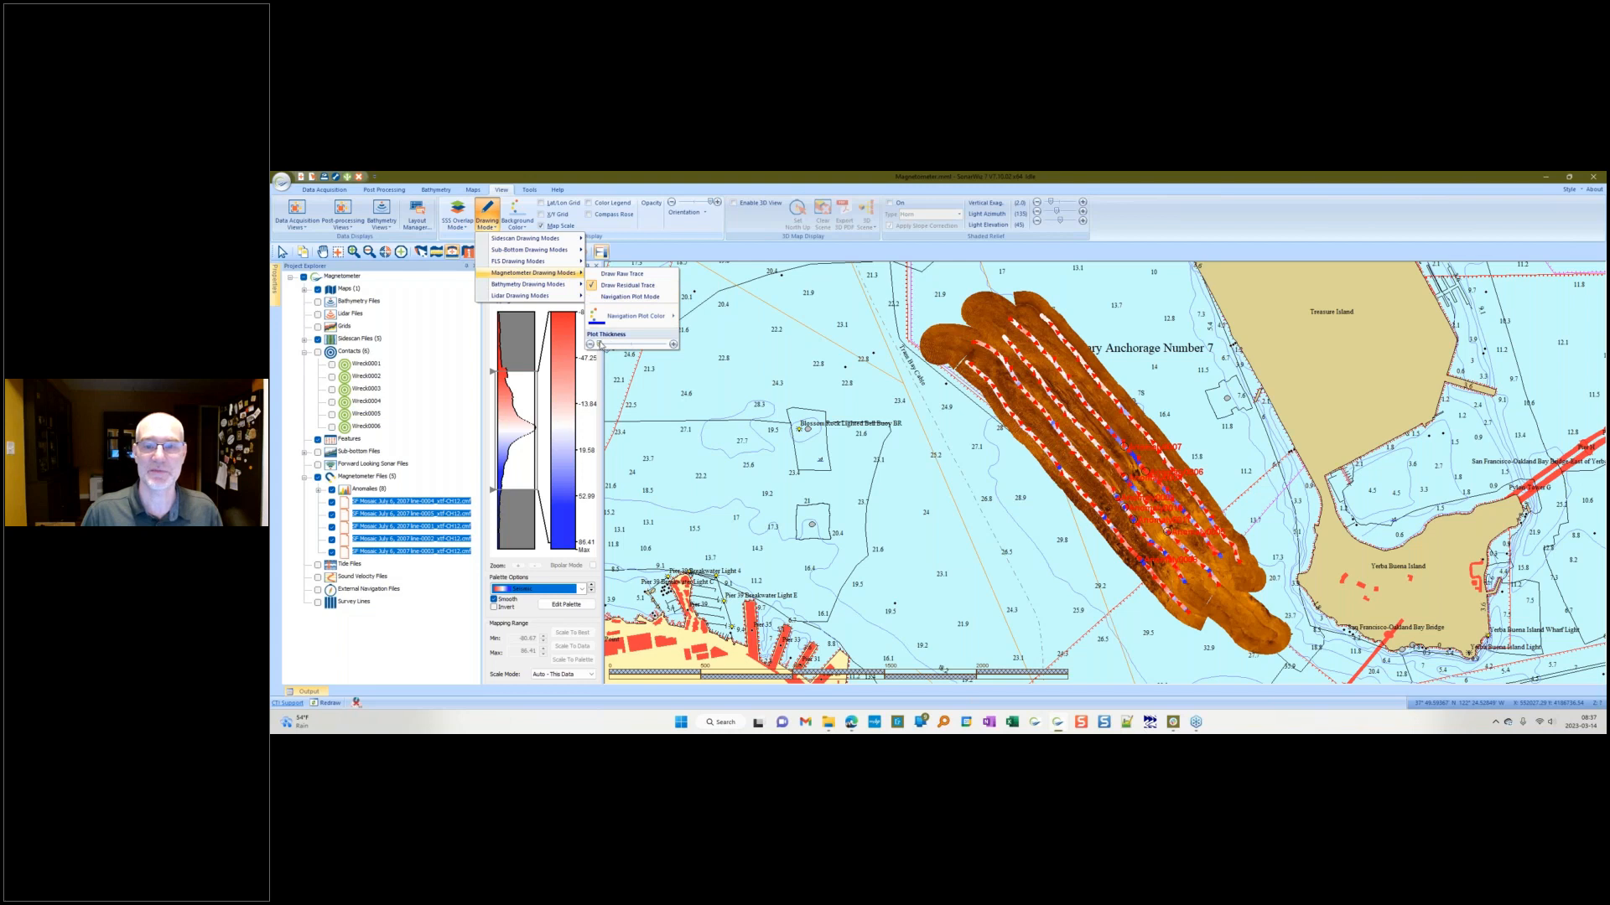
{"action": "mouse_move", "coordinate": [601, 344]}
{"action": "left_mouse_down"}
{"action": "mouse_move", "coordinate": [662, 344]}
{"action": "mouse_move", "coordinate": [600, 347]}
{"action": "left_mouse_up"}
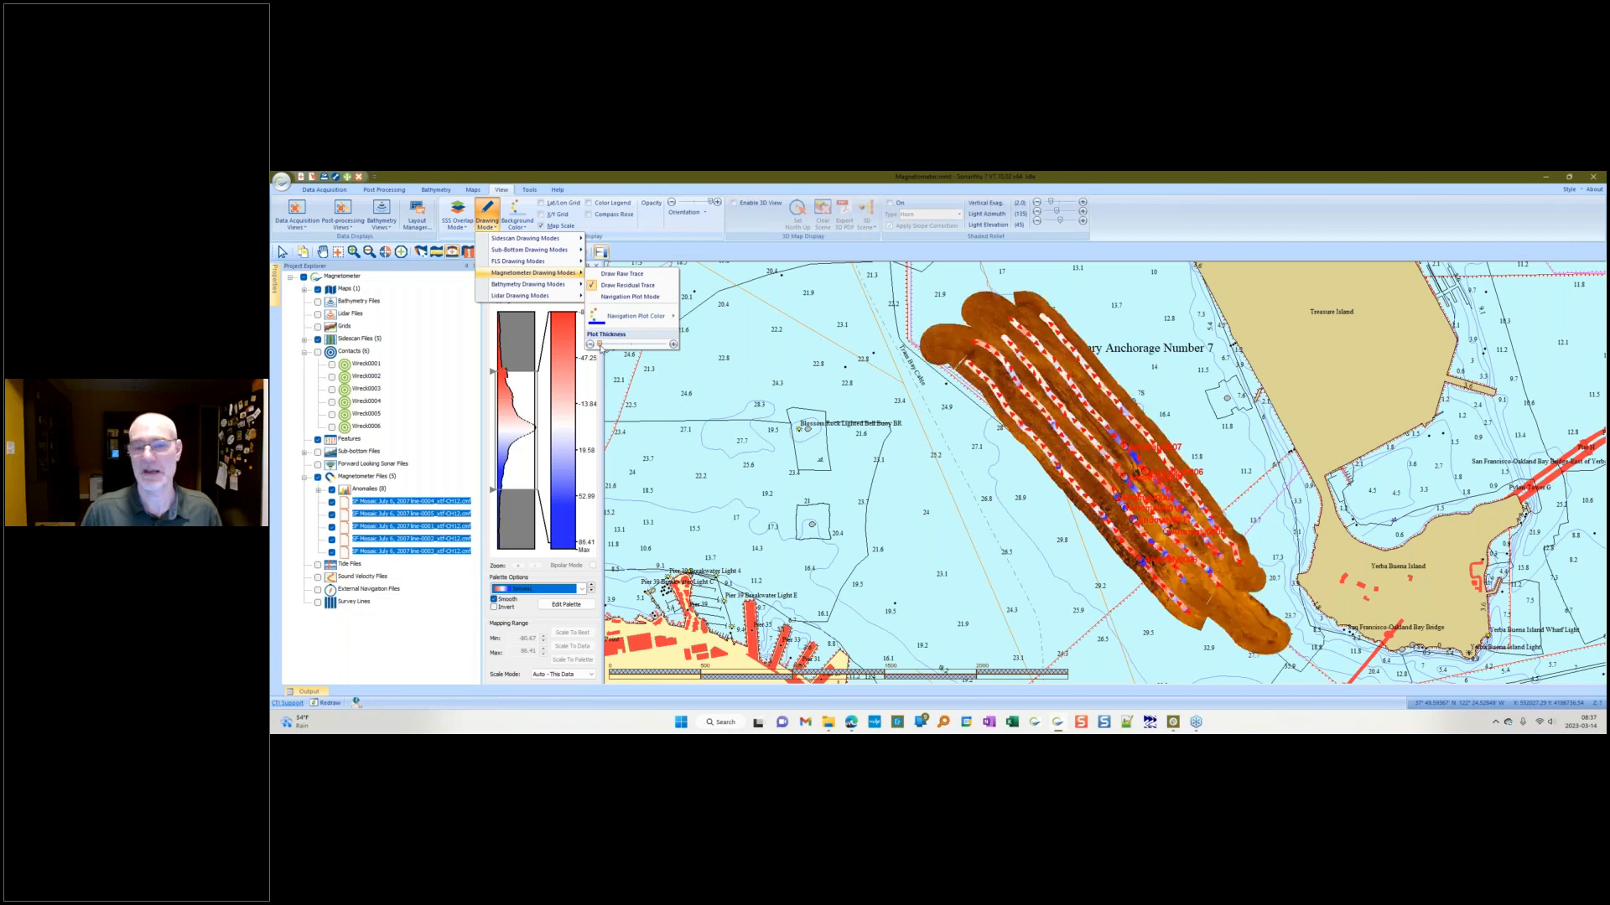
{"action": "left_click", "coordinate": [635, 299]}
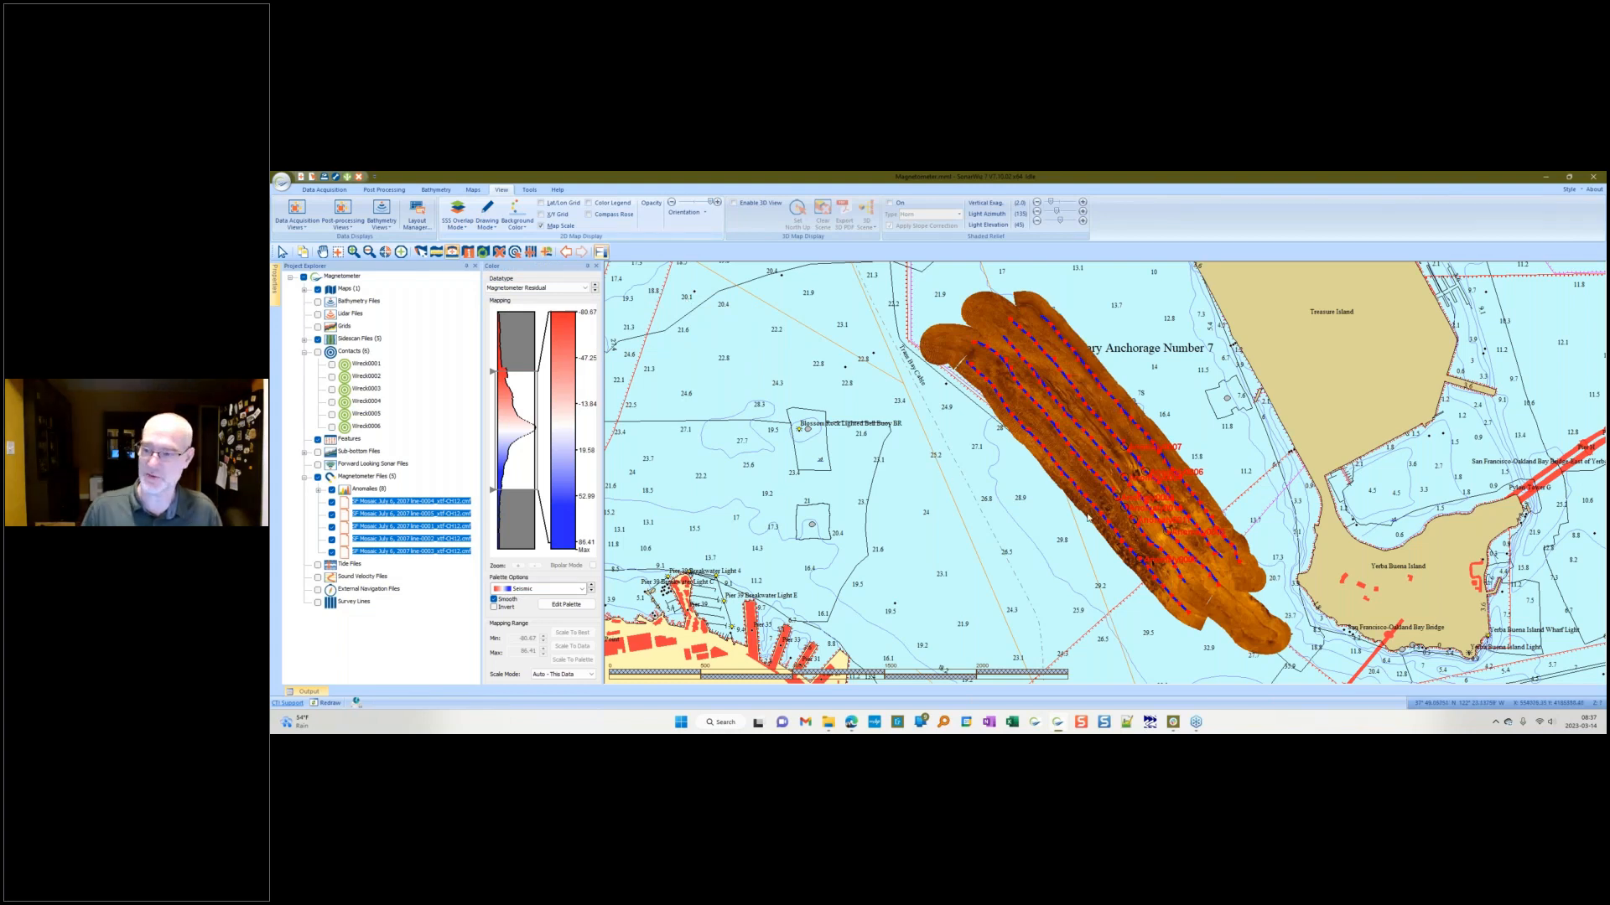
{"action": "left_click", "coordinate": [998, 515]}
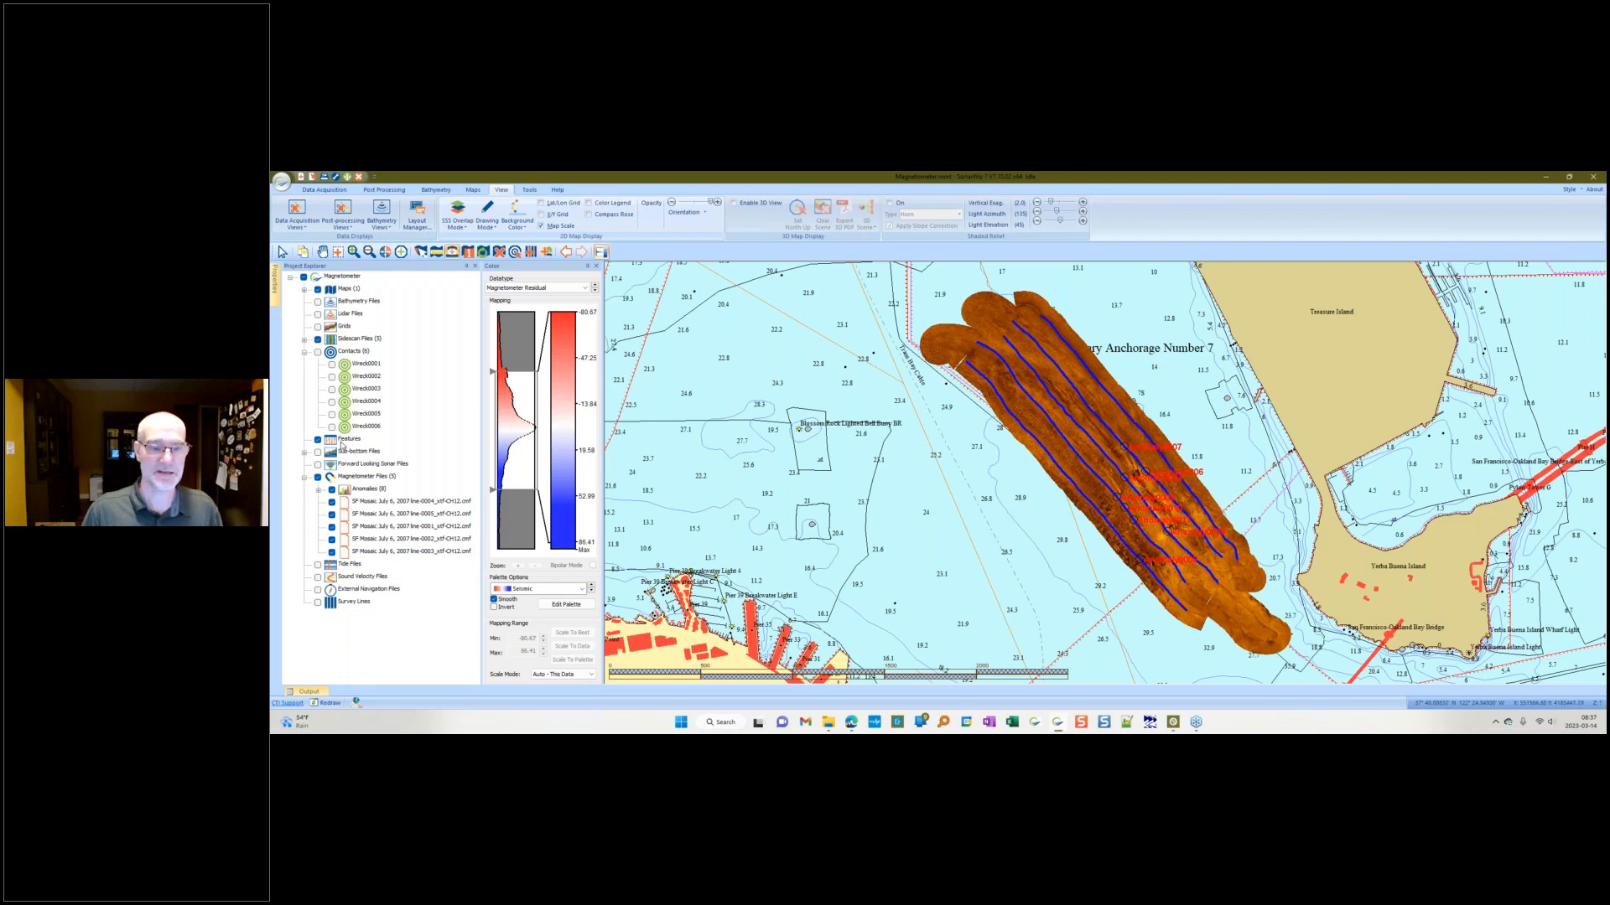
Step: Select the first magnetometer file to highlight its trackline on the map
{"action": "left_click", "coordinate": [385, 501]}
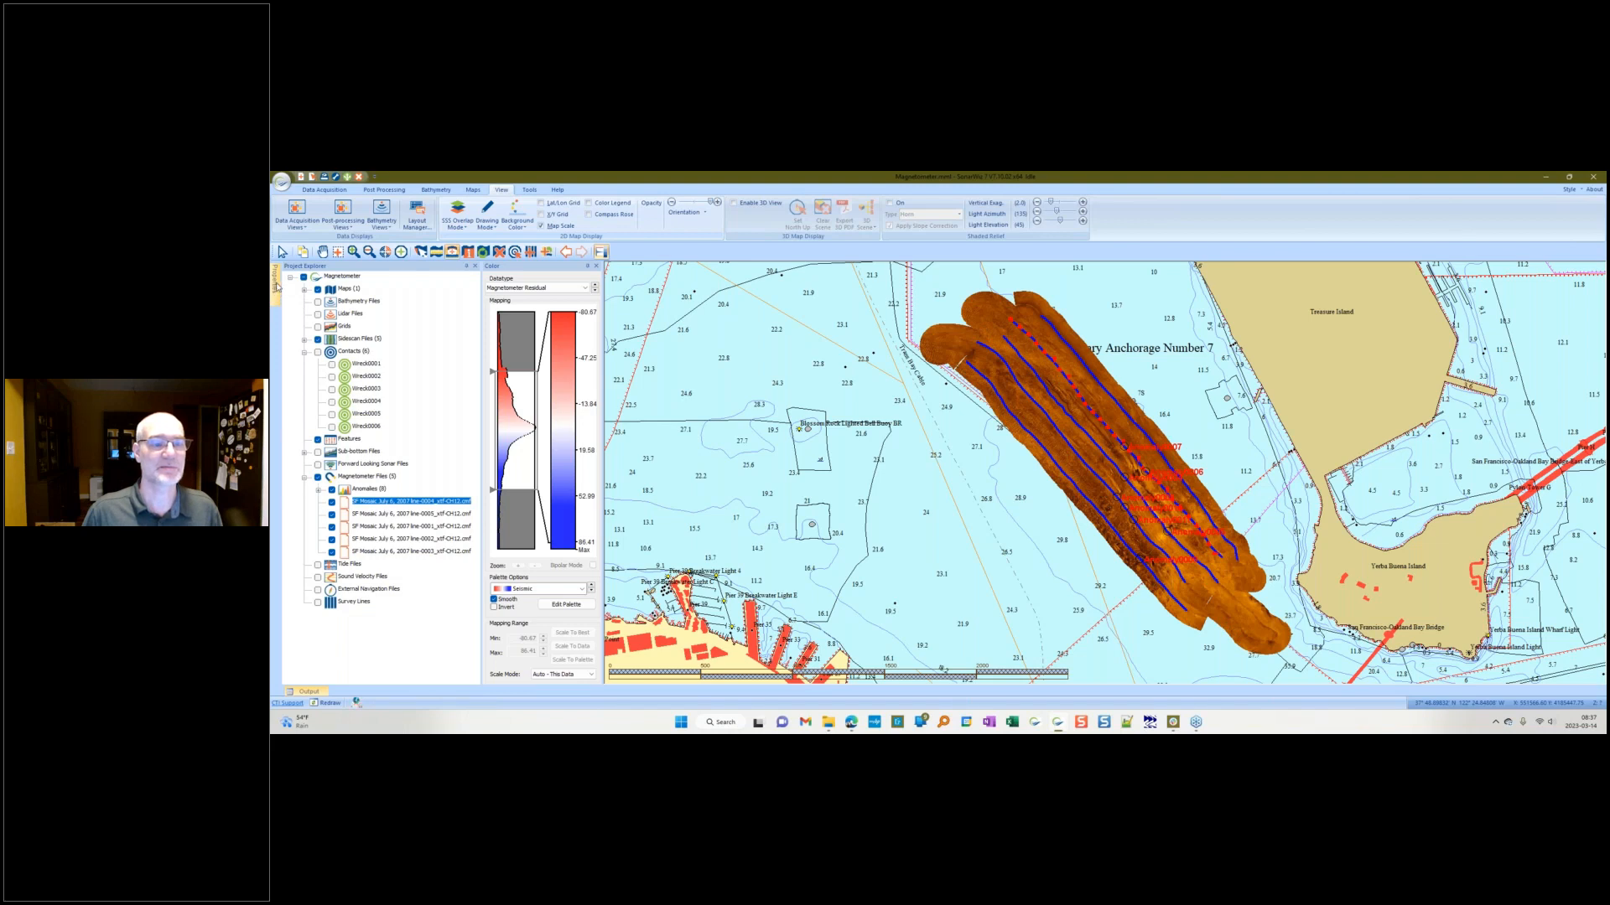
{"action": "left_click", "coordinate": [679, 372]}
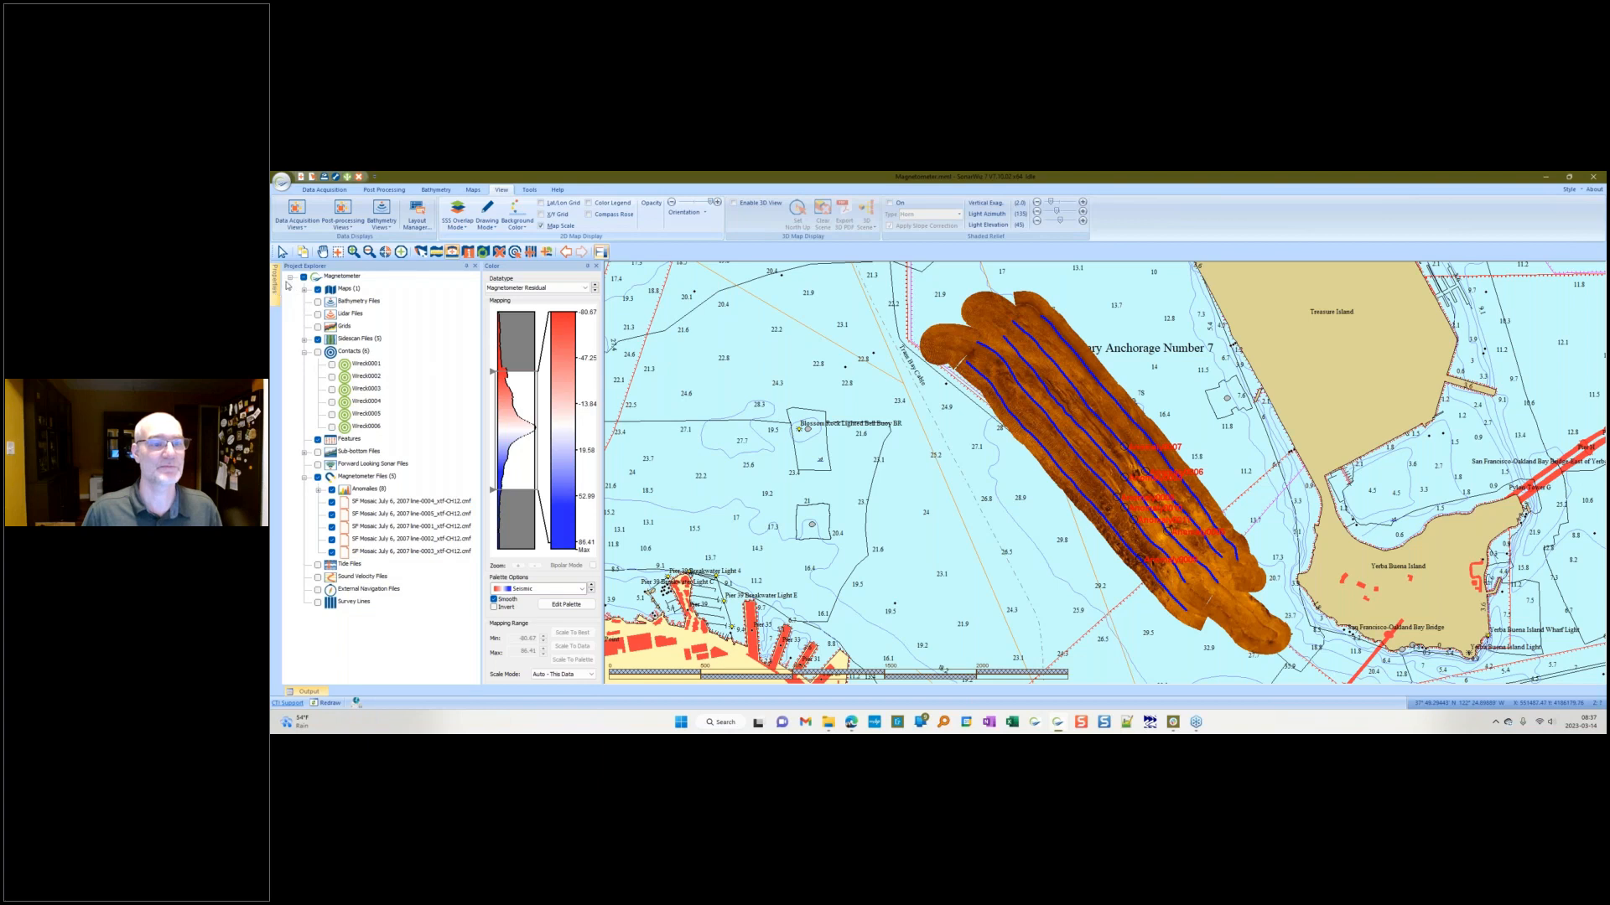
{"action": "left_click", "coordinate": [389, 502]}
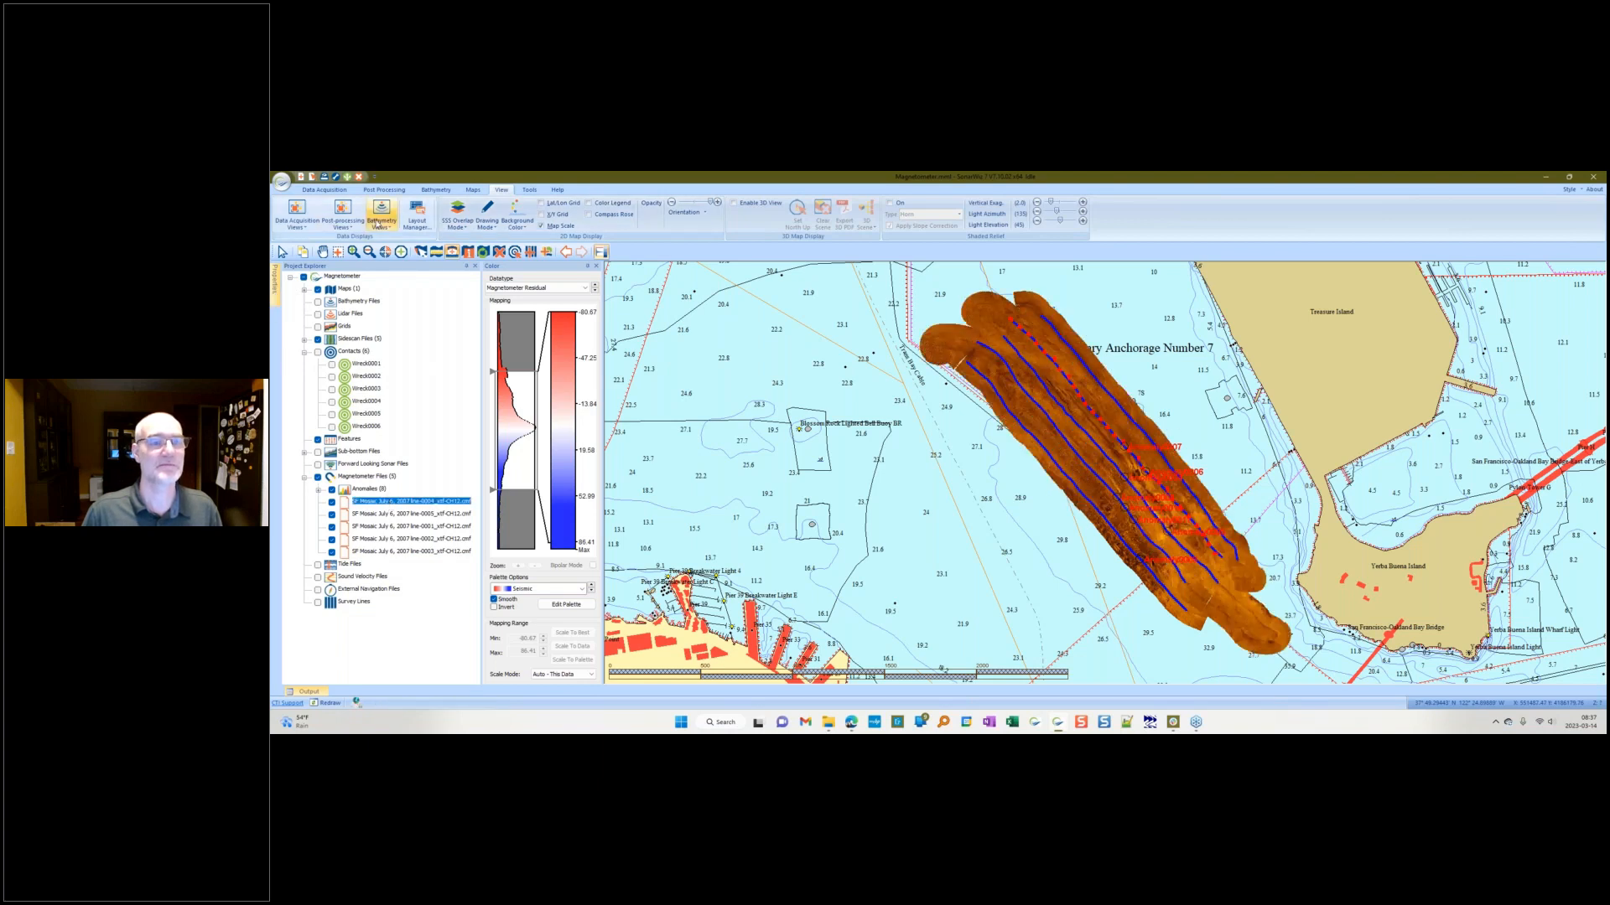
Step: Dock the Project Explorer panel beside the Color panel and widen it slightly
{"action": "left_click", "coordinate": [343, 216]}
{"action": "left_click", "coordinate": [356, 268]}
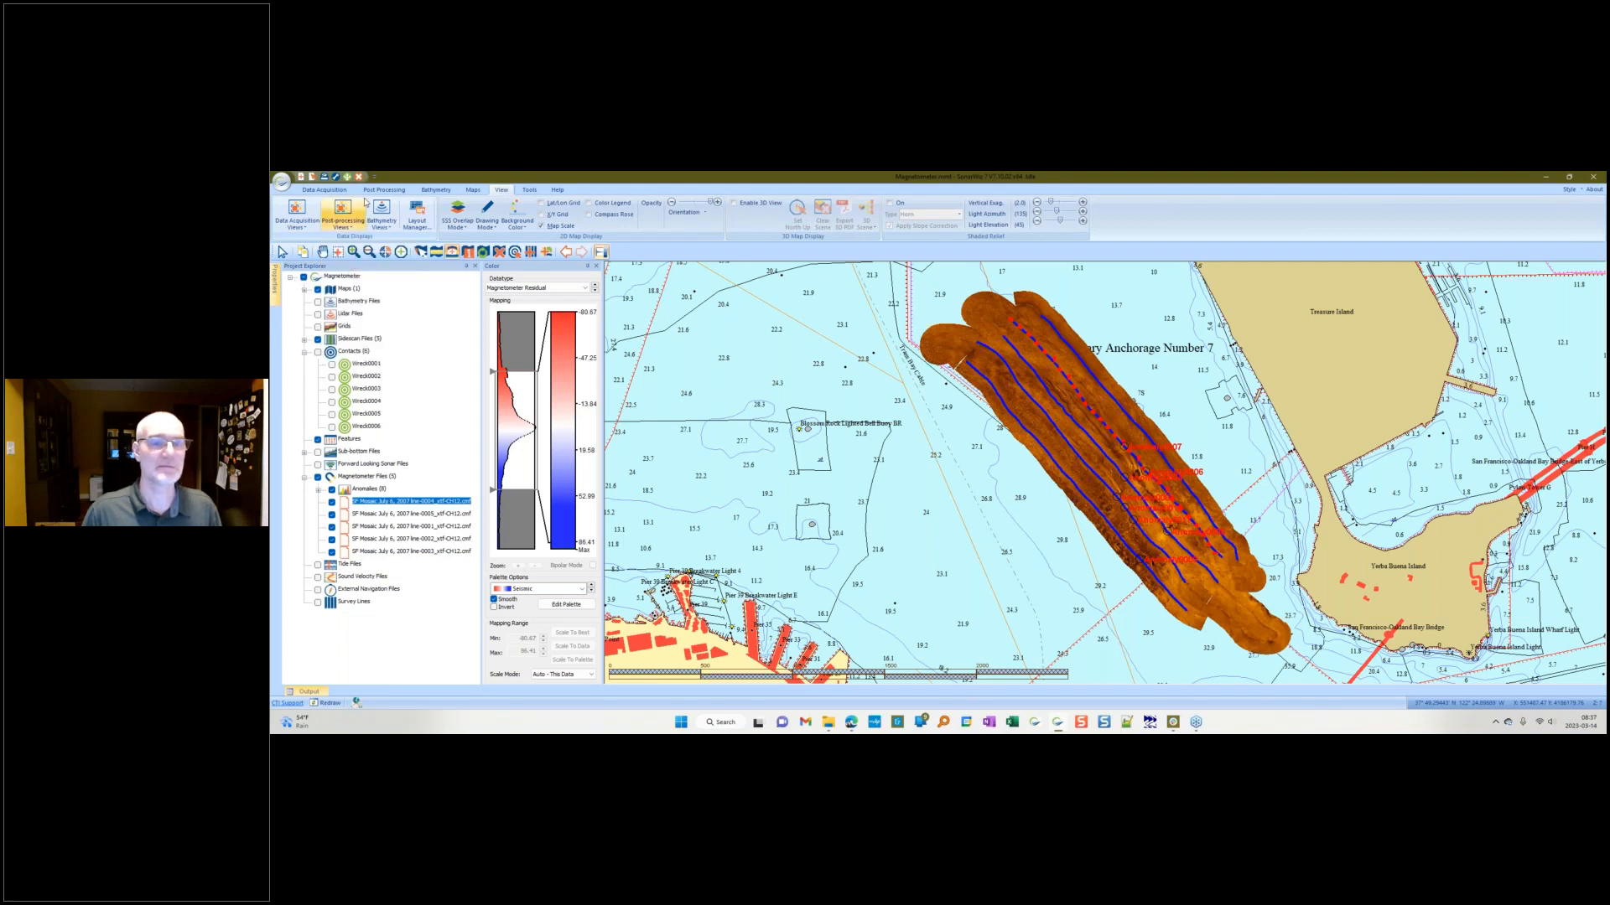
{"action": "left_click_drag", "start_coordinate": [315, 266], "coordinate": [986, 475]}
{"action": "left_click_drag", "start_coordinate": [453, 466], "coordinate": [499, 466]}
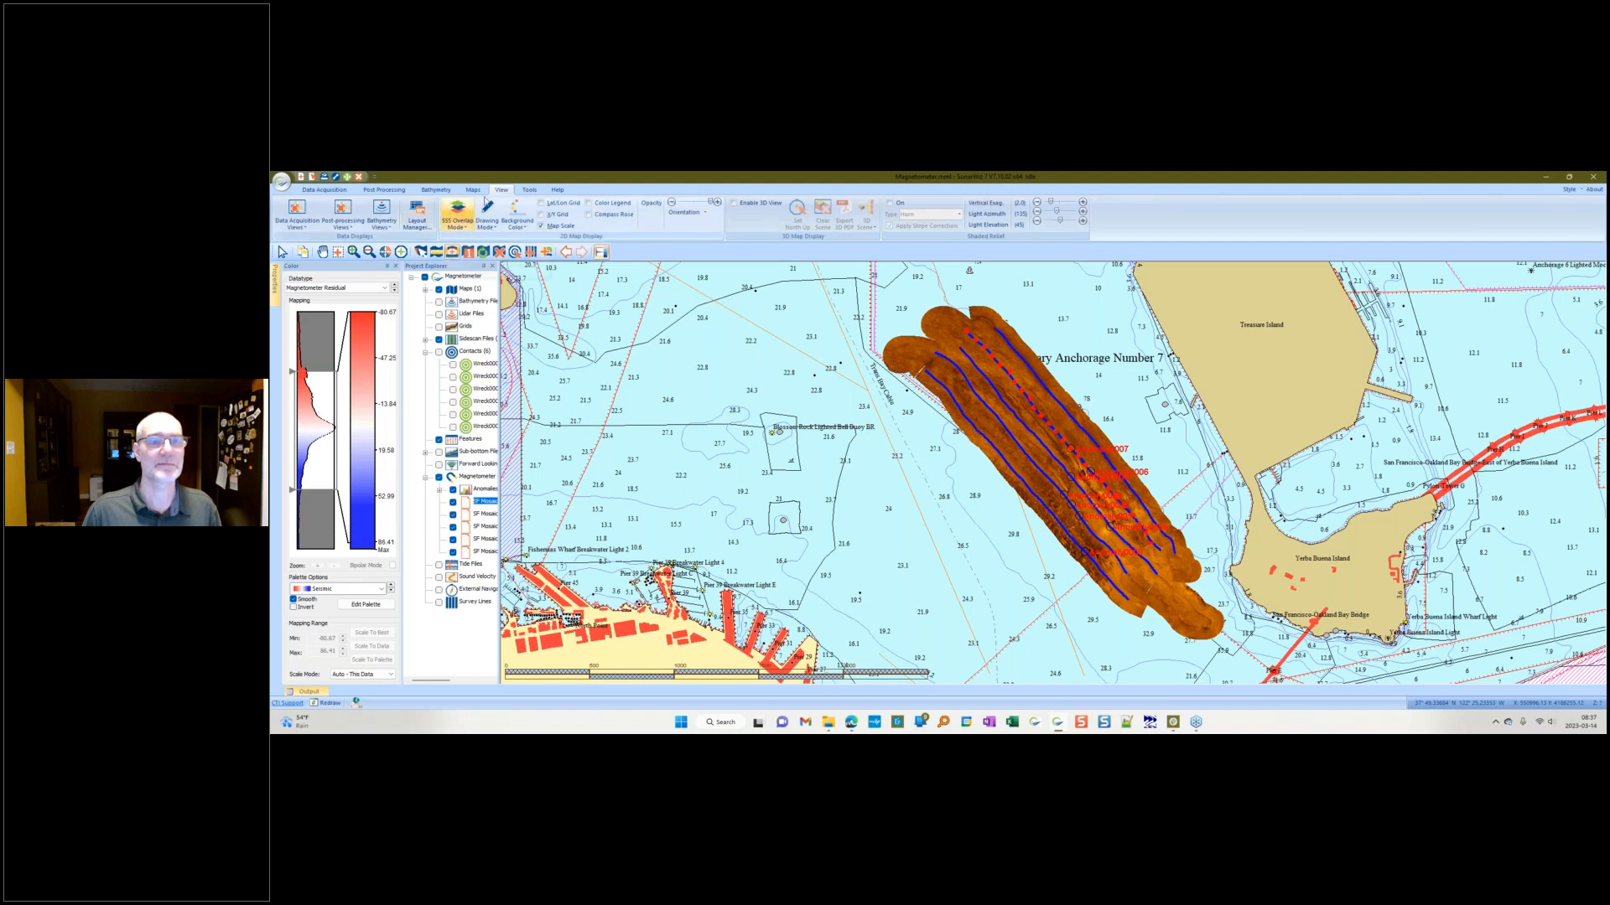
Step: In the Layout Manager, set the Default layout to load on startup and load it
{"action": "left_click", "coordinate": [408, 228]}
{"action": "left_click", "coordinate": [408, 228]}
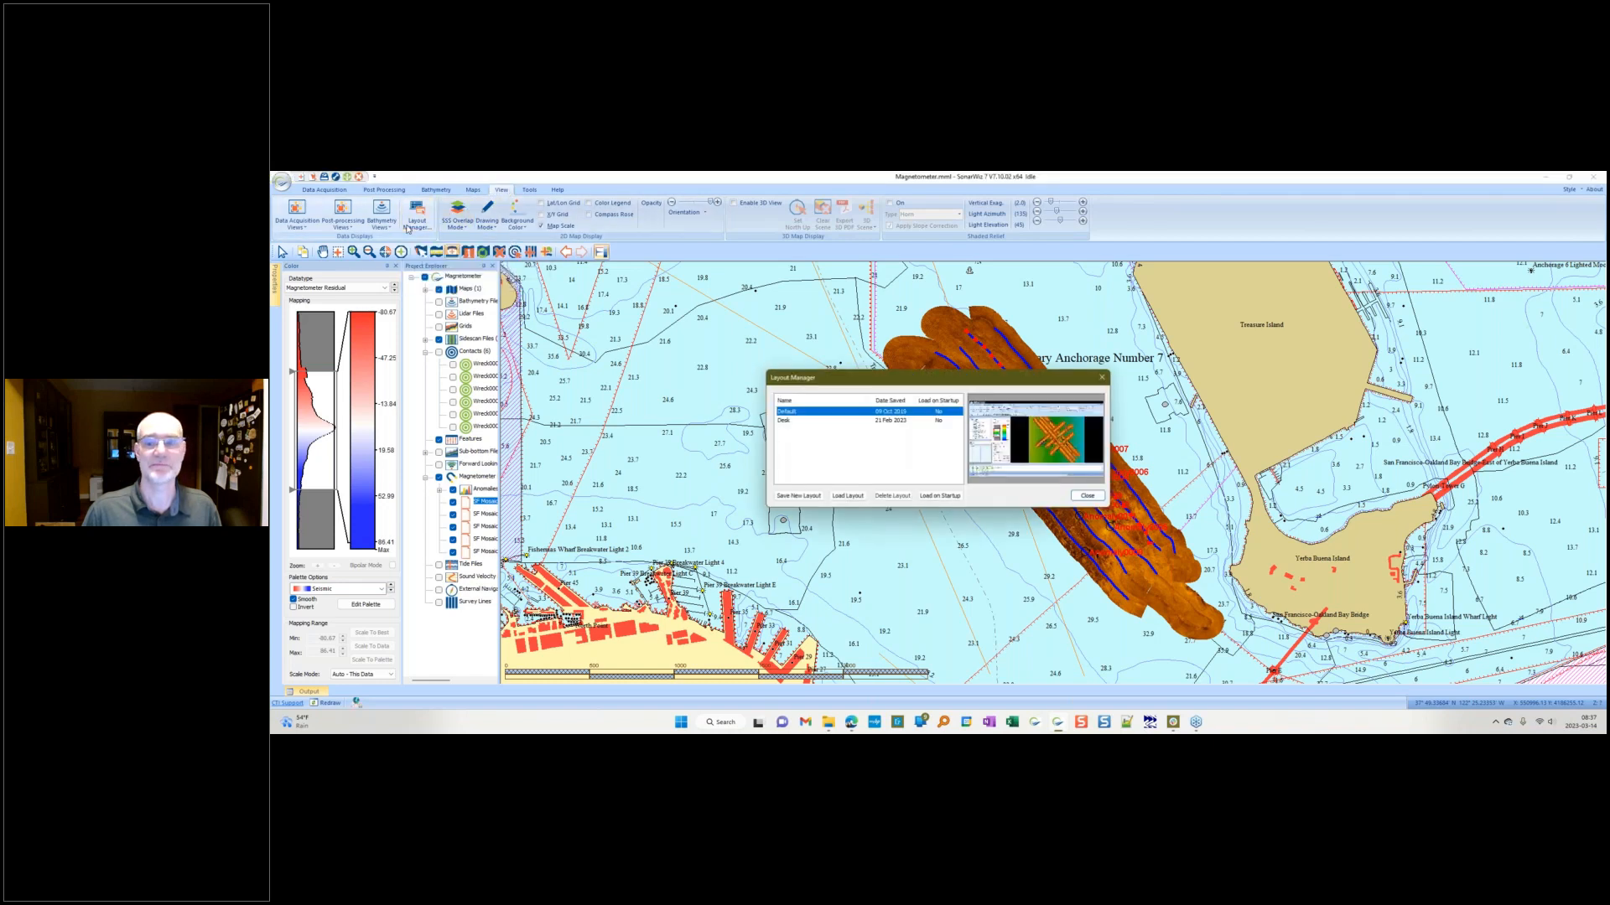
{"action": "left_click", "coordinate": [940, 495]}
{"action": "left_click", "coordinate": [849, 497]}
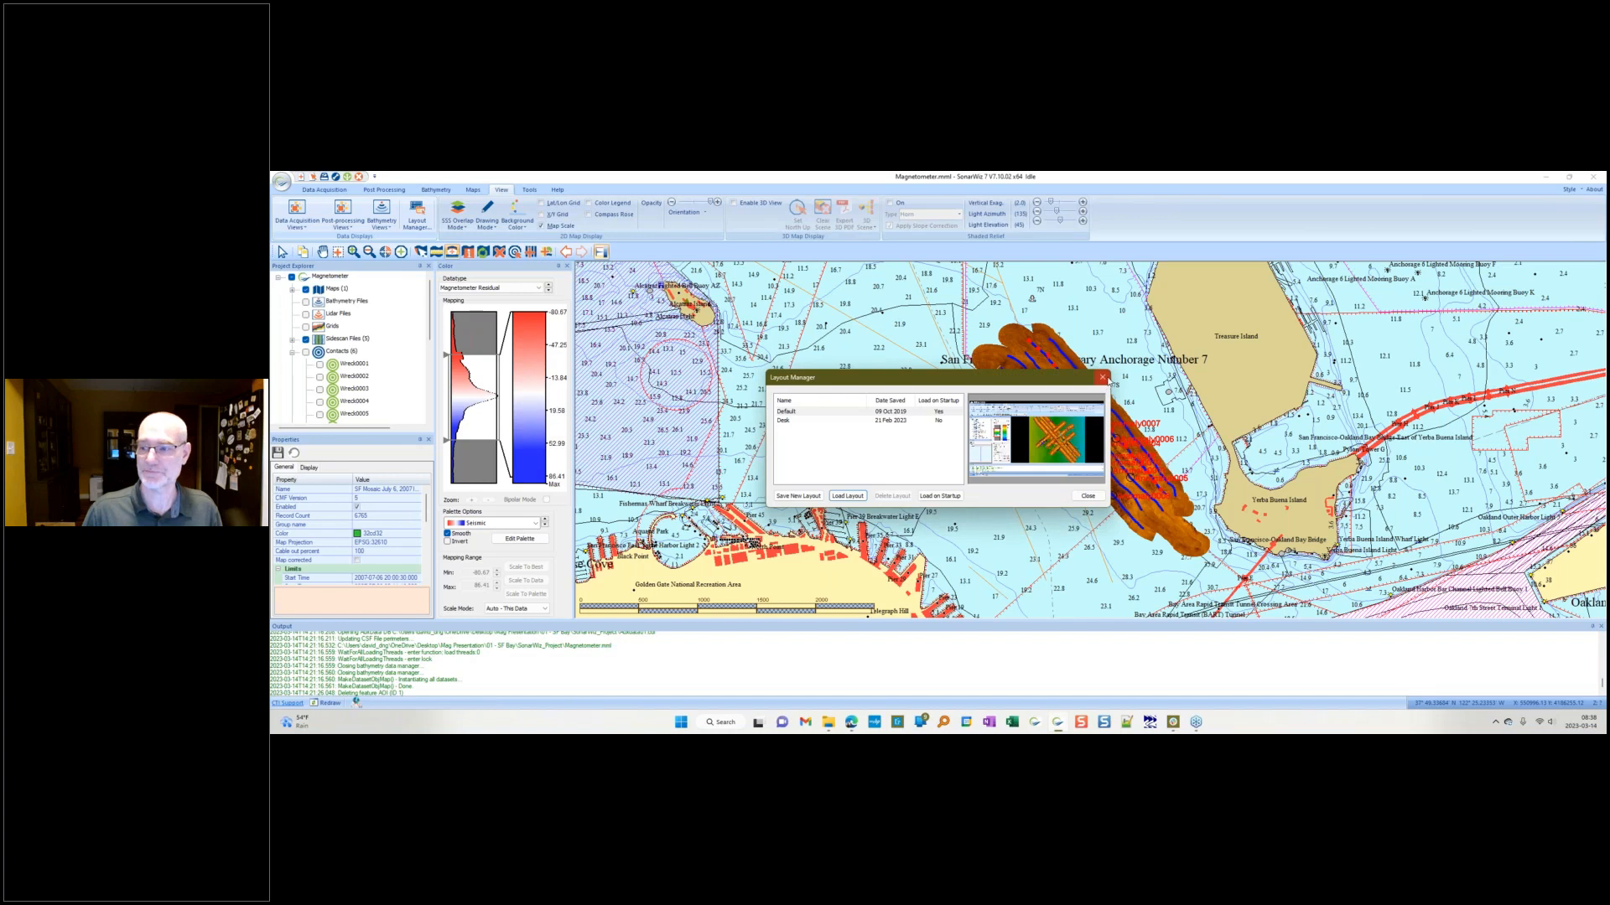
{"action": "left_click", "coordinate": [1103, 379]}
Step: Float the Properties panel of the selected magnetometer file over the map and widen it
{"action": "scroll", "coordinate": [361, 396], "scroll_direction": "down", "scroll_amount": 3}
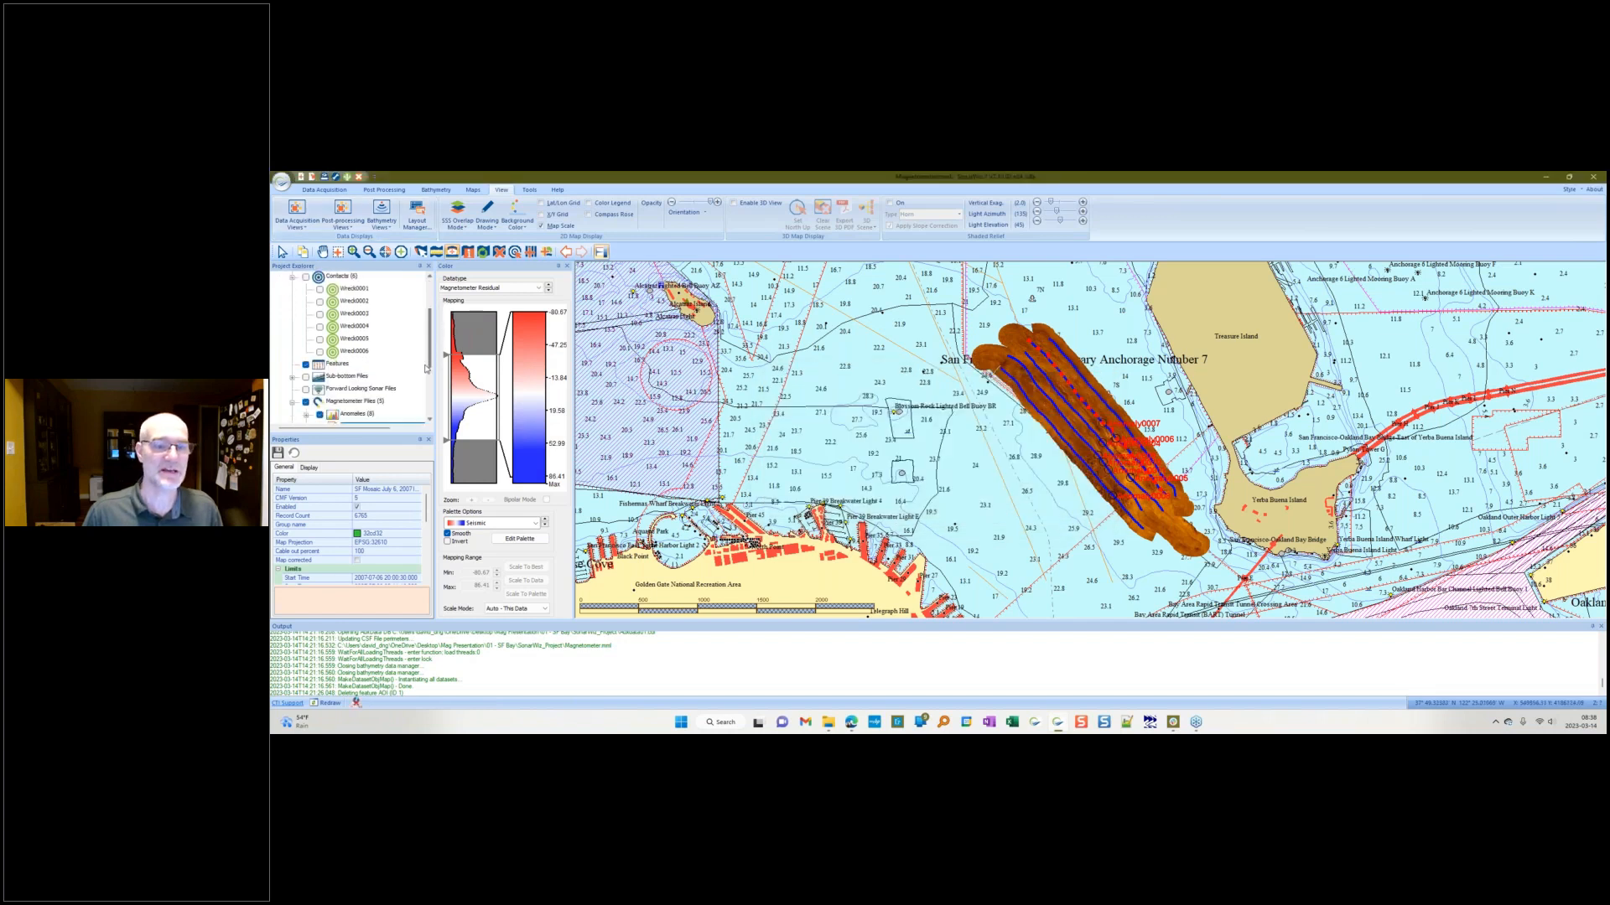
{"action": "left_click_drag", "start_coordinate": [345, 440], "coordinate": [709, 249]}
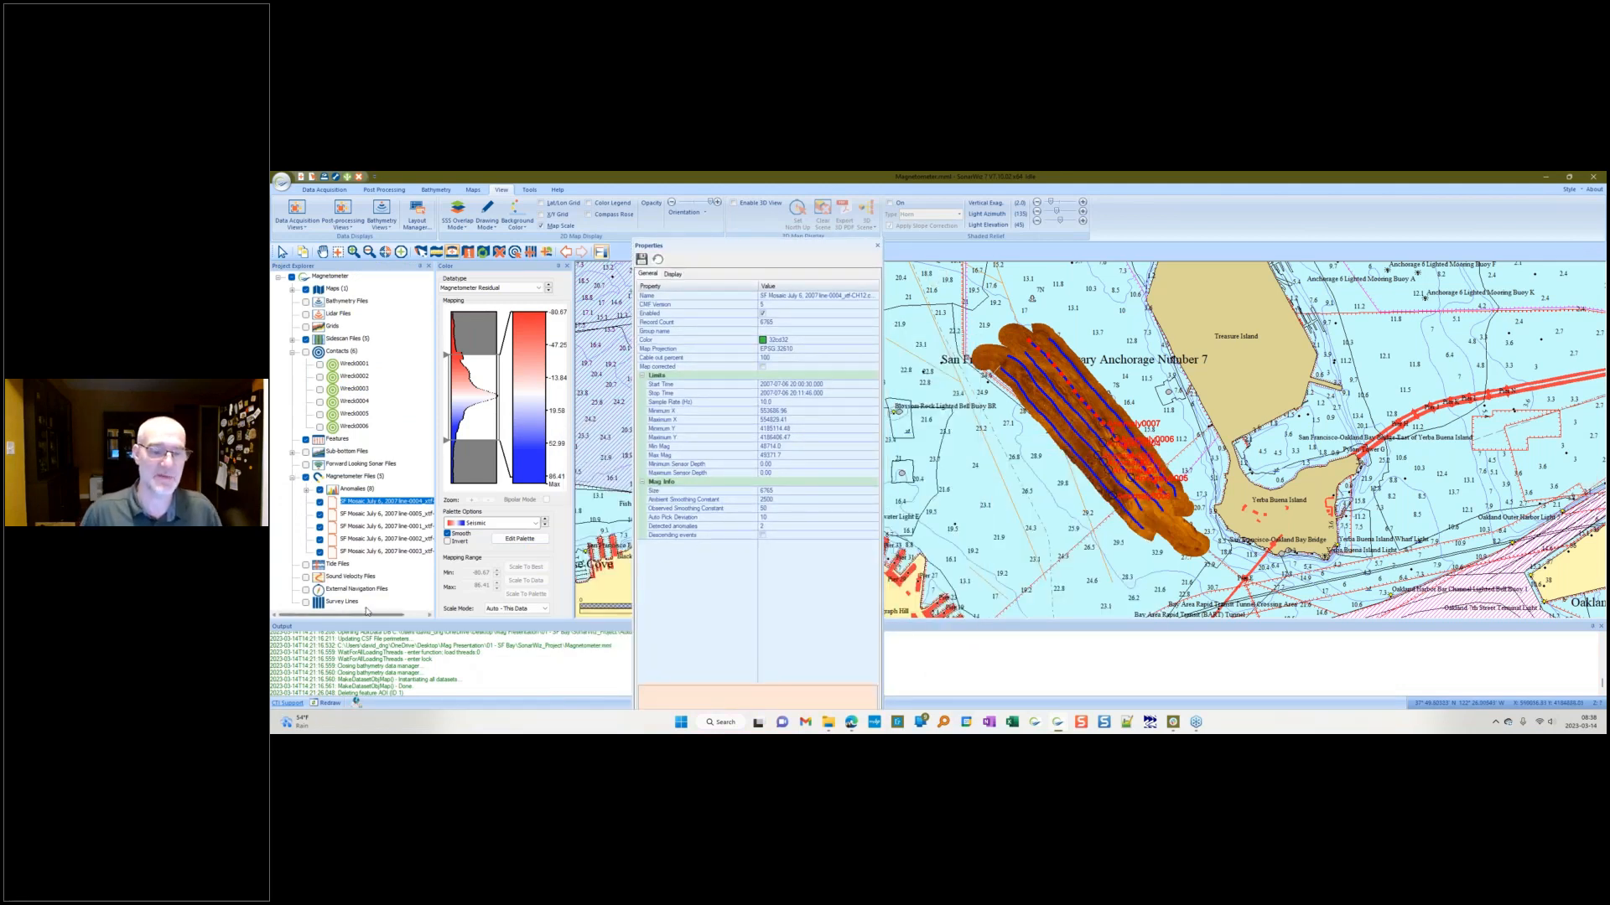
{"action": "left_click_drag", "start_coordinate": [367, 620], "coordinate": [390, 621]}
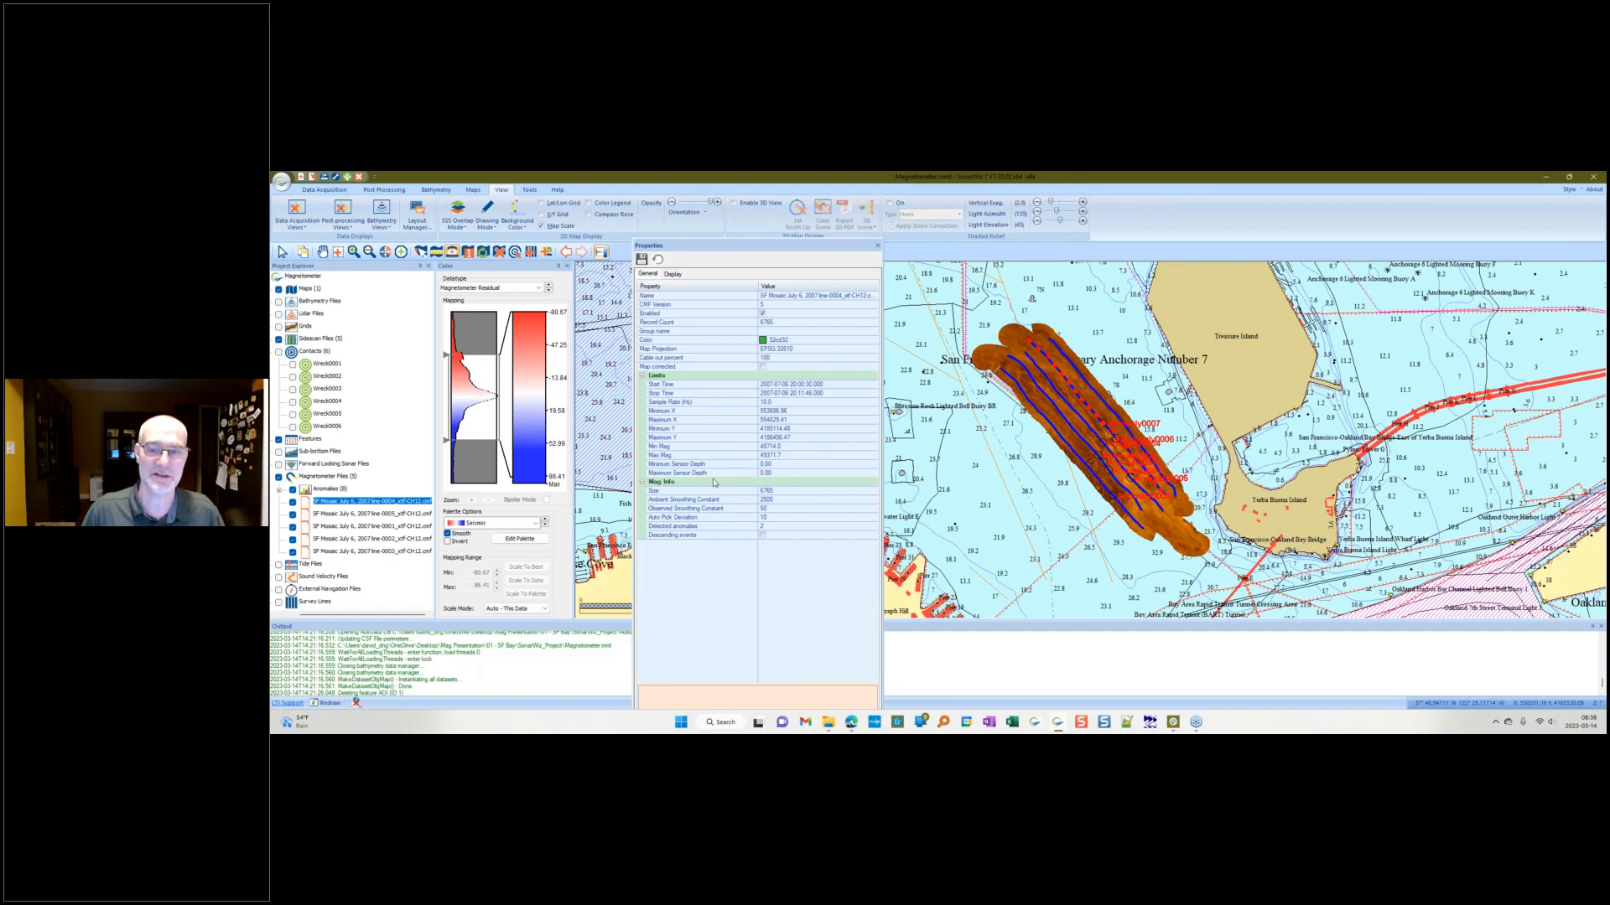
Step: Show the magnetometer file's Display properties and dock the Properties panel away
{"action": "left_click", "coordinate": [673, 275]}
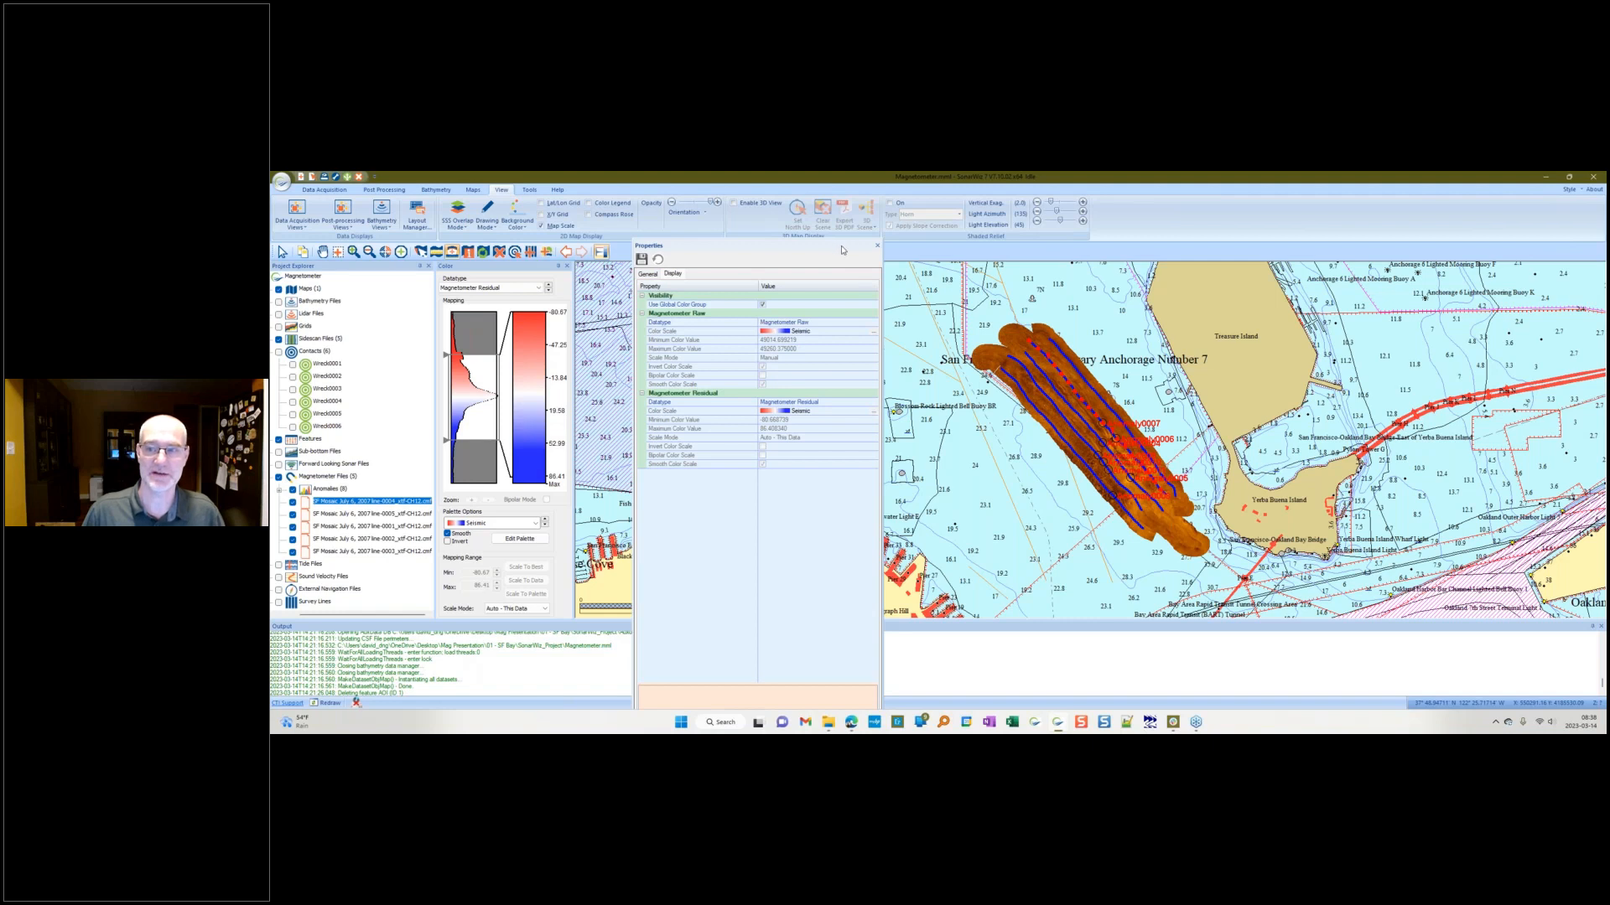
{"action": "left_click_drag", "start_coordinate": [842, 250], "coordinate": [289, 488]}
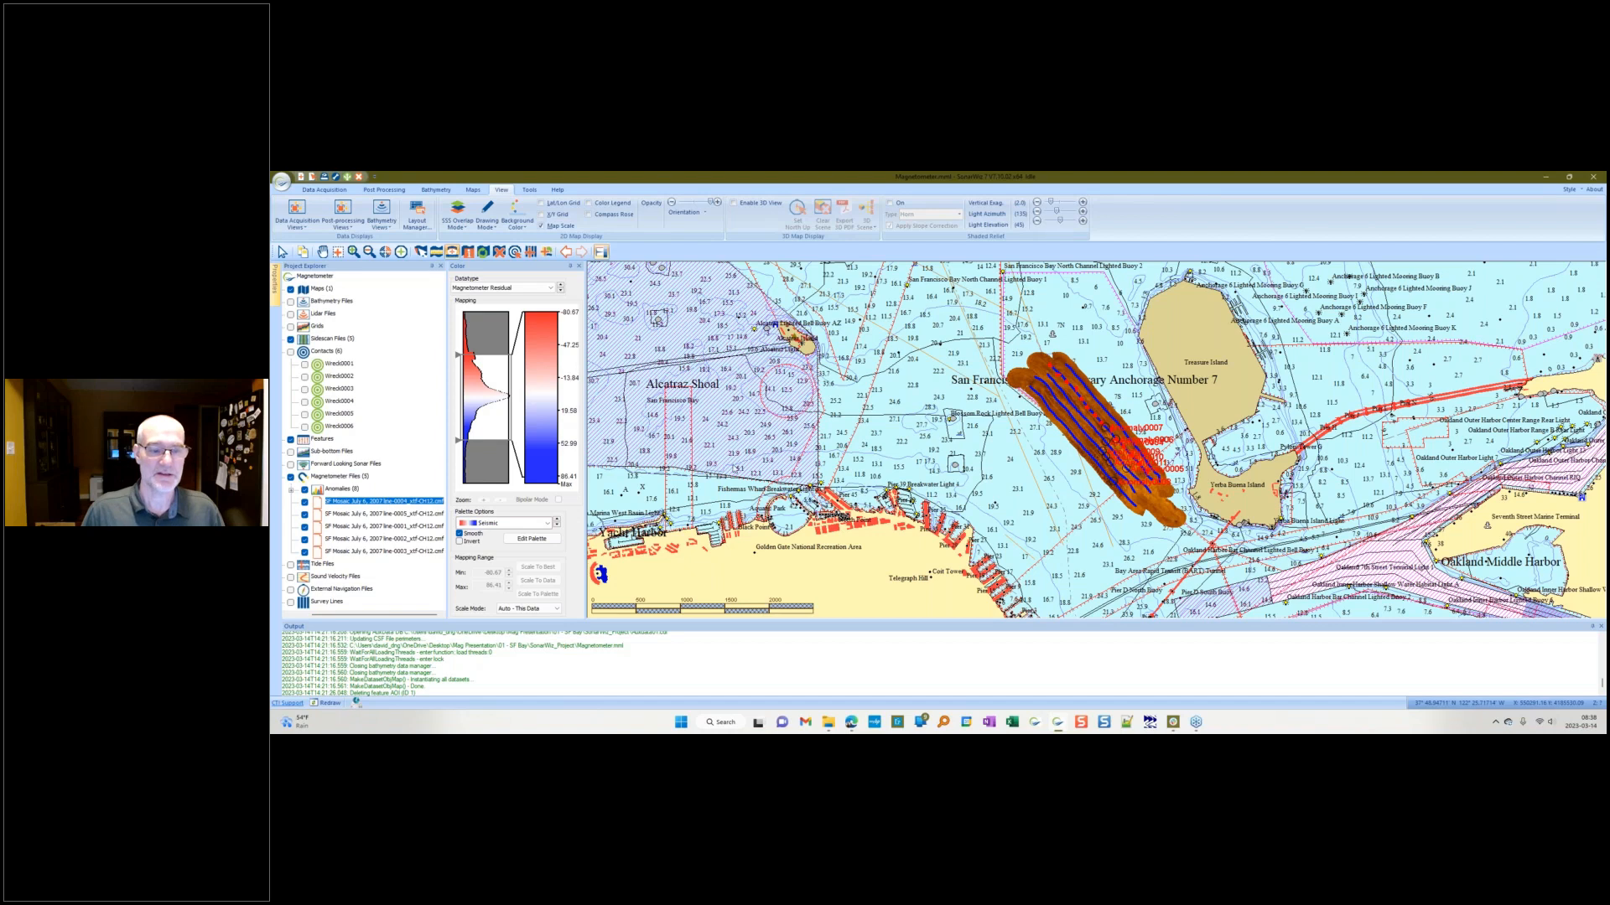
{"action": "right_click", "coordinate": [411, 501]}
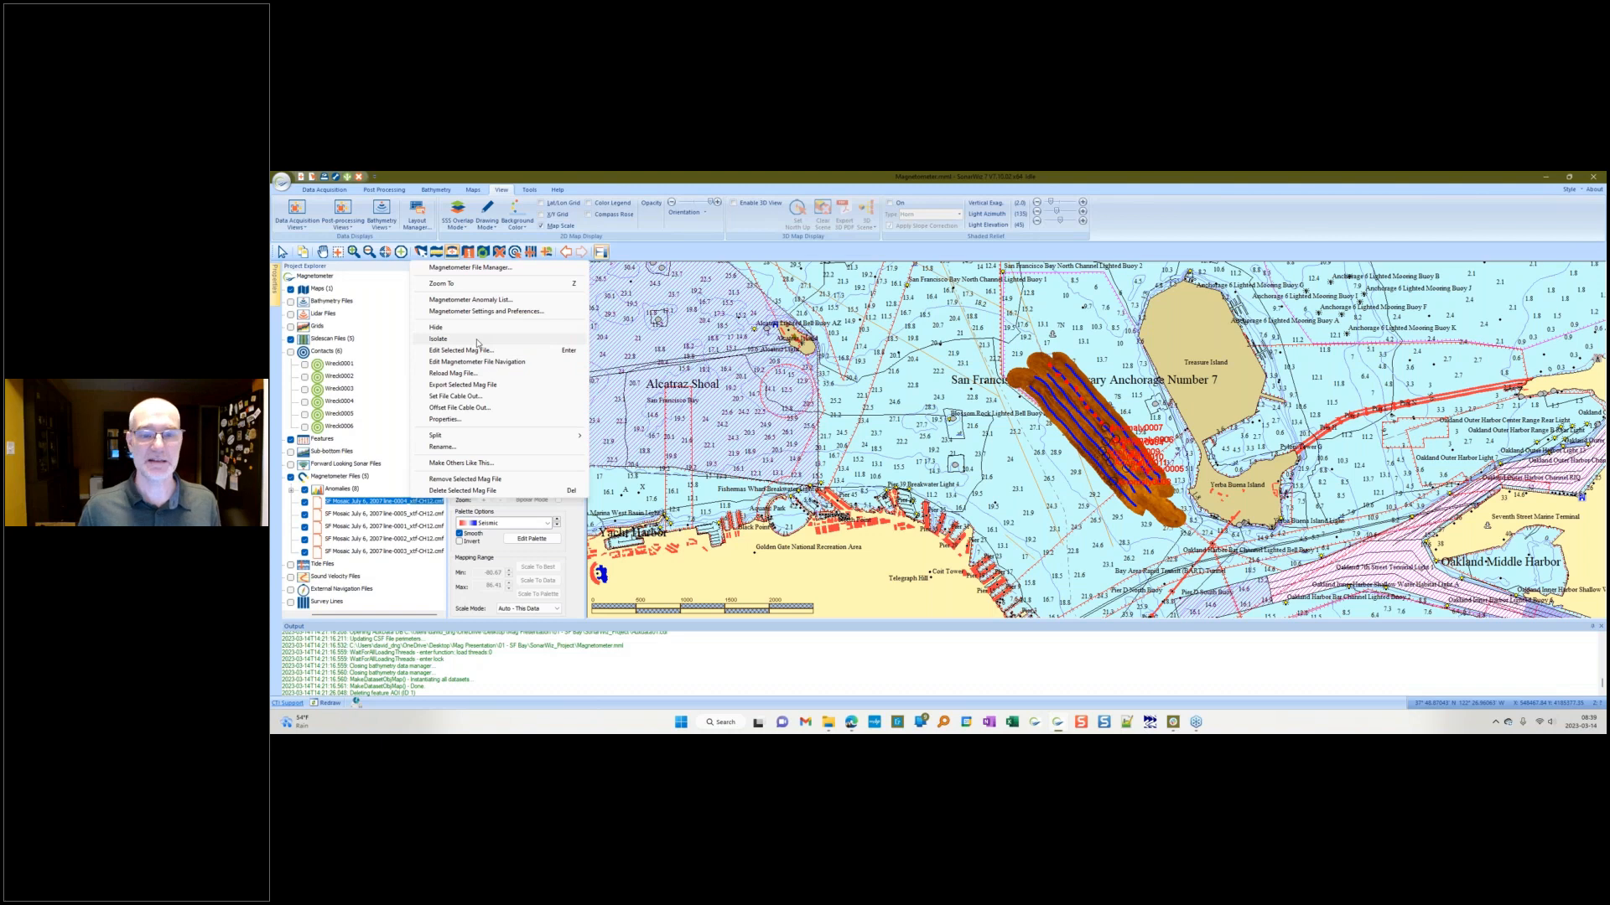
{"action": "mouse_move", "coordinate": [520, 437]}
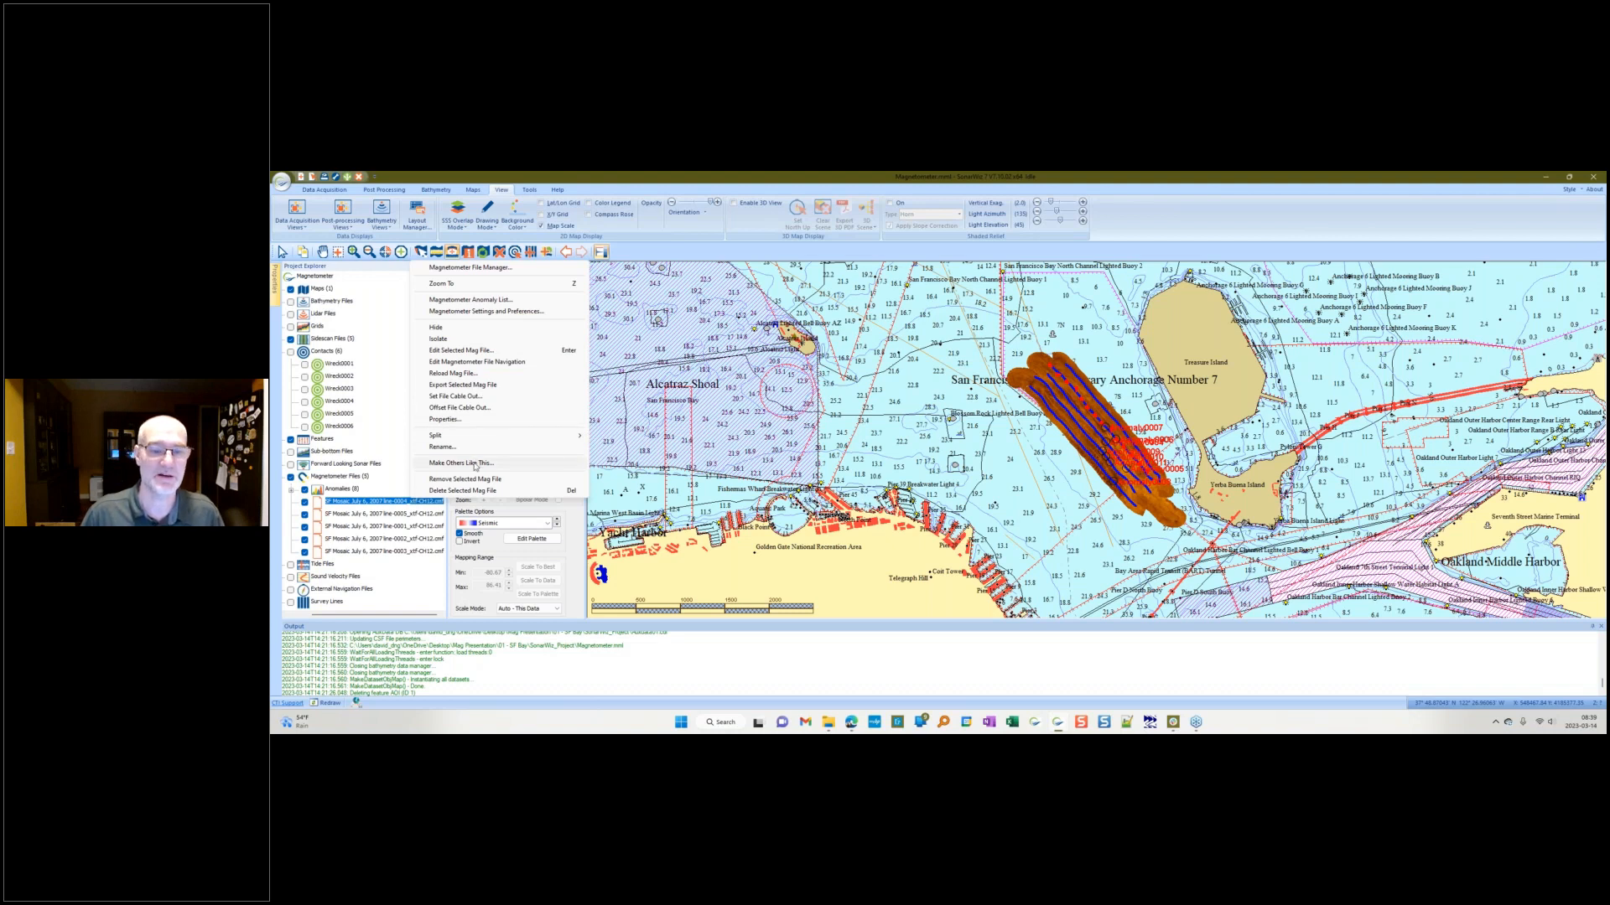
{"action": "left_click", "coordinate": [967, 446]}
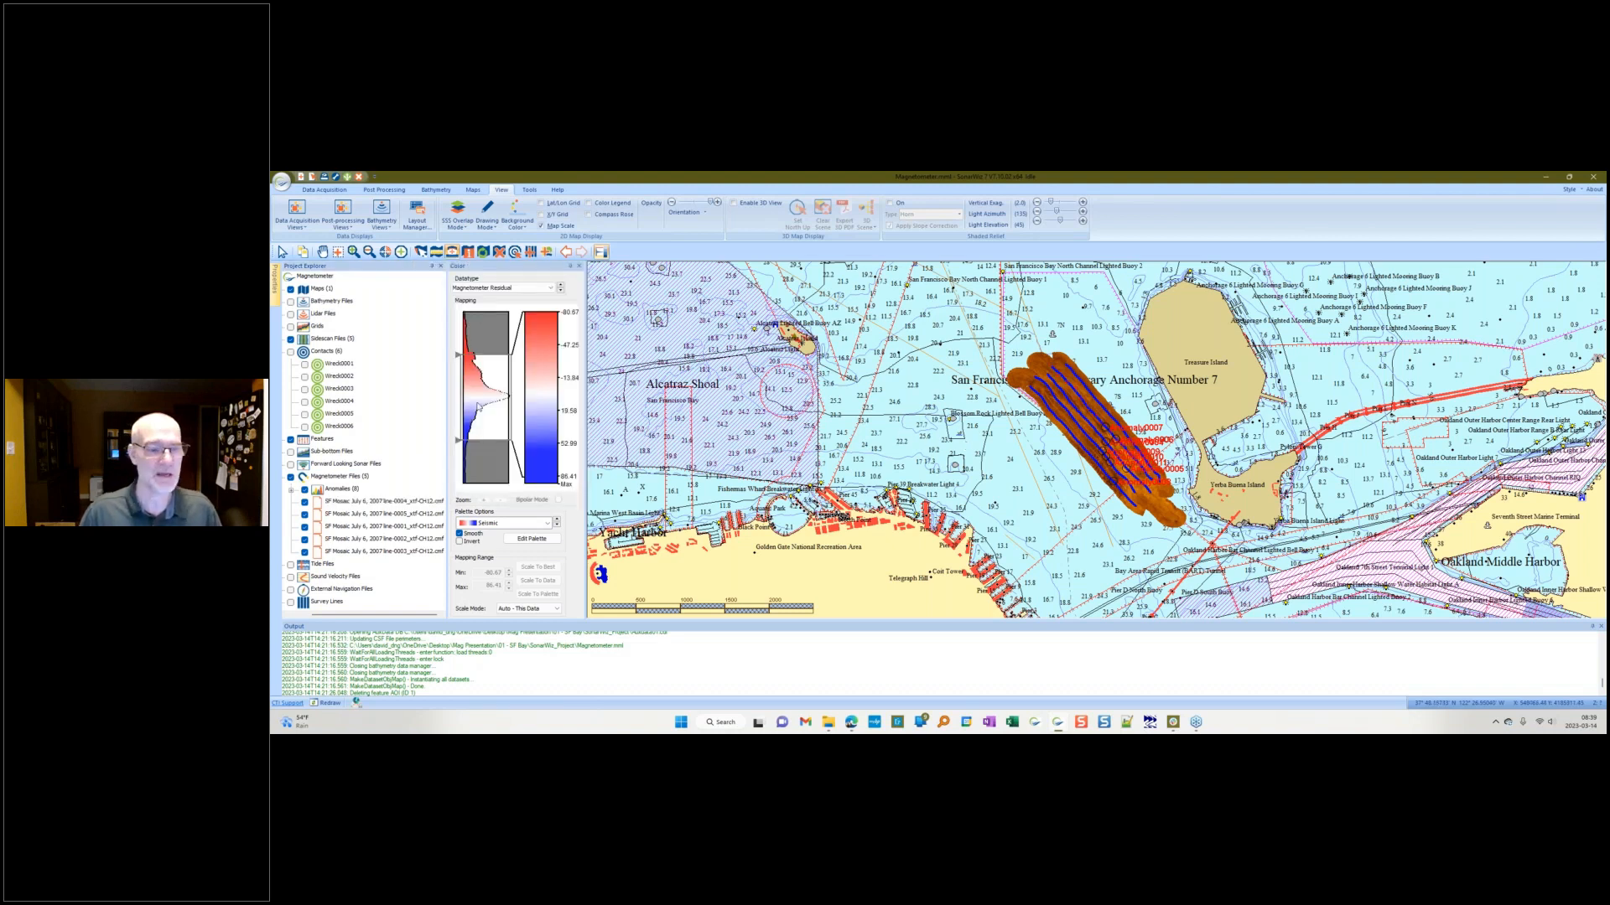
Step: Expand the Anomalies list and zoom the map to the first anomaly
{"action": "left_click", "coordinate": [291, 490]}
{"action": "left_click", "coordinate": [356, 502]}
{"action": "right_click", "coordinate": [356, 501]}
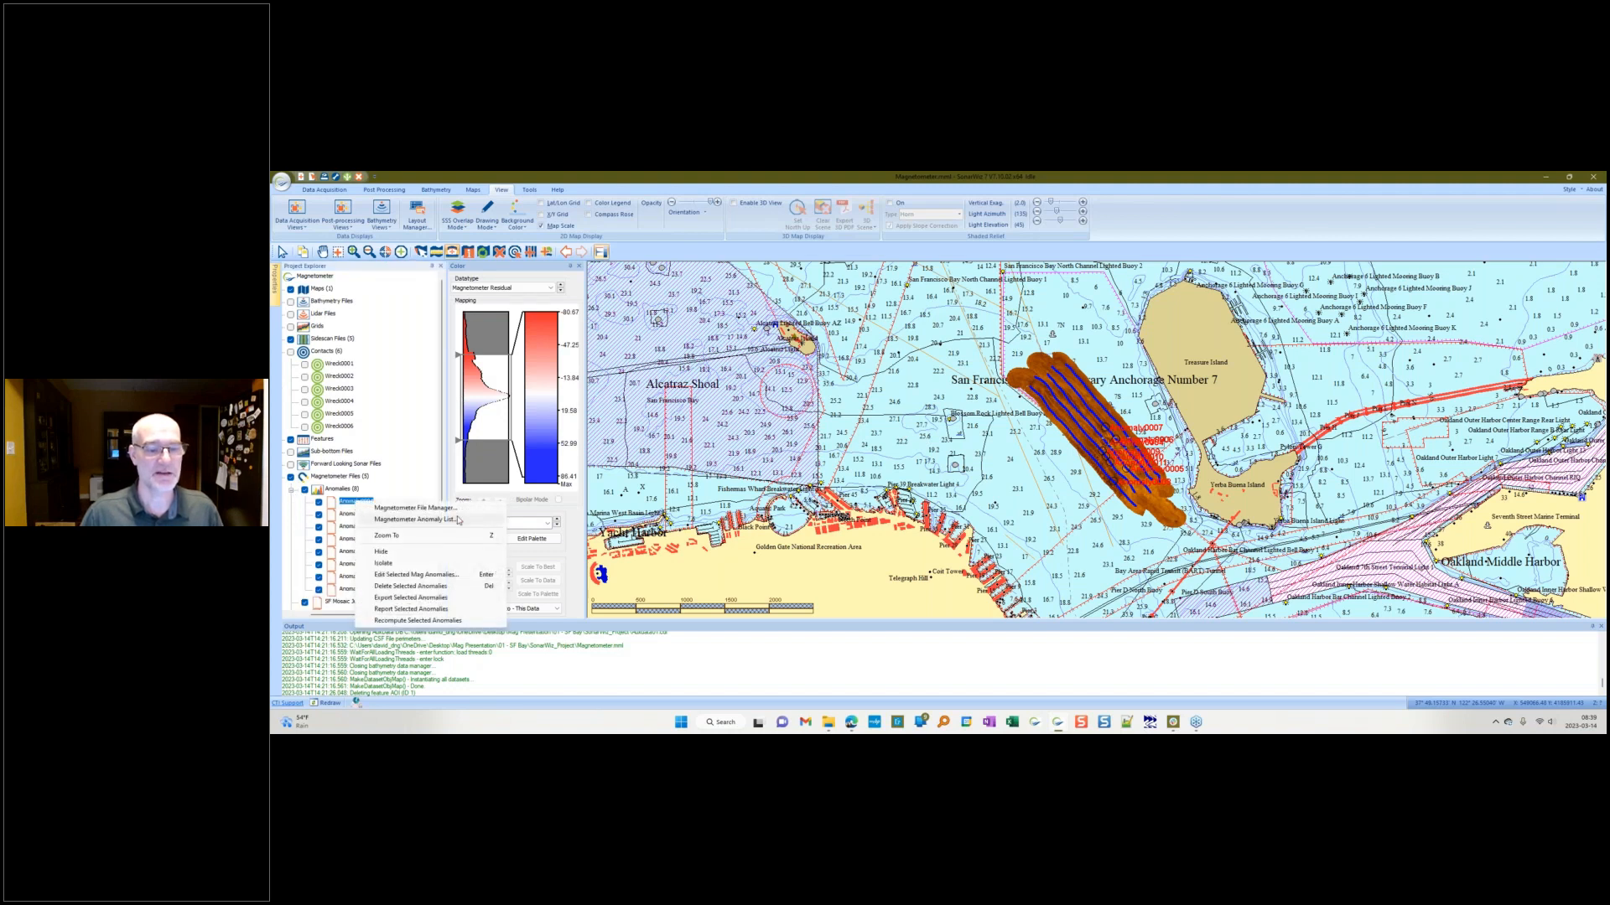
{"action": "left_click", "coordinate": [427, 538]}
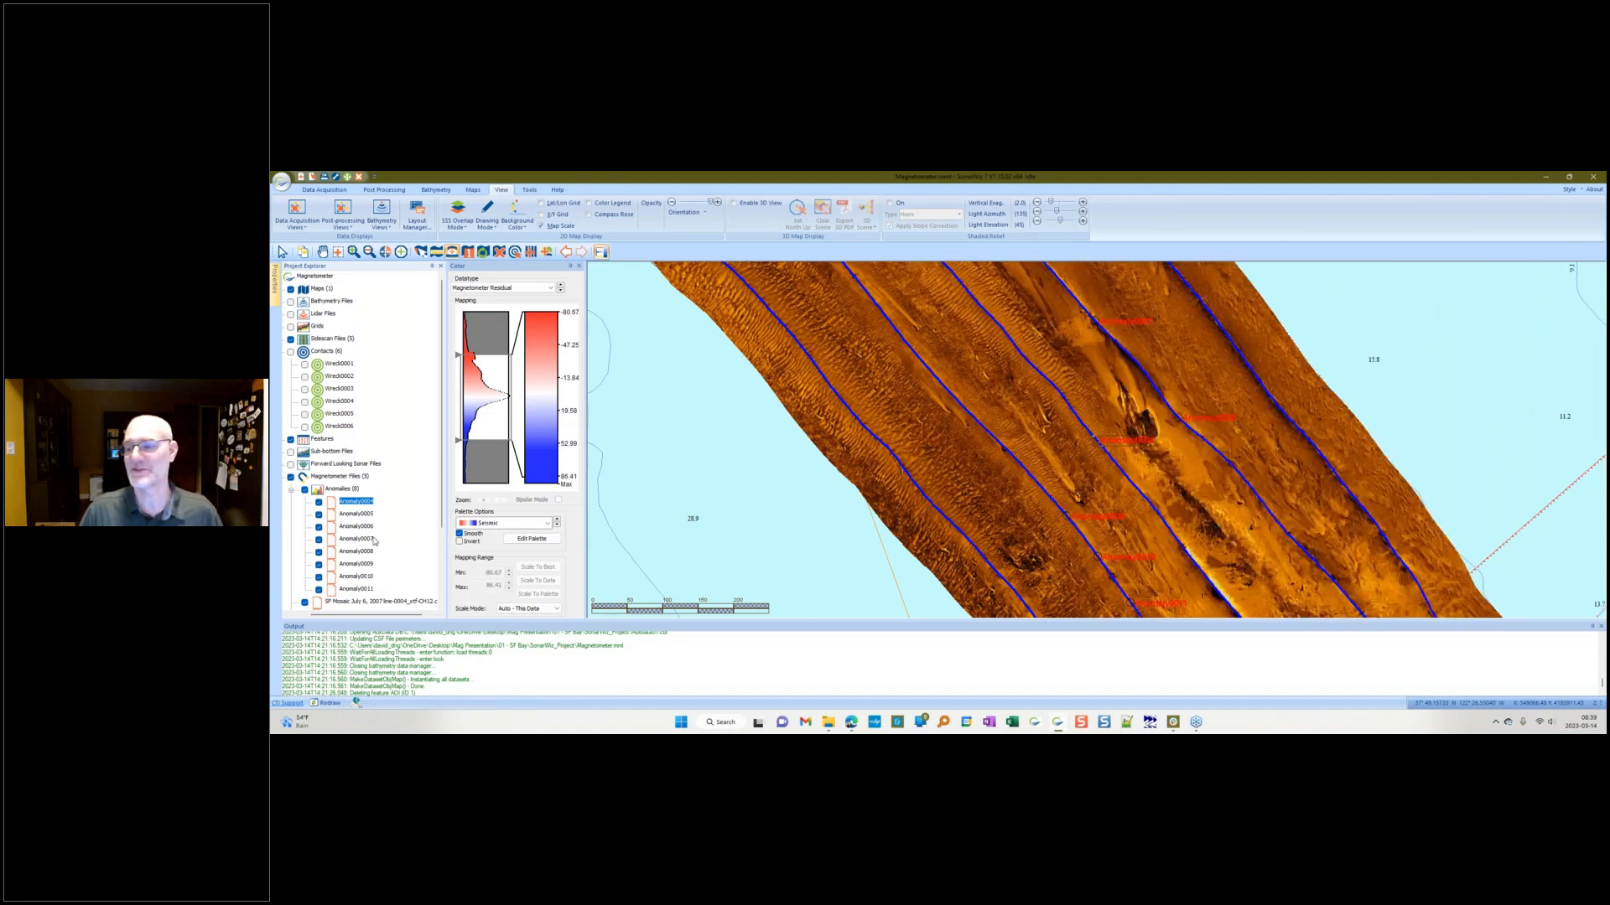
Step: Open the first anomaly's Mag Anomaly details dialog to inspect it and close it
{"action": "right_click", "coordinate": [365, 503]}
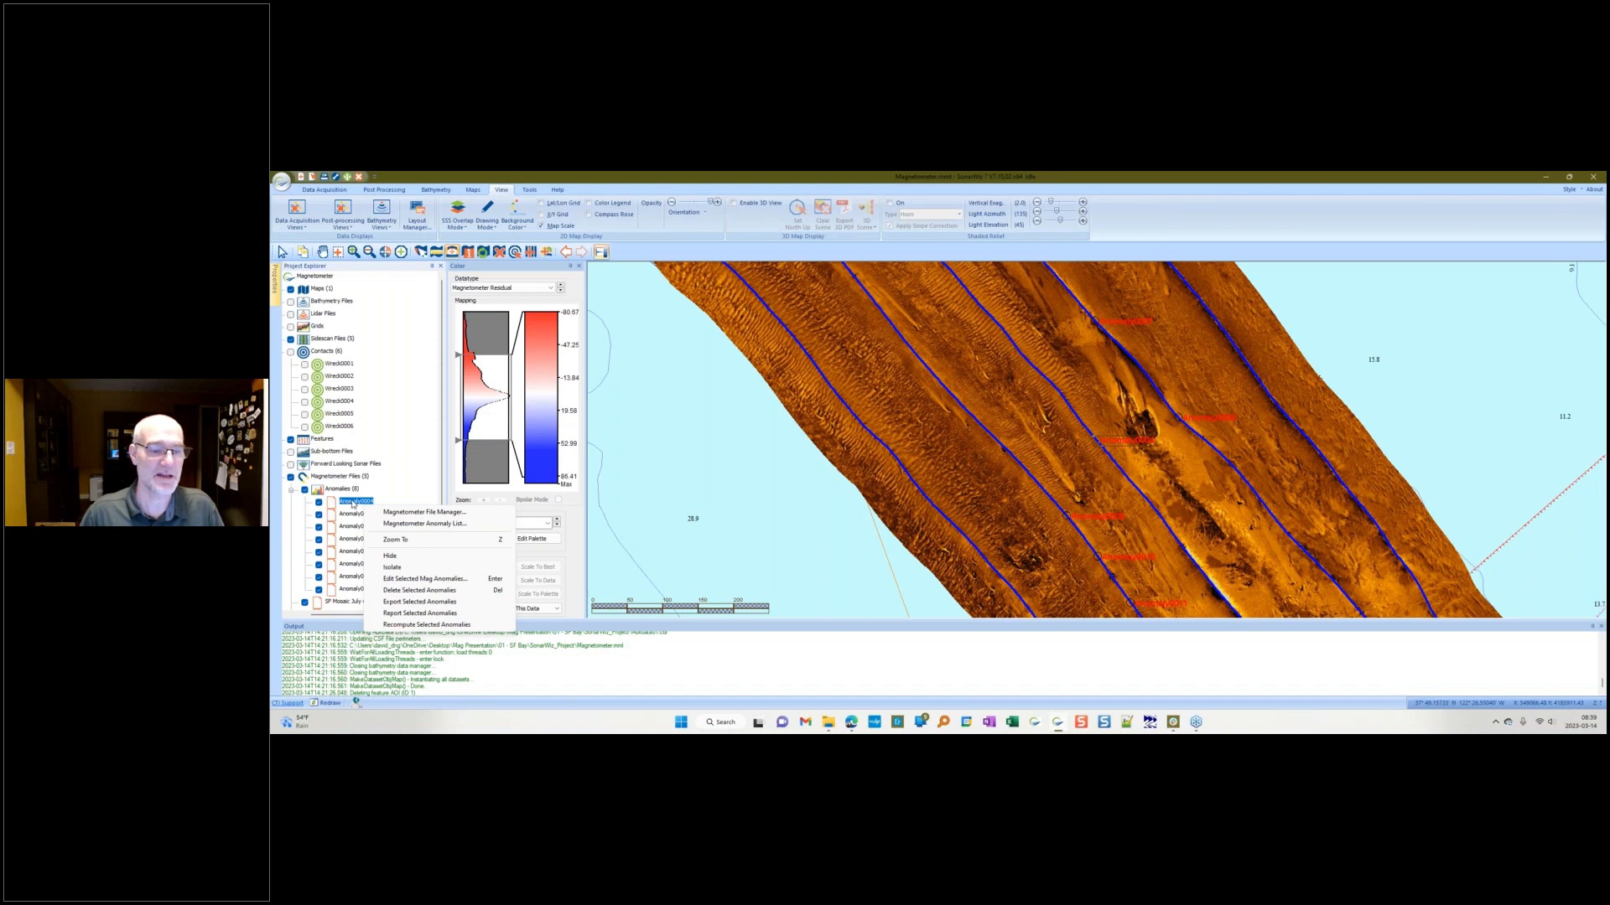
{"action": "double_click", "coordinate": [353, 504]}
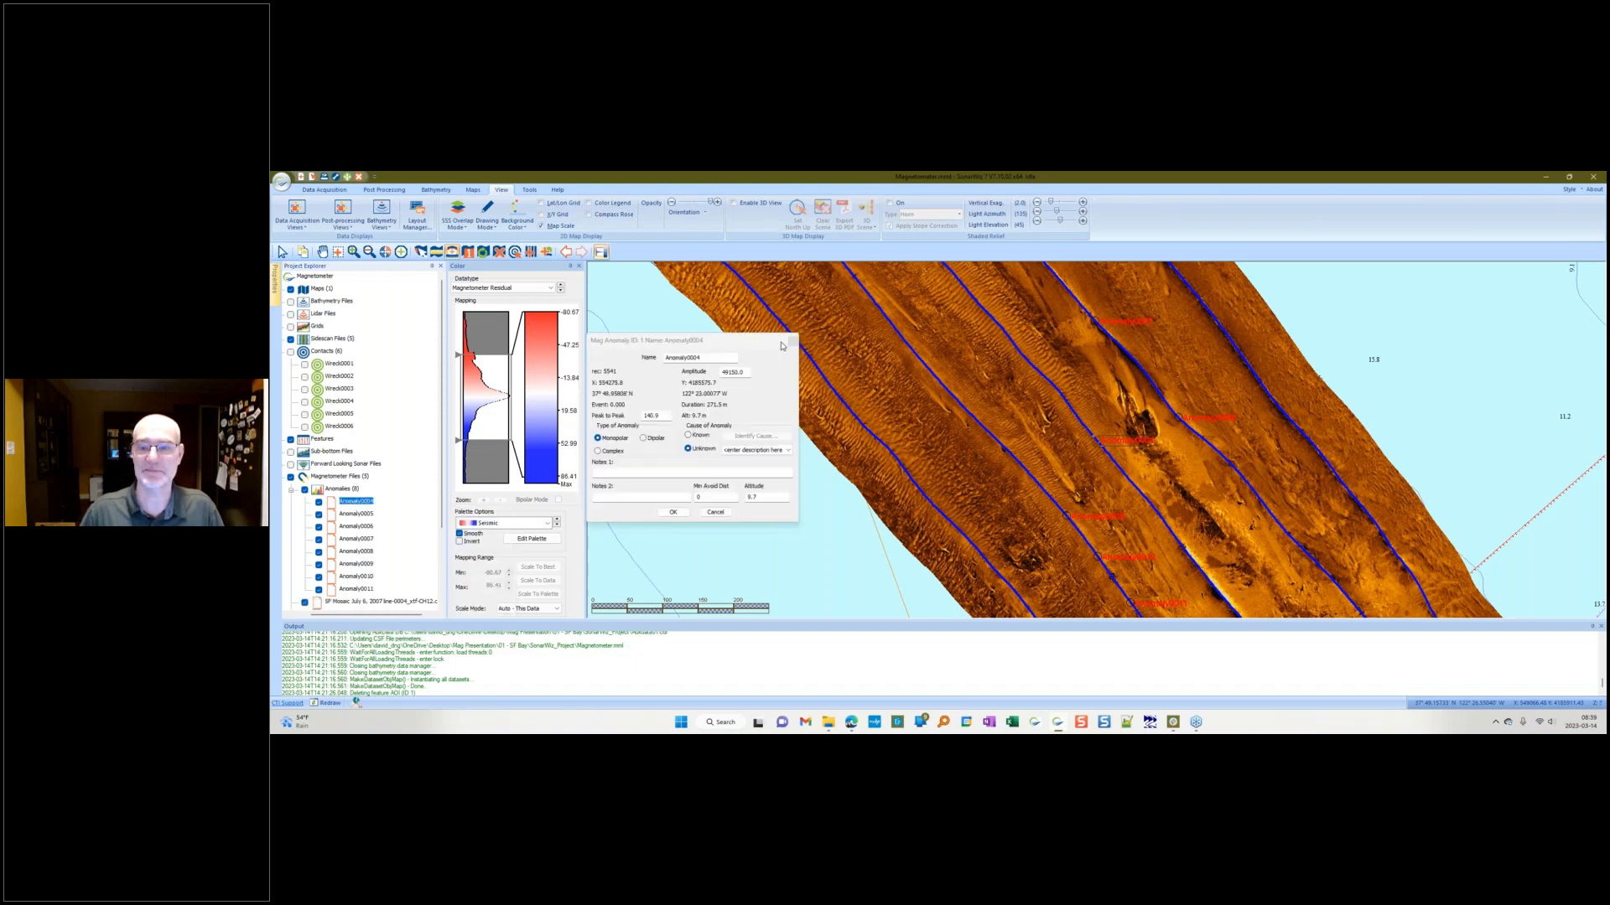
{"action": "left_click", "coordinate": [791, 342]}
Step: Examine the mosaic and anomaly markers along the magnetometer survey lines
{"action": "left_click", "coordinate": [325, 254]}
{"action": "left_click_drag", "start_coordinate": [1002, 501], "coordinate": [770, 264]}
{"action": "left_click_drag", "start_coordinate": [955, 518], "coordinate": [808, 507]}
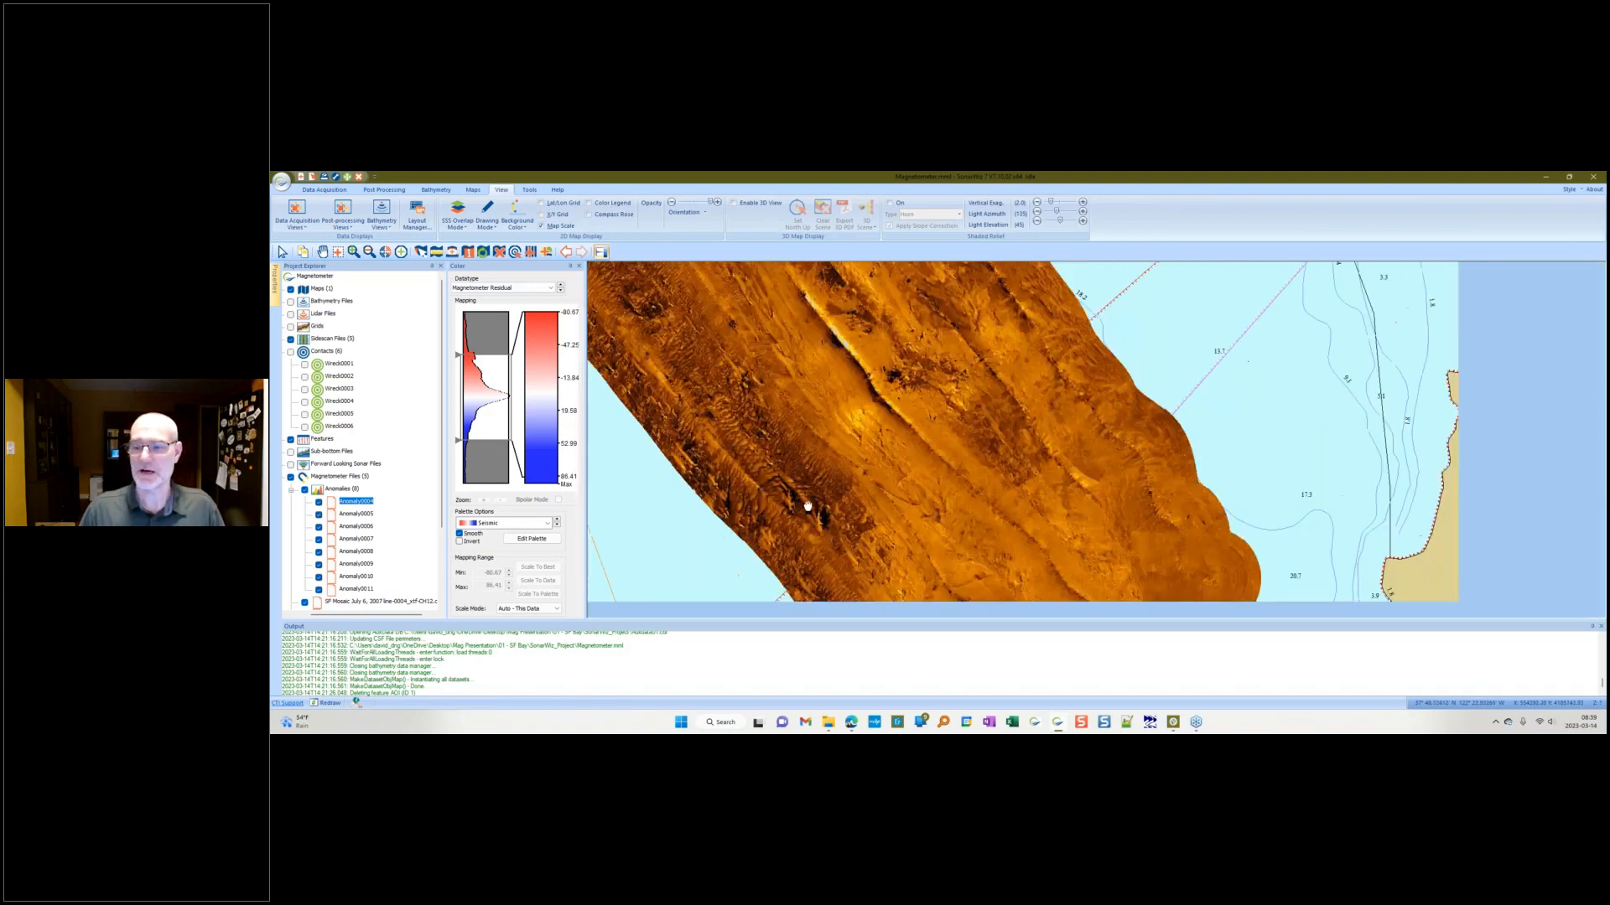
{"action": "scroll", "coordinate": [808, 507], "scroll_direction": "down", "scroll_amount": 2}
{"action": "scroll", "coordinate": [896, 496], "scroll_direction": "down", "scroll_amount": 1}
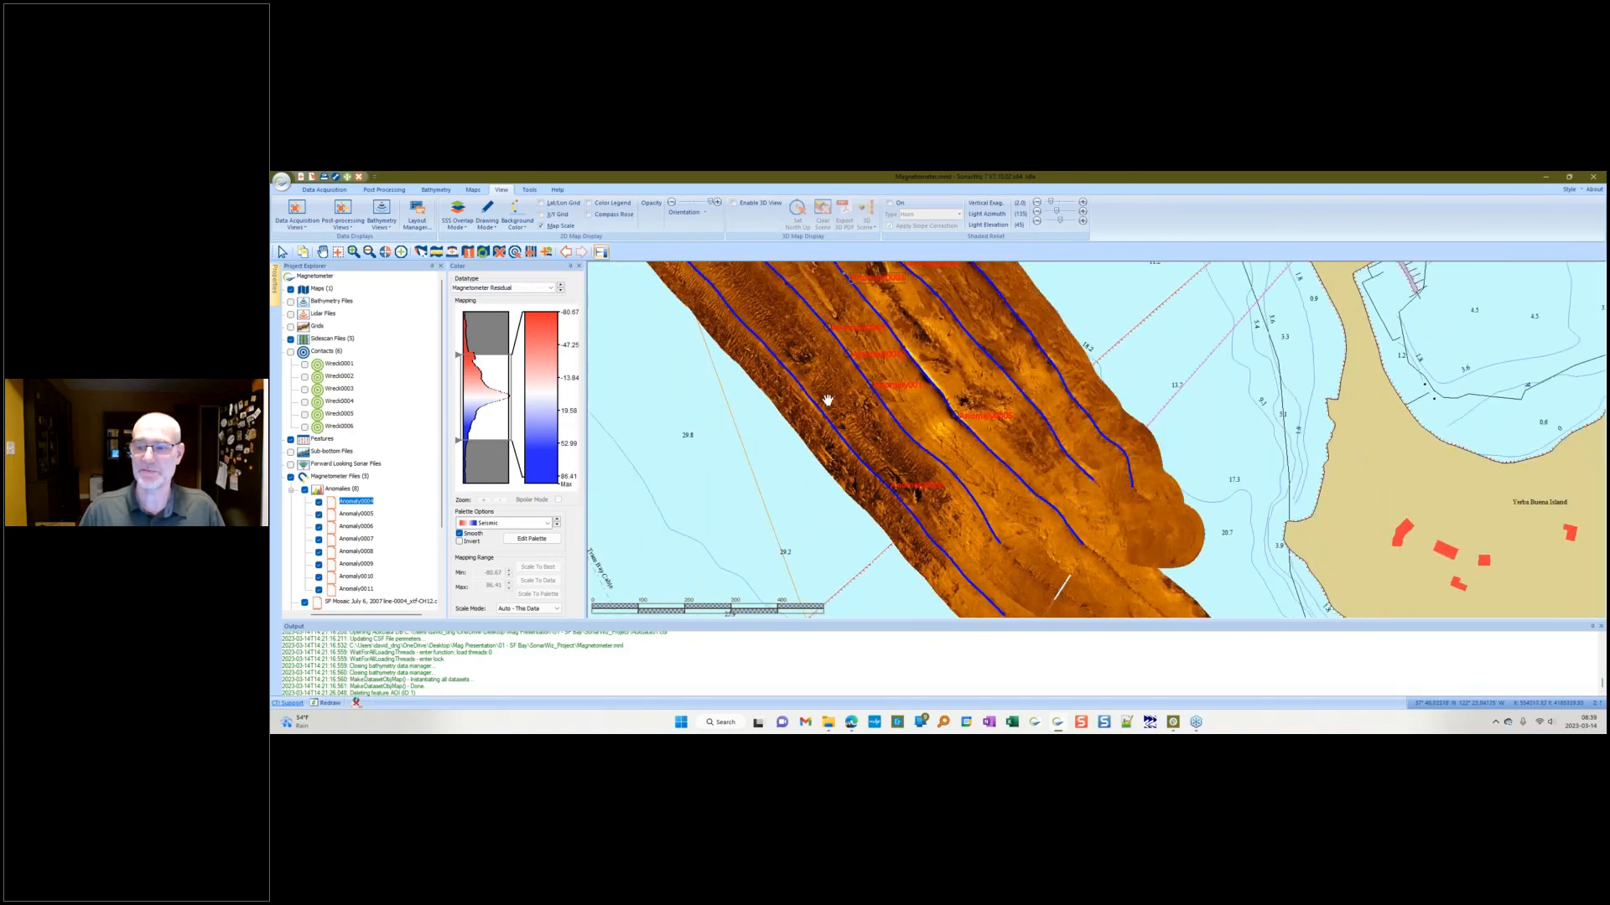
{"action": "left_click_drag", "start_coordinate": [829, 399], "coordinate": [863, 481]}
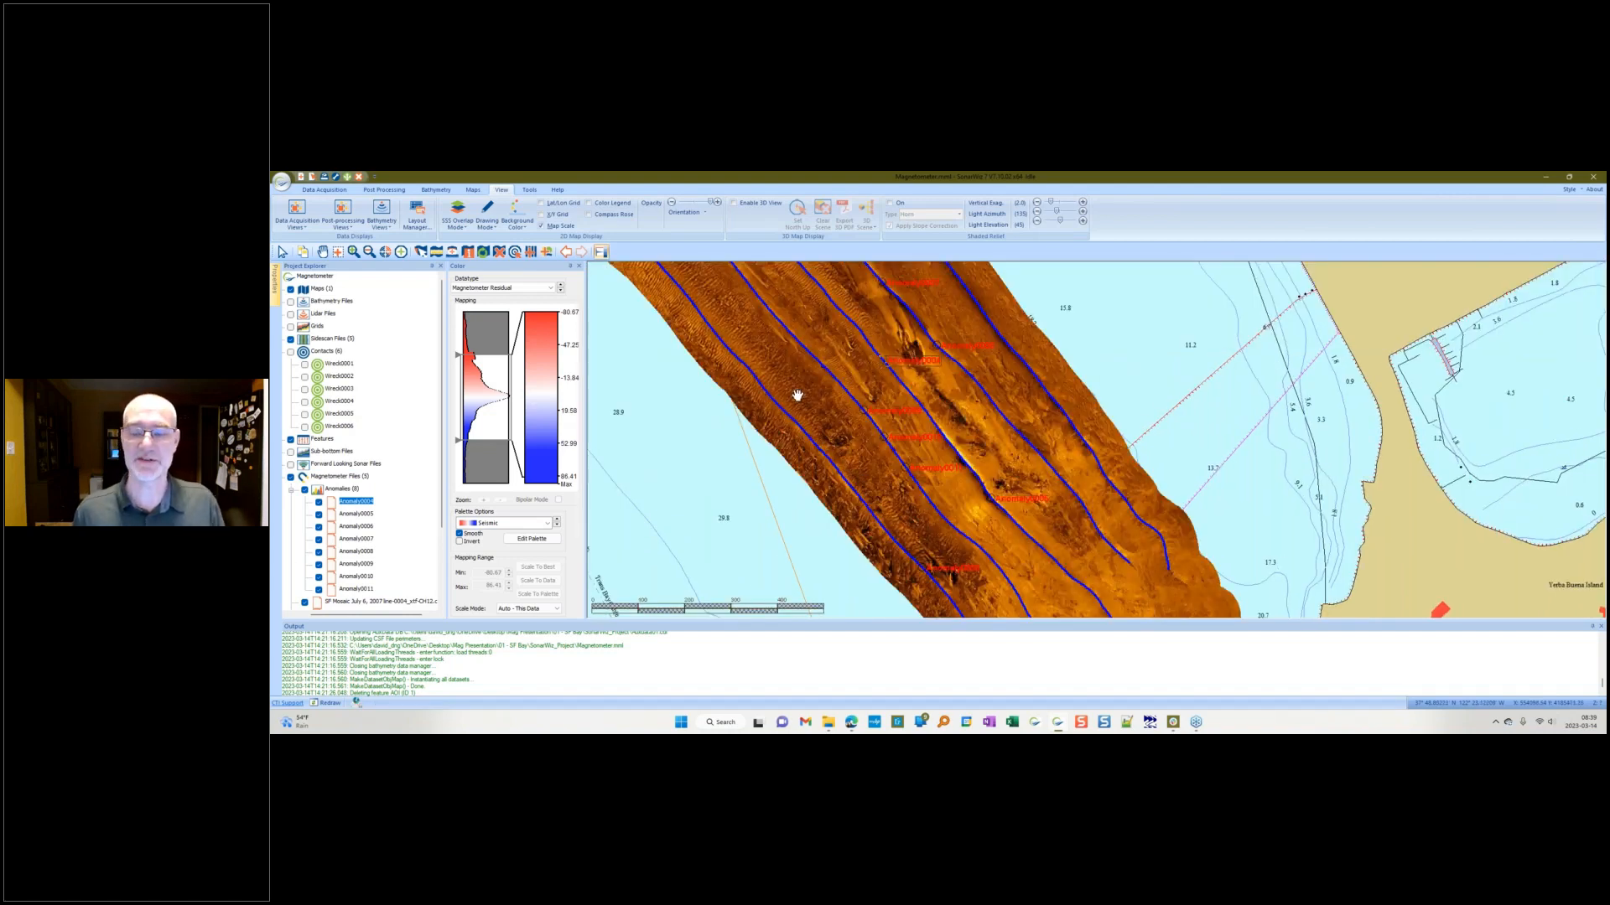
Step: Zoom the map out to the full survey extent and close the Output panel
{"action": "left_click_drag", "start_coordinate": [745, 337], "coordinate": [813, 489]}
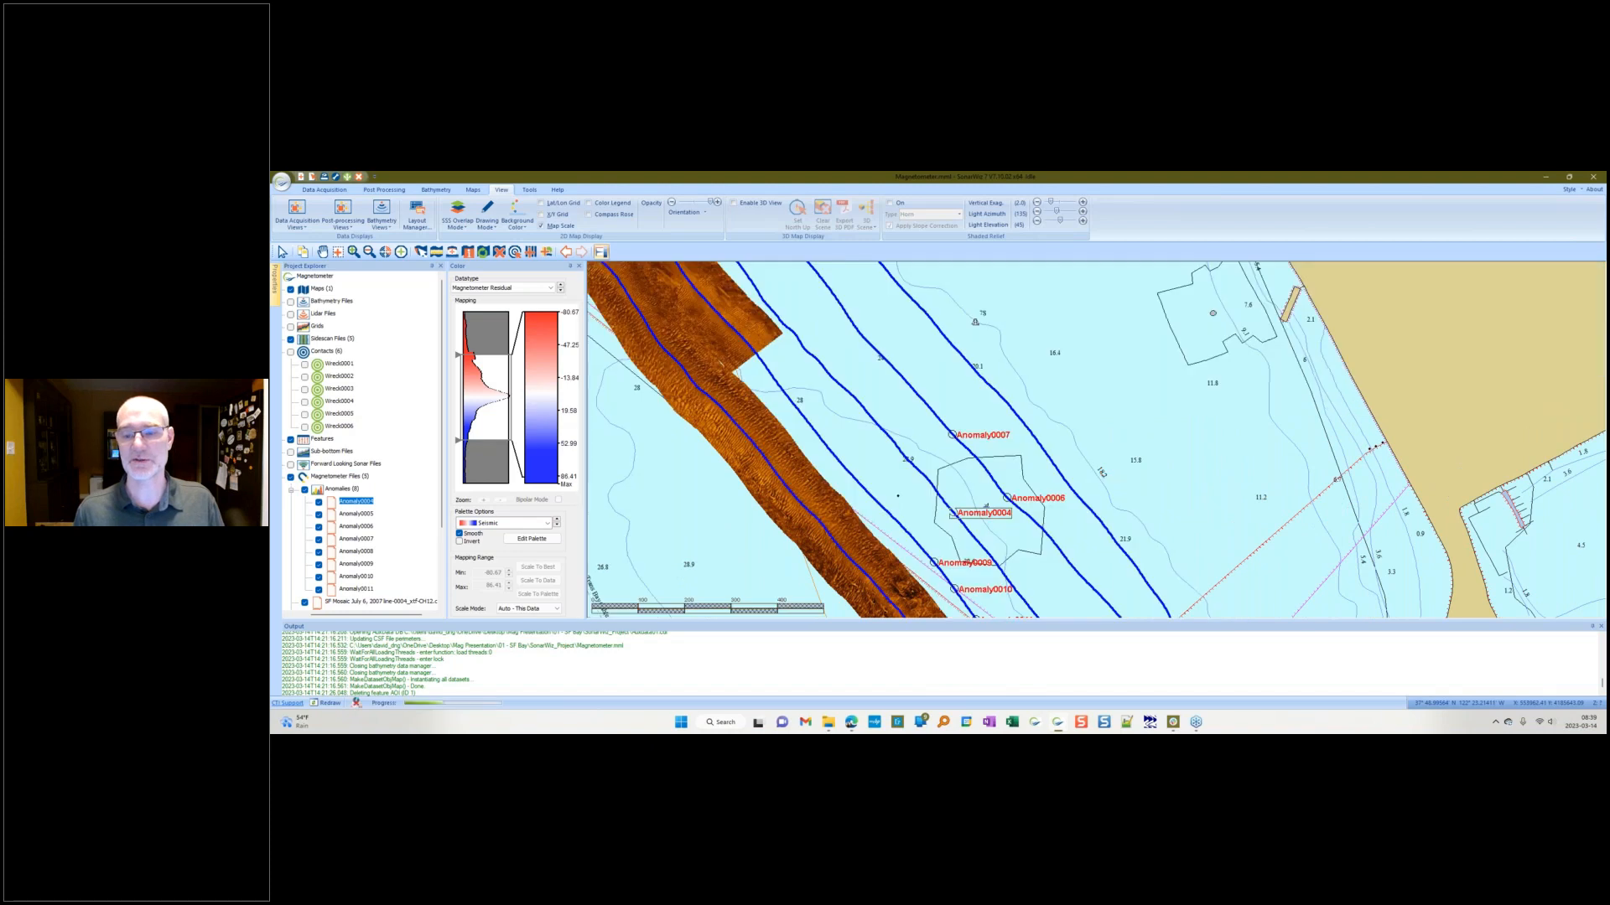
{"action": "left_click_drag", "start_coordinate": [749, 392], "coordinate": [840, 499]}
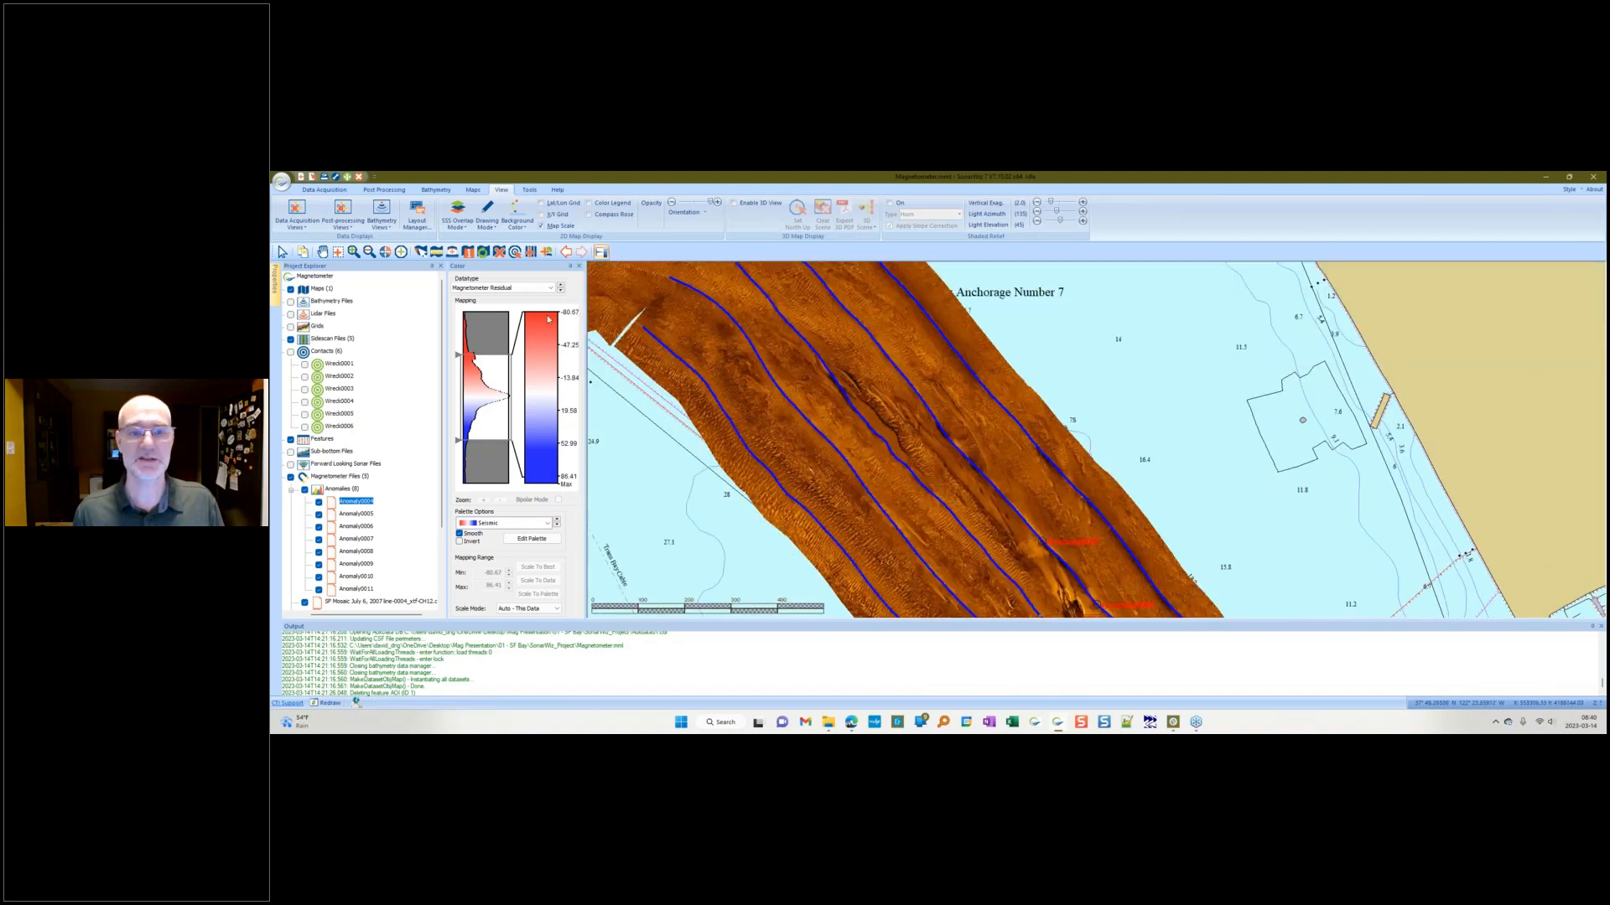
{"action": "left_click", "coordinate": [385, 251]}
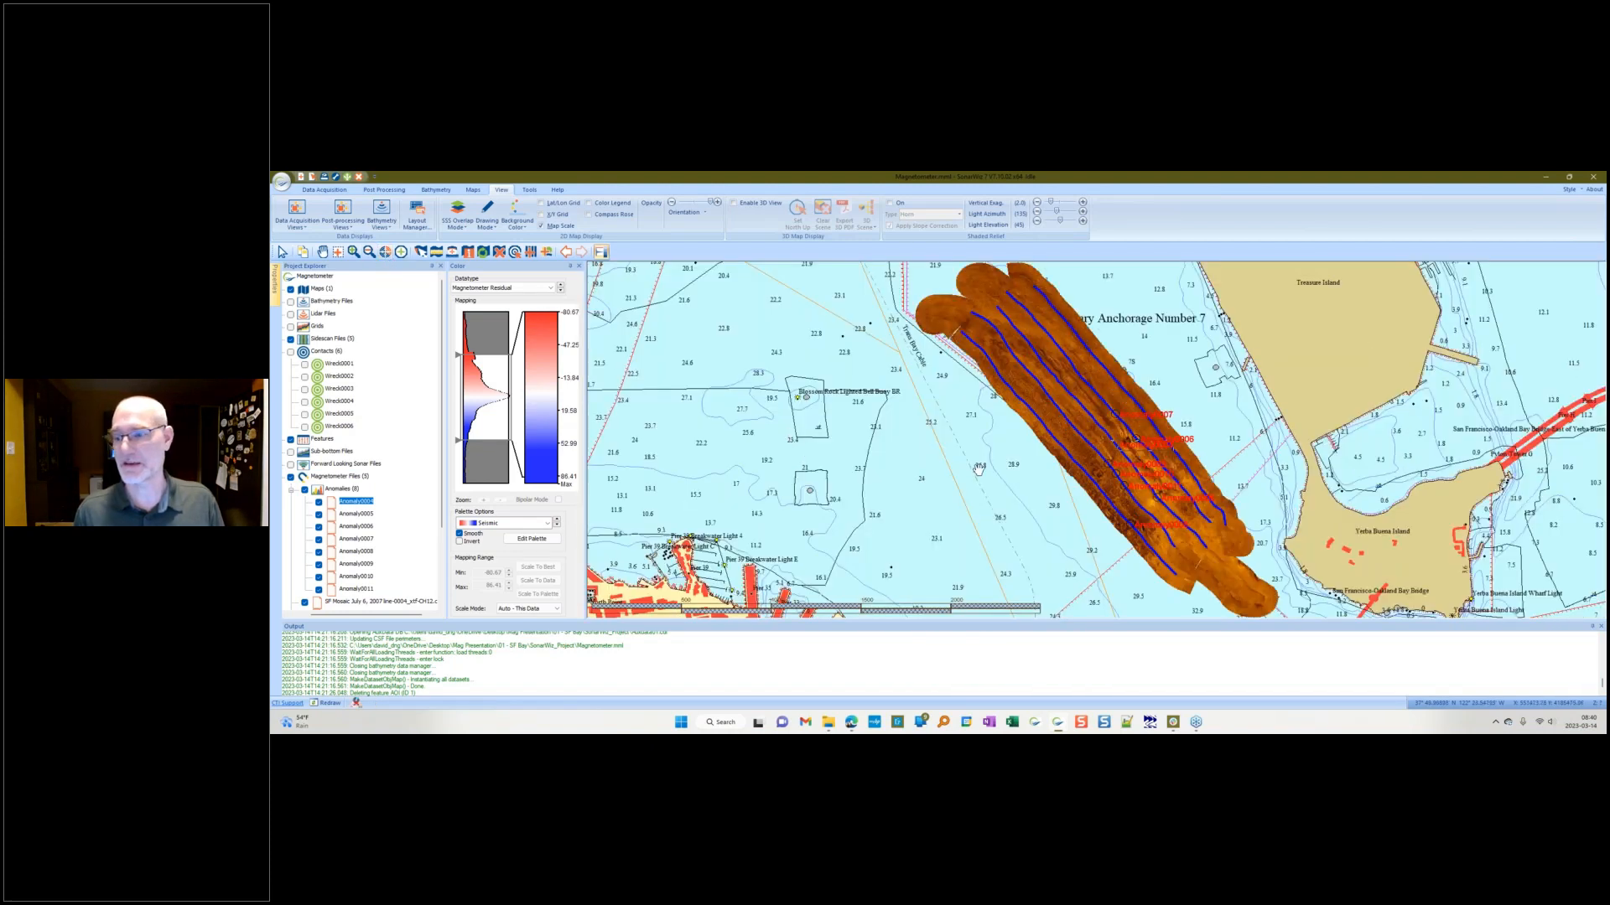
{"action": "left_click", "coordinate": [1593, 627]}
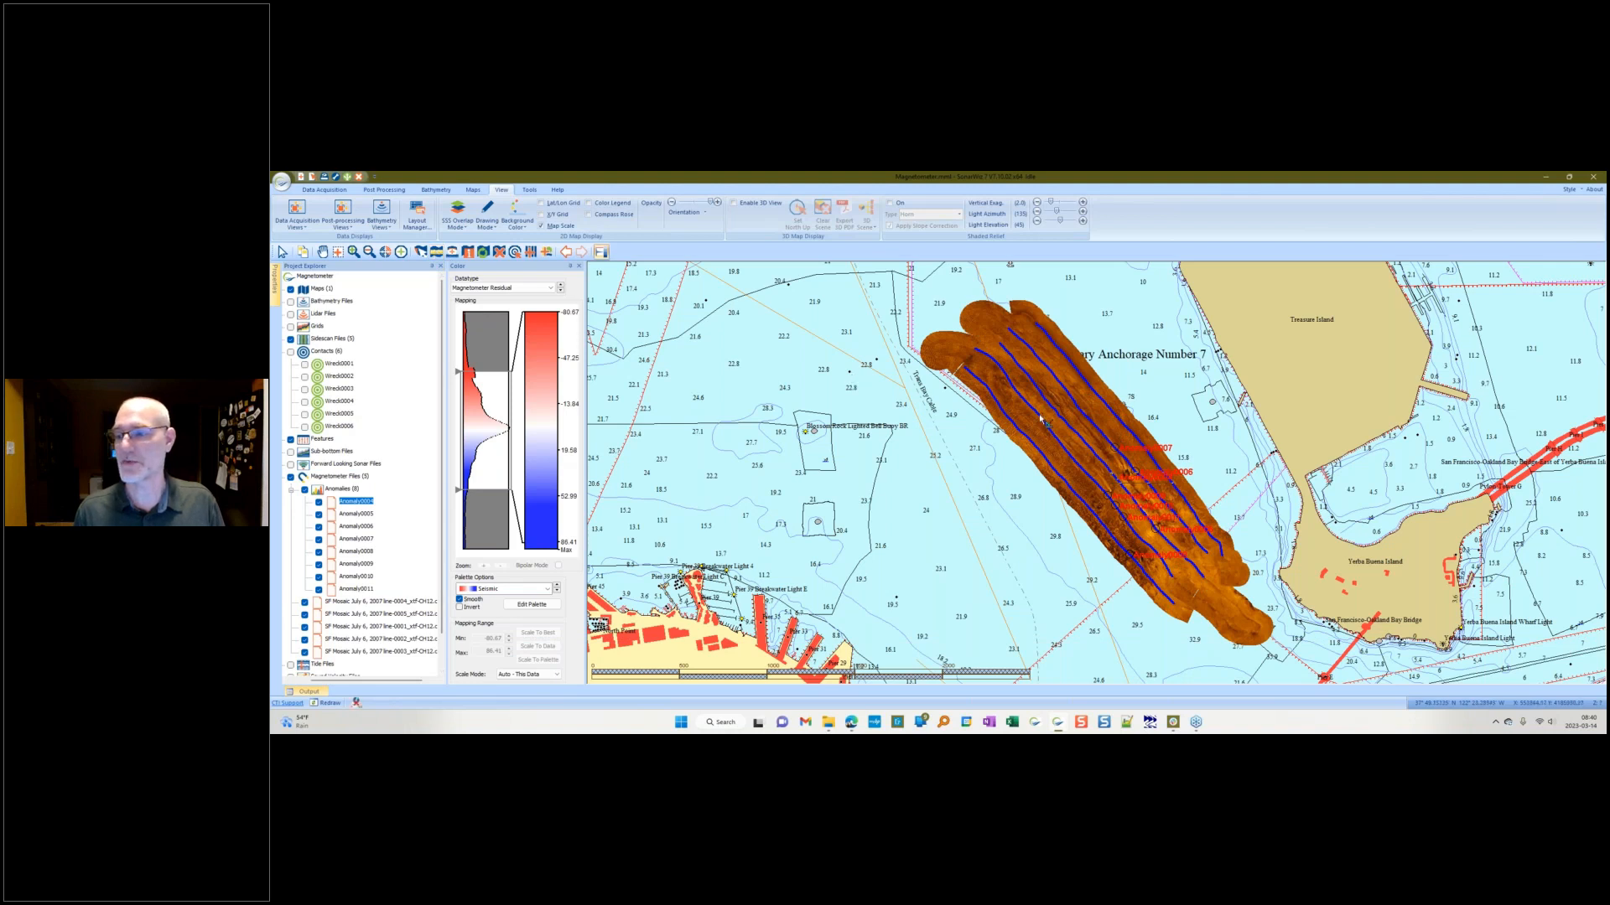
Step: Measure the spacing between adjacent survey lines and compare it with the MDT calculation spreadsheet's inputs
{"action": "left_click_drag", "start_coordinate": [1034, 413], "coordinate": [1020, 425]}
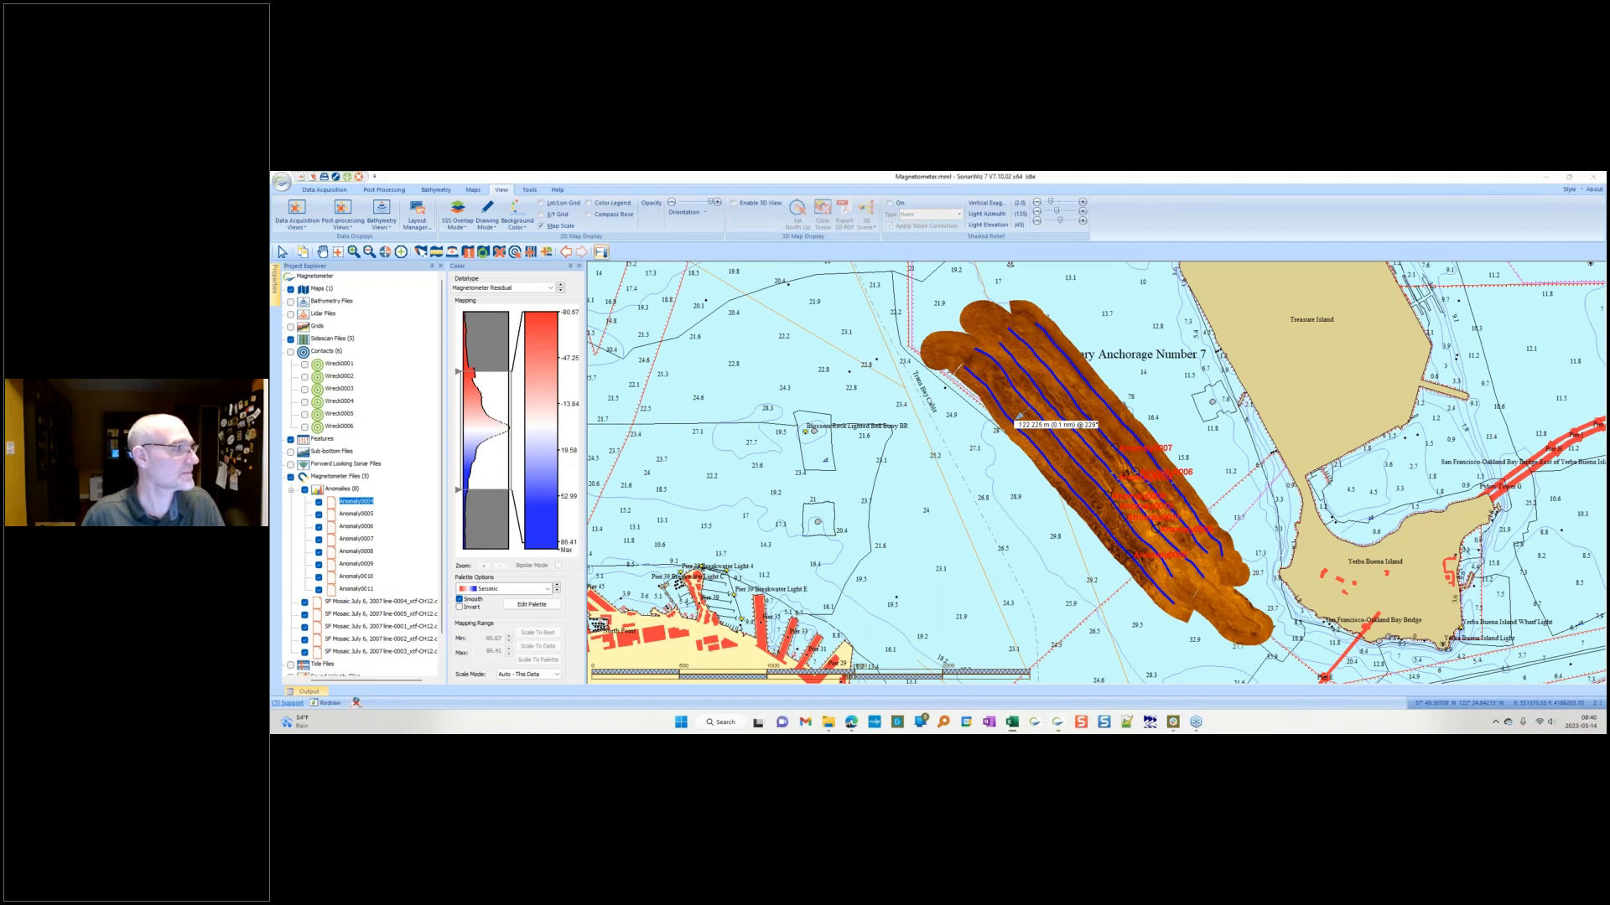
{"action": "left_click_drag", "start_coordinate": [271, 266], "coordinate": [726, 248]}
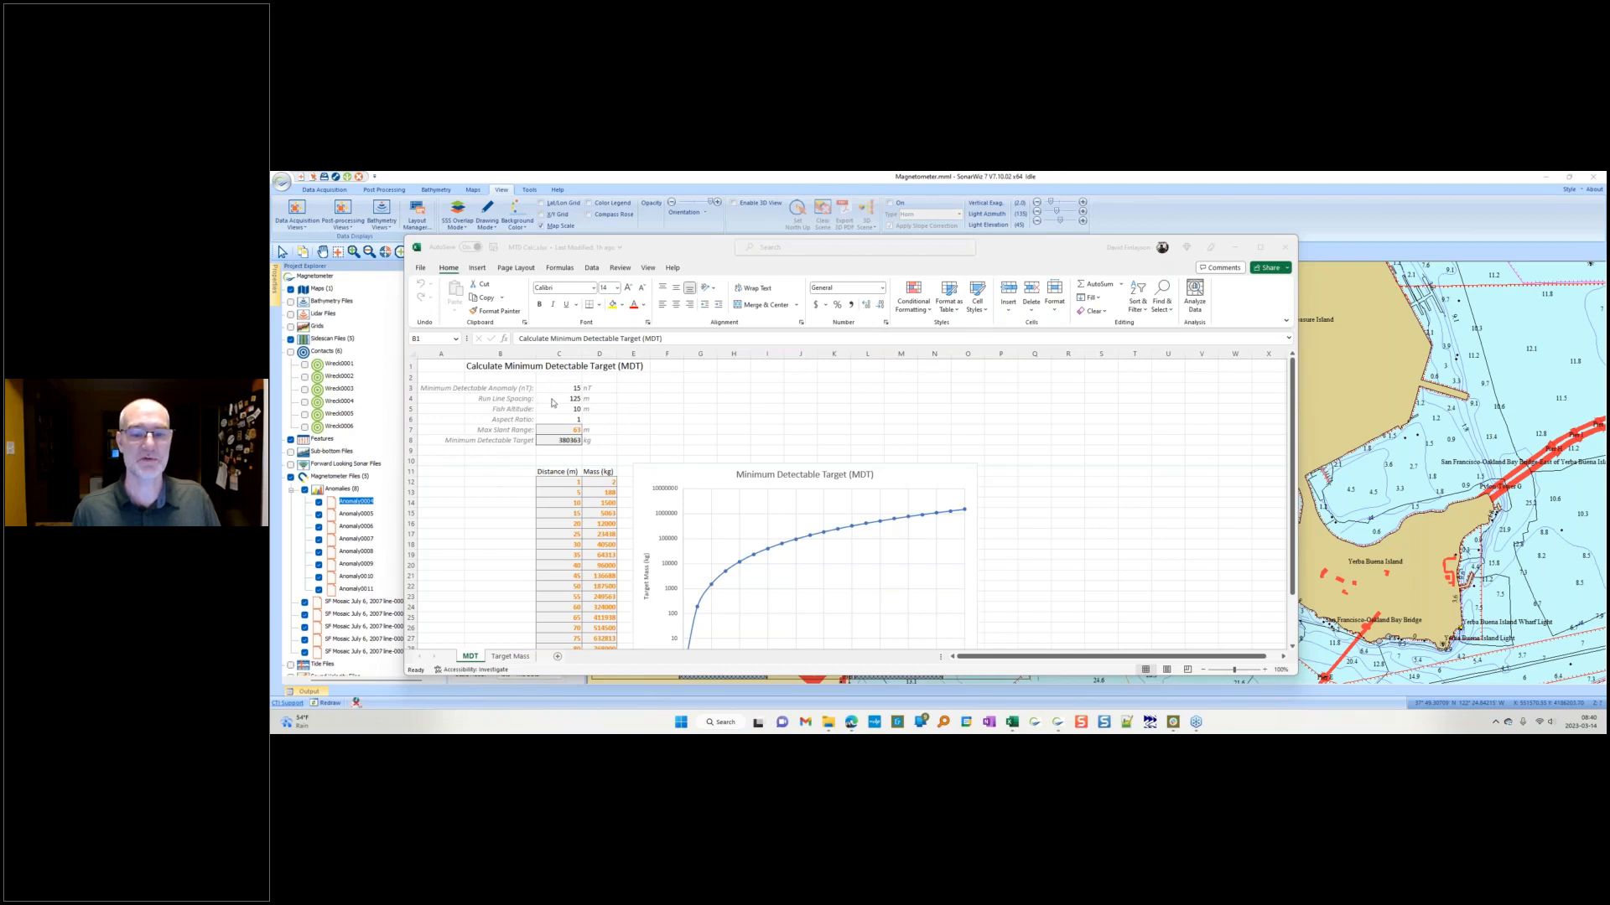
{"action": "left_click", "coordinate": [552, 405]}
{"action": "left_click", "coordinate": [566, 400]}
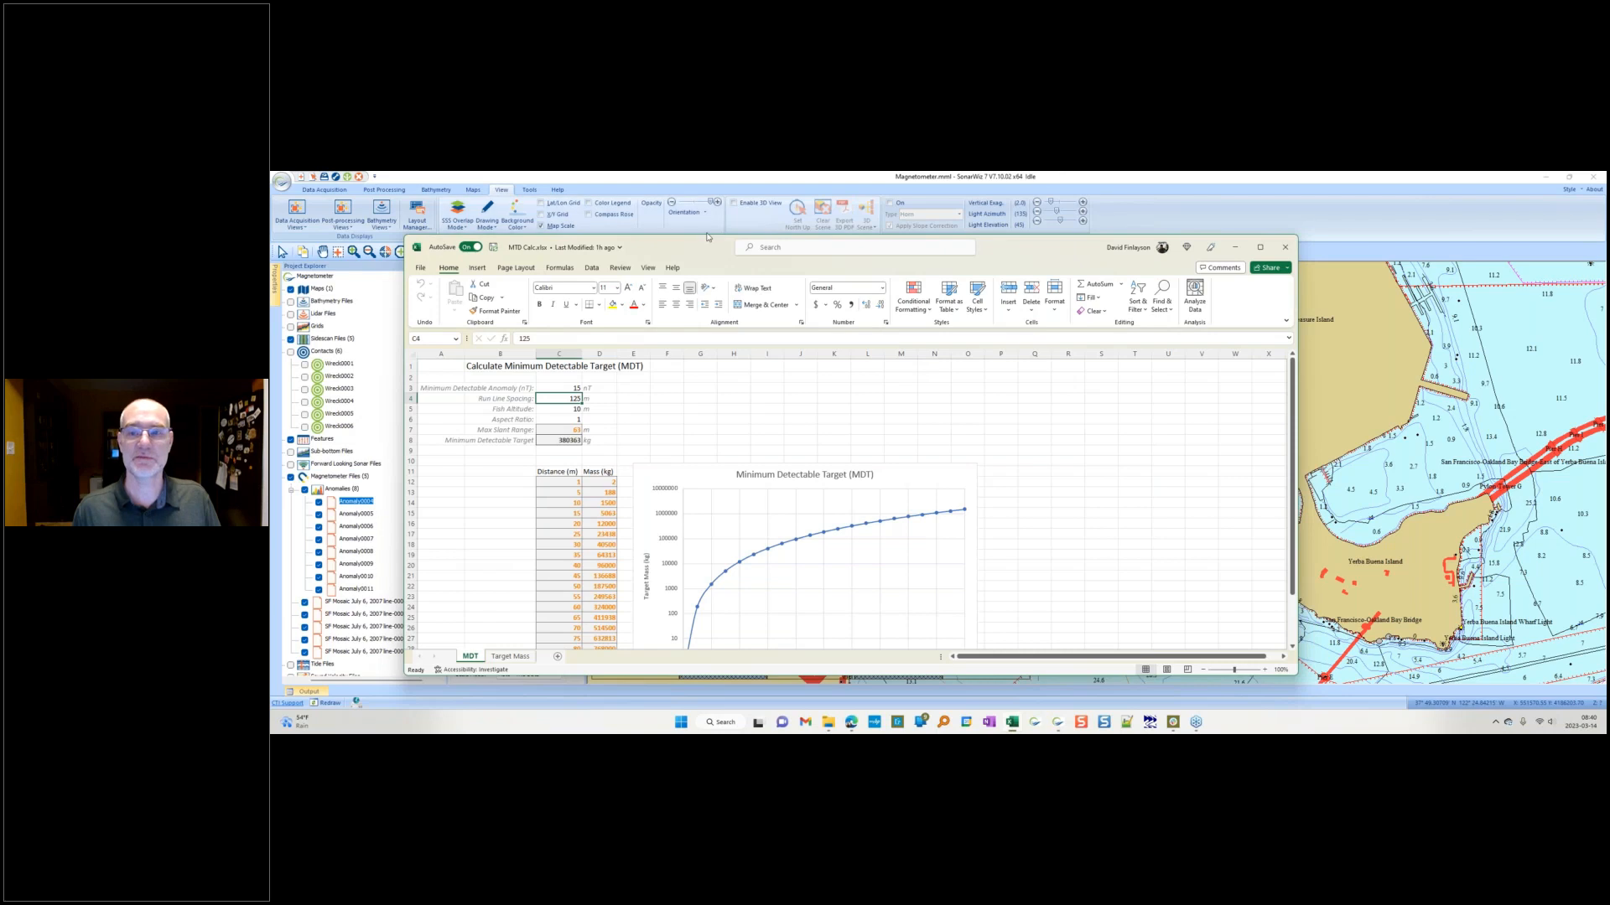
{"action": "left_click_drag", "start_coordinate": [433, 252], "coordinate": [270, 253]}
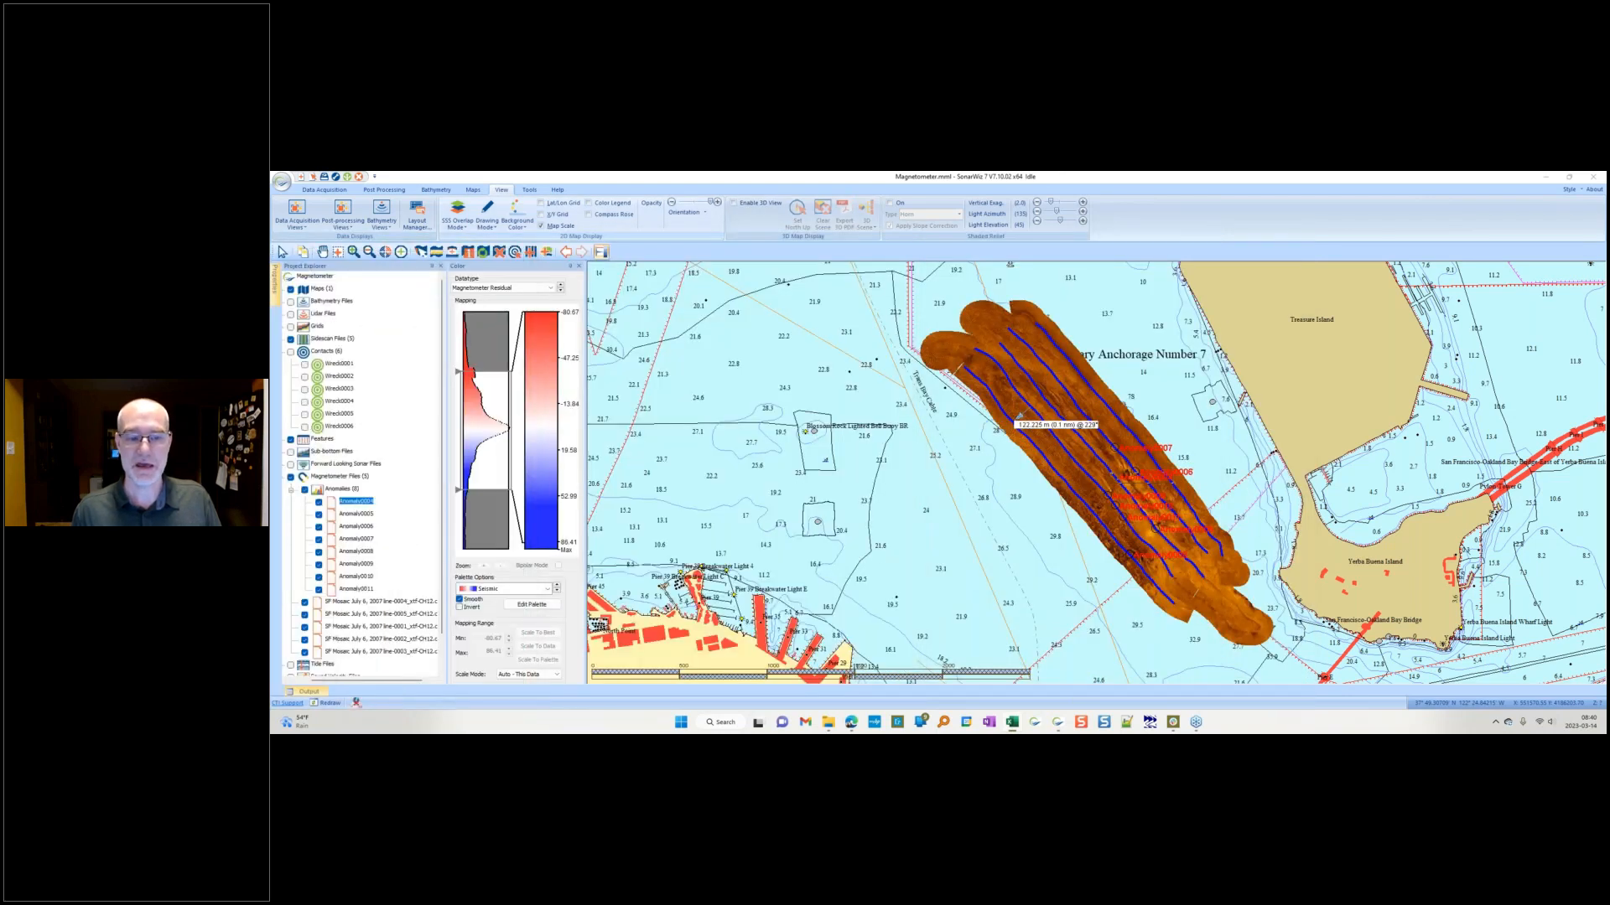
Step: Open the magnetometer line file in the trace editor and advance to the next line
{"action": "left_click", "coordinate": [400, 602]}
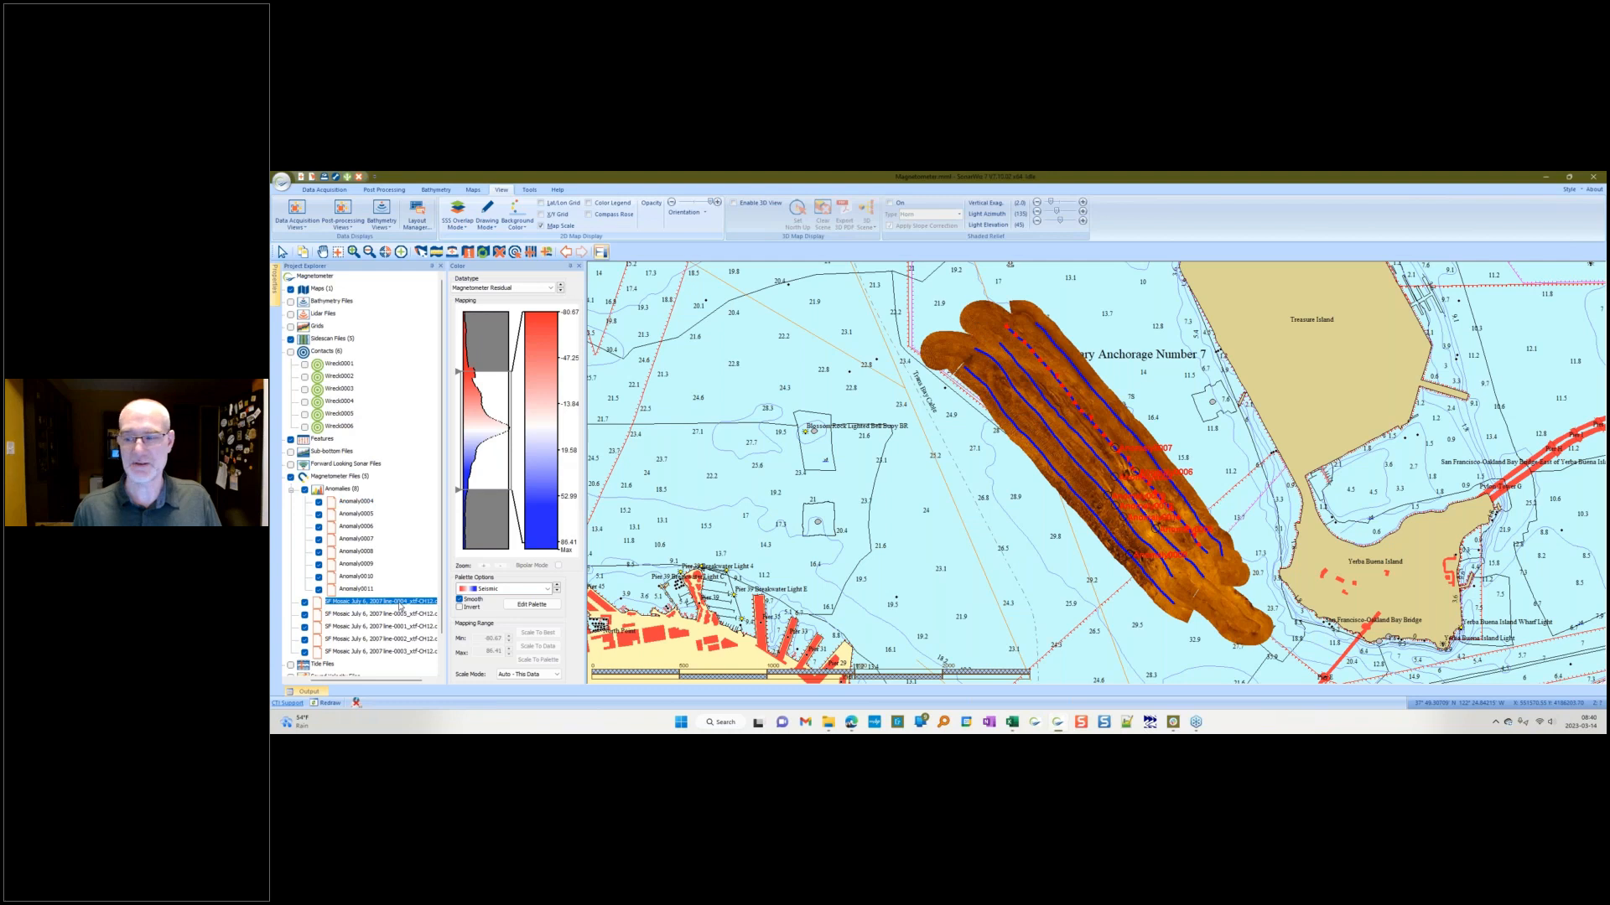
{"action": "double_click", "coordinate": [400, 604]}
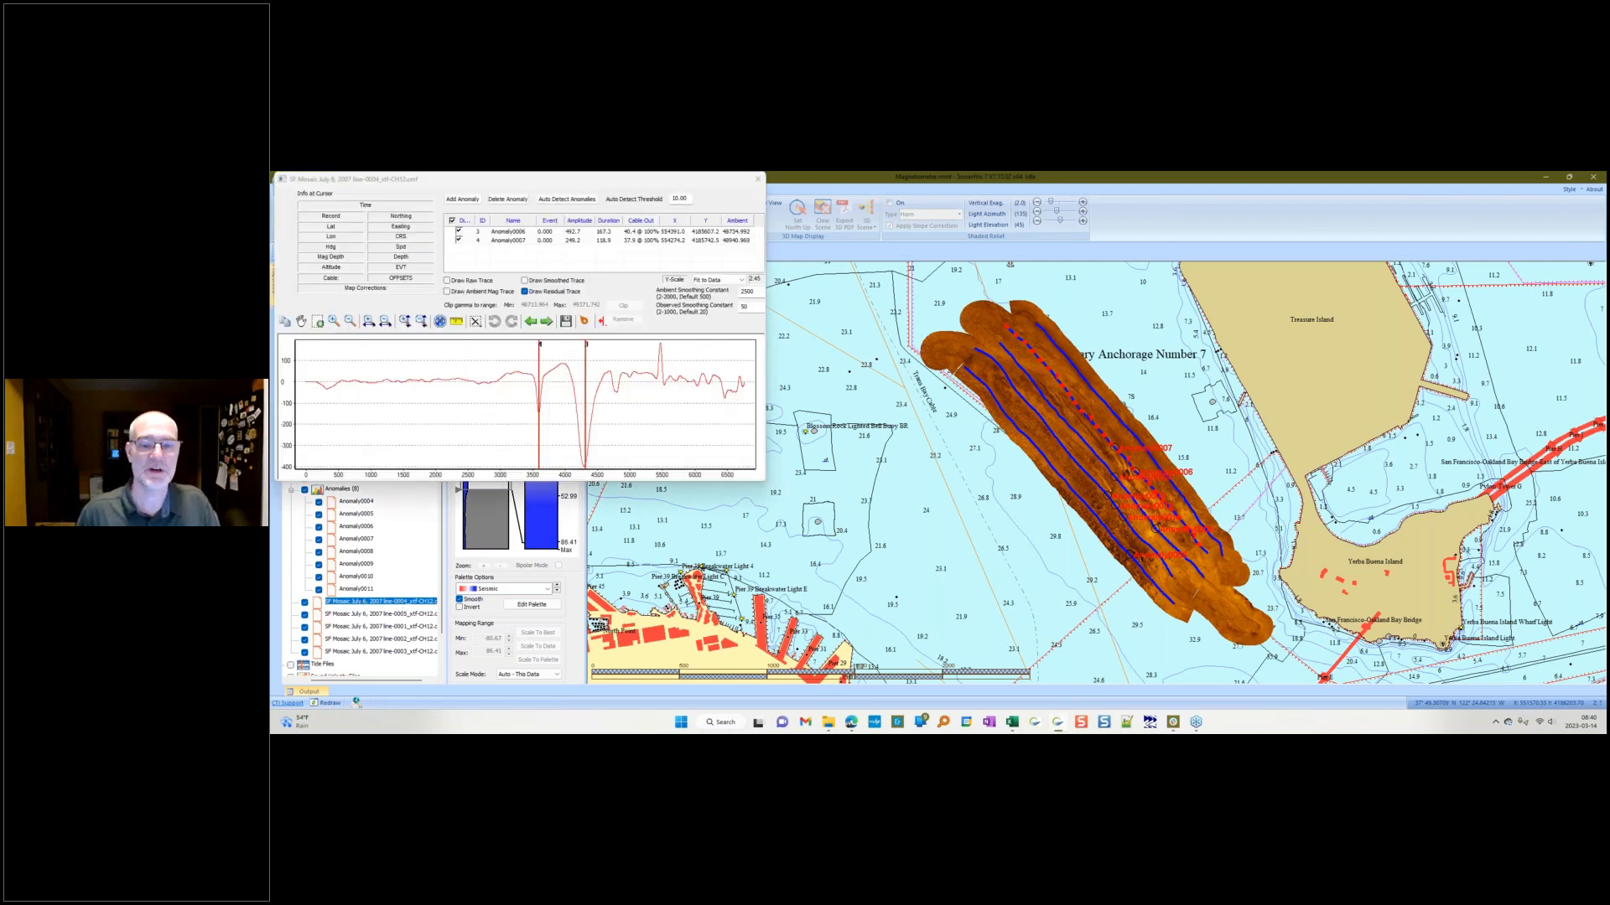
{"action": "left_click", "coordinate": [546, 322]}
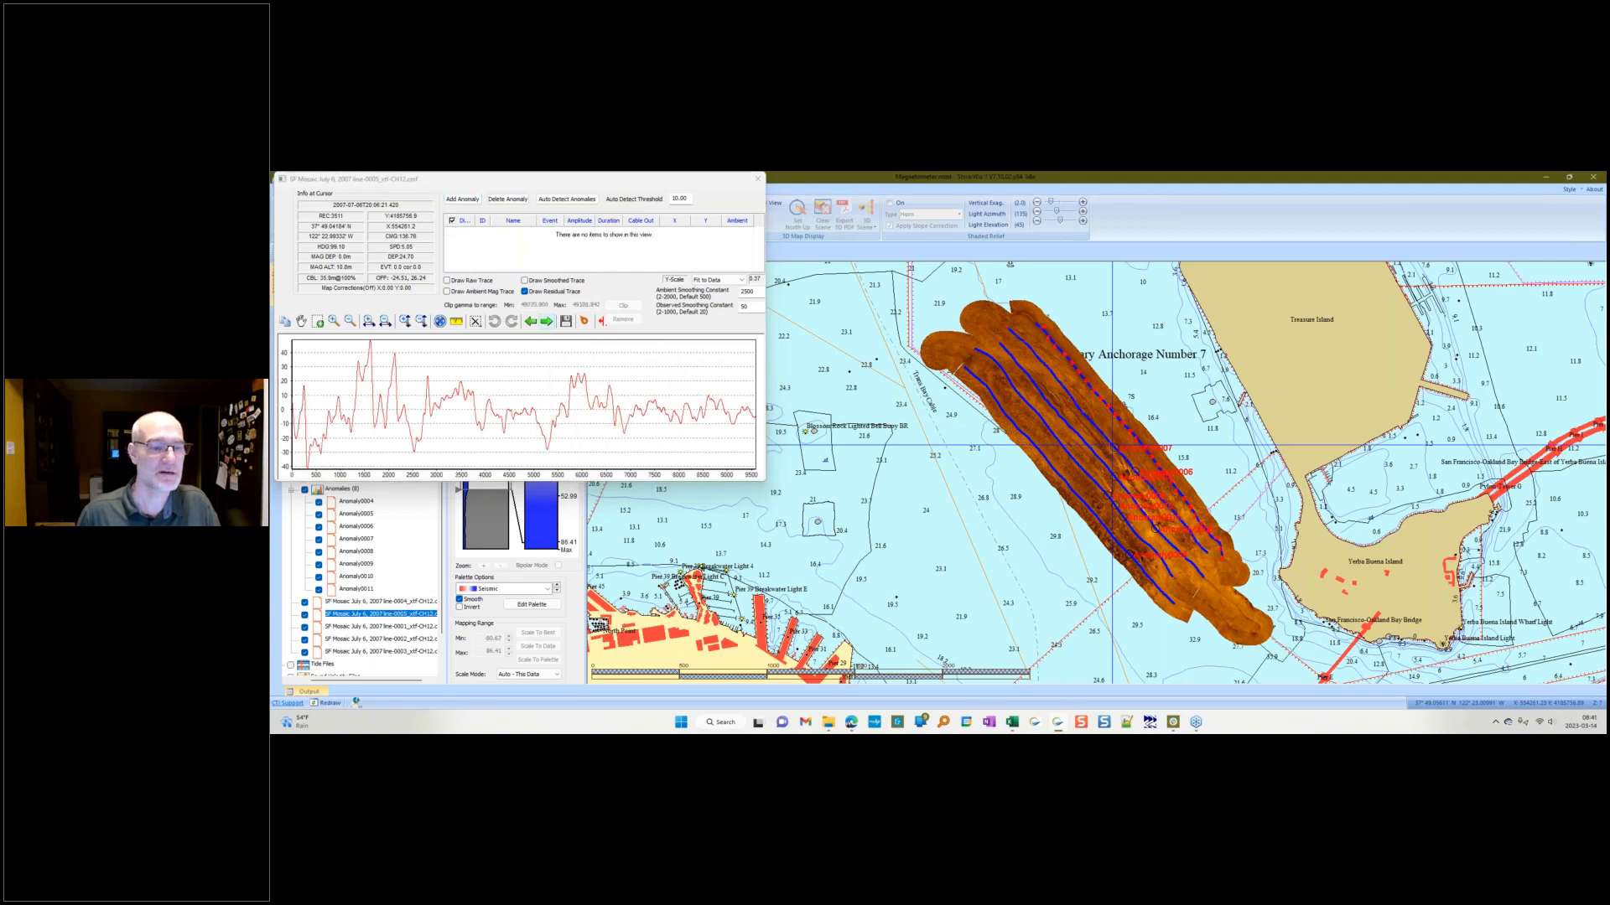
Step: Display the raw magnetic trace instead of the residual trace and advance to the next line
{"action": "left_click", "coordinate": [467, 283]}
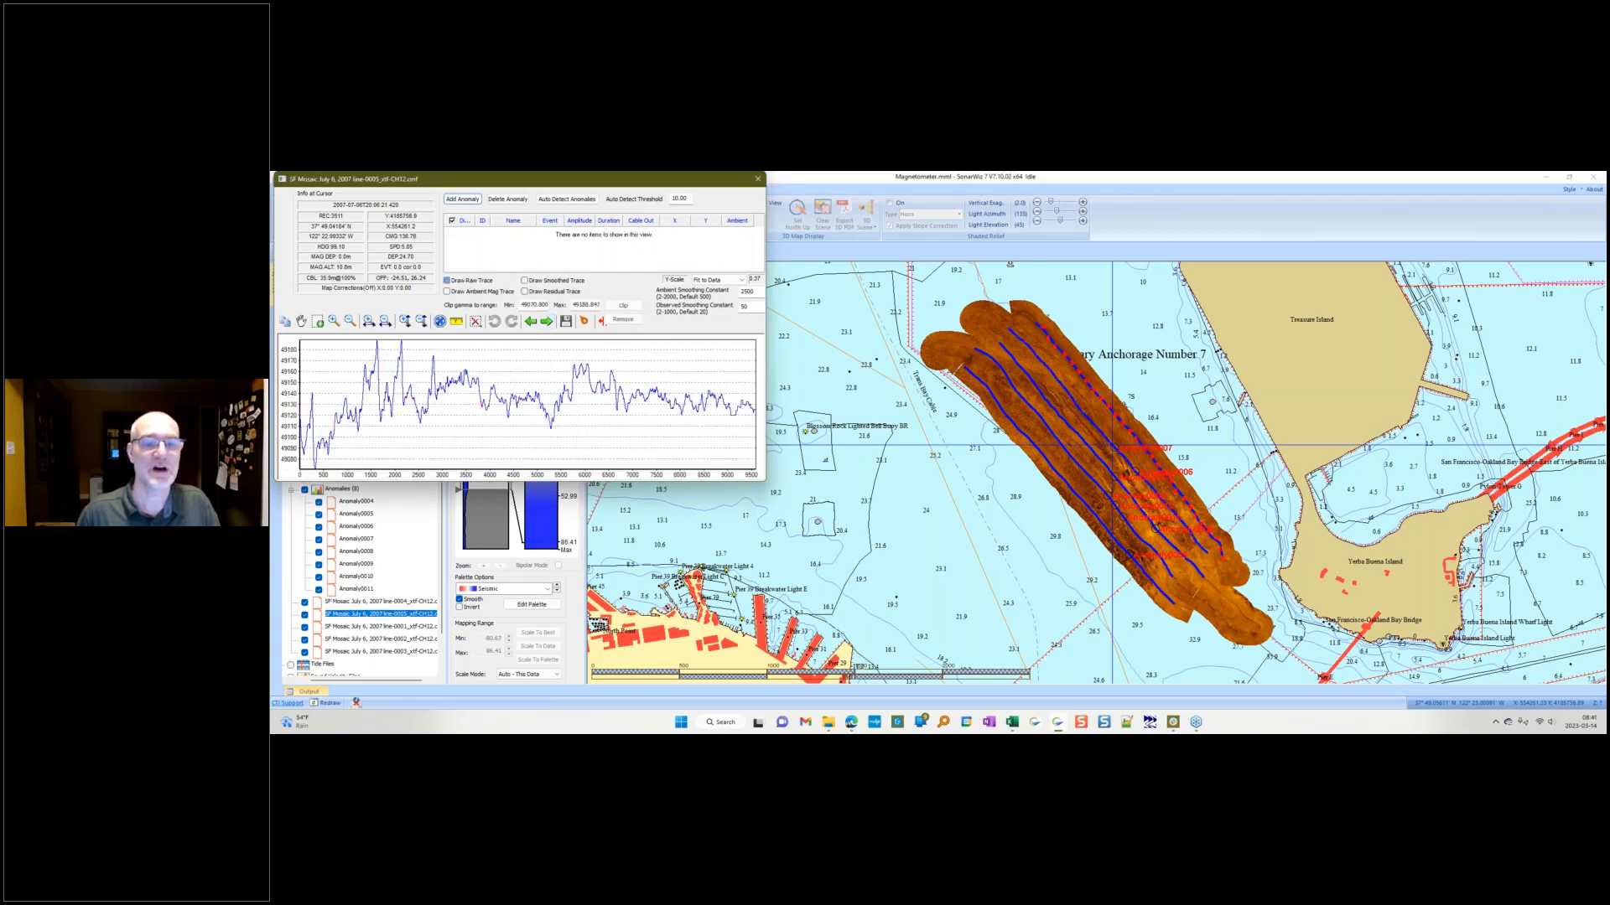
{"action": "left_click", "coordinate": [546, 322]}
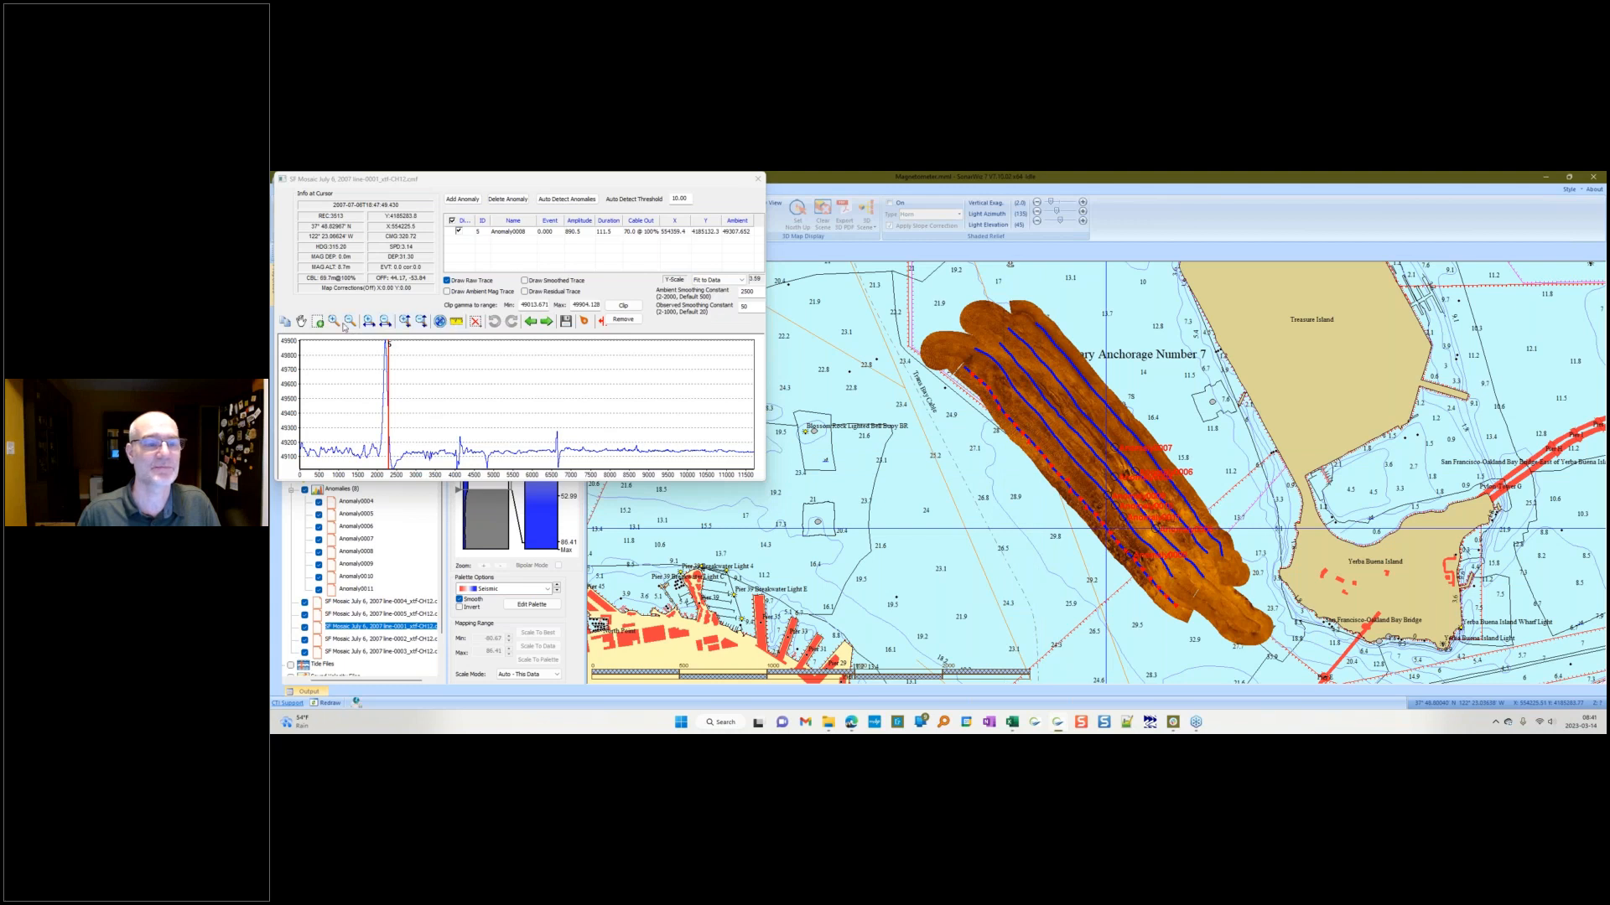
Step: Zoom into a quiet section of the raw magnetic profile
{"action": "left_click", "coordinate": [318, 323]}
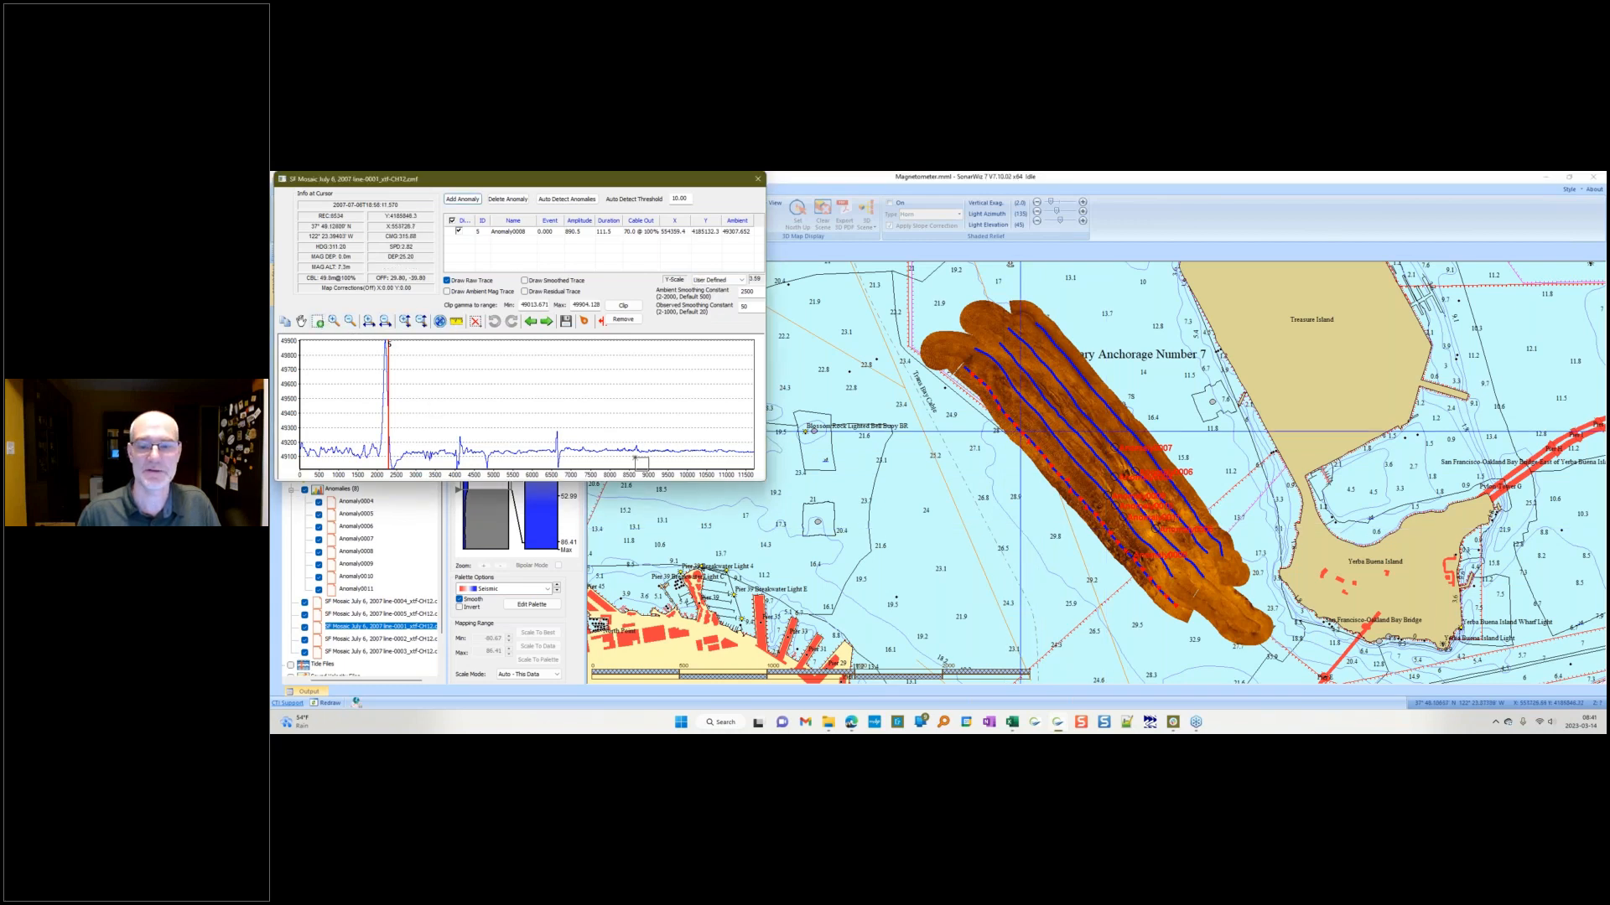
{"action": "left_click_drag", "start_coordinate": [619, 442], "coordinate": [673, 460]}
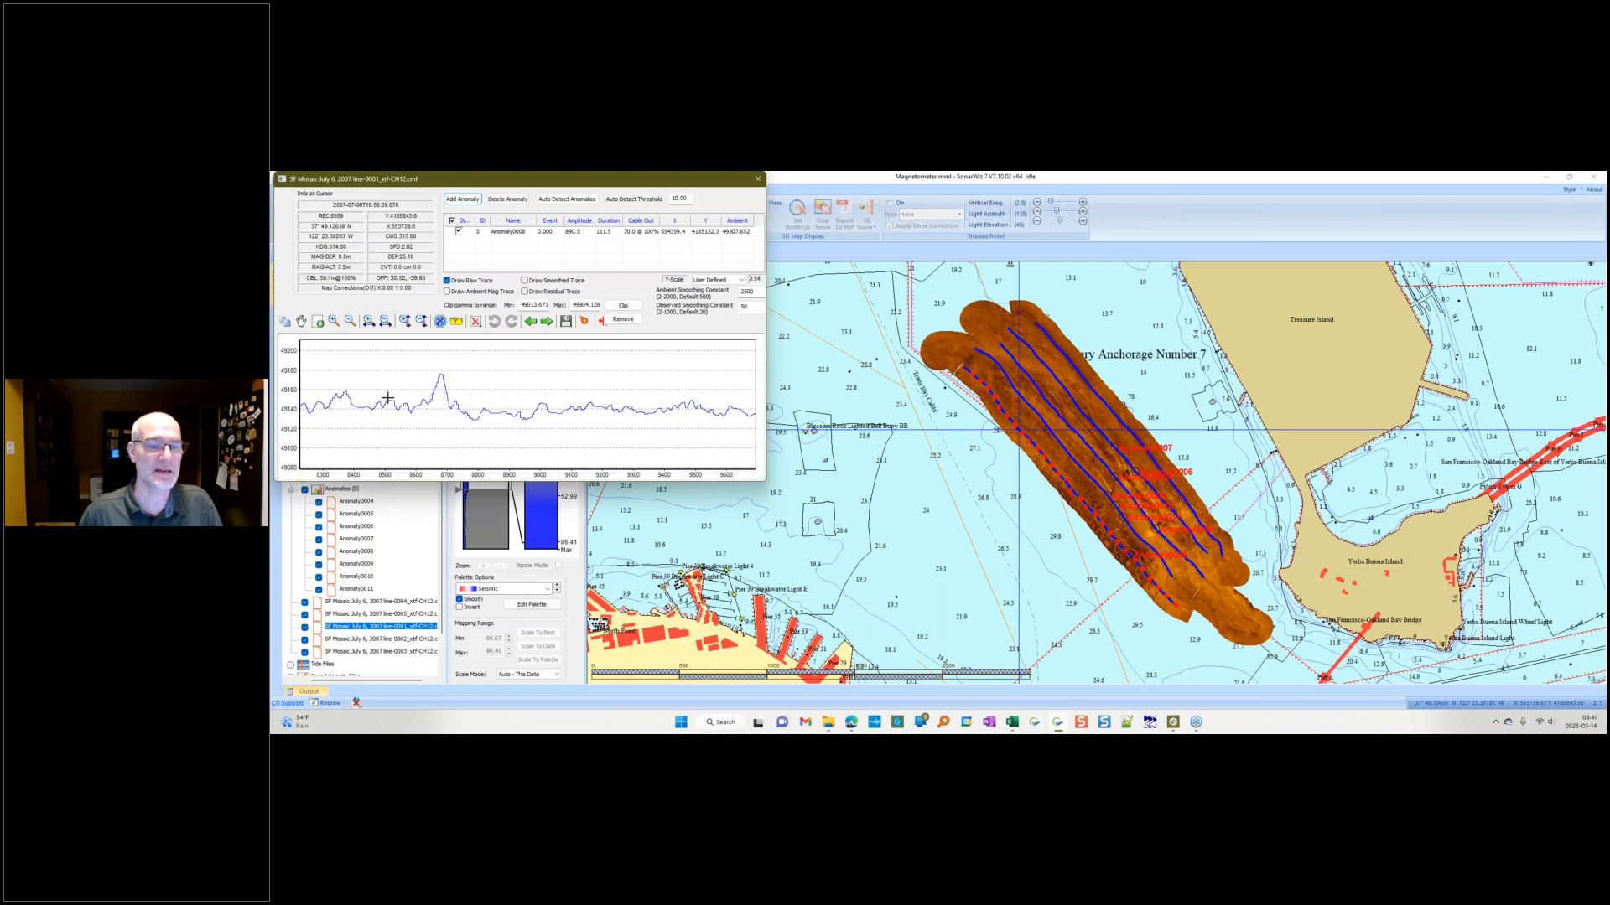
Step: Review the Minimum Detectable Anomaly and Run Line Spacing inputs in the MDT spreadsheet
{"action": "left_click_drag", "start_coordinate": [271, 322], "coordinate": [1019, 216]}
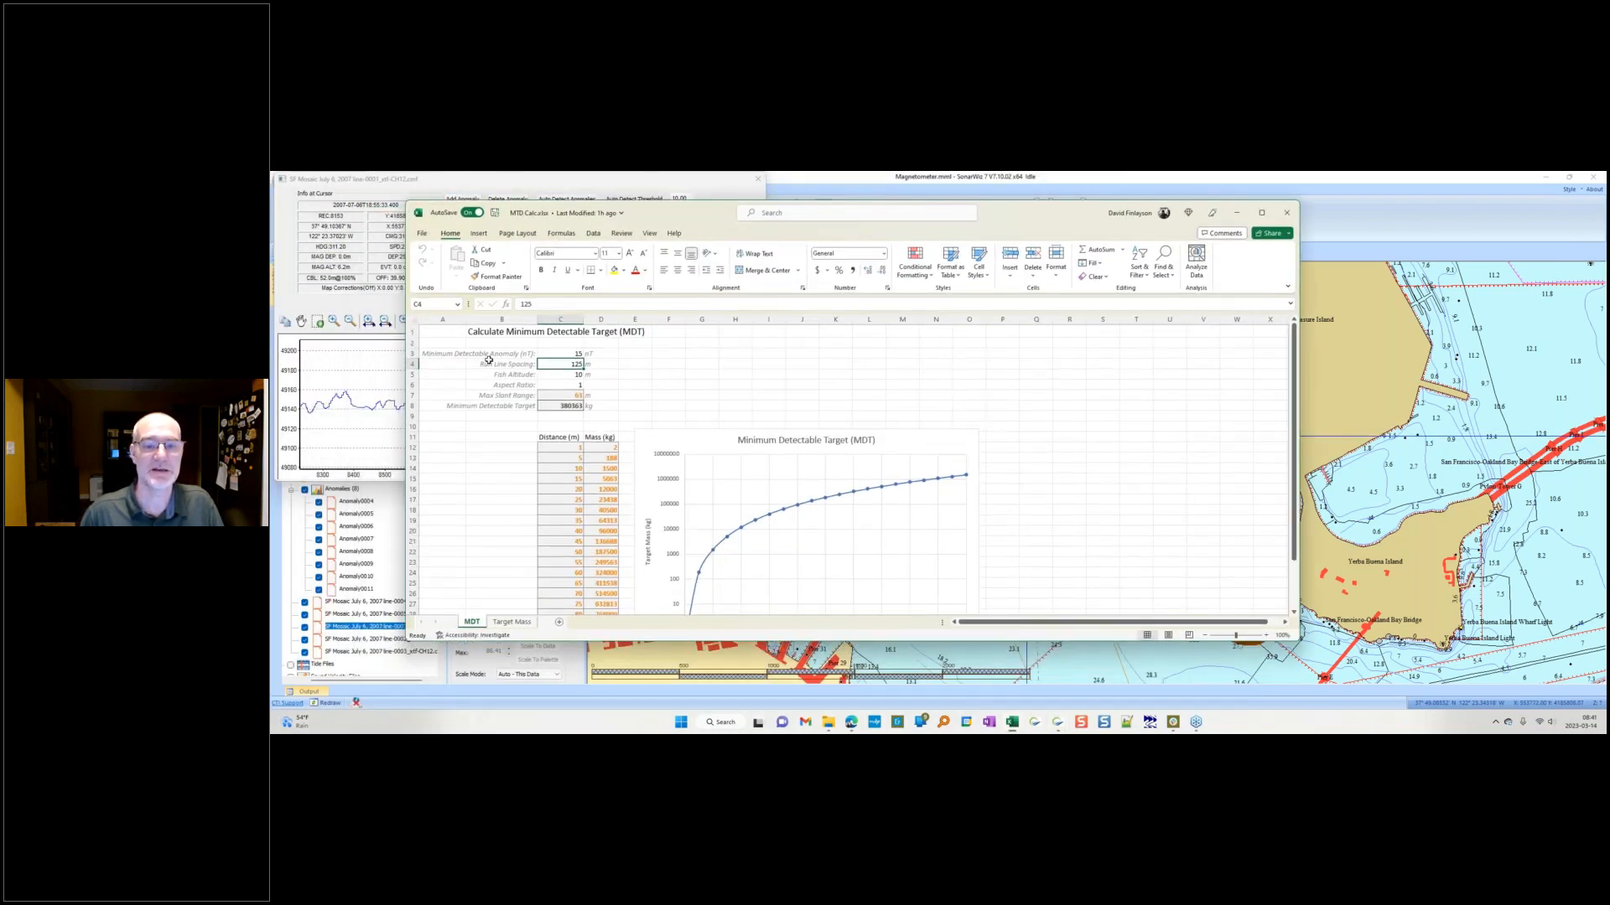
{"action": "left_click", "coordinate": [563, 354]}
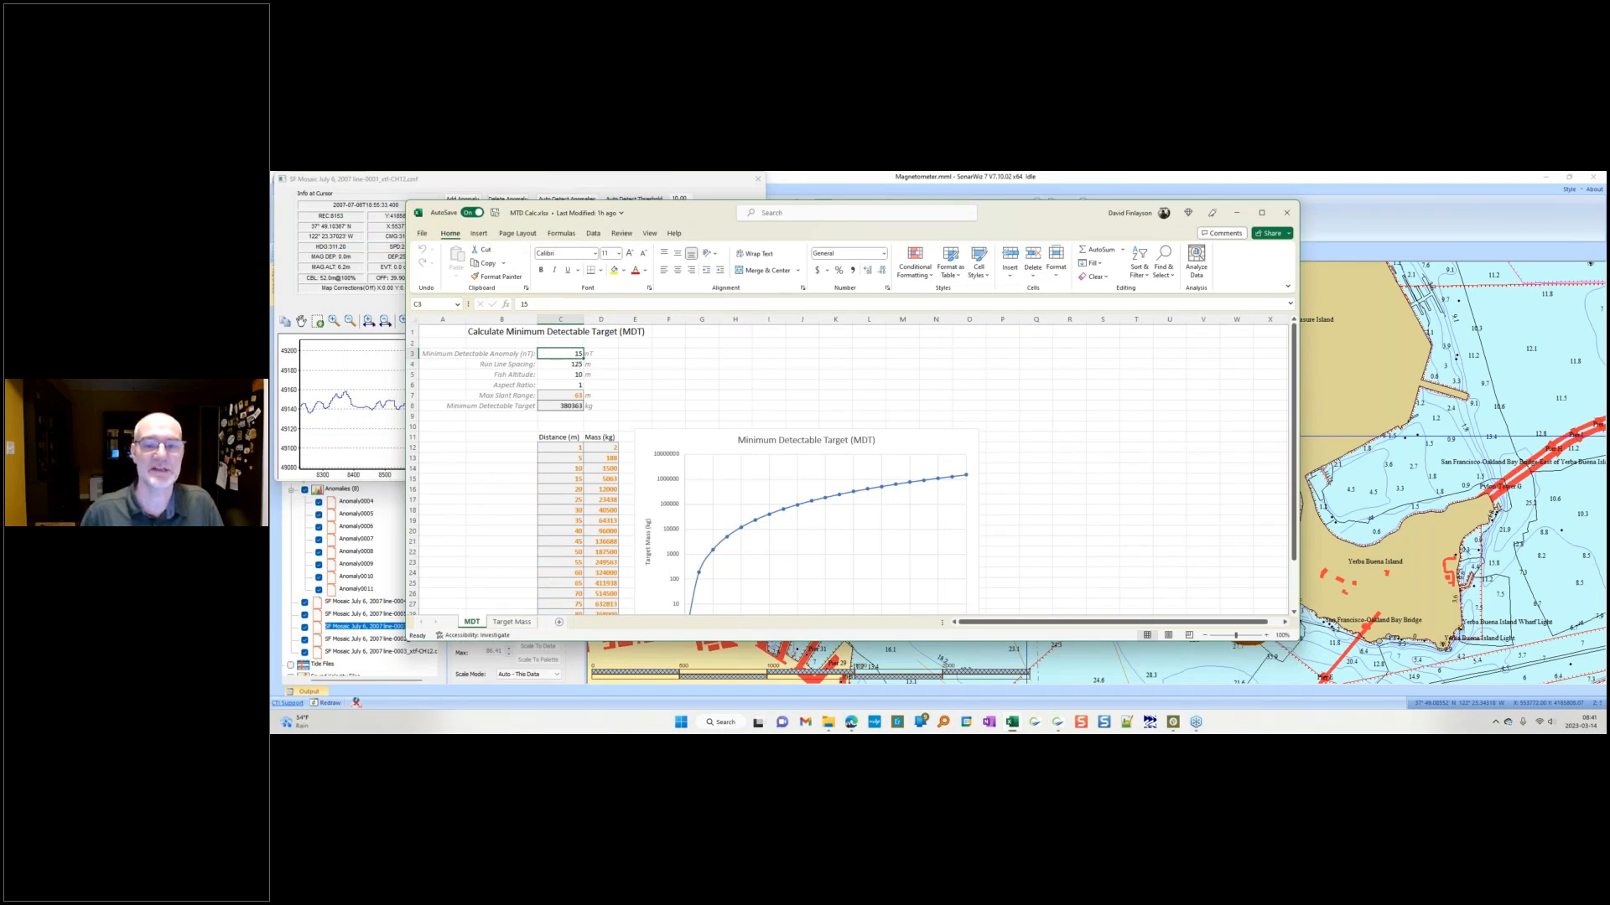
{"action": "left_click", "coordinate": [564, 366]}
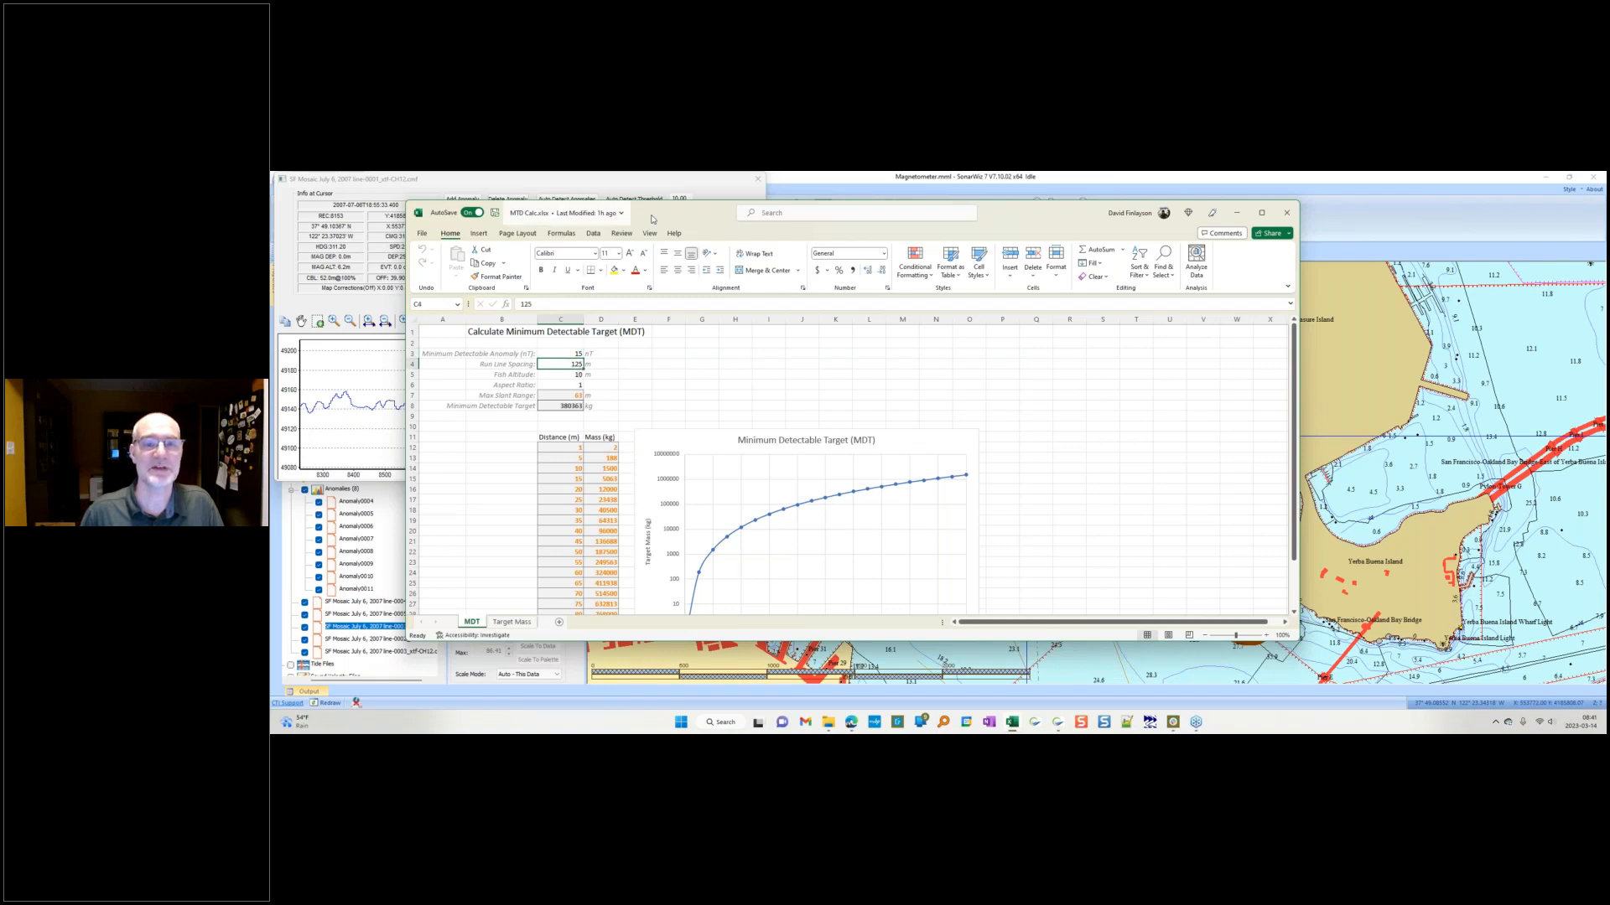
{"action": "left_click_drag", "start_coordinate": [661, 217], "coordinate": [856, 235]}
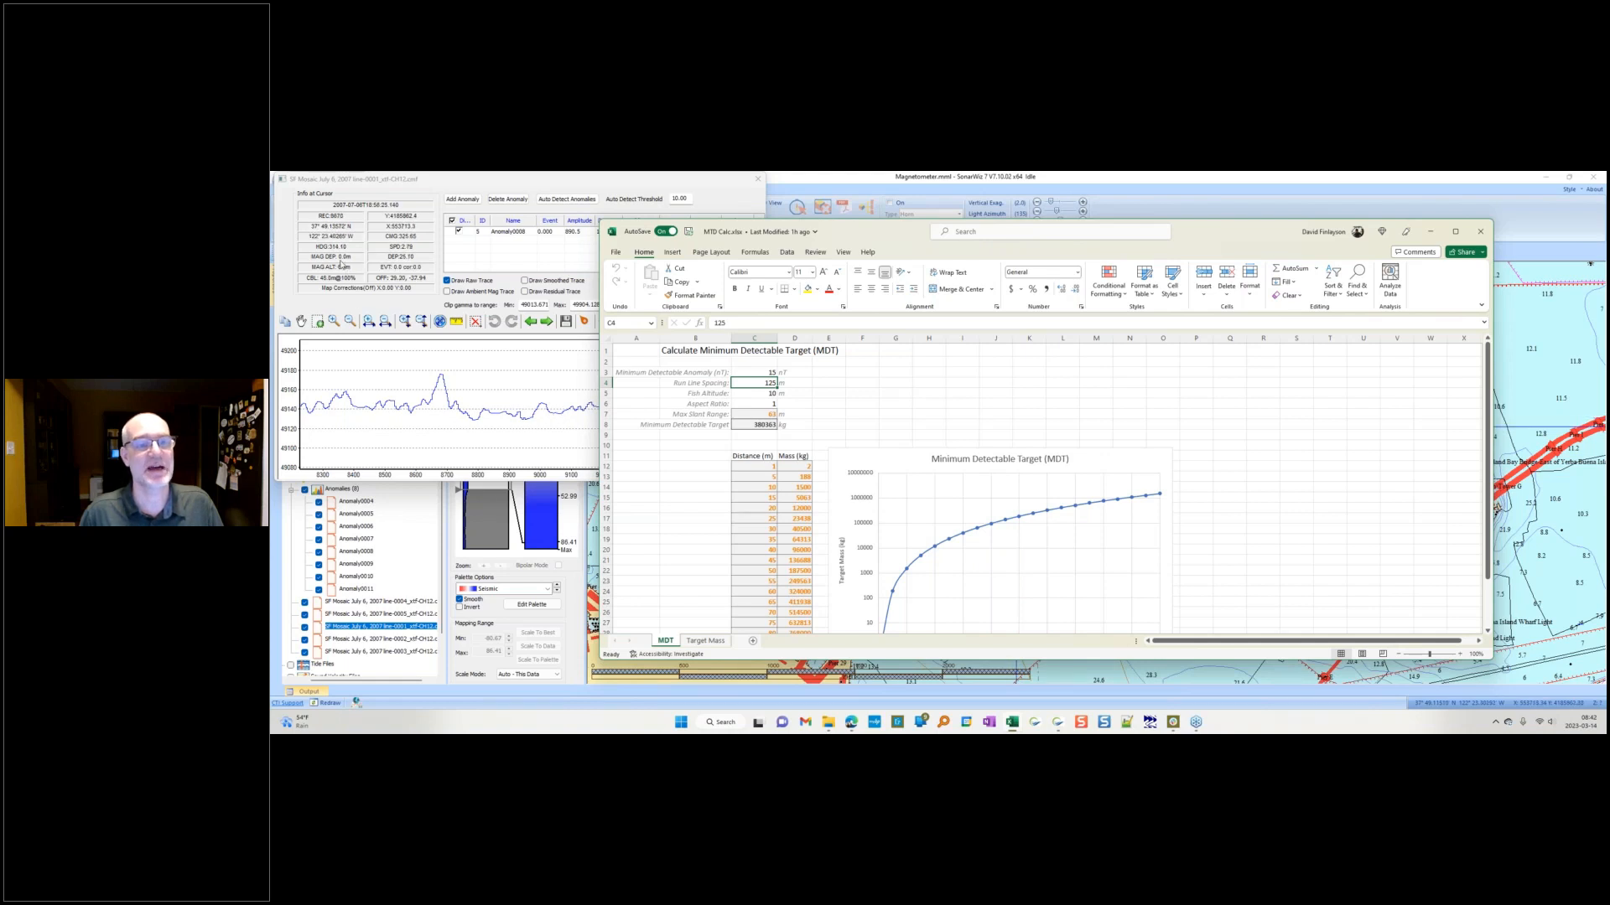
Step: Set the Fish Altitude in the MDT spreadsheet to 10 m
{"action": "left_click", "coordinate": [758, 394]}
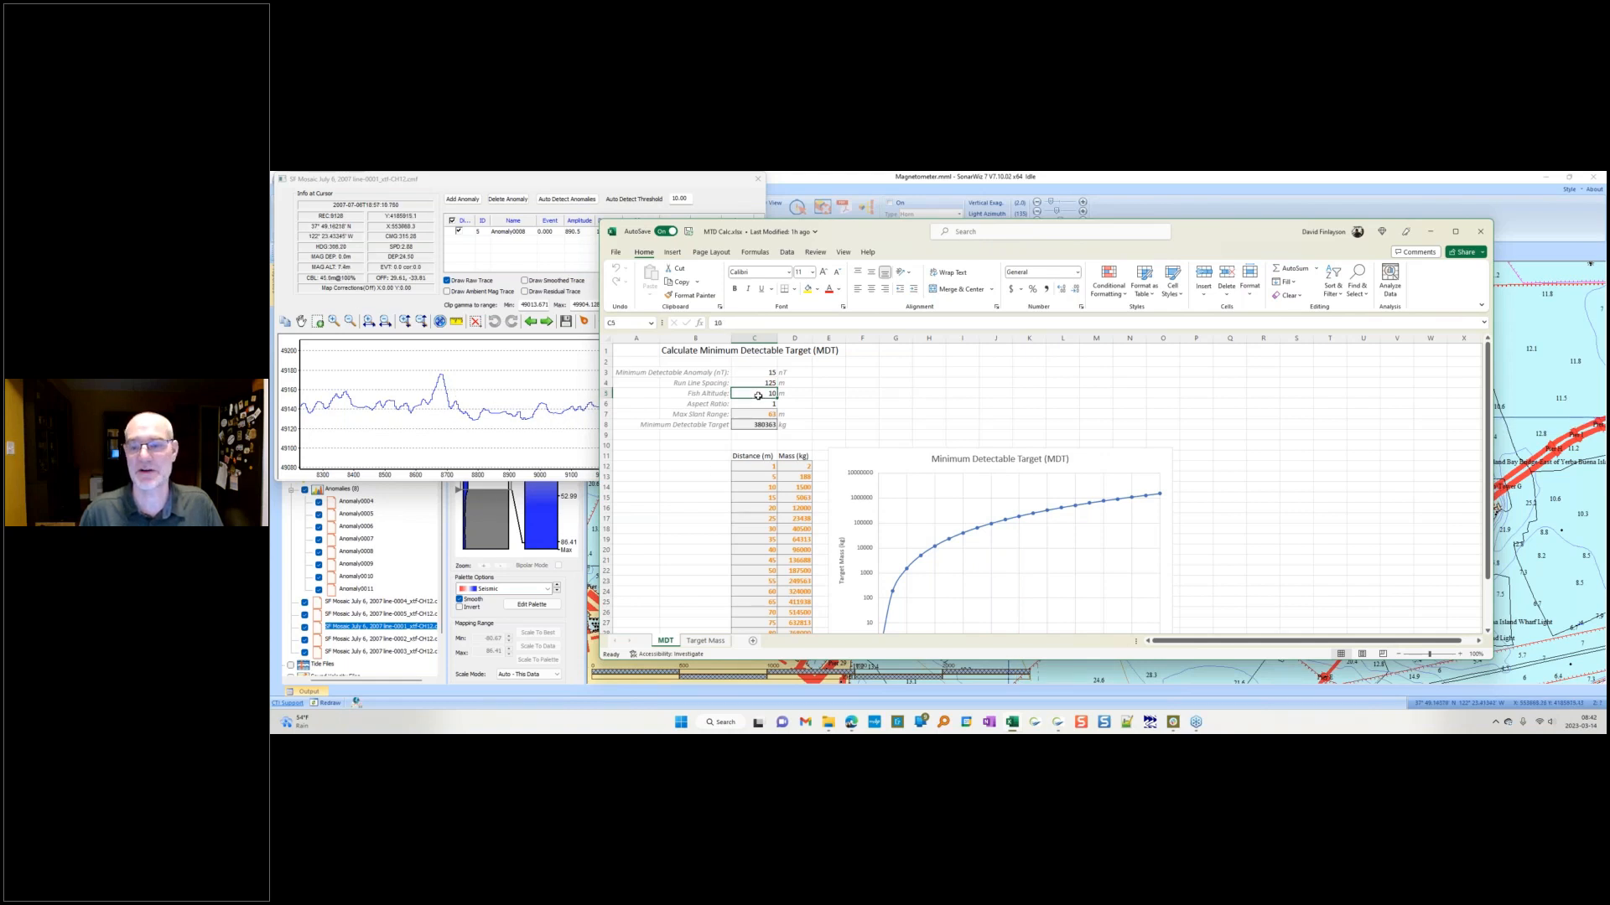
{"action": "type", "text": "10"}
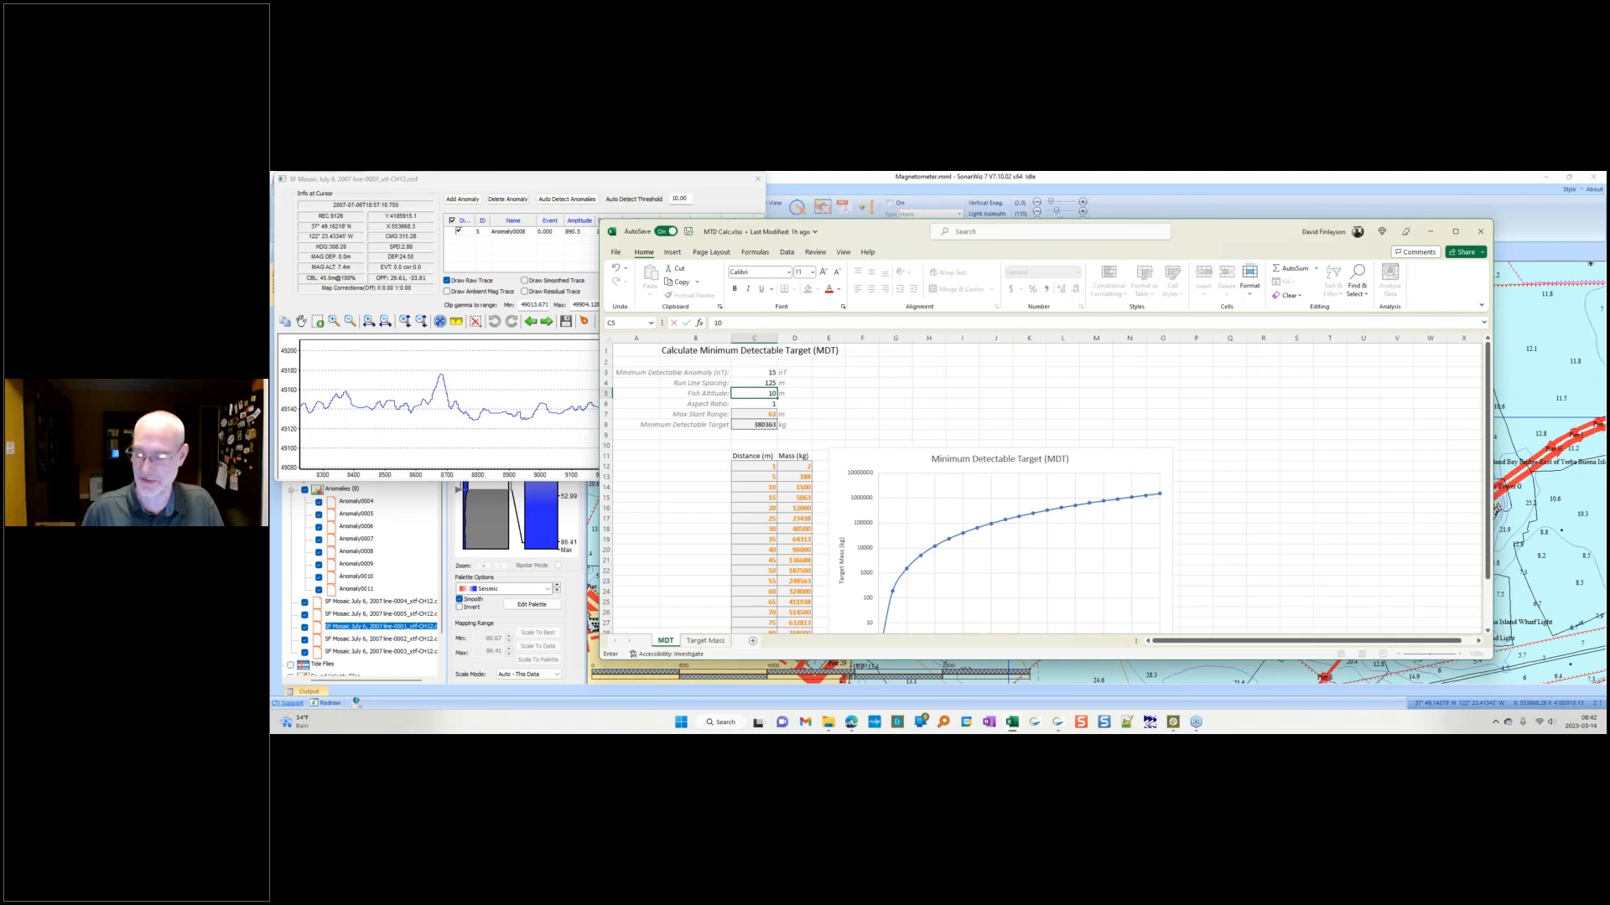
{"action": "key", "text": "Return"}
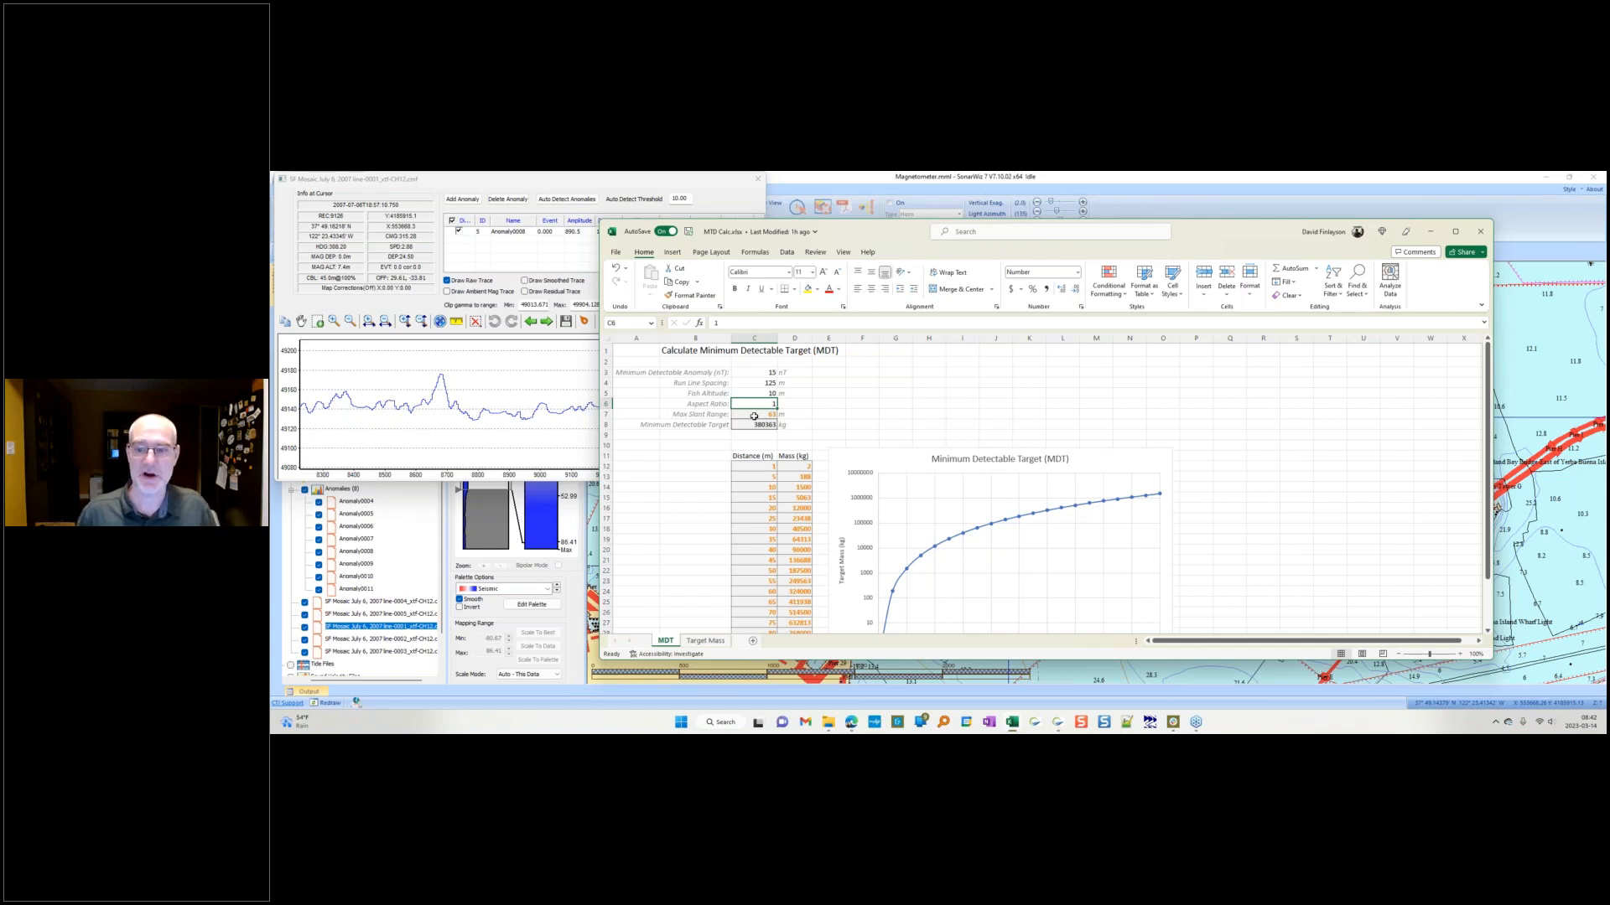
Step: Examine the Minimum Detectable Target formula and the target mass versus distance chart
{"action": "left_click", "coordinate": [756, 425]}
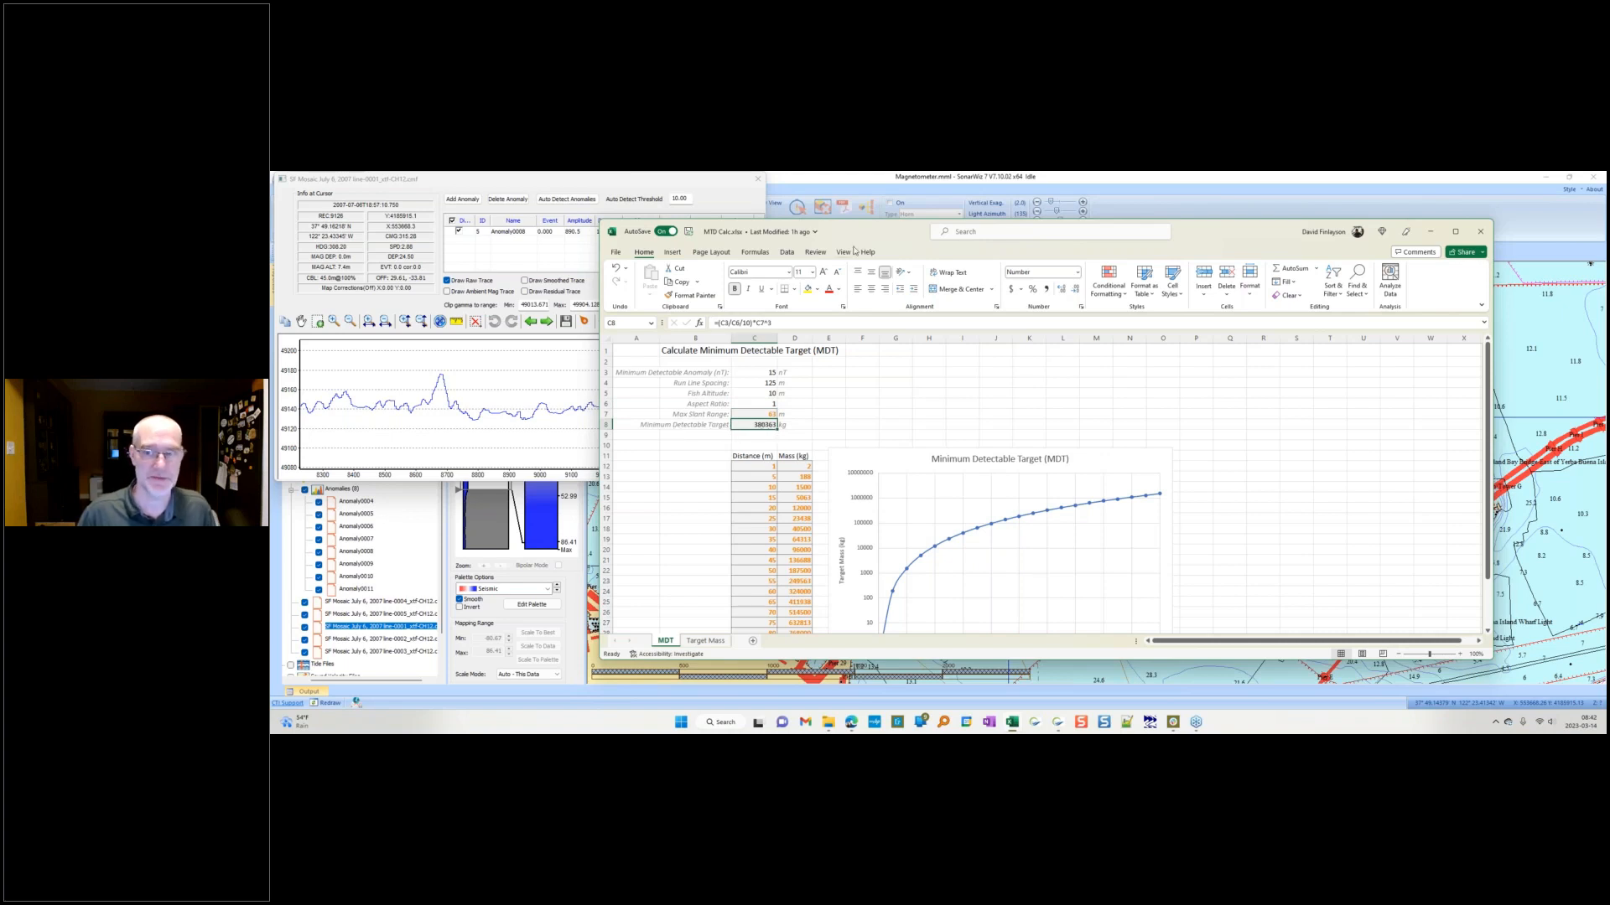
{"action": "left_click_drag", "start_coordinate": [866, 230], "coordinate": [658, 196]}
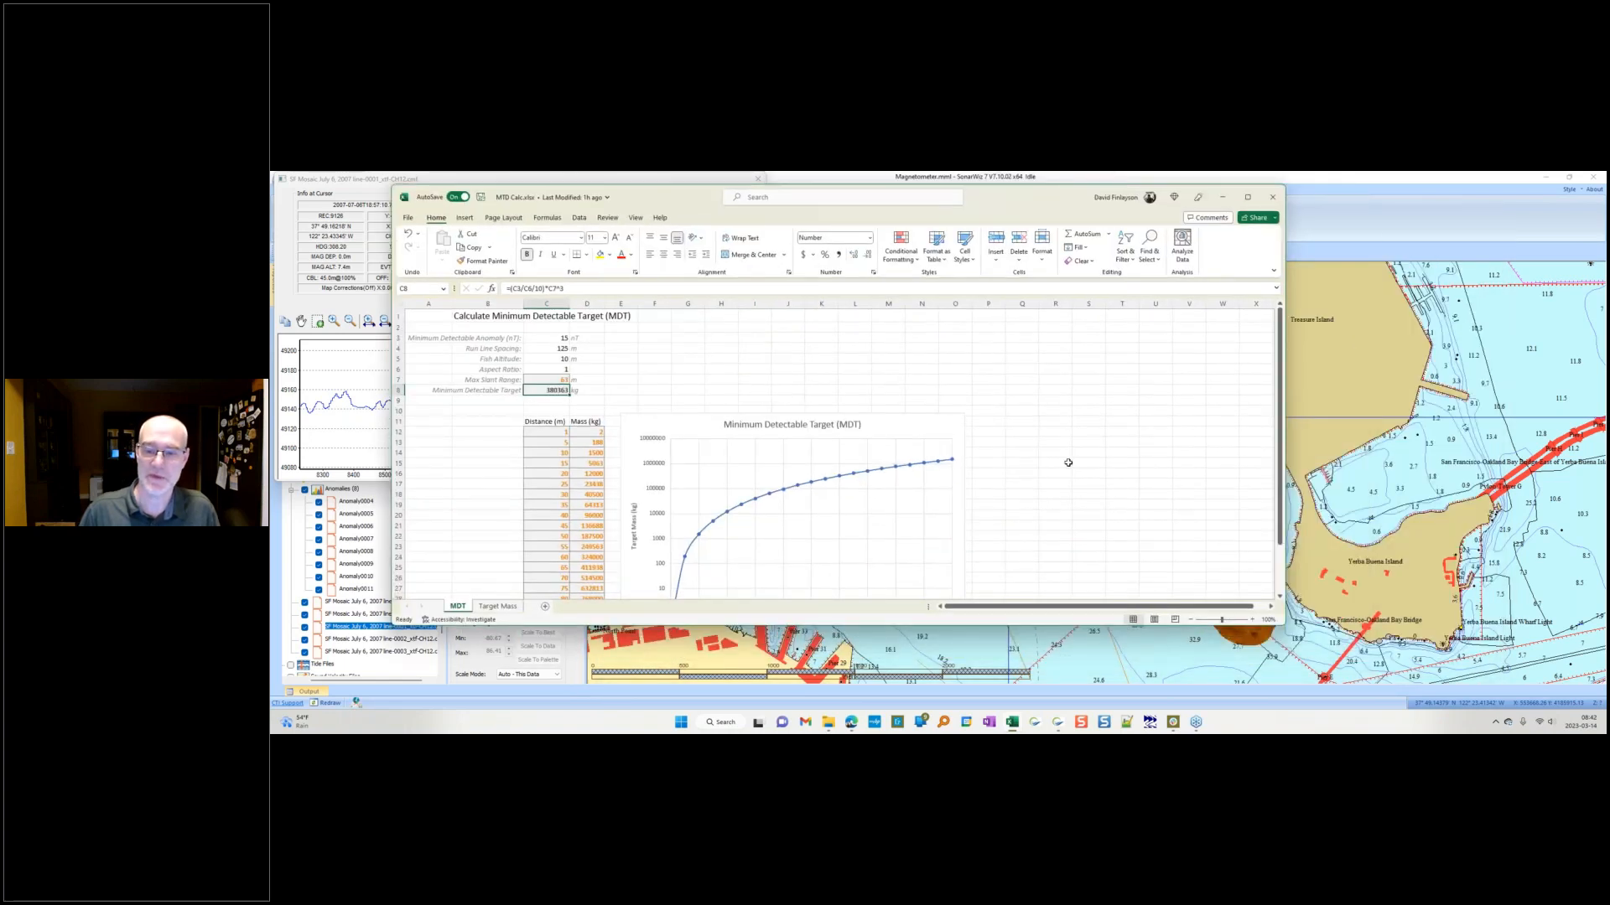
{"action": "scroll", "coordinate": [855, 520], "scroll_direction": "down", "scroll_amount": 2}
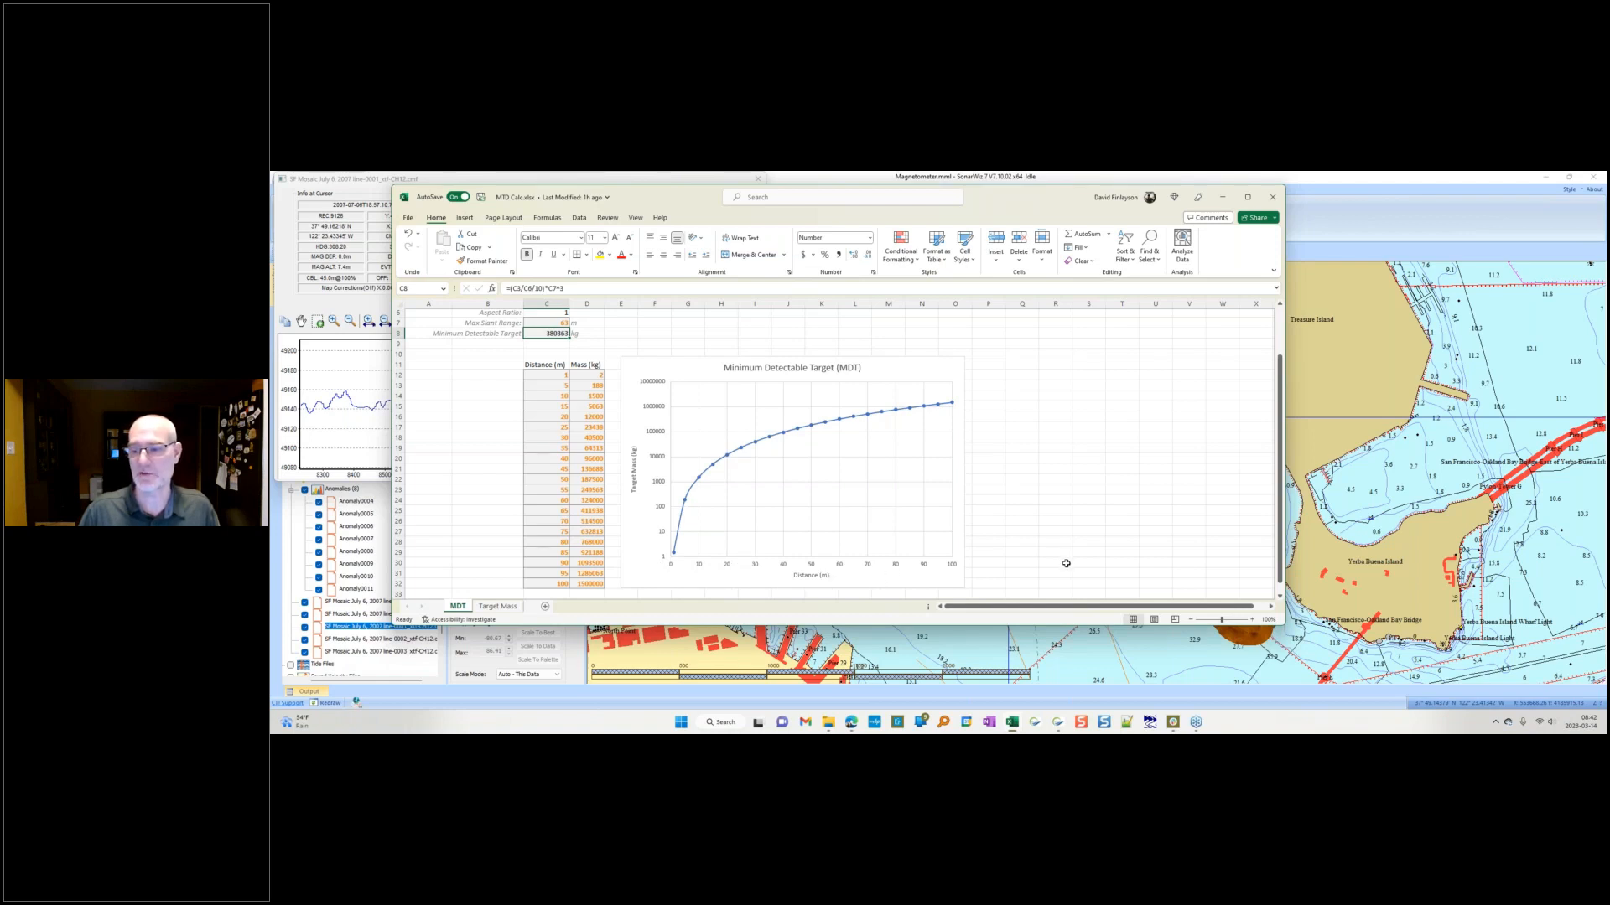
{"action": "scroll", "coordinate": [708, 427], "scroll_direction": "up", "scroll_amount": 2}
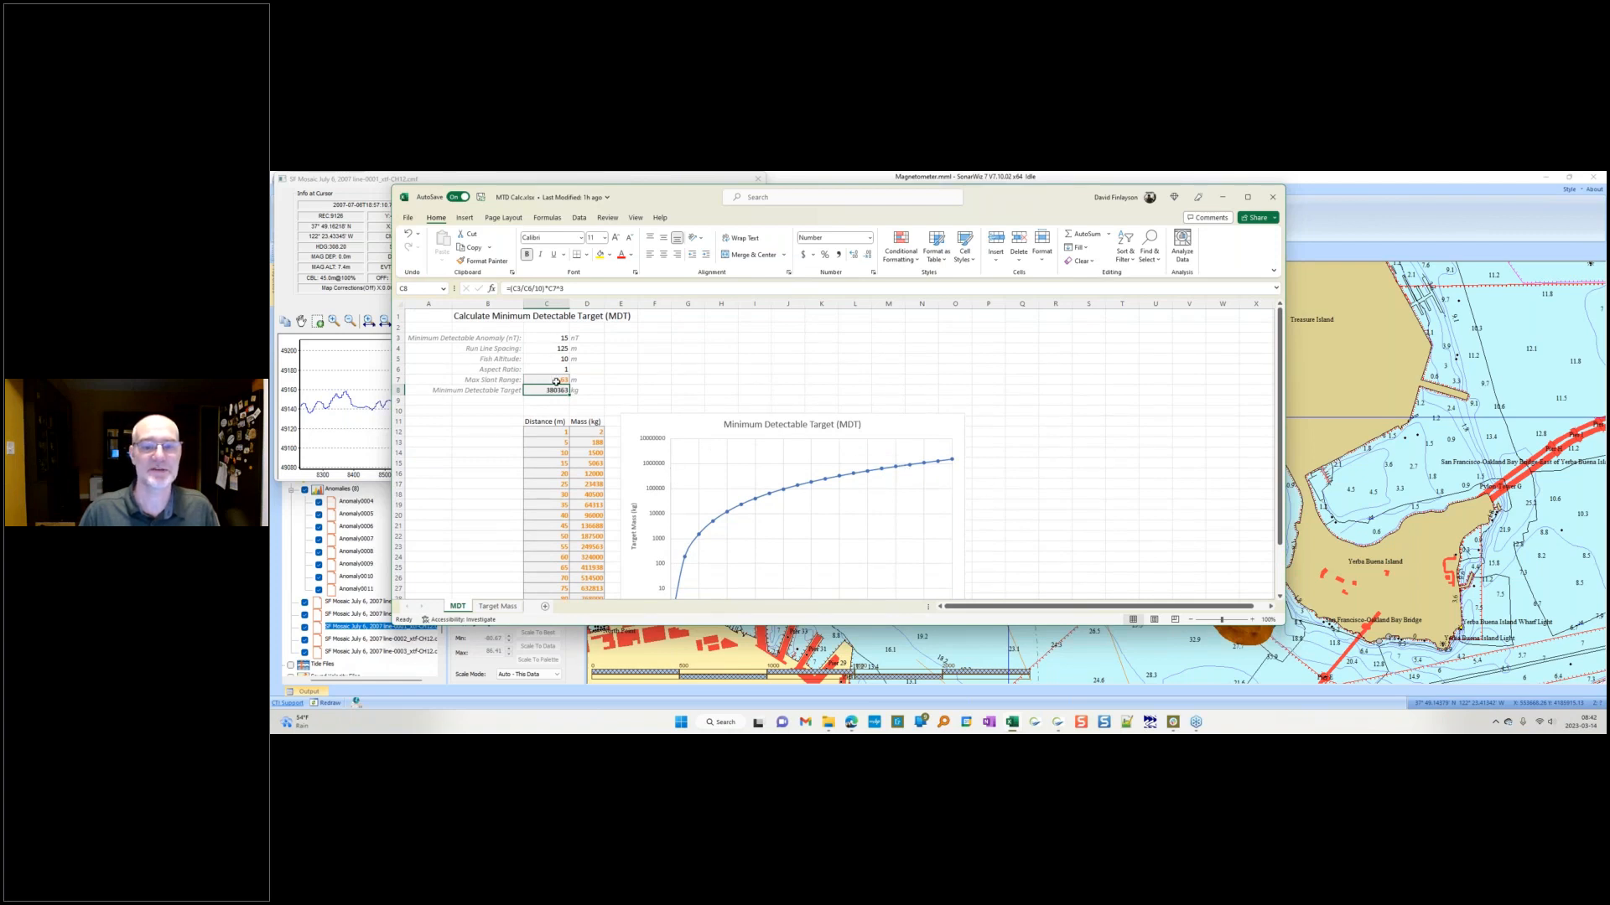
{"action": "scroll", "coordinate": [817, 494], "scroll_direction": "down", "scroll_amount": 2}
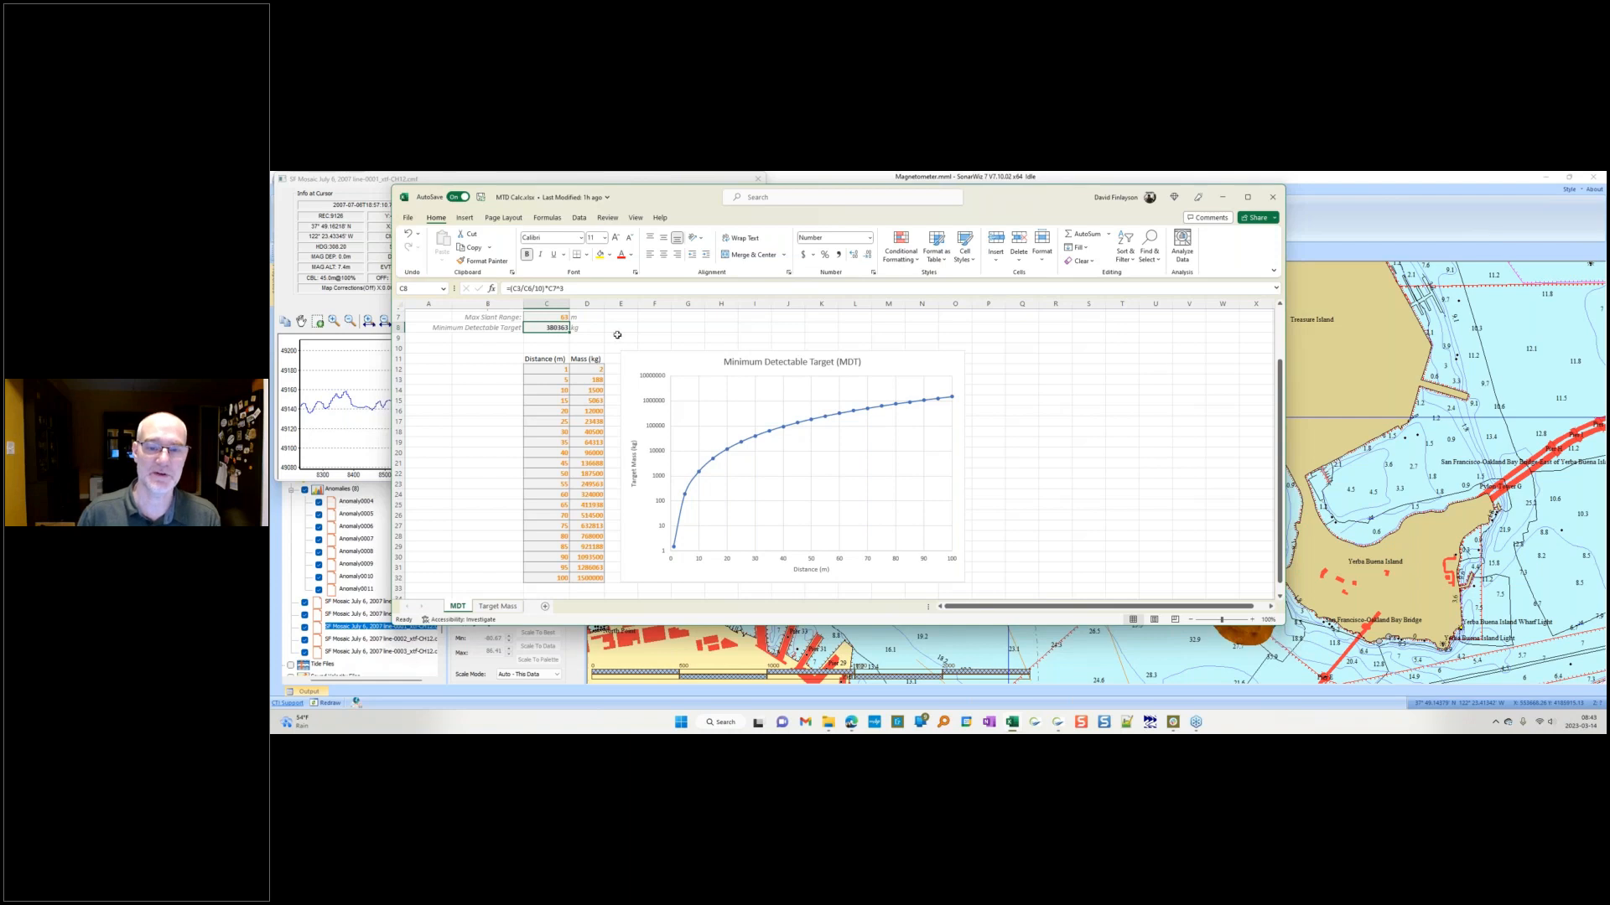
{"action": "scroll", "coordinate": [679, 343], "scroll_direction": "up", "scroll_amount": 2}
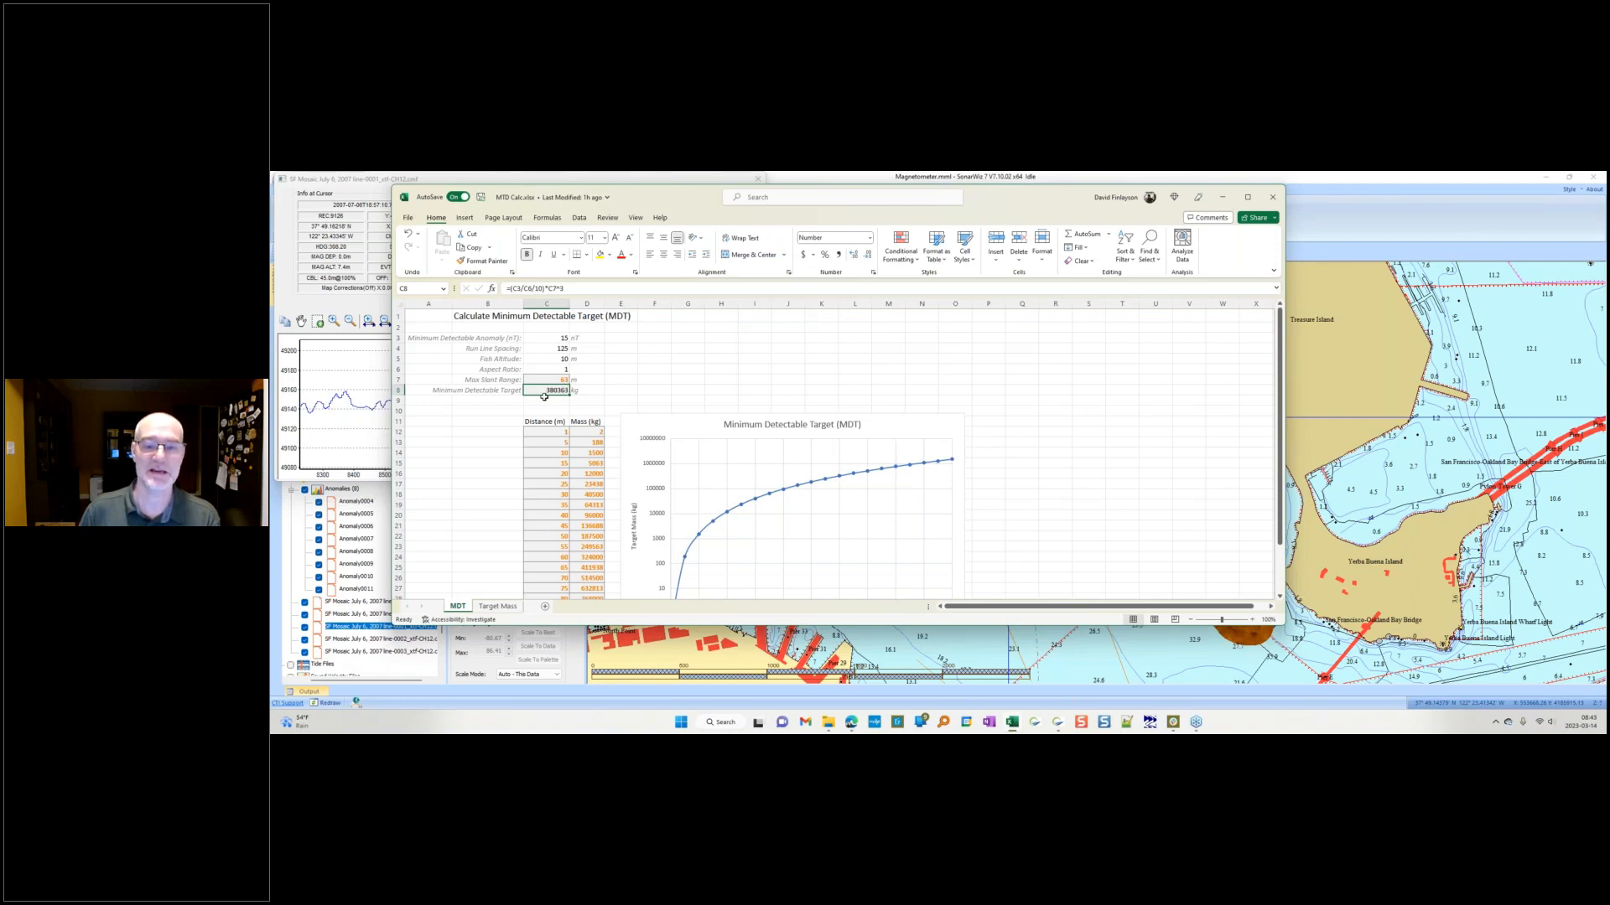
Step: Return to the survey map and reopen the trace editor for the survey line from the map
{"action": "left_click_drag", "start_coordinate": [680, 201], "coordinate": [271, 241]}
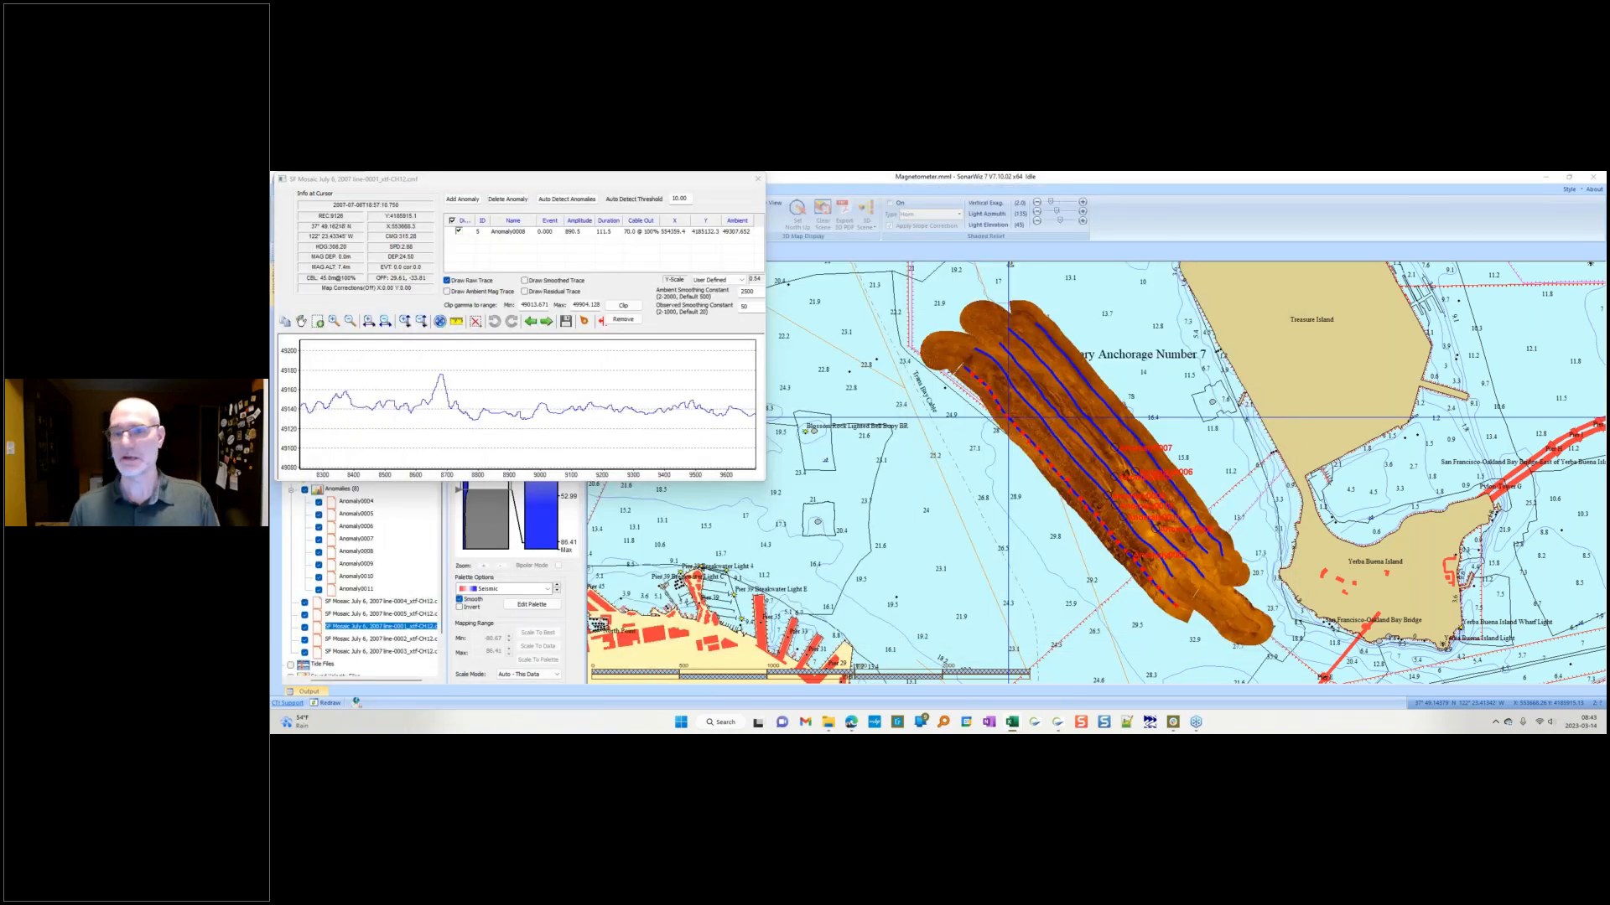
{"action": "left_click", "coordinate": [757, 179]}
{"action": "left_click", "coordinate": [757, 179]}
{"action": "double_click", "coordinate": [1091, 512]}
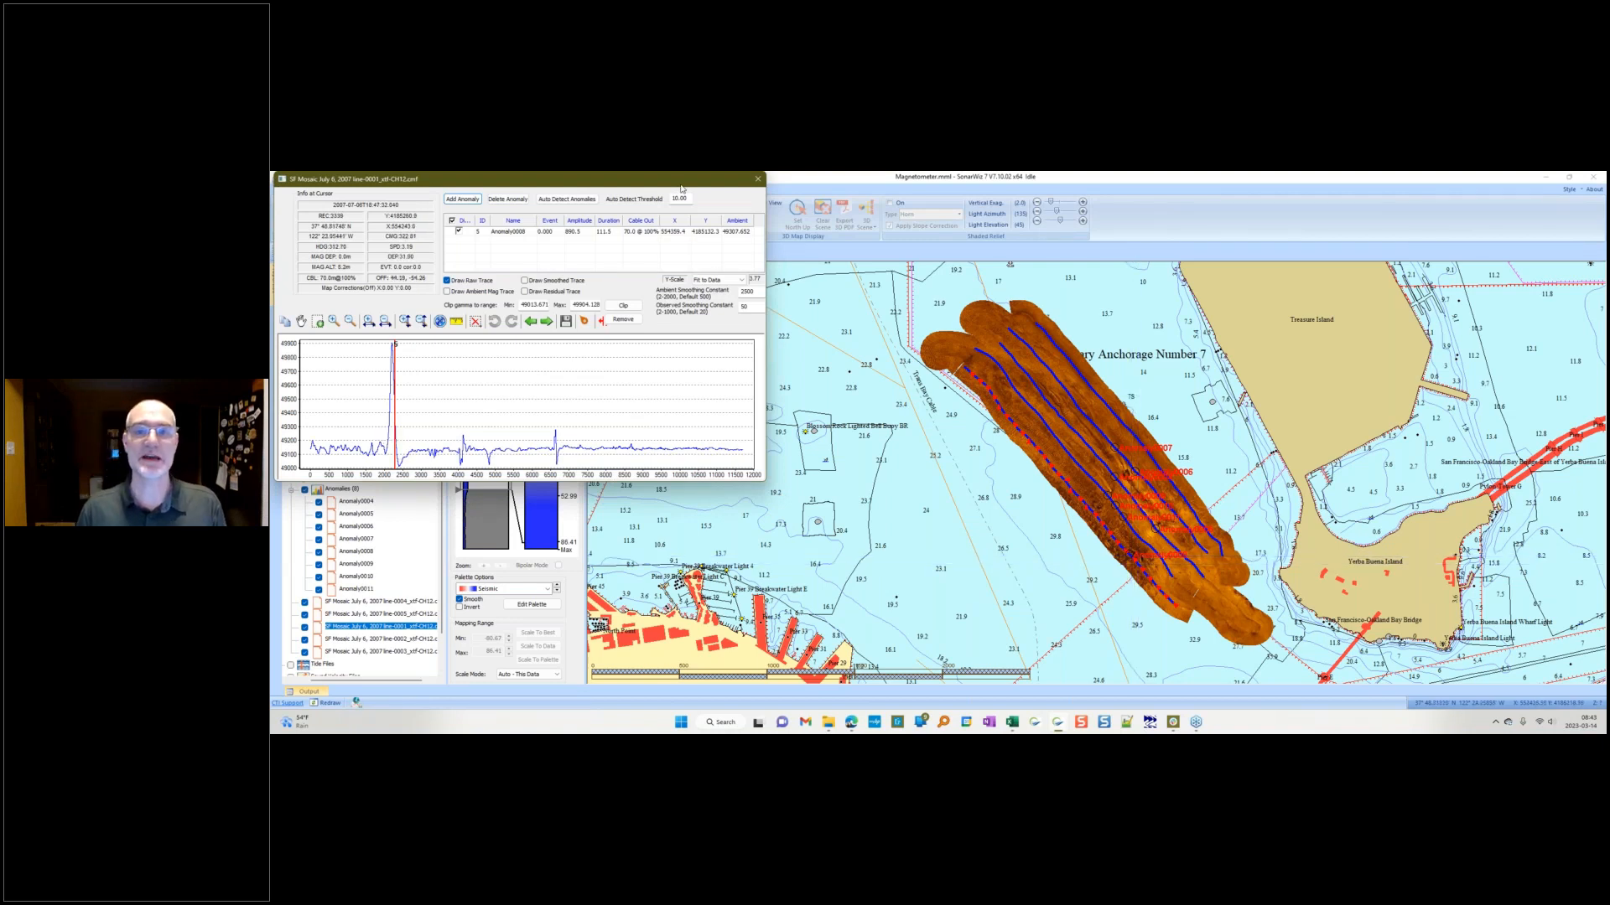
Step: Move the trace editor aside and zoom the map in on the anomaly marker along the line
{"action": "left_click_drag", "start_coordinate": [681, 182], "coordinate": [708, 278]}
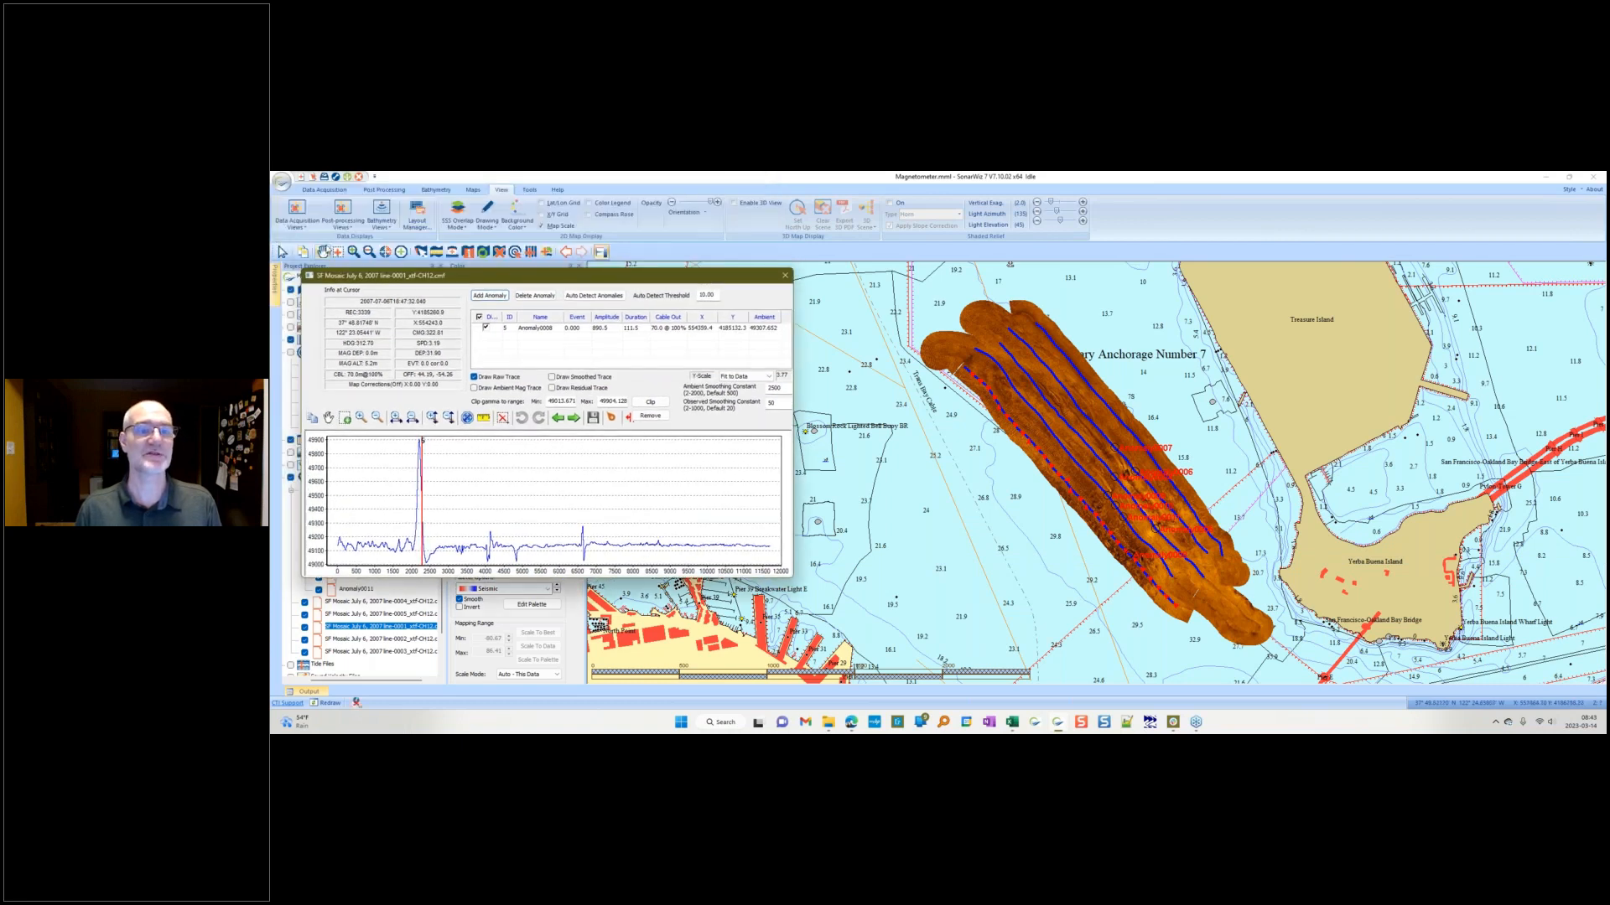
{"action": "left_click", "coordinate": [339, 251]}
{"action": "left_click_drag", "start_coordinate": [1113, 542], "coordinate": [1176, 585]}
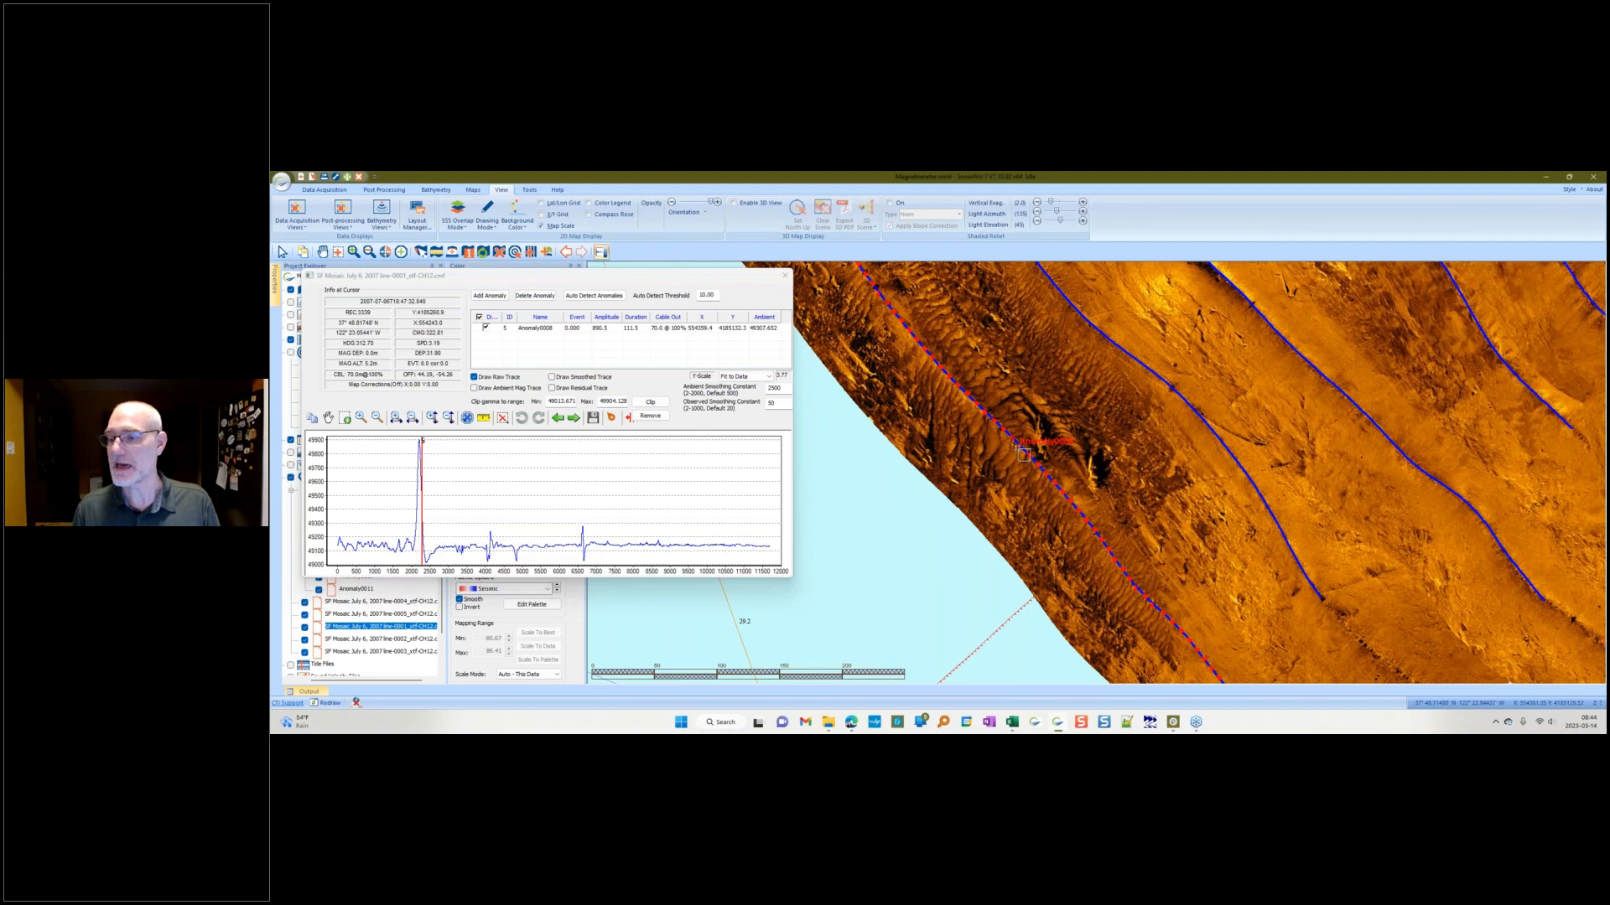
{"action": "left_click_drag", "start_coordinate": [1002, 415], "coordinate": [1145, 525]}
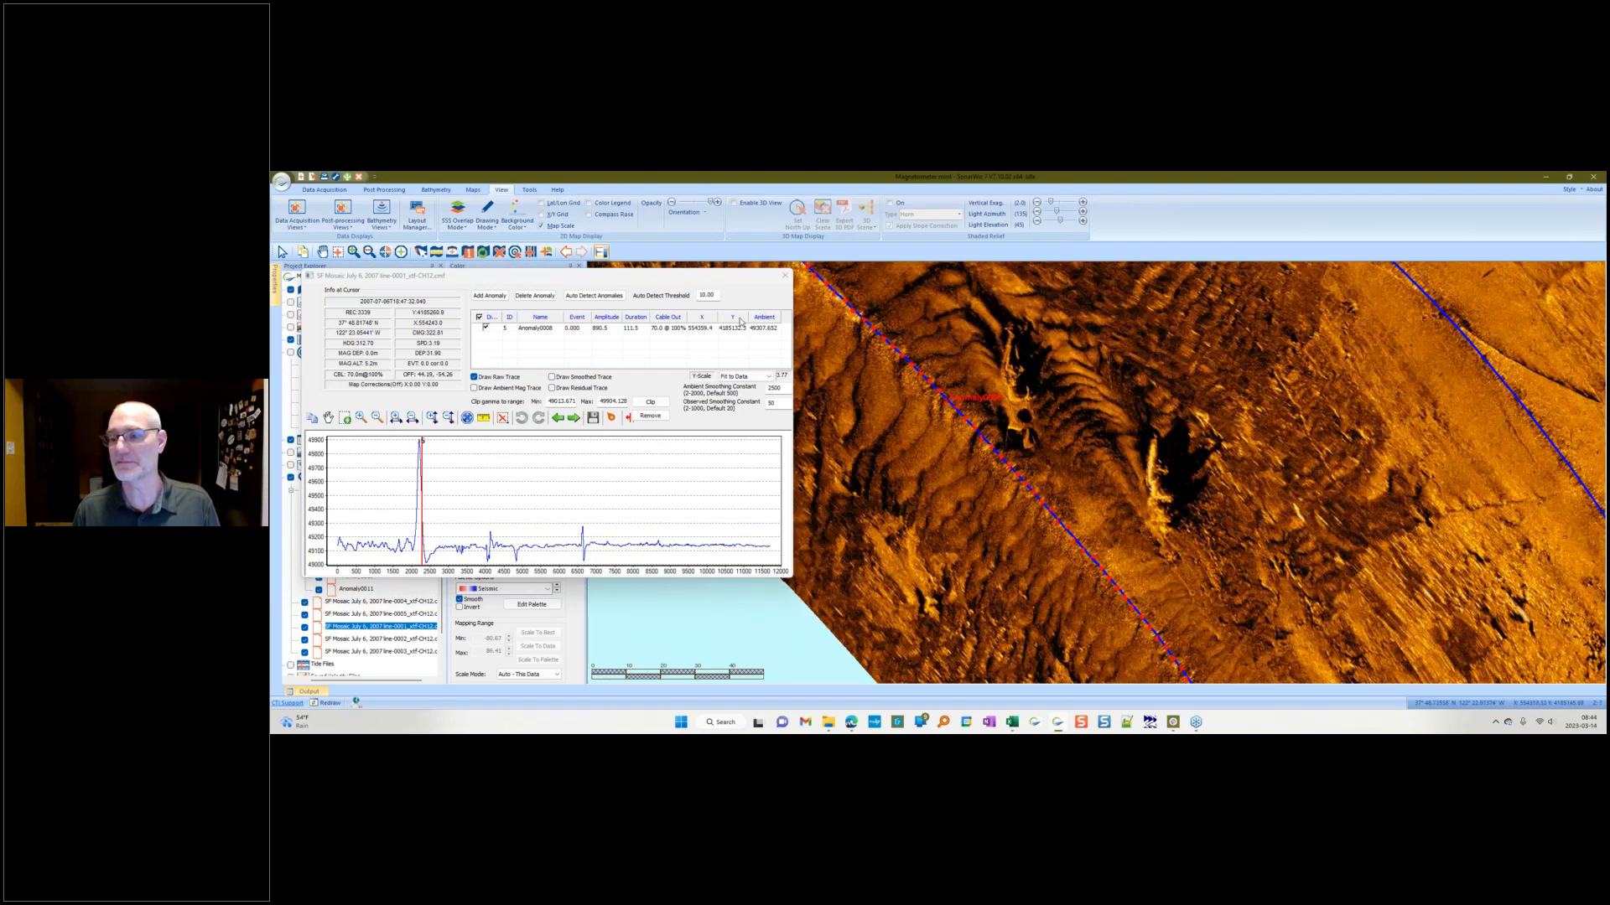
Step: Close the trace editor and select the Wreck0001 contact in the project tree
{"action": "left_click", "coordinate": [783, 279]}
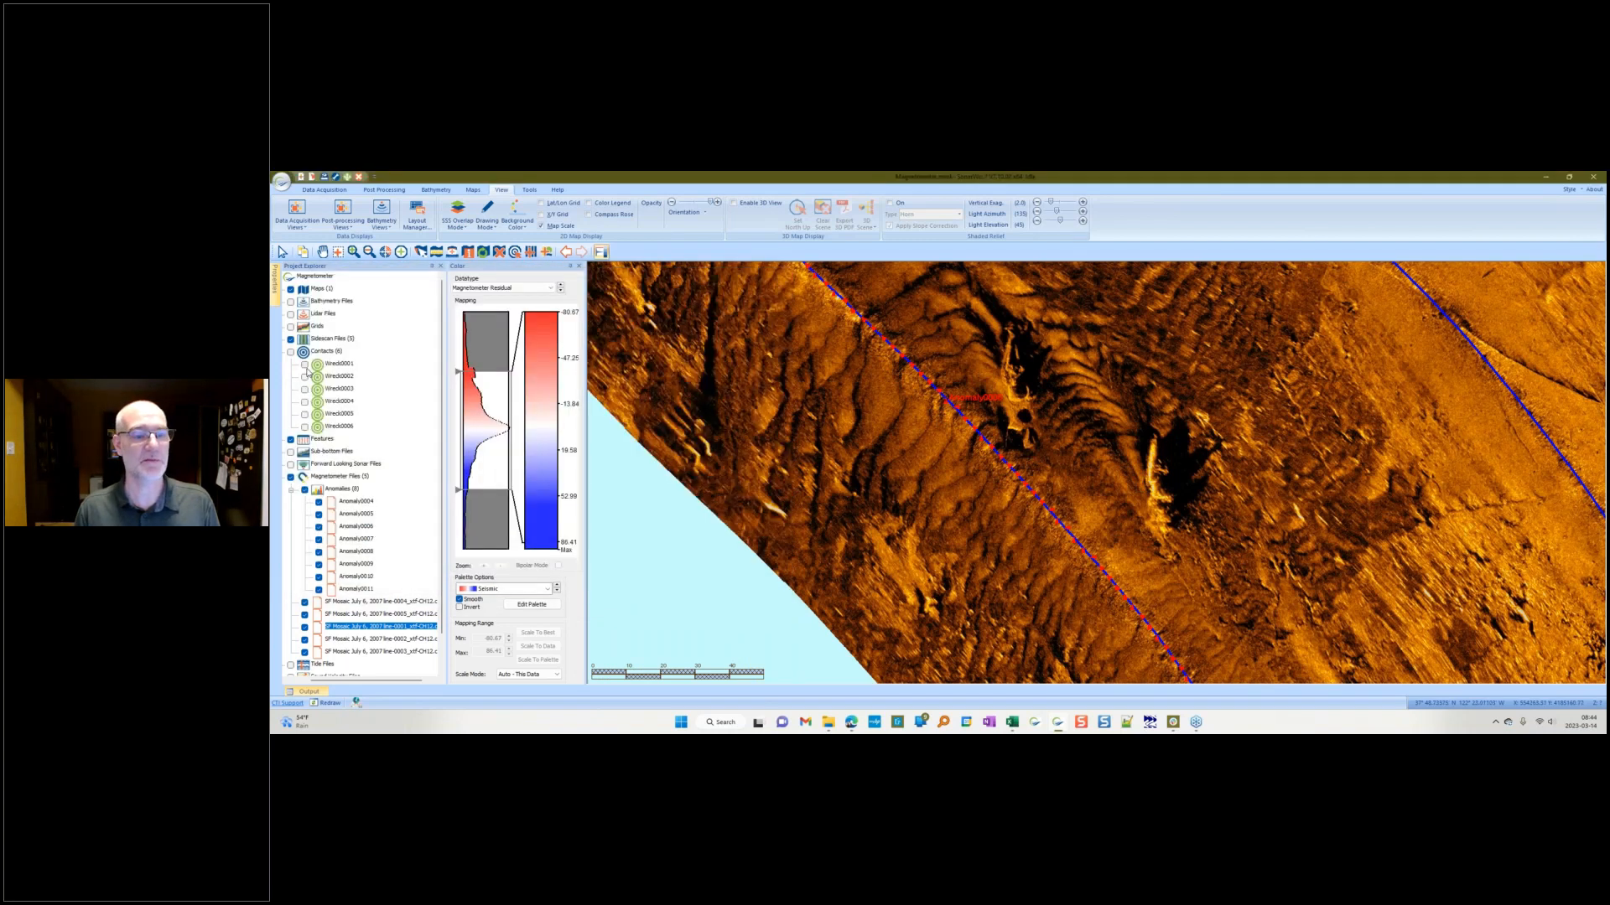
{"action": "left_click", "coordinate": [305, 367]}
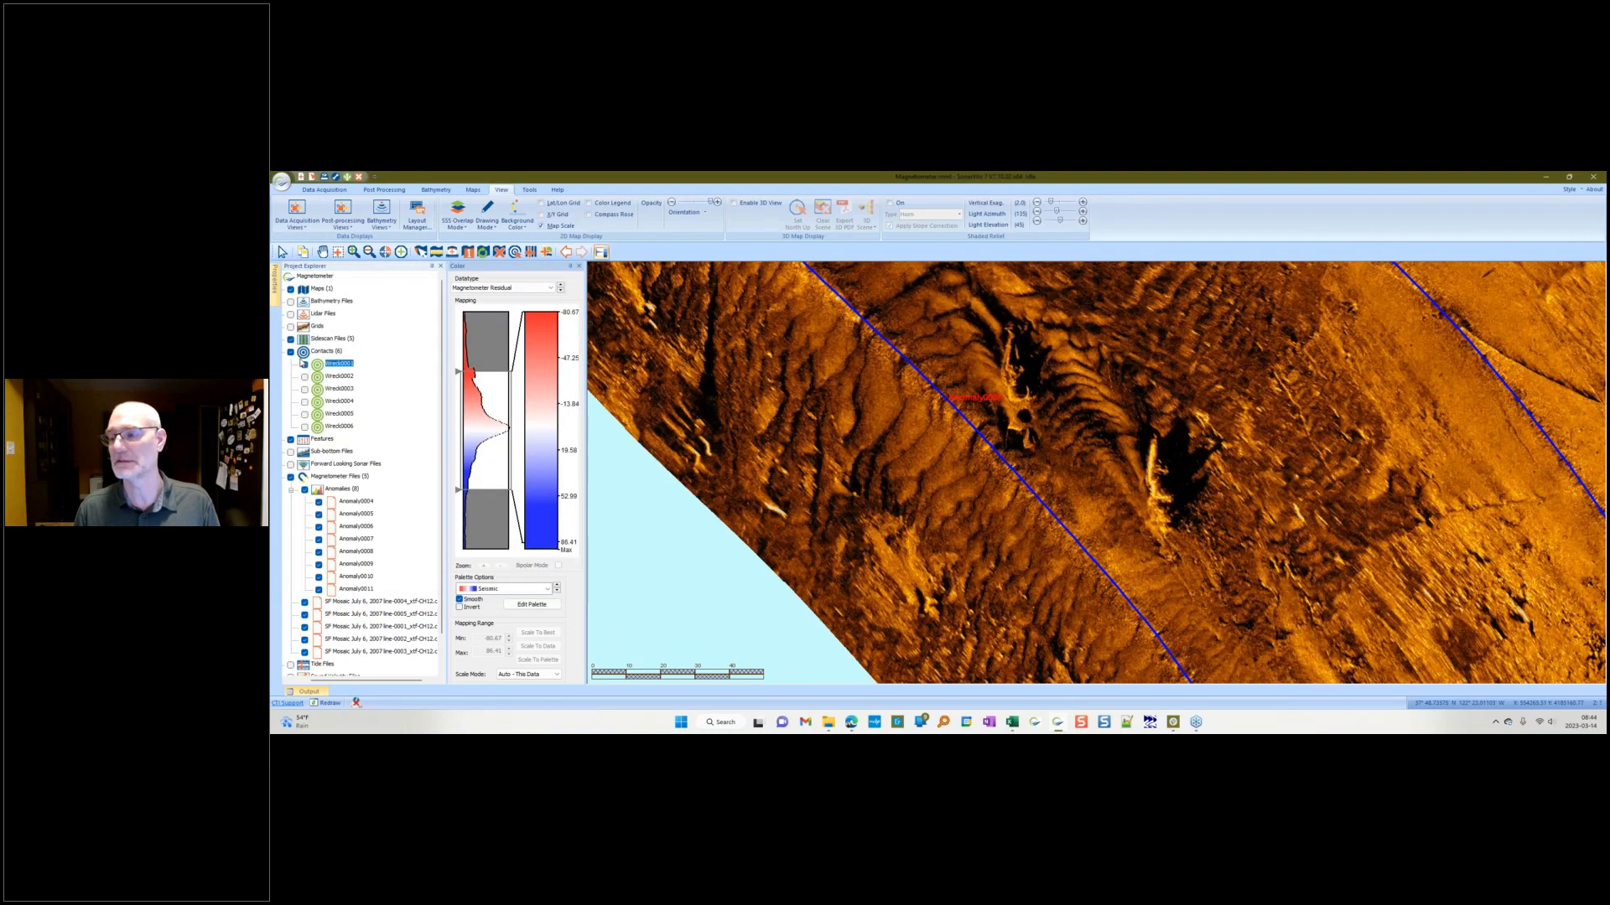
Step: Select the contacts group in the project tree to display contact labels on the map
{"action": "left_click", "coordinate": [291, 355]}
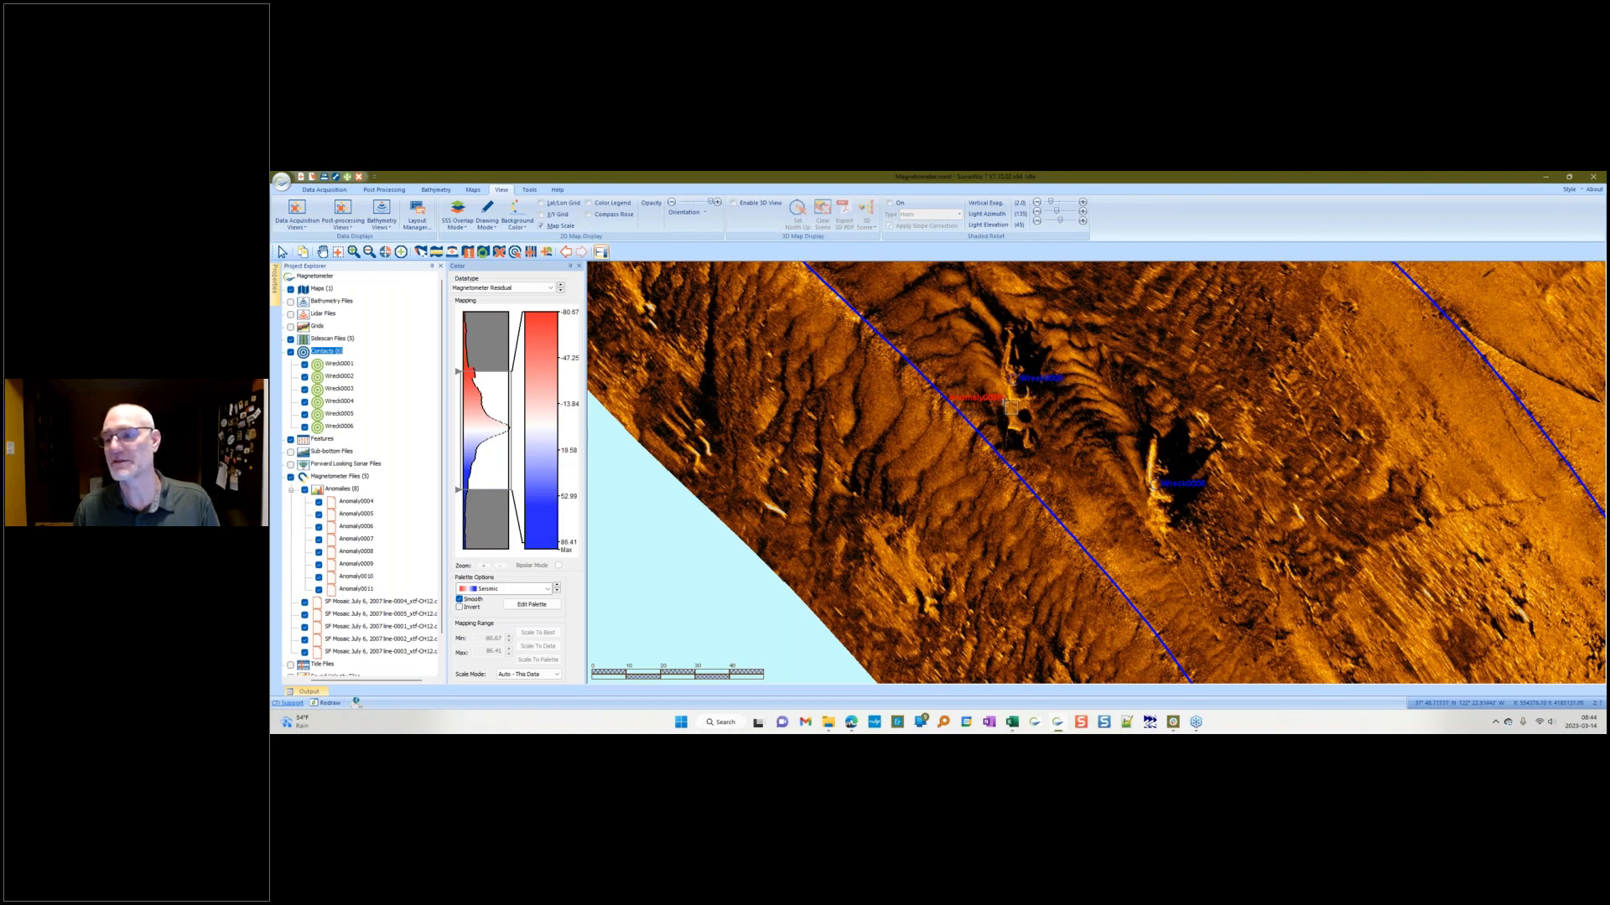
{"action": "left_click", "coordinate": [919, 421]}
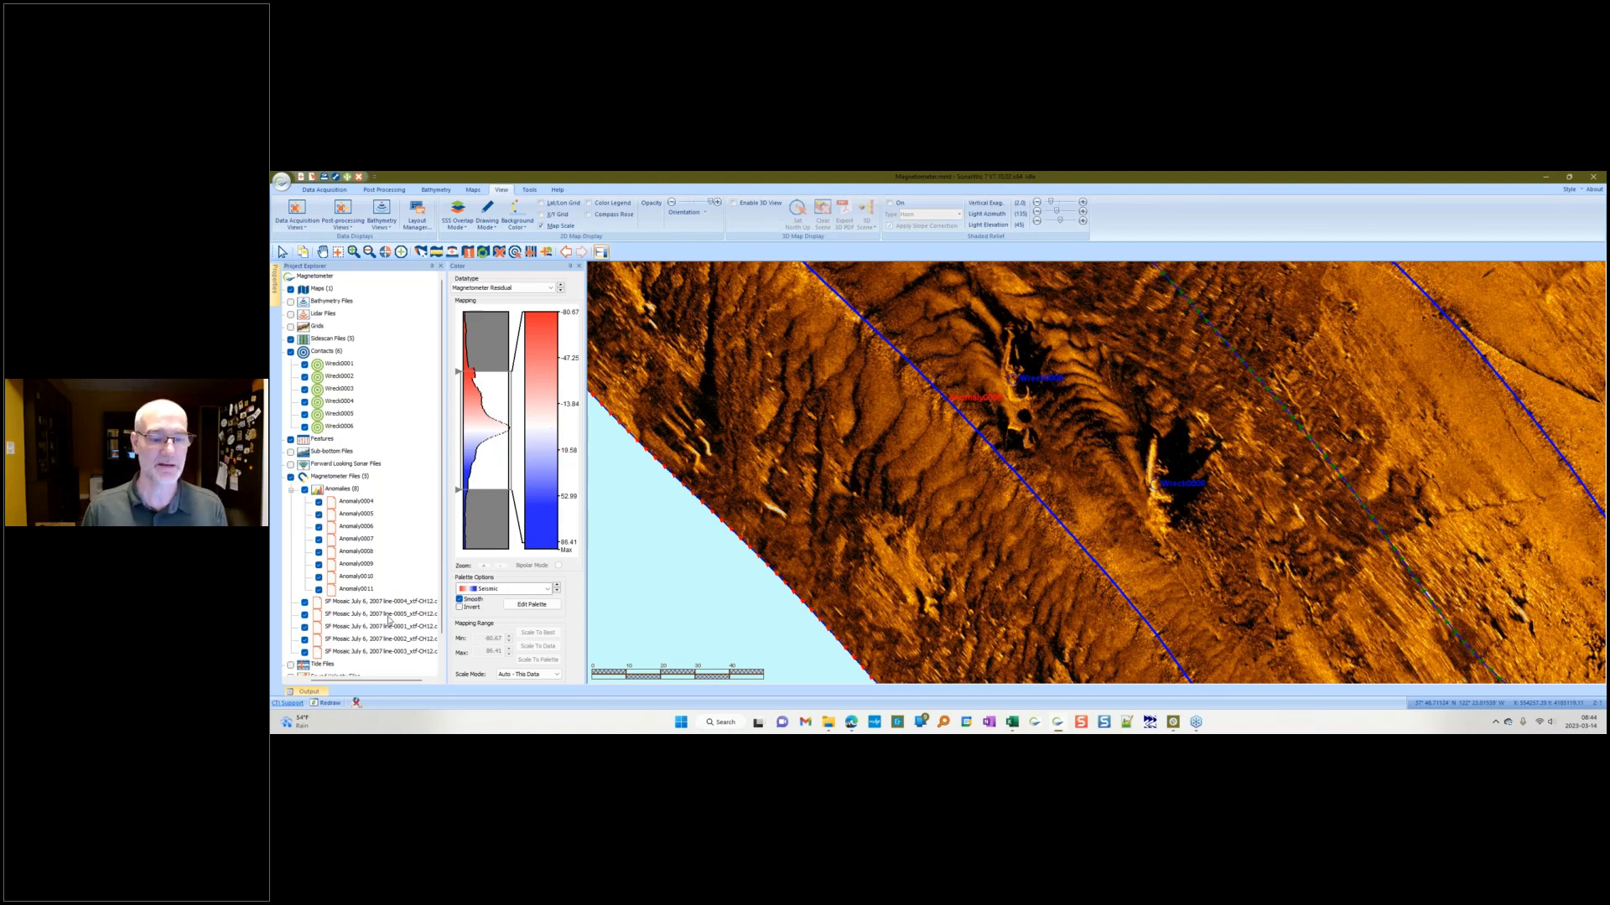
Step: Select the survey line passing the anomaly on the map and open its magnetometer trace editor
{"action": "right_click", "coordinate": [820, 551]}
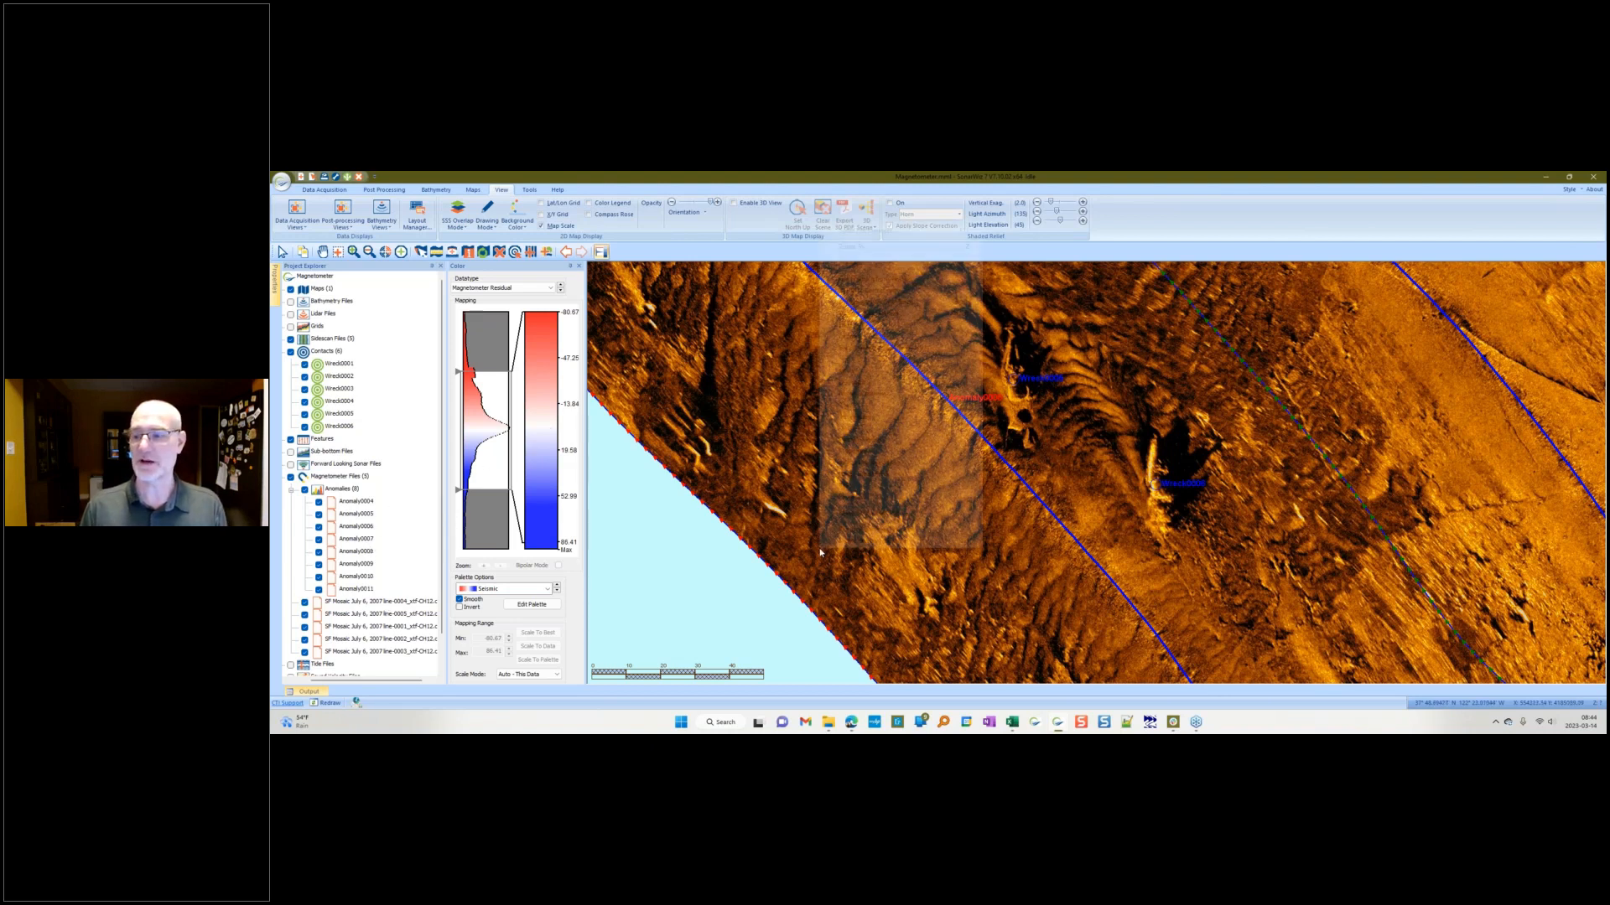
{"action": "left_click", "coordinate": [1009, 469]}
{"action": "right_click", "coordinate": [1010, 470]}
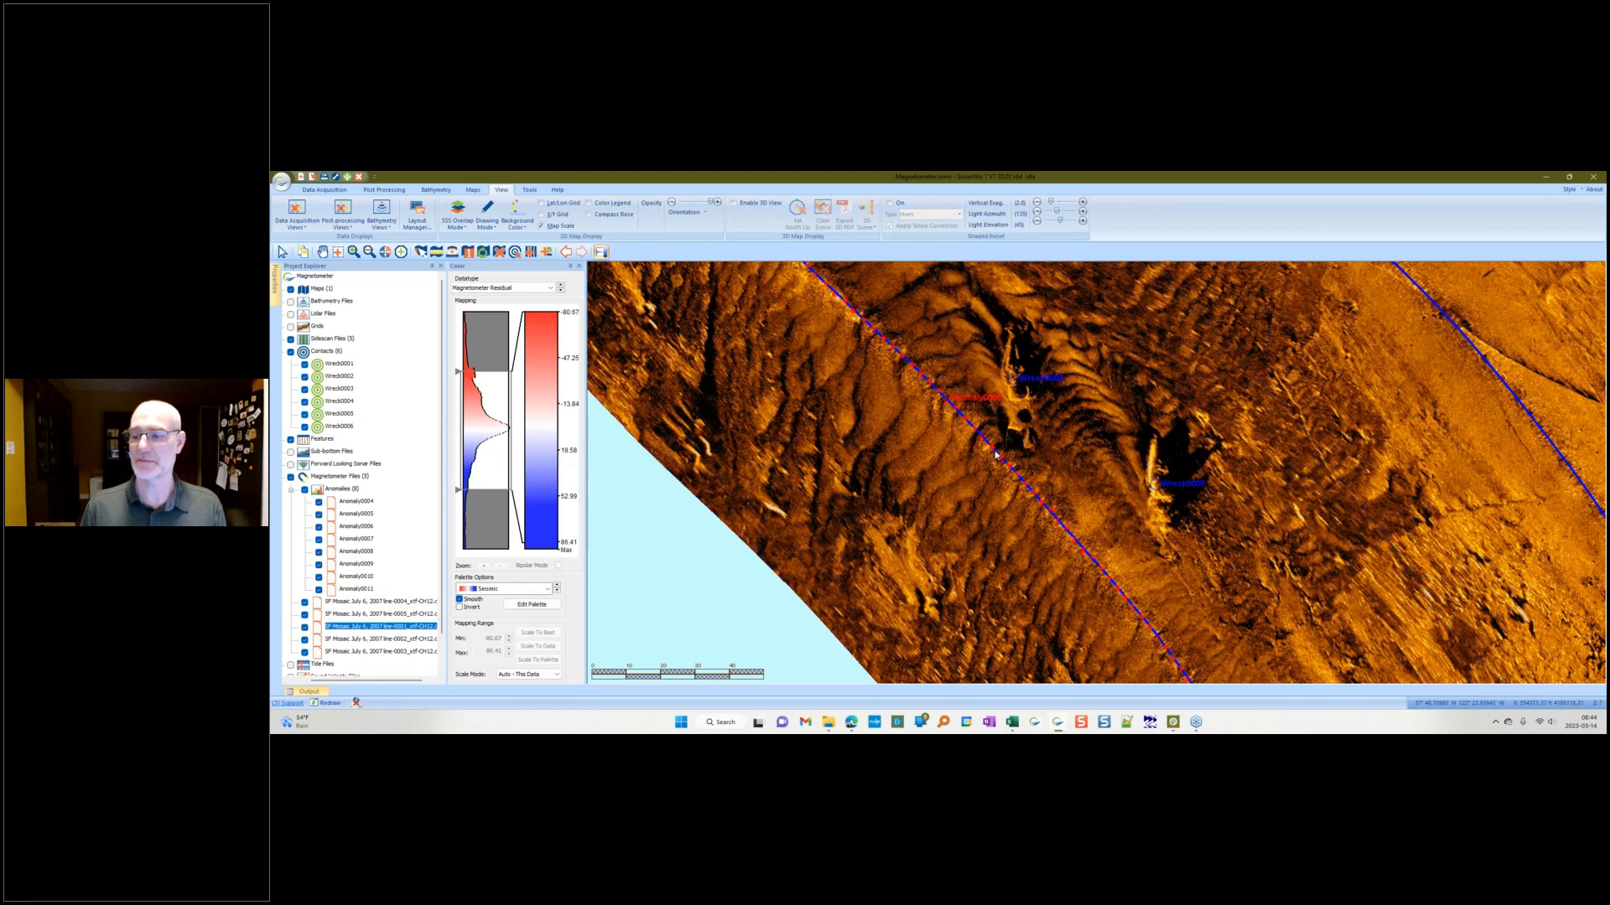
{"action": "double_click", "coordinate": [996, 454]}
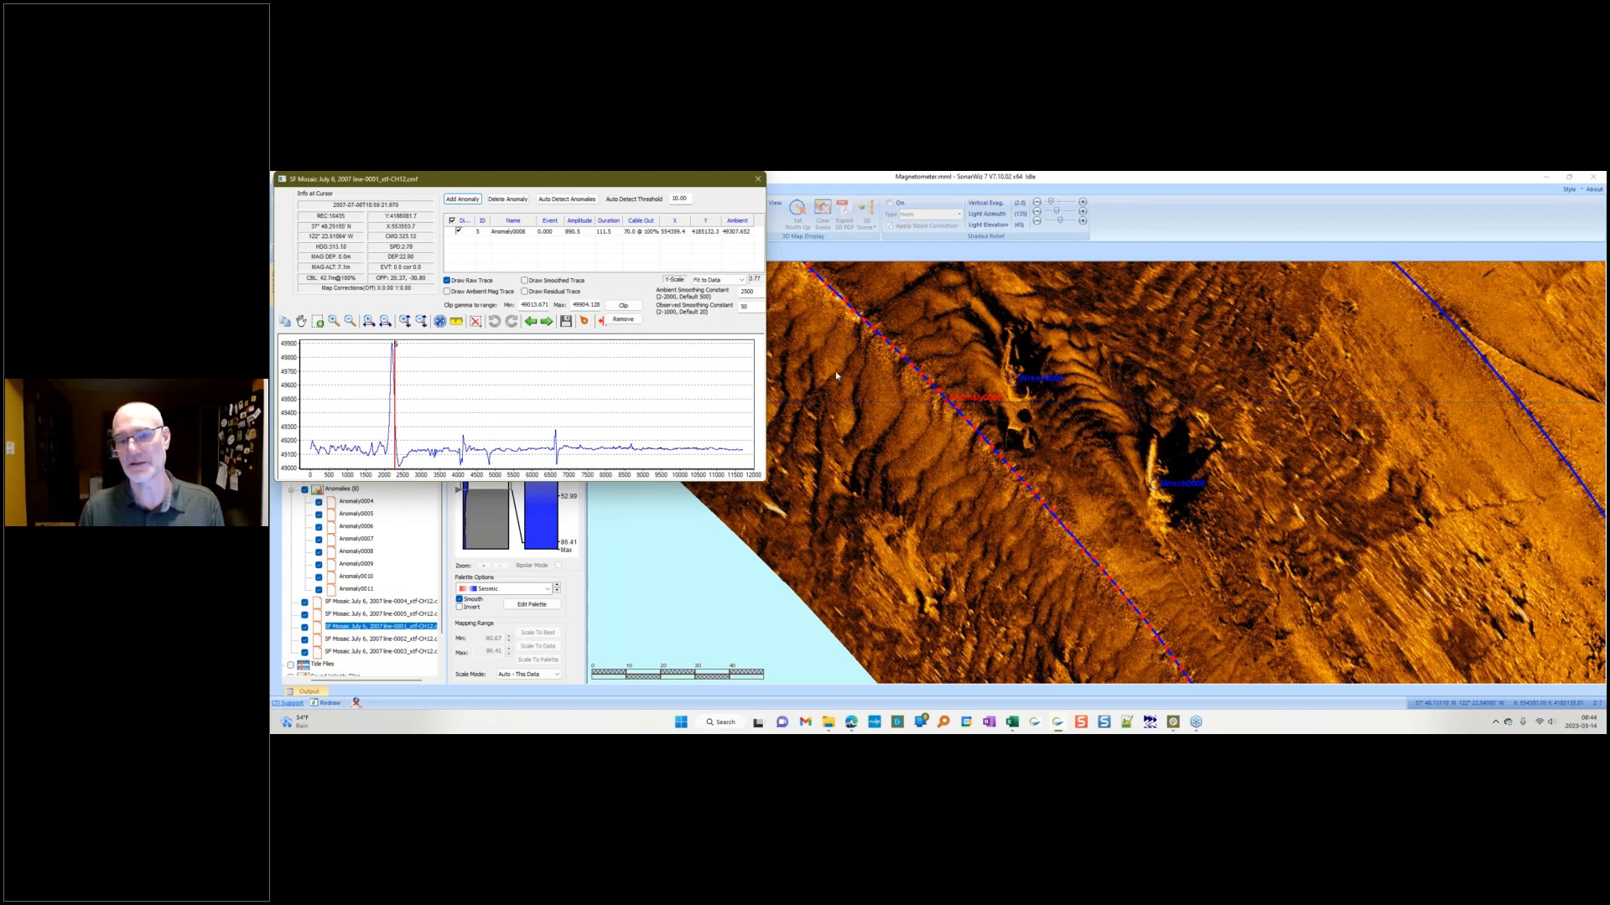
Step: Select the anomaly in the trace editor's anomaly list, move the editor aside, and close it
{"action": "left_click", "coordinate": [526, 233]}
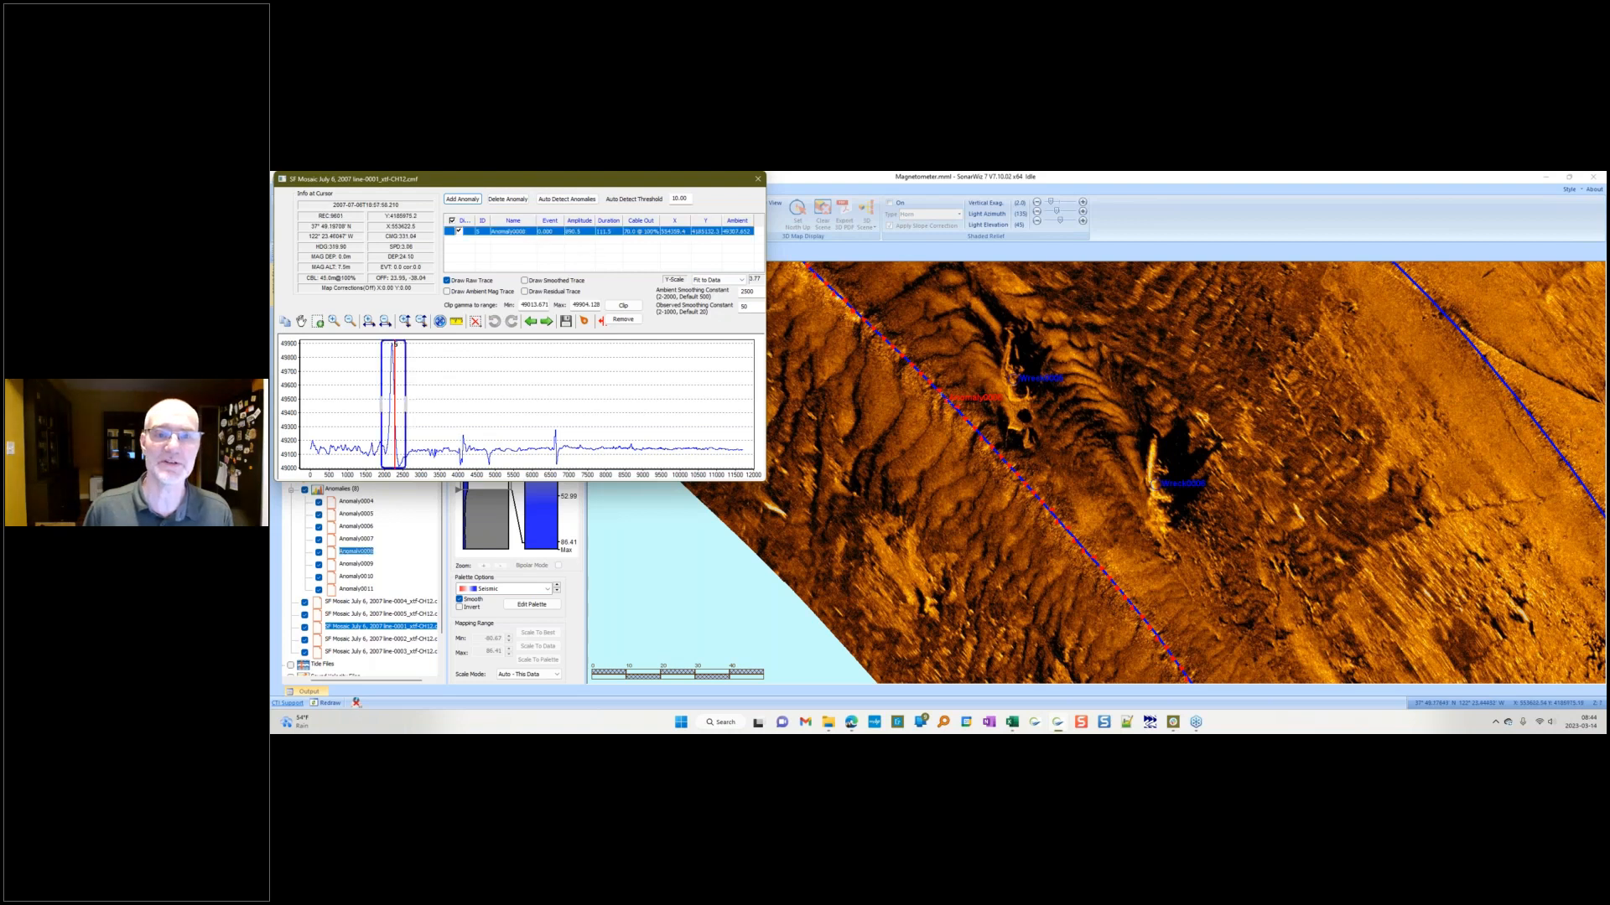
{"action": "left_click_drag", "start_coordinate": [518, 180], "coordinate": [566, 315]}
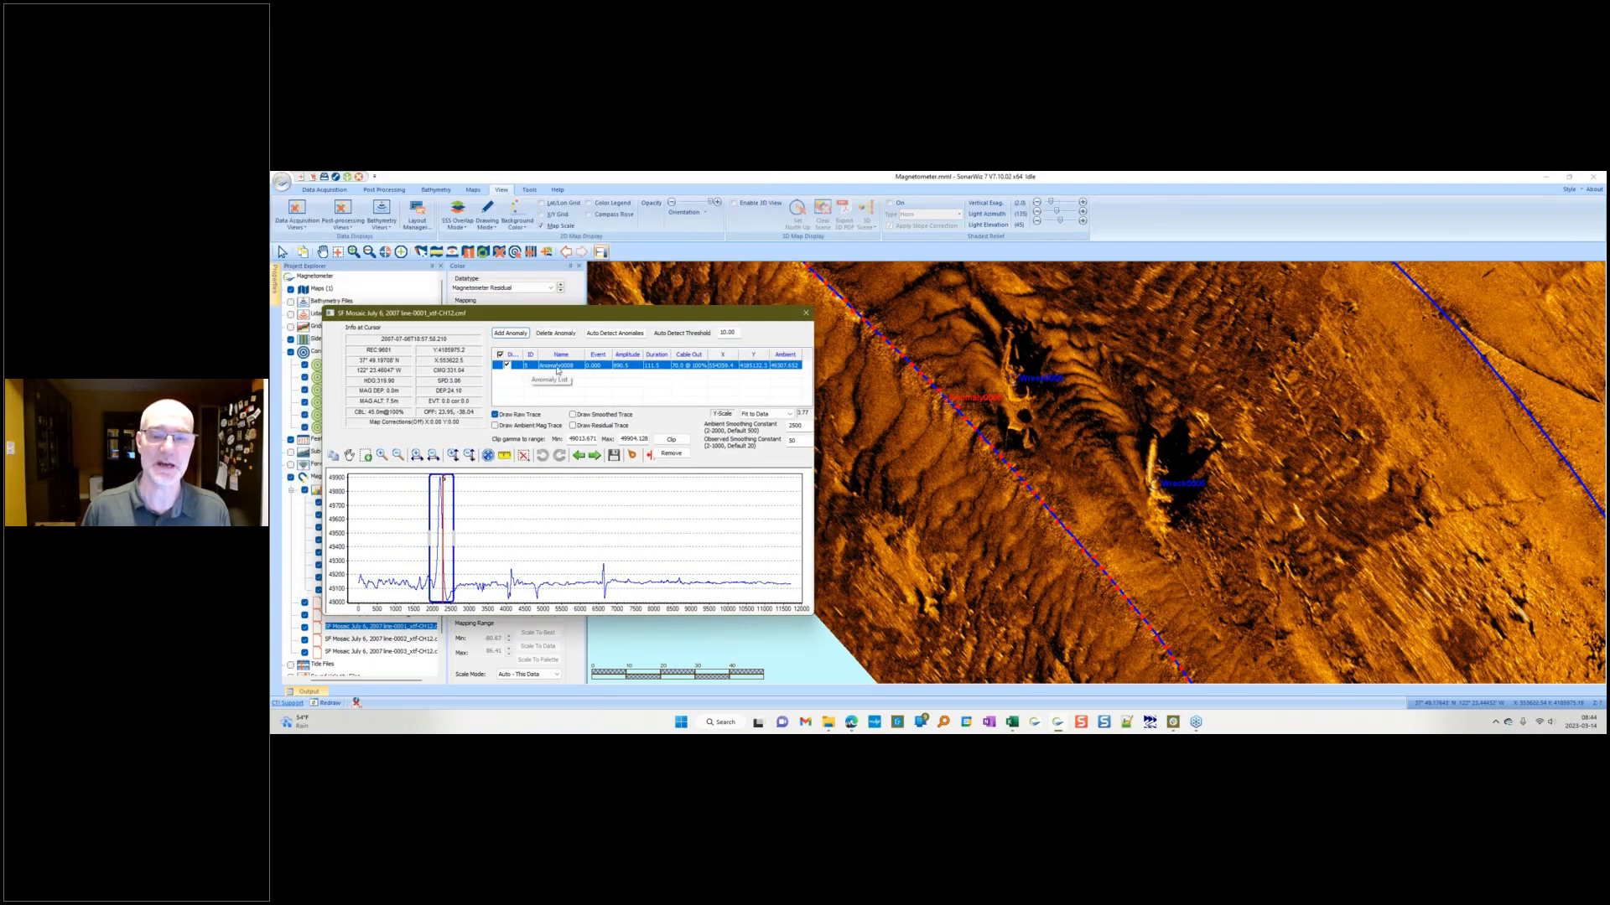
{"action": "double_click", "coordinate": [557, 367]}
{"action": "left_click", "coordinate": [792, 341]}
{"action": "left_click", "coordinate": [806, 316]}
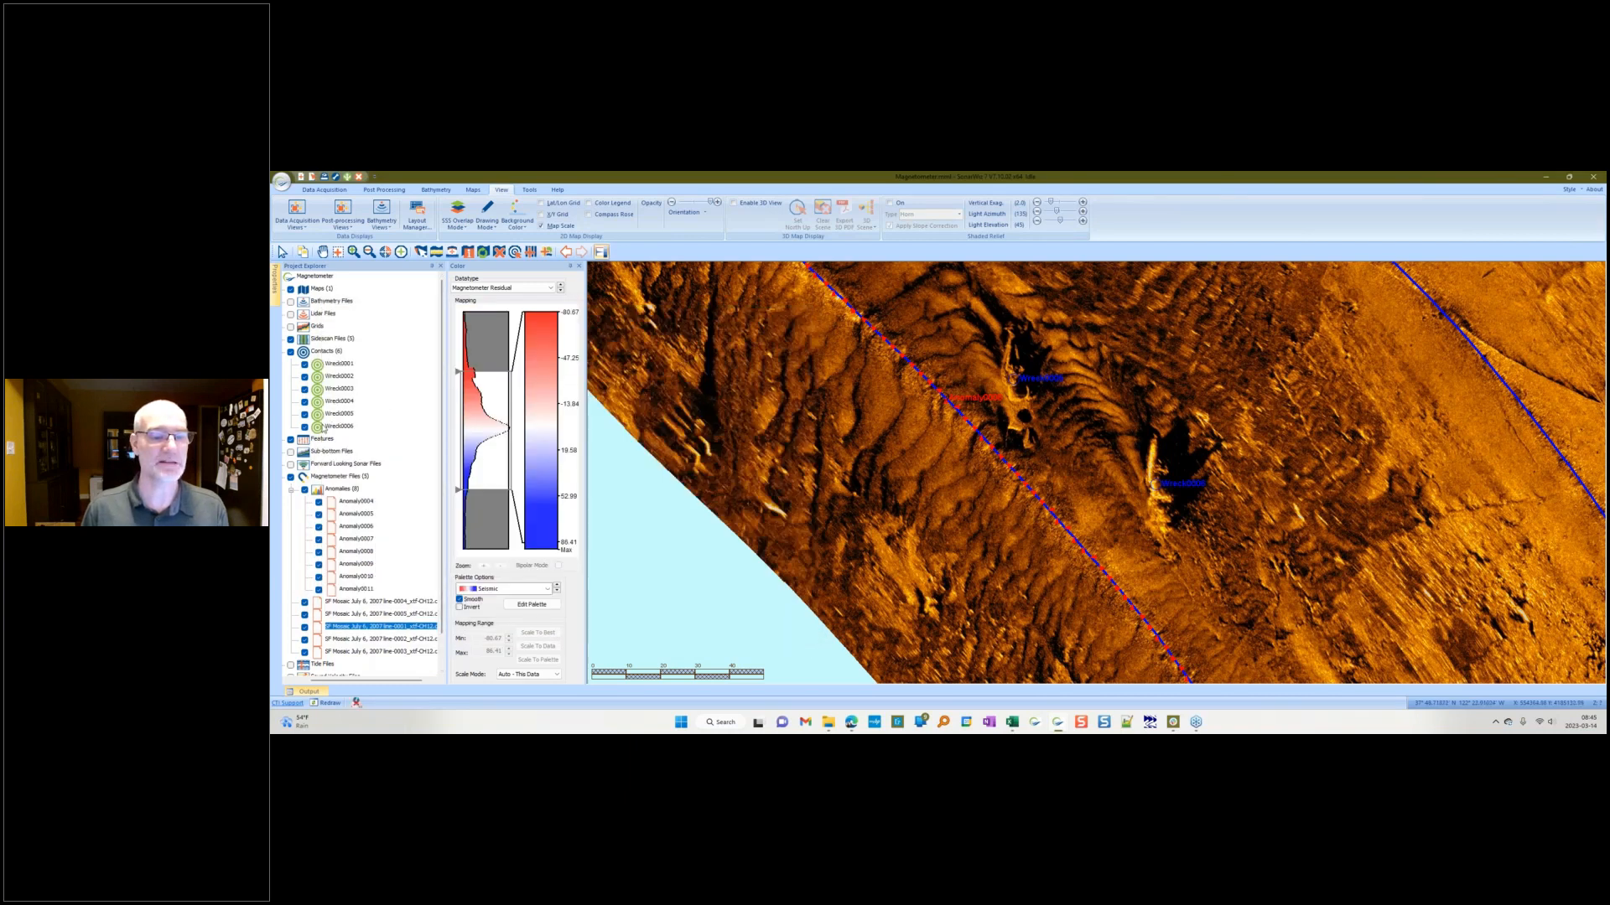
Step: Open Anomaly0008's properties, mark its cause as known, and identify its source as contact Wreck0005 from Contacts
{"action": "left_click", "coordinate": [357, 552]}
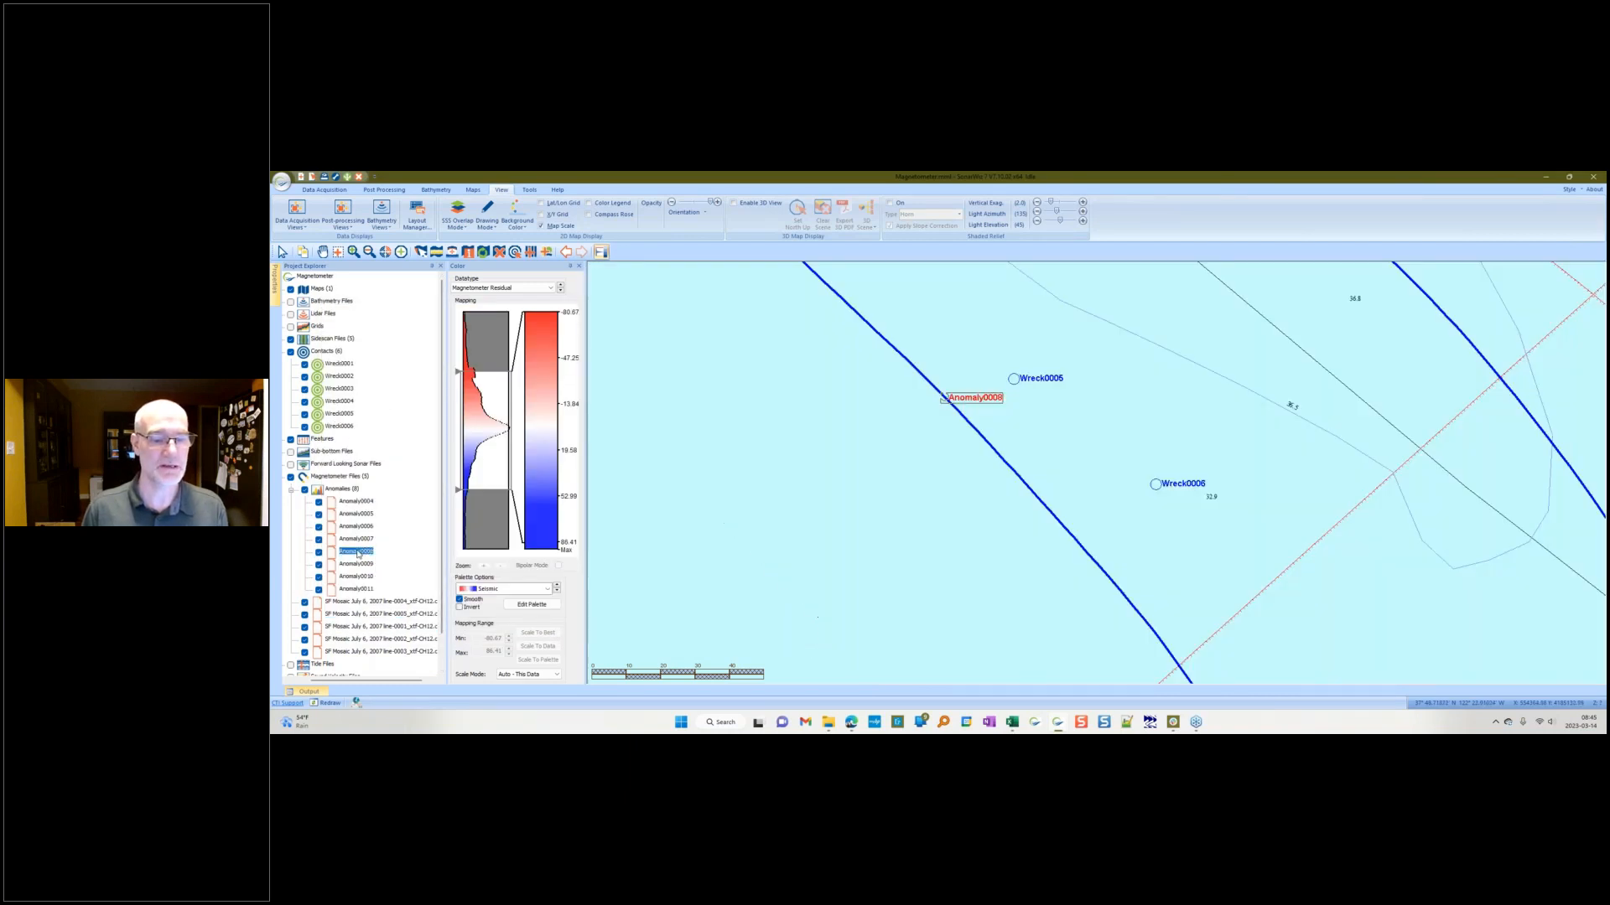
{"action": "double_click", "coordinate": [357, 552]}
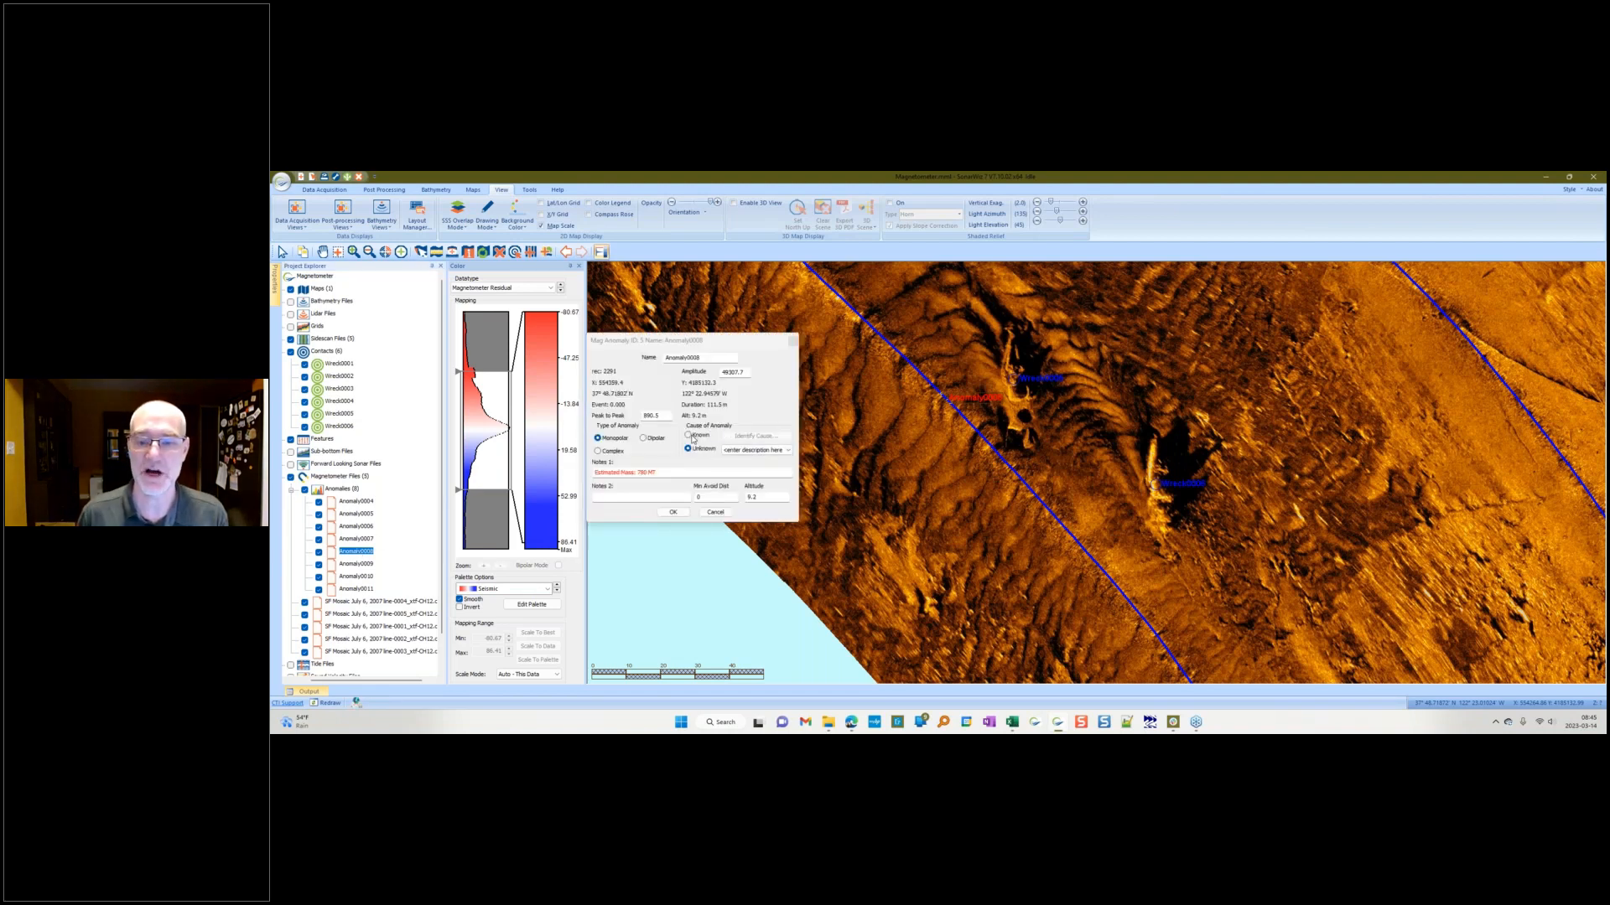
{"action": "left_click", "coordinate": [689, 436]}
{"action": "left_click", "coordinate": [754, 436]}
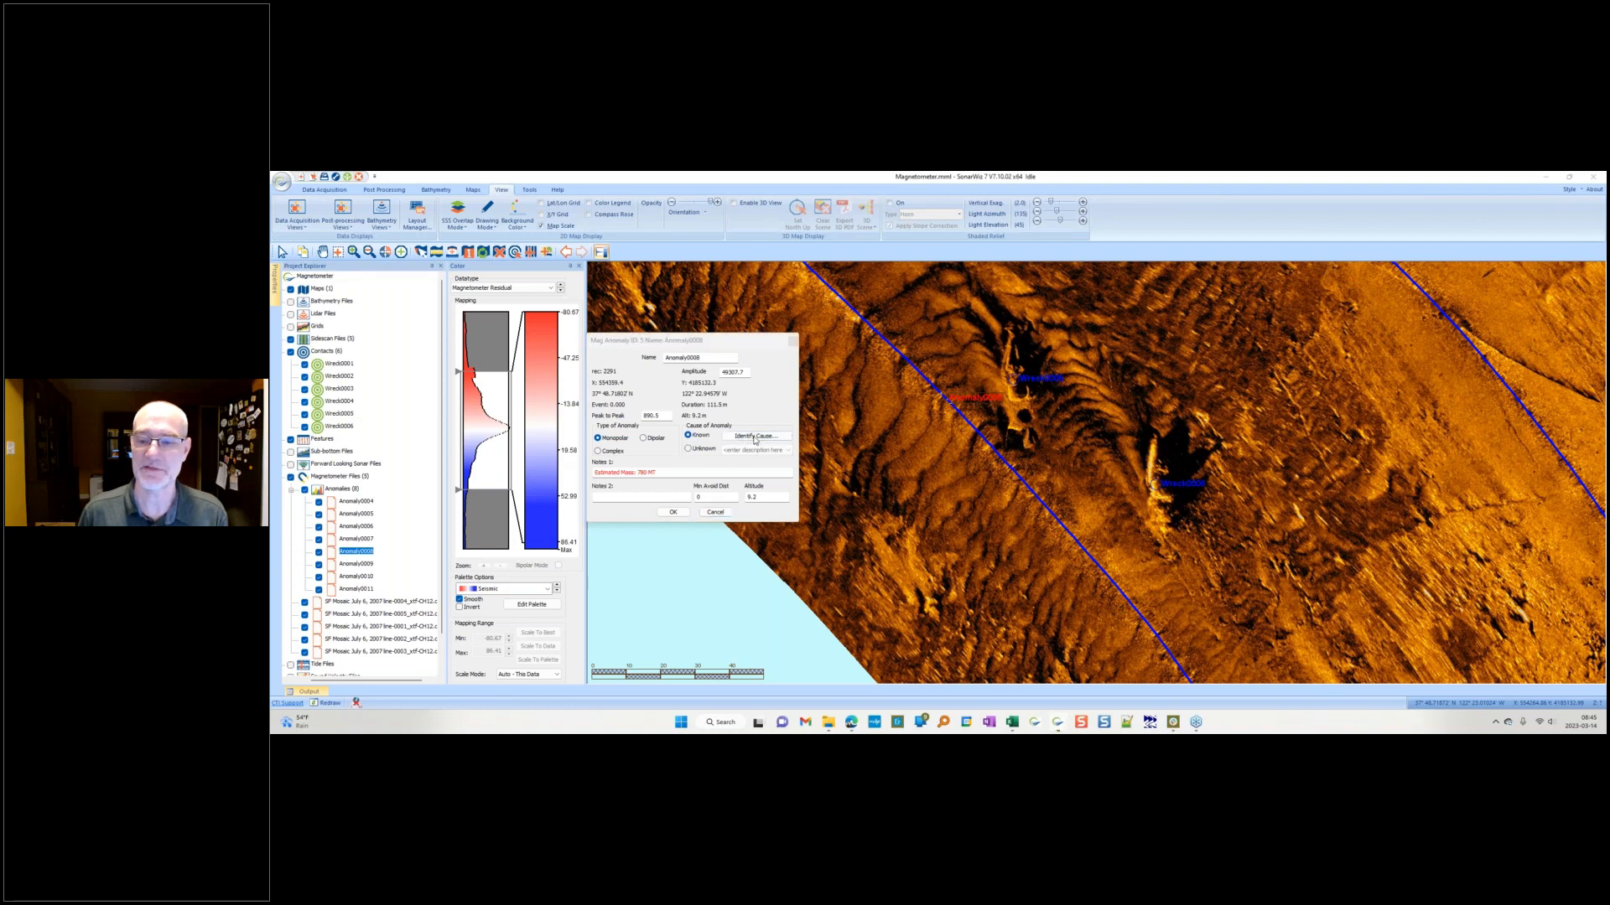
{"action": "left_click", "coordinate": [658, 393]}
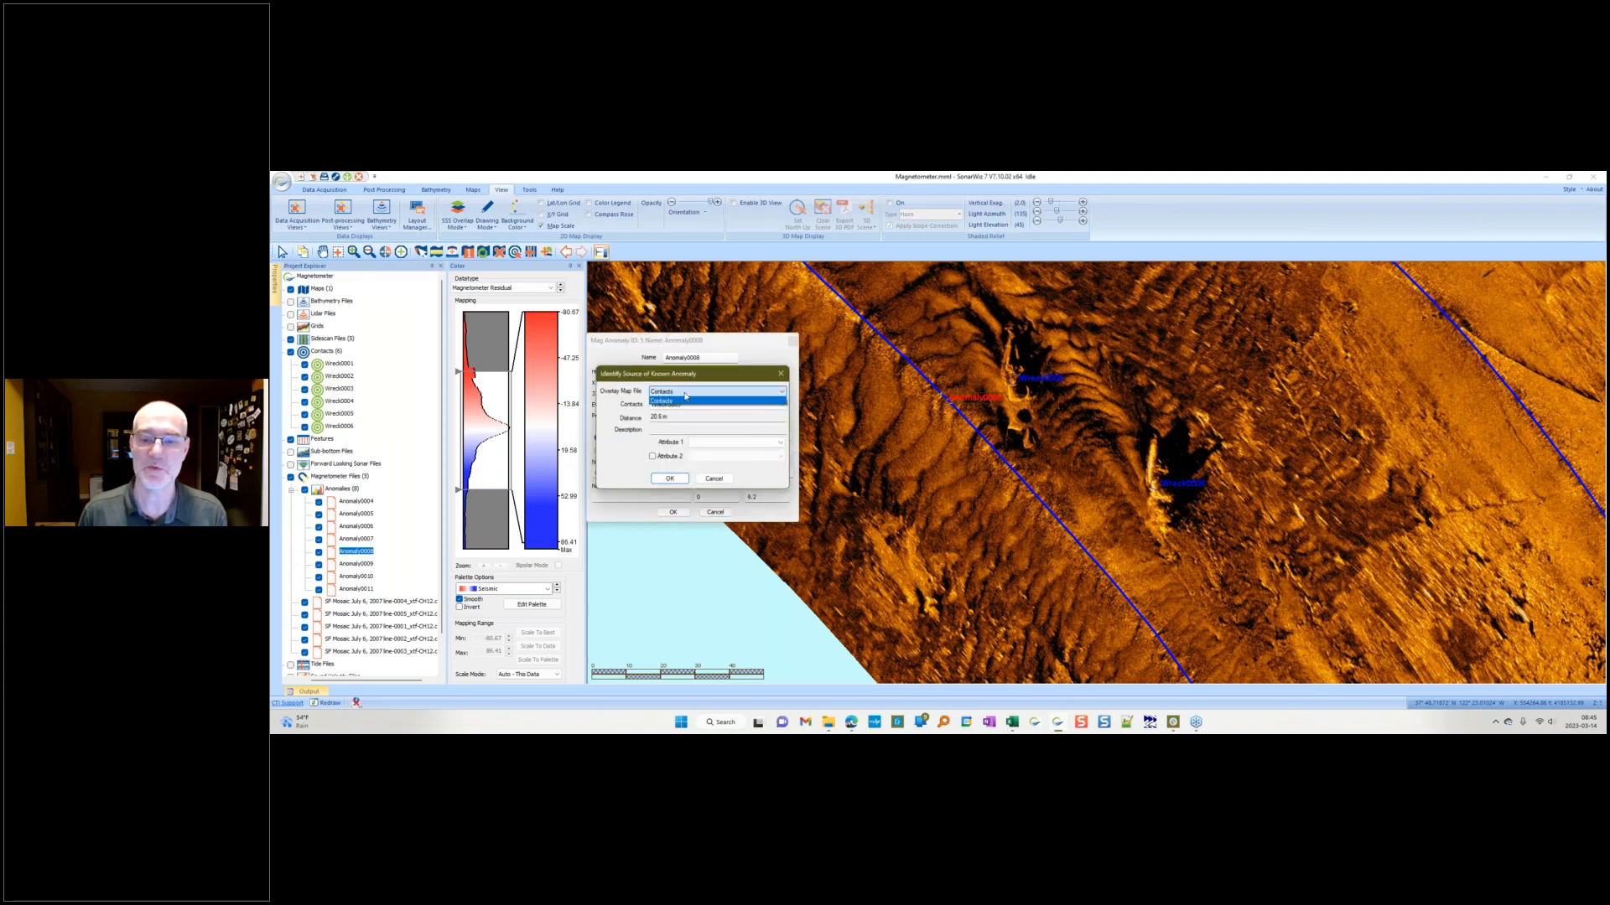
{"action": "left_click", "coordinate": [667, 399]}
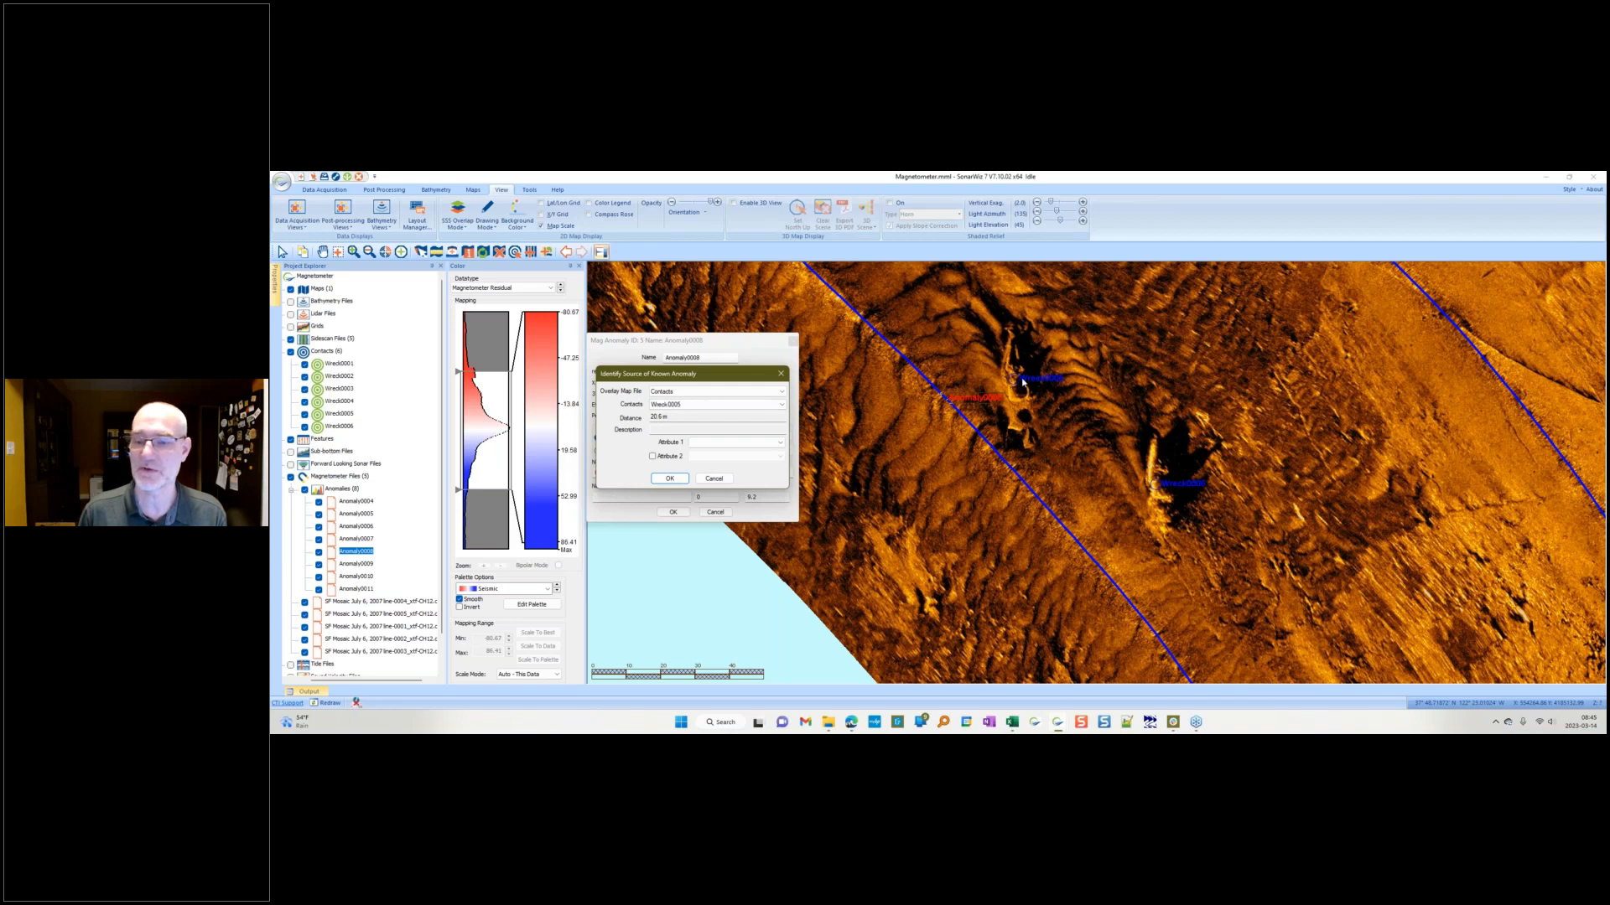
{"action": "left_click", "coordinate": [669, 478]}
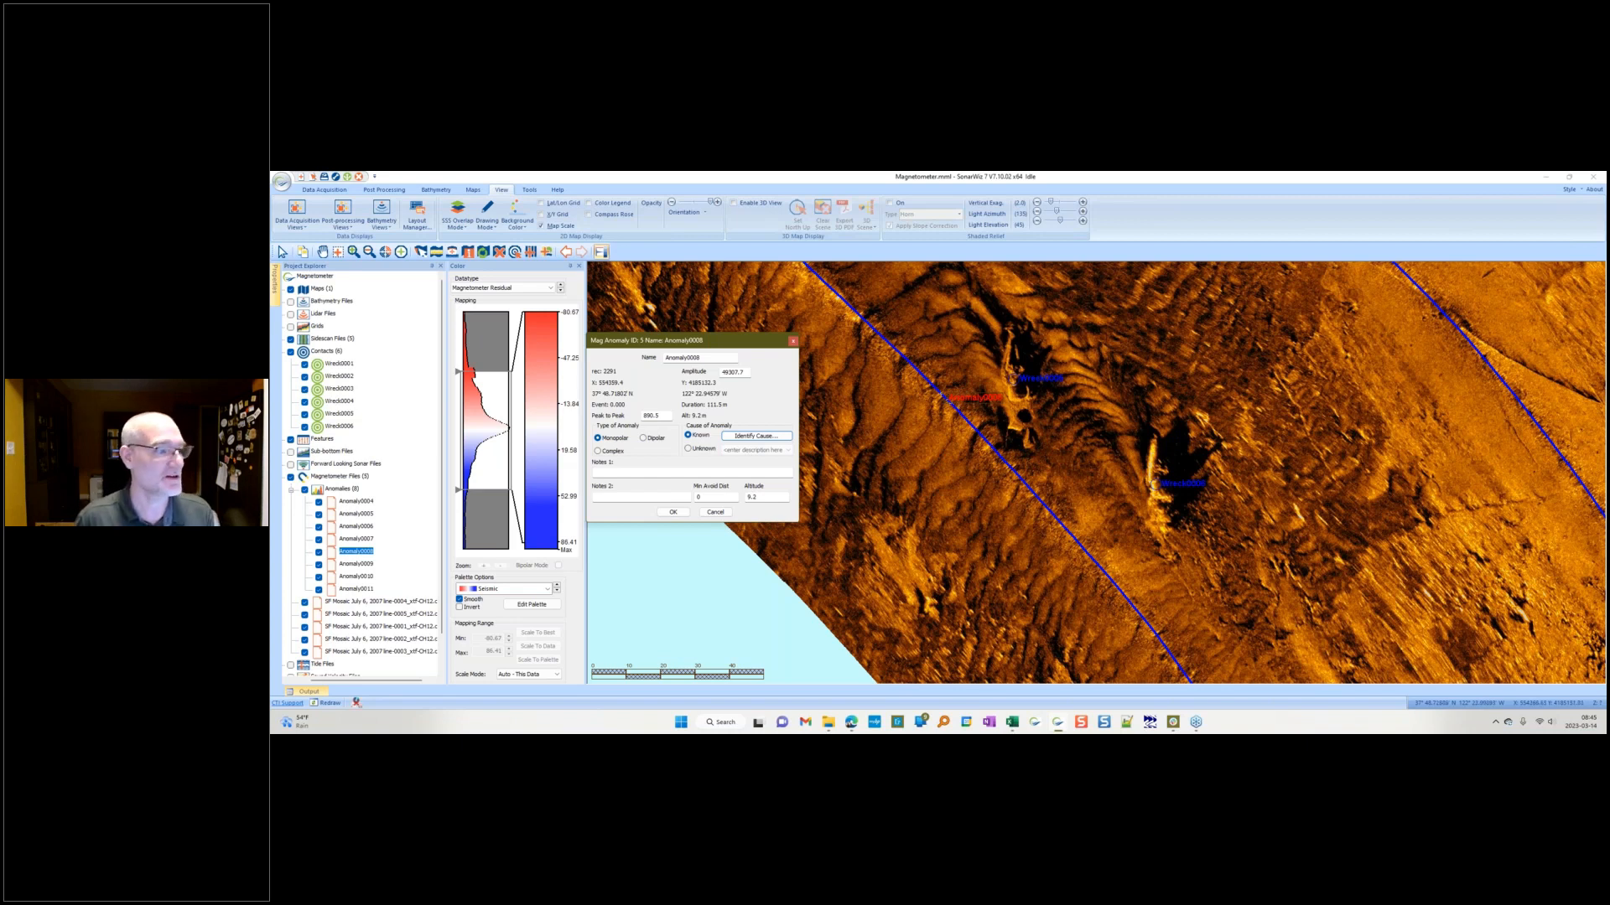
Step: Bring the MDT spreadsheet beside the map and switch to the Target Mass sheet
{"action": "left_click_drag", "start_coordinate": [270, 243], "coordinate": [333, 277]}
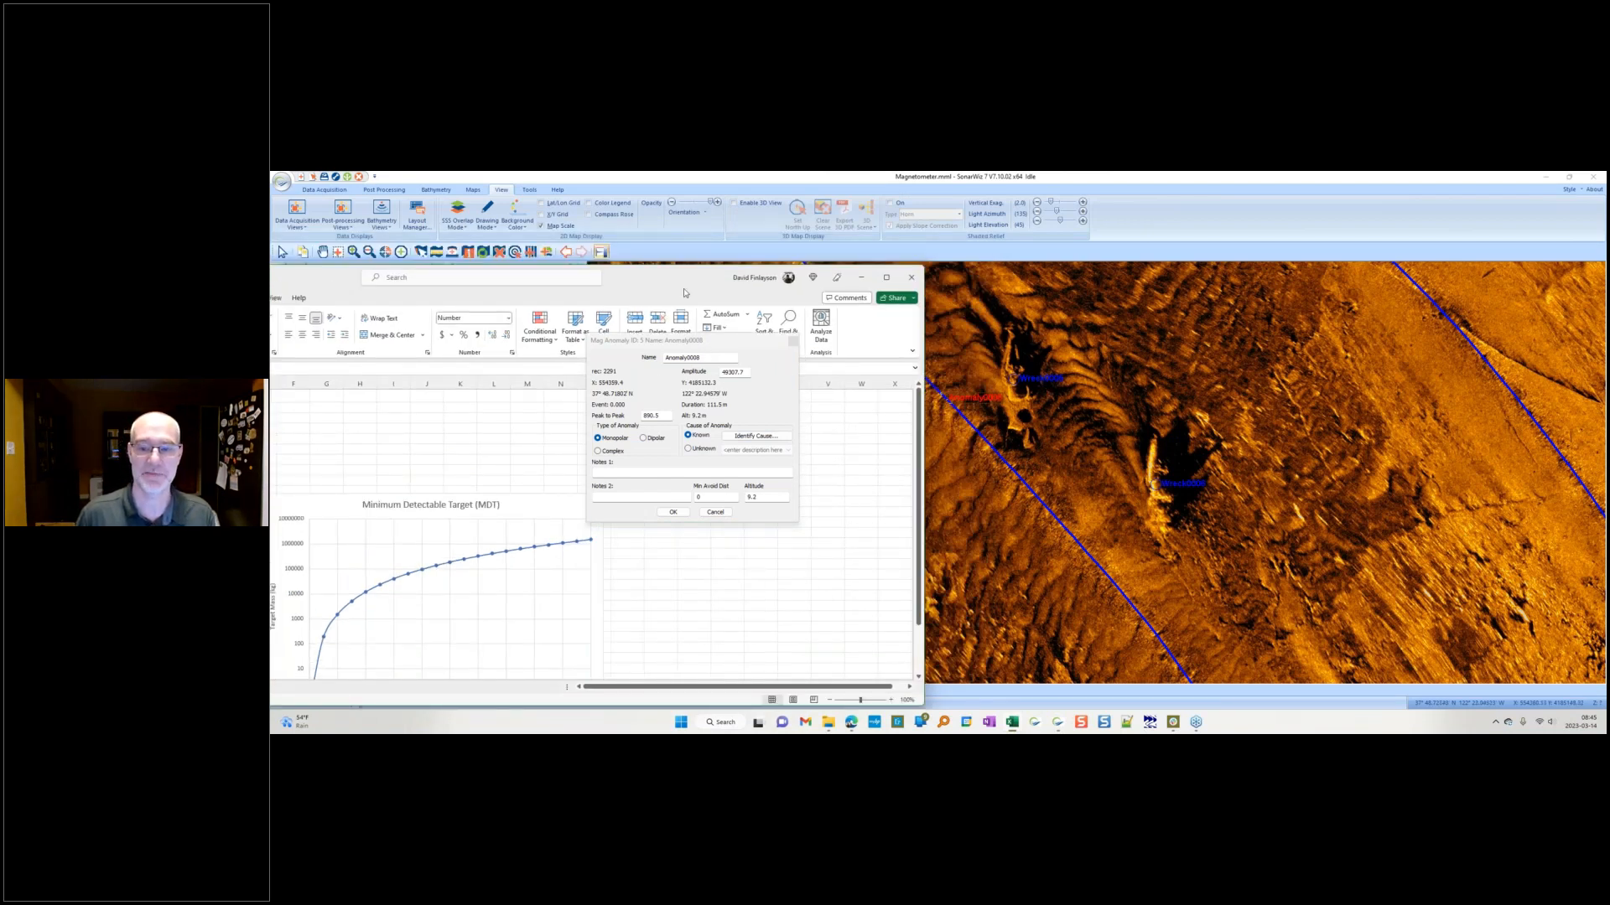
{"action": "left_click_drag", "start_coordinate": [684, 280], "coordinate": [1447, 233]}
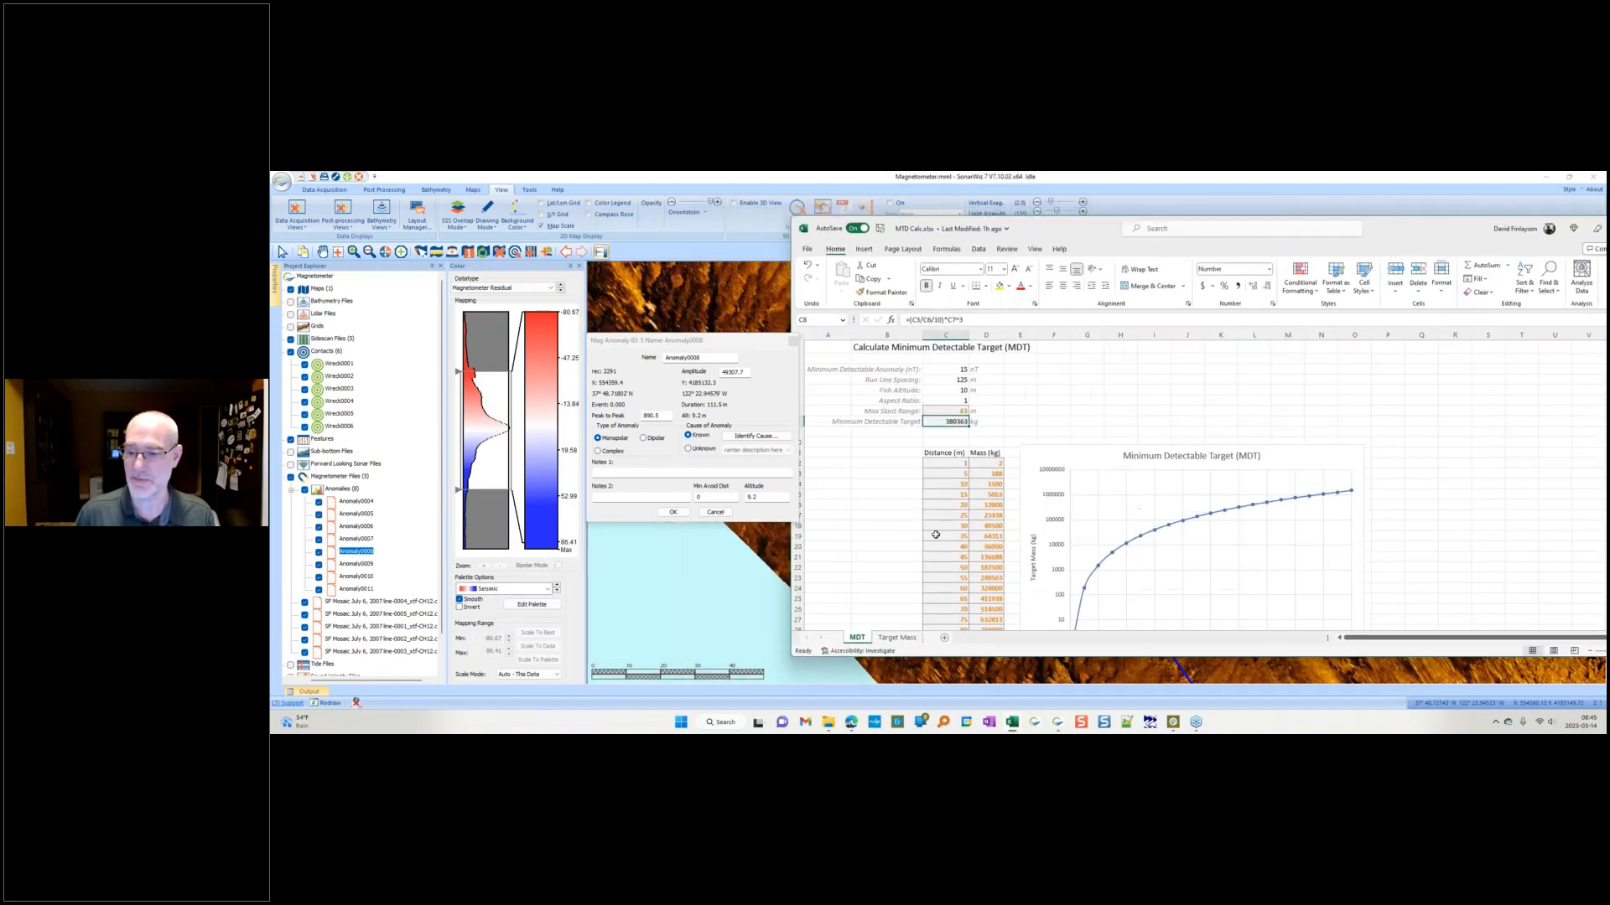
{"action": "left_click", "coordinate": [896, 638]}
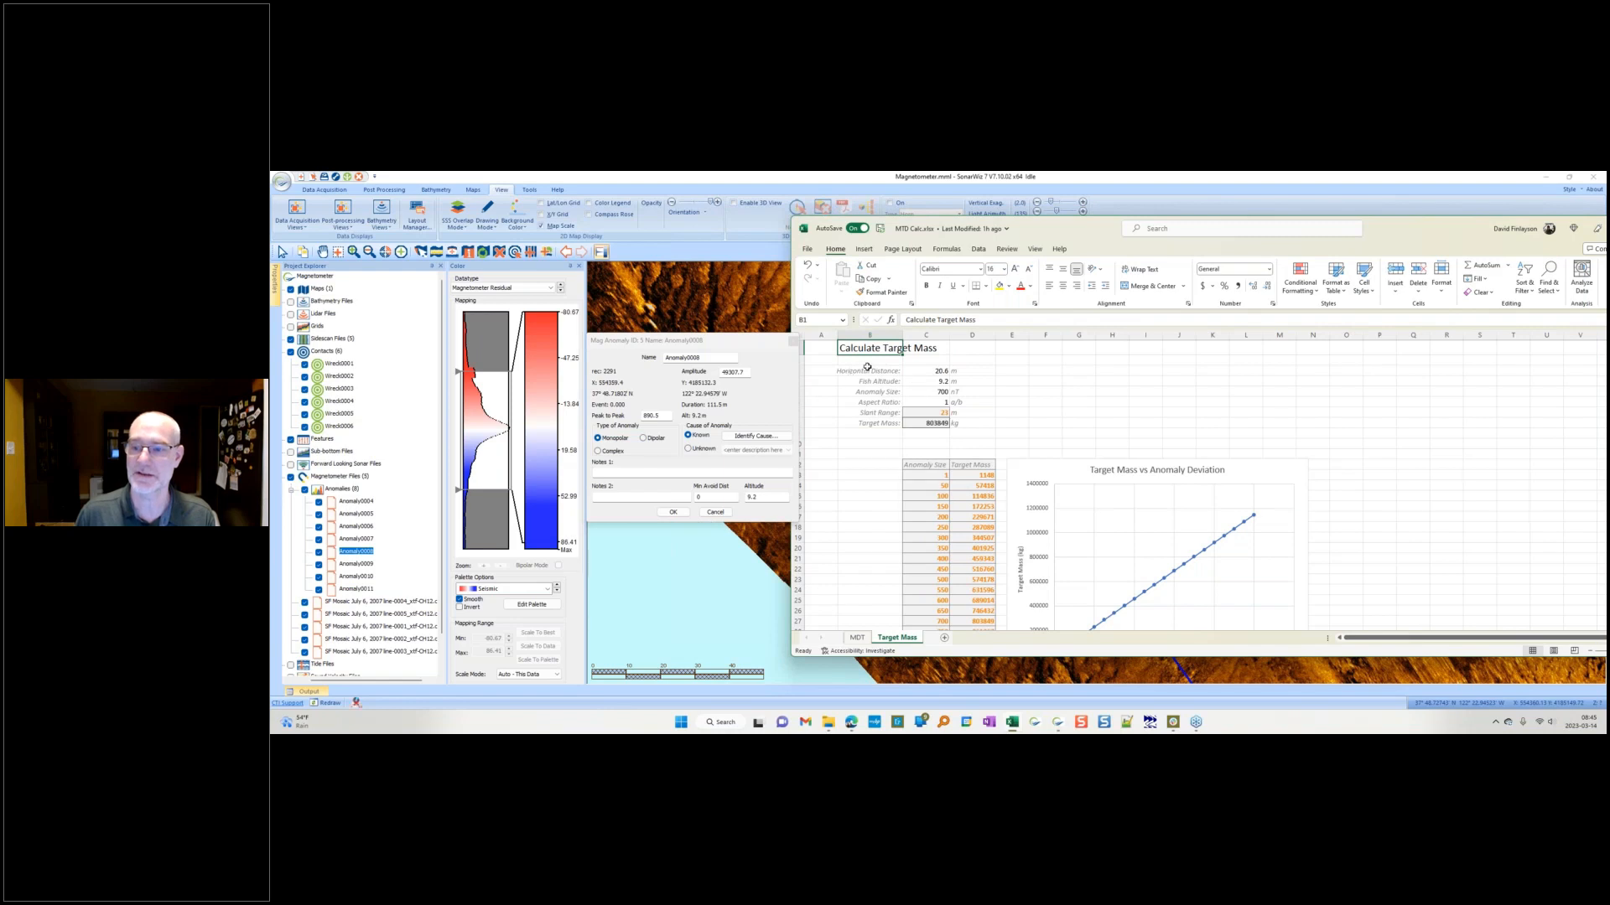
Step: Set the horizontal distance to 20.6 m in the target mass calculator
{"action": "left_click", "coordinate": [929, 372]}
{"action": "type", "text": "20.6"}
{"action": "key", "text": "Return"}
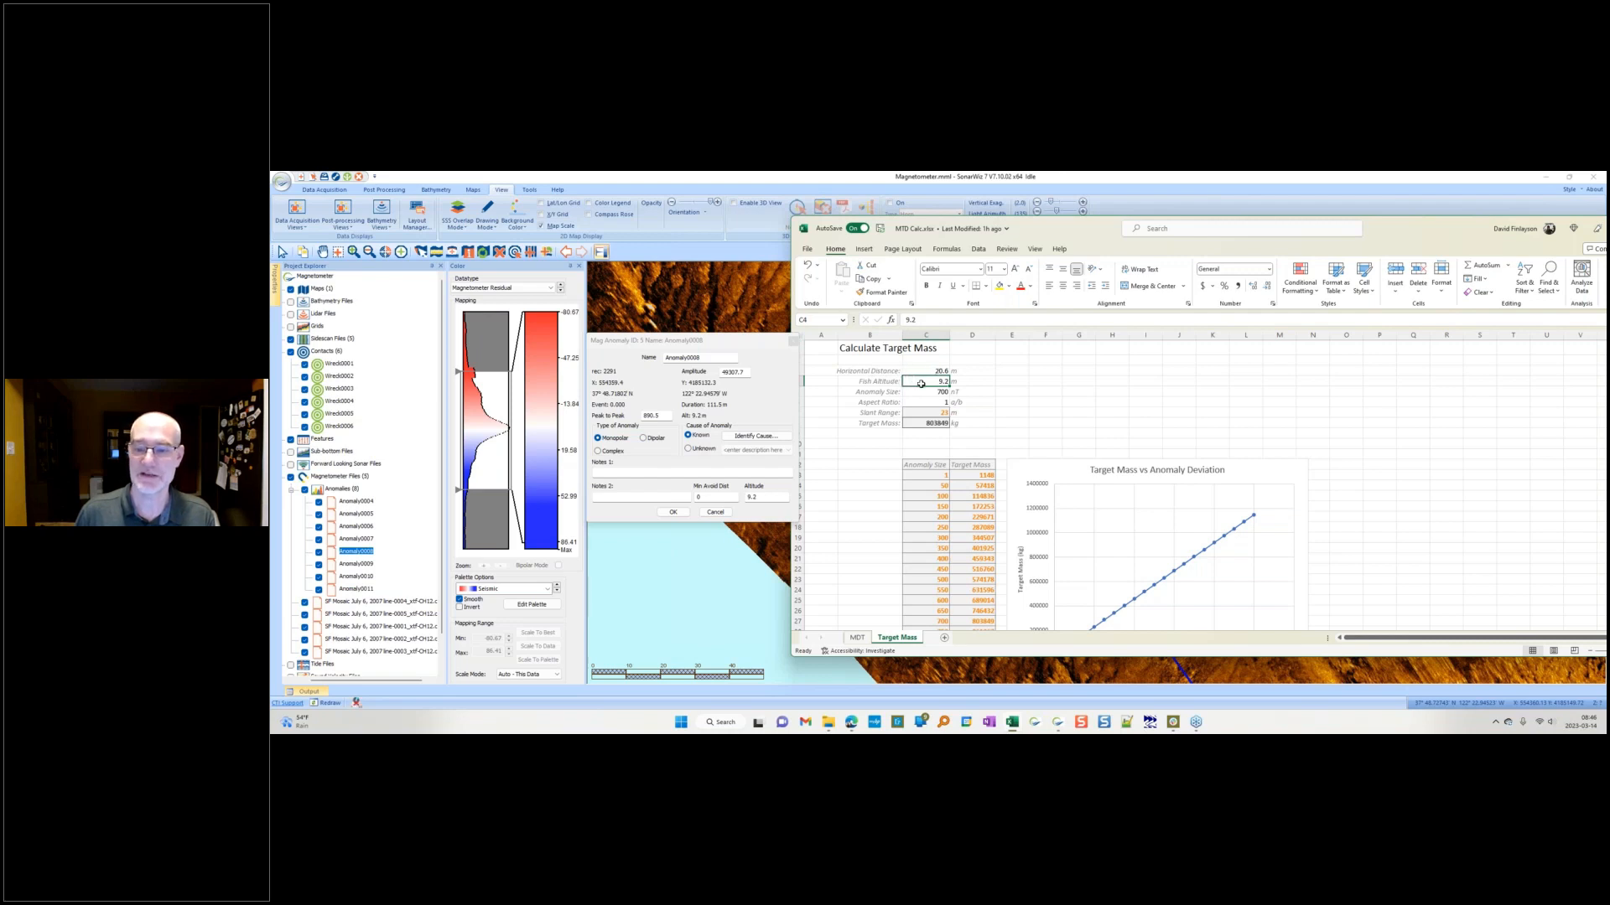
{"action": "key", "text": "Return"}
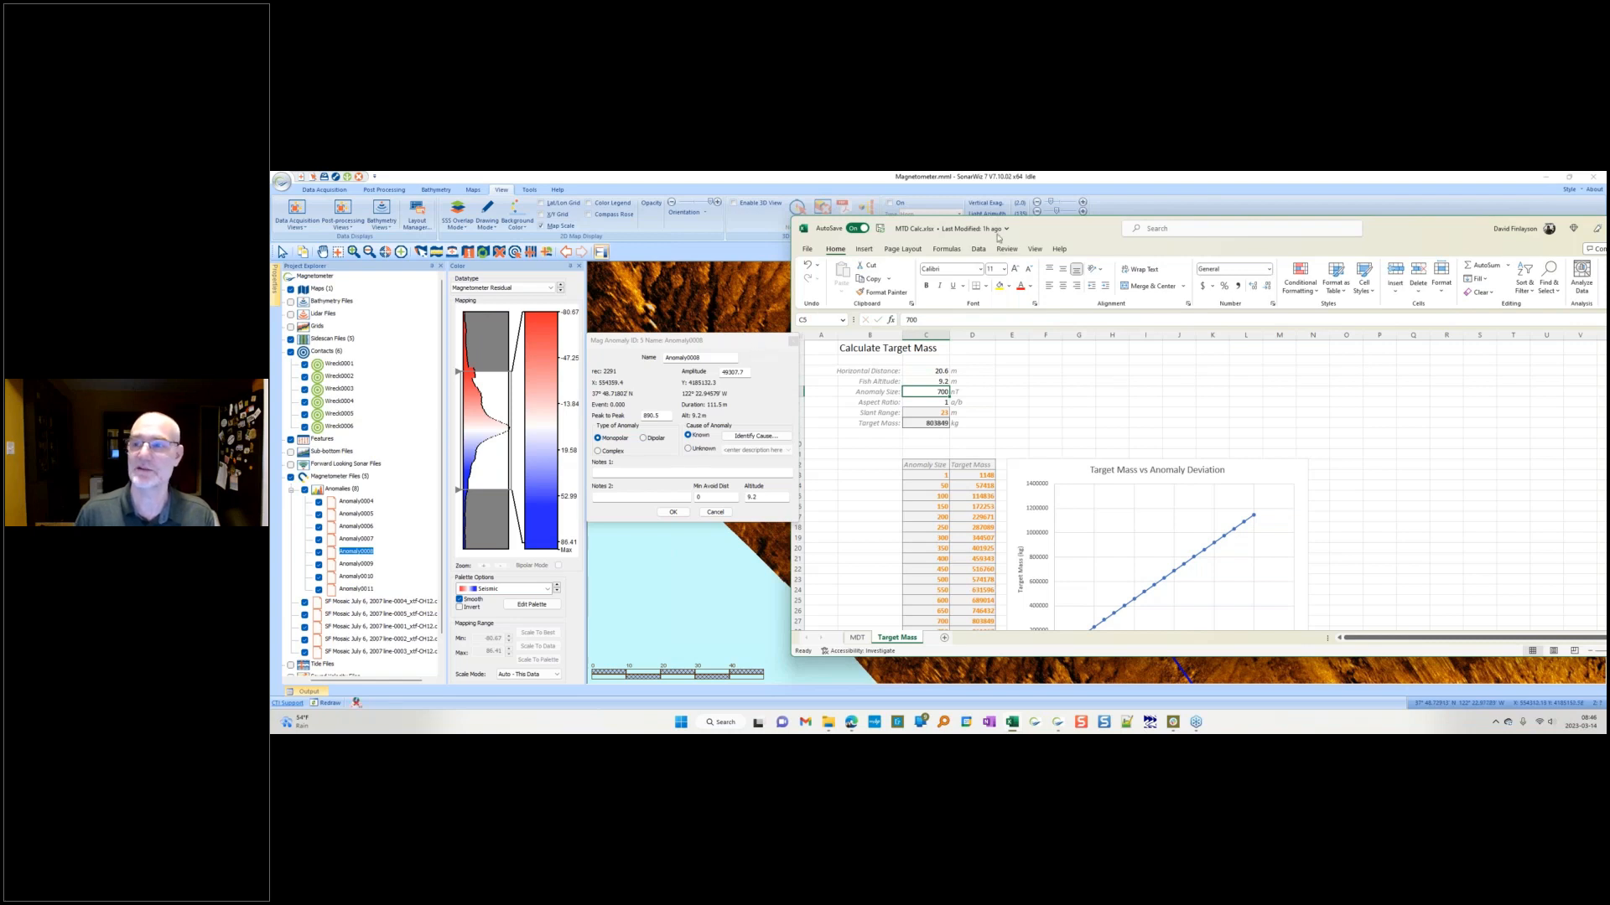
Step: Move the spreadsheet aside, reopen the survey line's trace editor, and turn on the residual trace
{"action": "left_click_drag", "start_coordinate": [1067, 233], "coordinate": [1264, 249]}
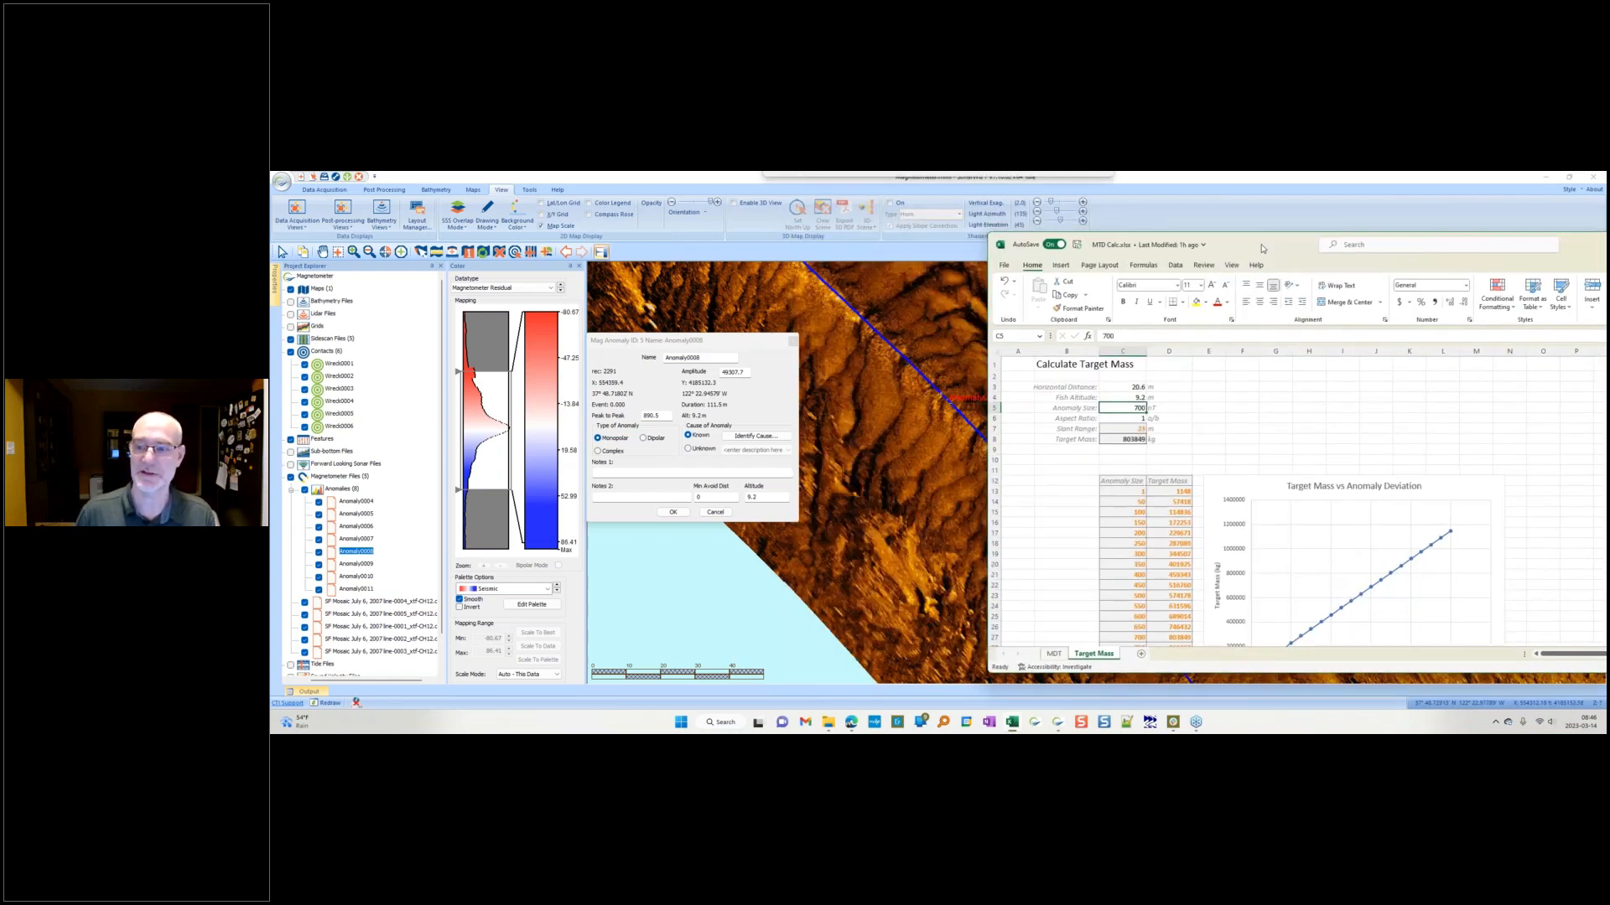
{"action": "double_click", "coordinate": [917, 373]}
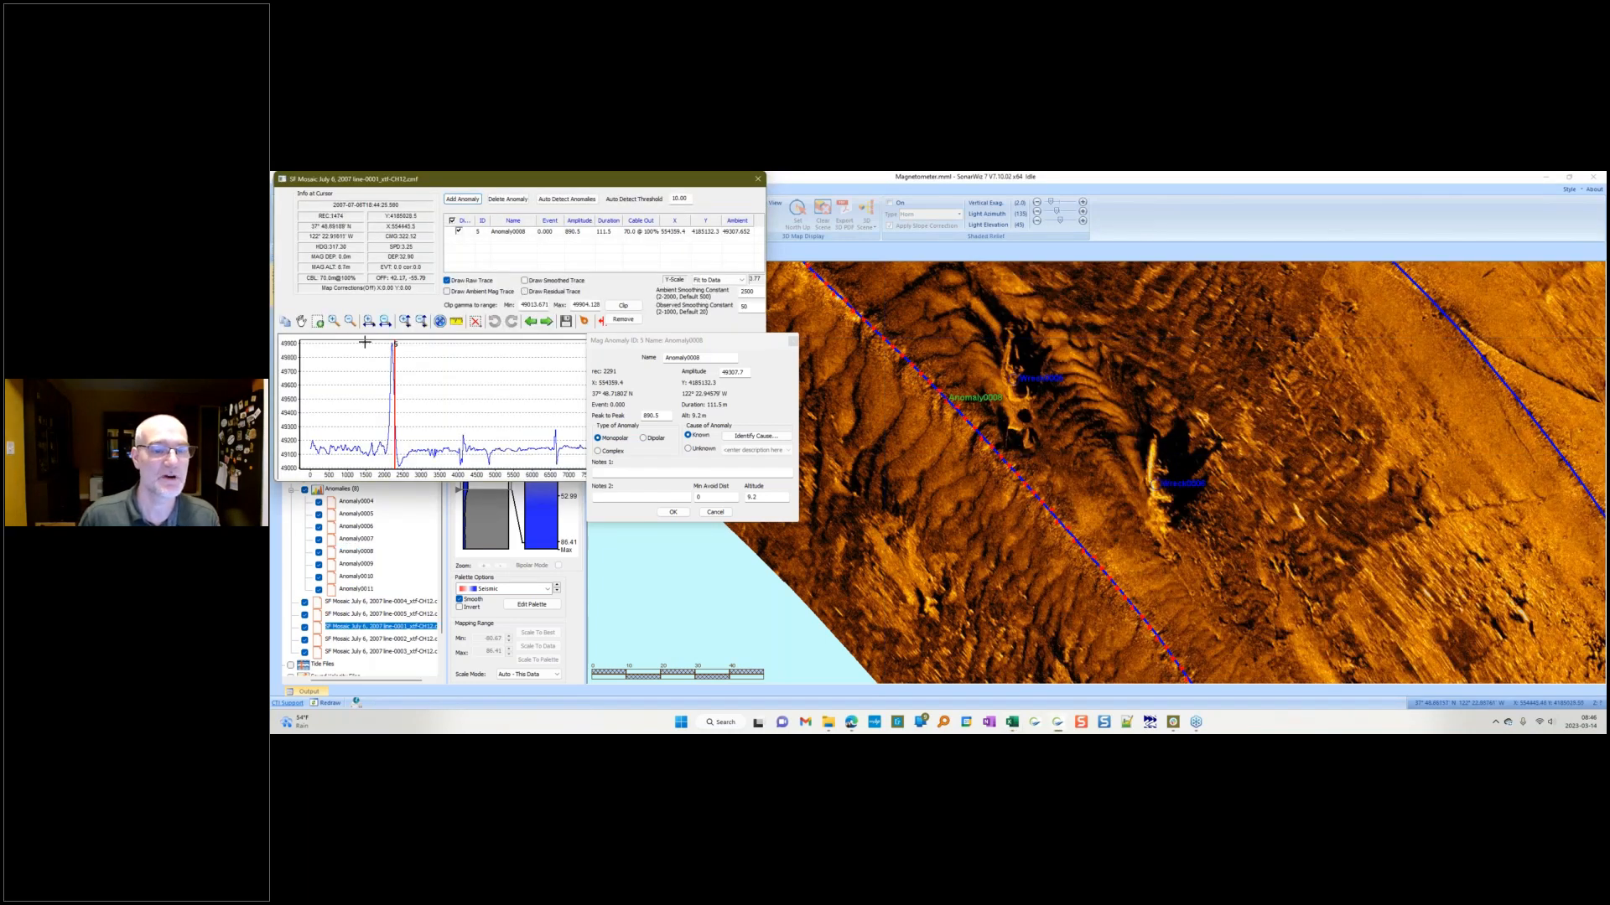
{"action": "left_click", "coordinate": [532, 292]}
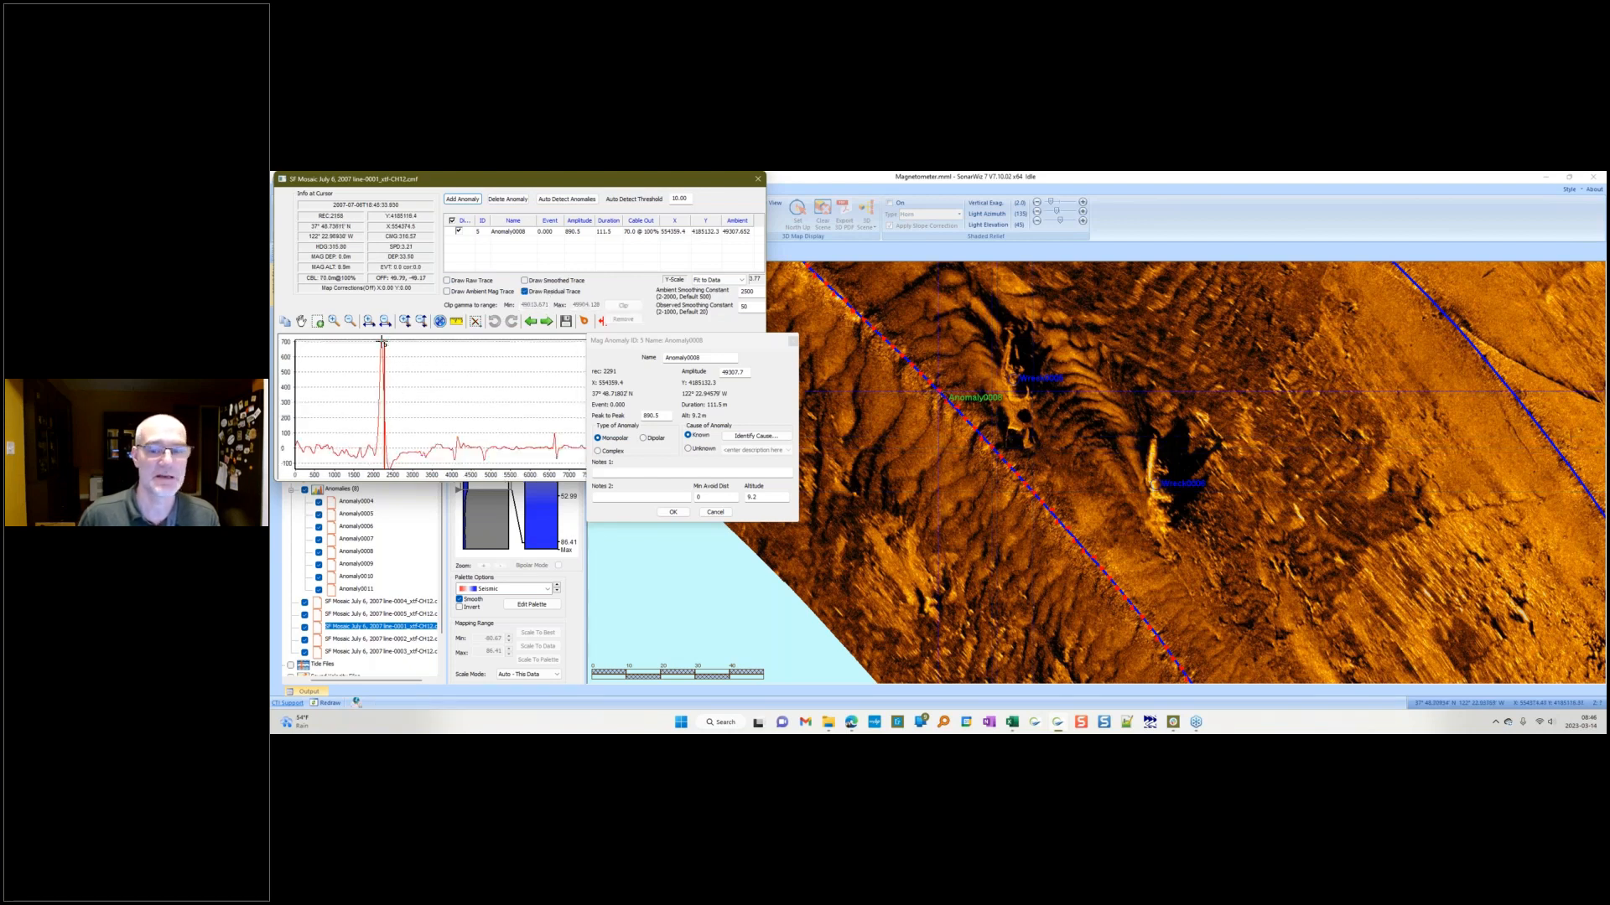
Step: Set the anomaly size to 700 nT in the target mass calculator
{"action": "left_click", "coordinate": [1011, 722]}
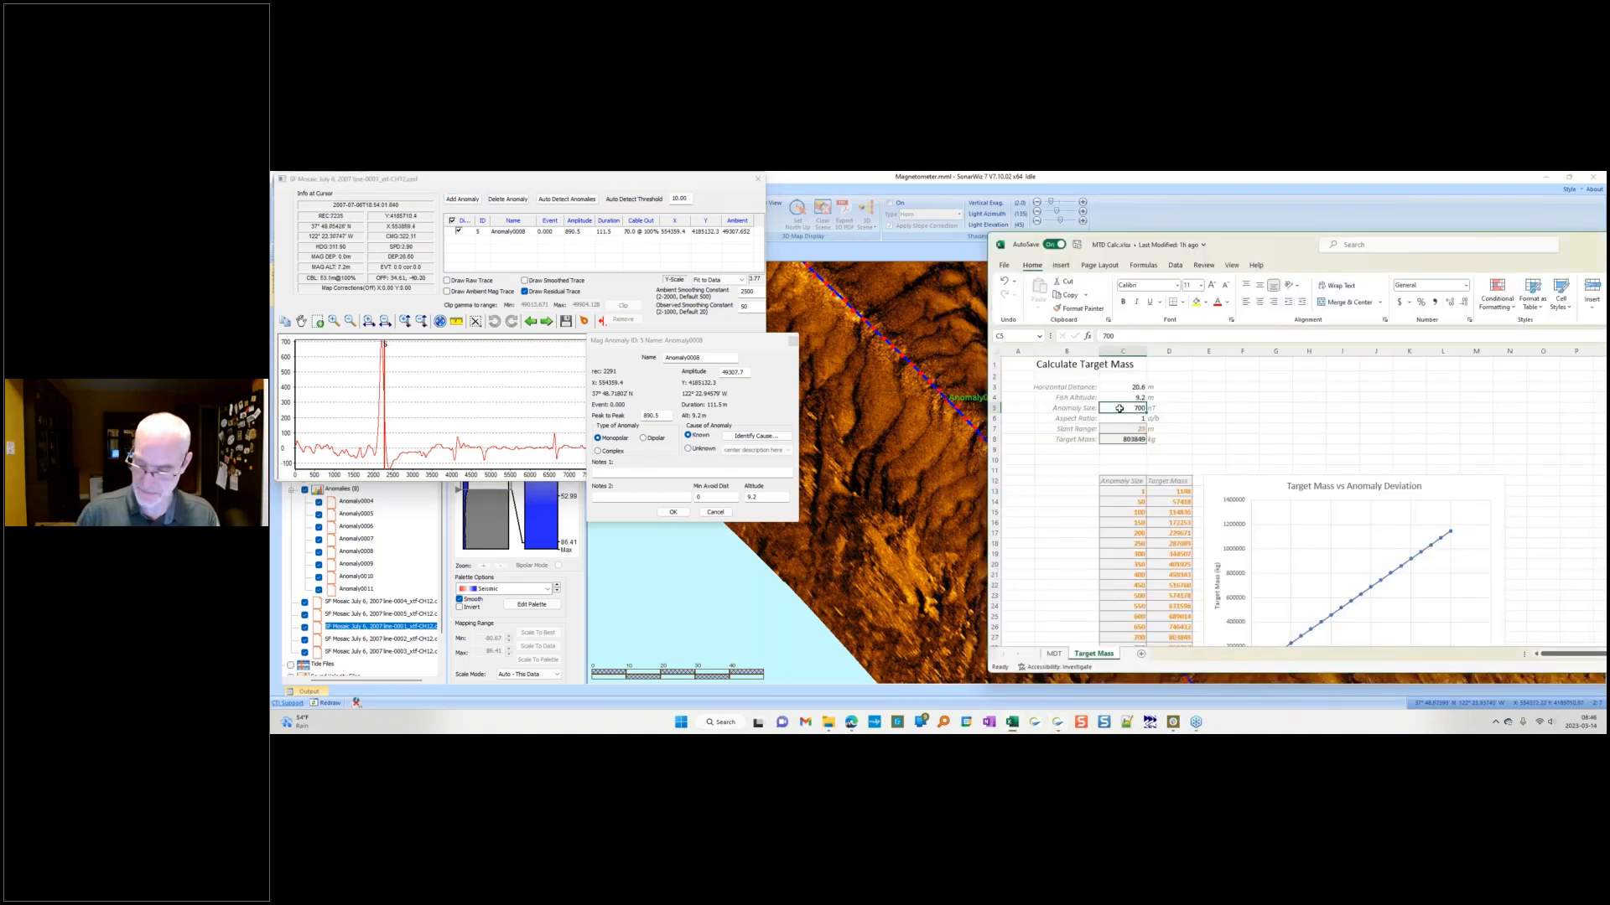
{"action": "type", "text": "700"}
{"action": "key", "text": "Return"}
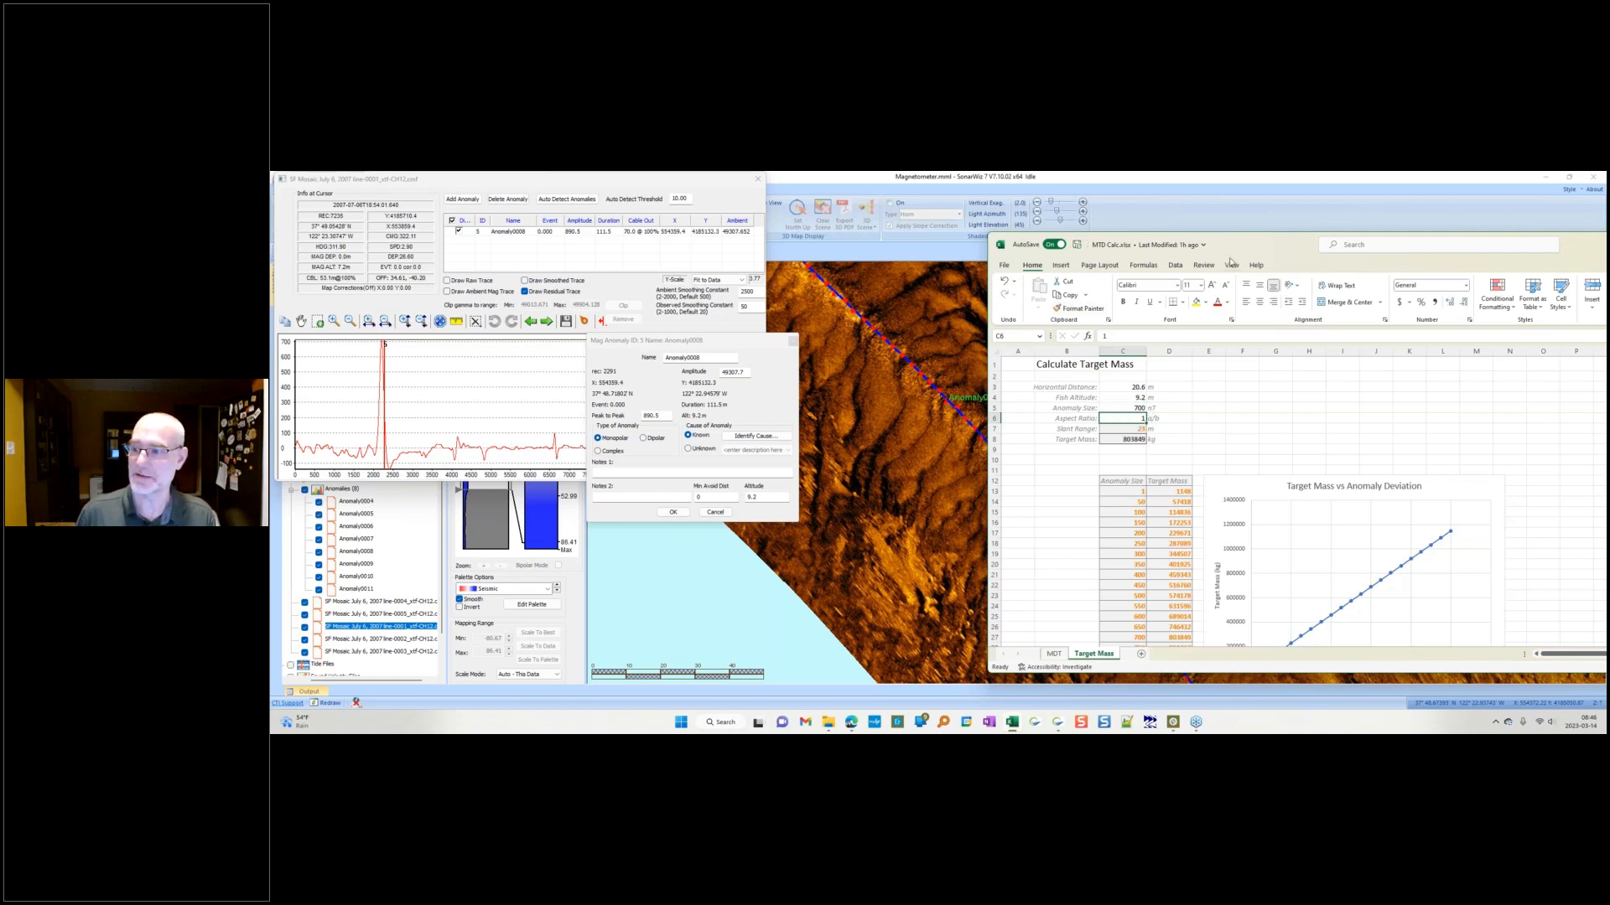
Step: Move the spreadsheet aside, add the estimated mass note to the anomaly, and confirm the anomaly dialog
{"action": "left_click_drag", "start_coordinate": [1233, 261], "coordinate": [596, 199]}
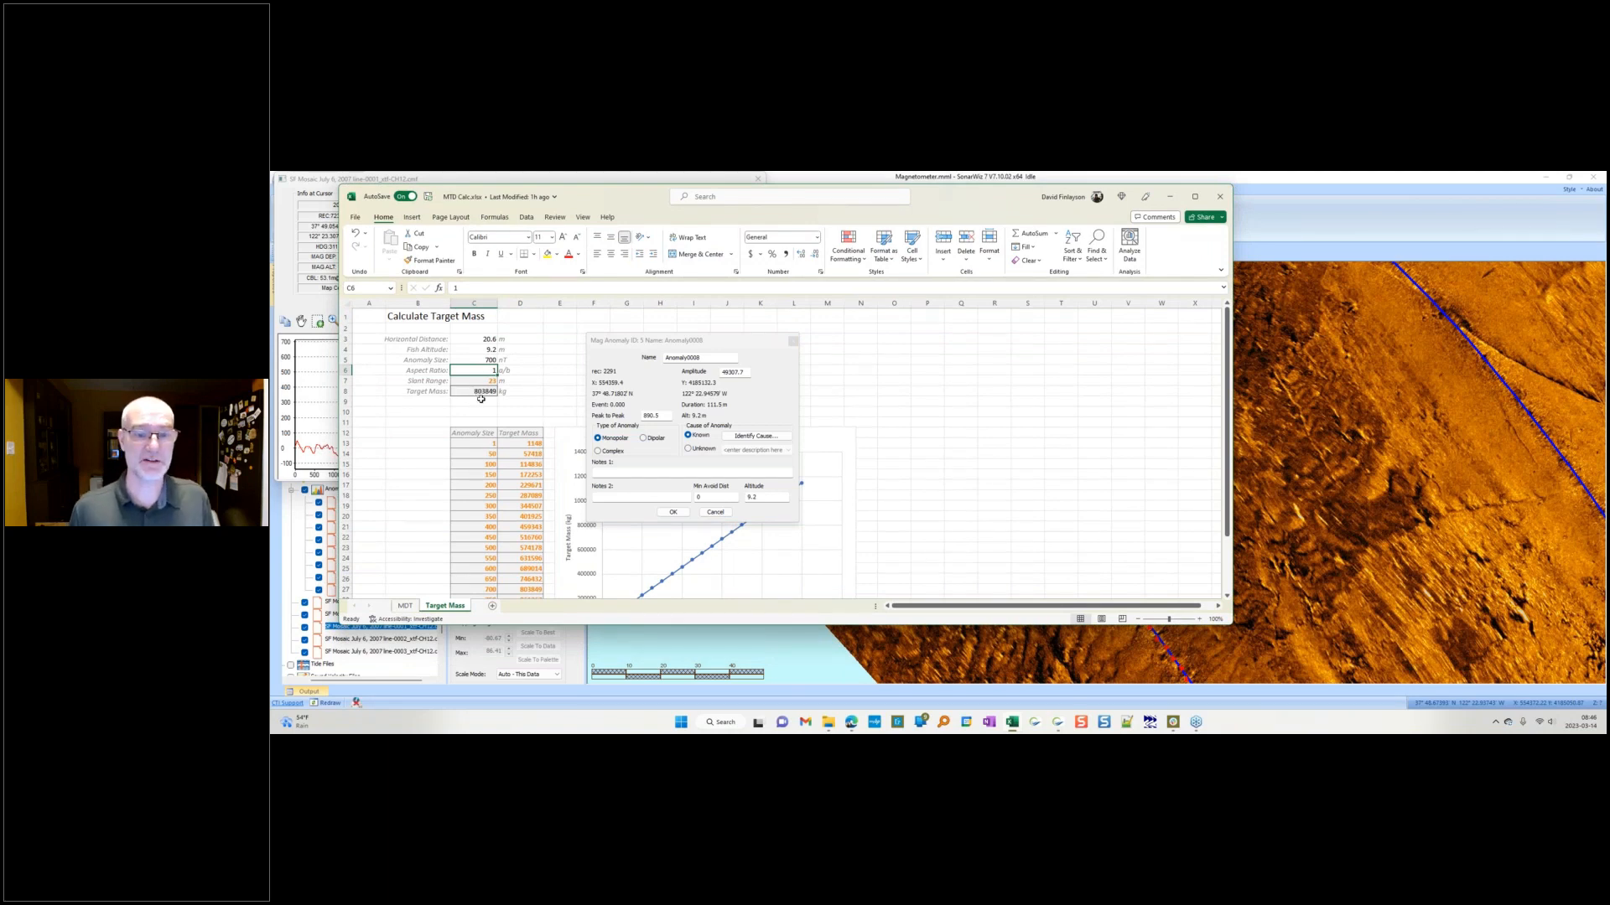
{"action": "left_click", "coordinate": [641, 471]}
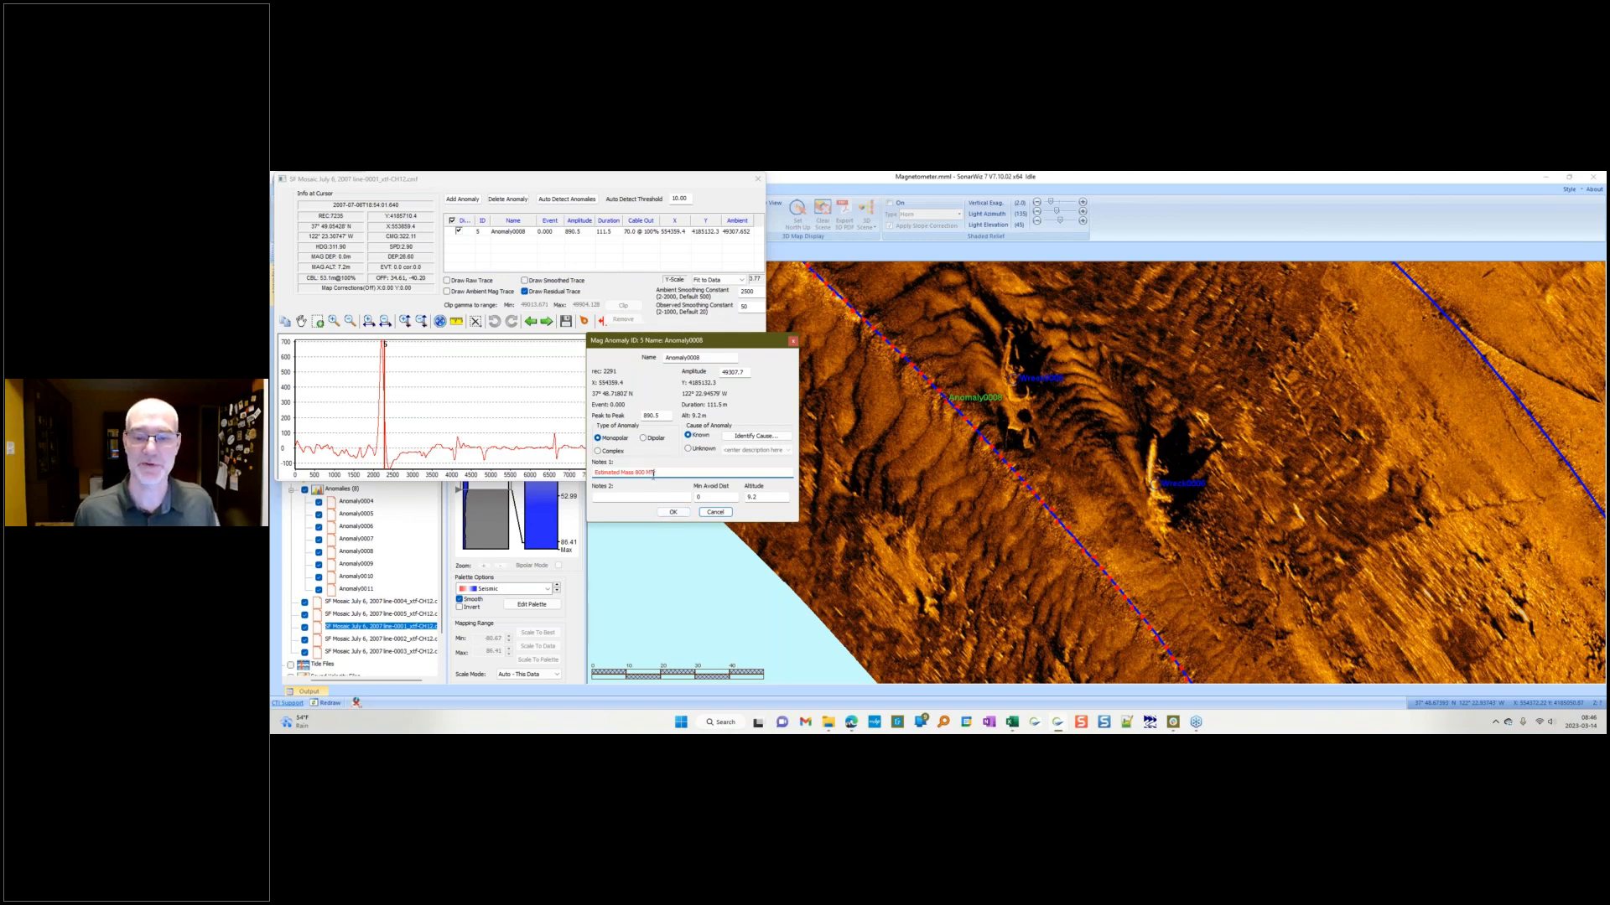
{"action": "left_click", "coordinate": [673, 511]}
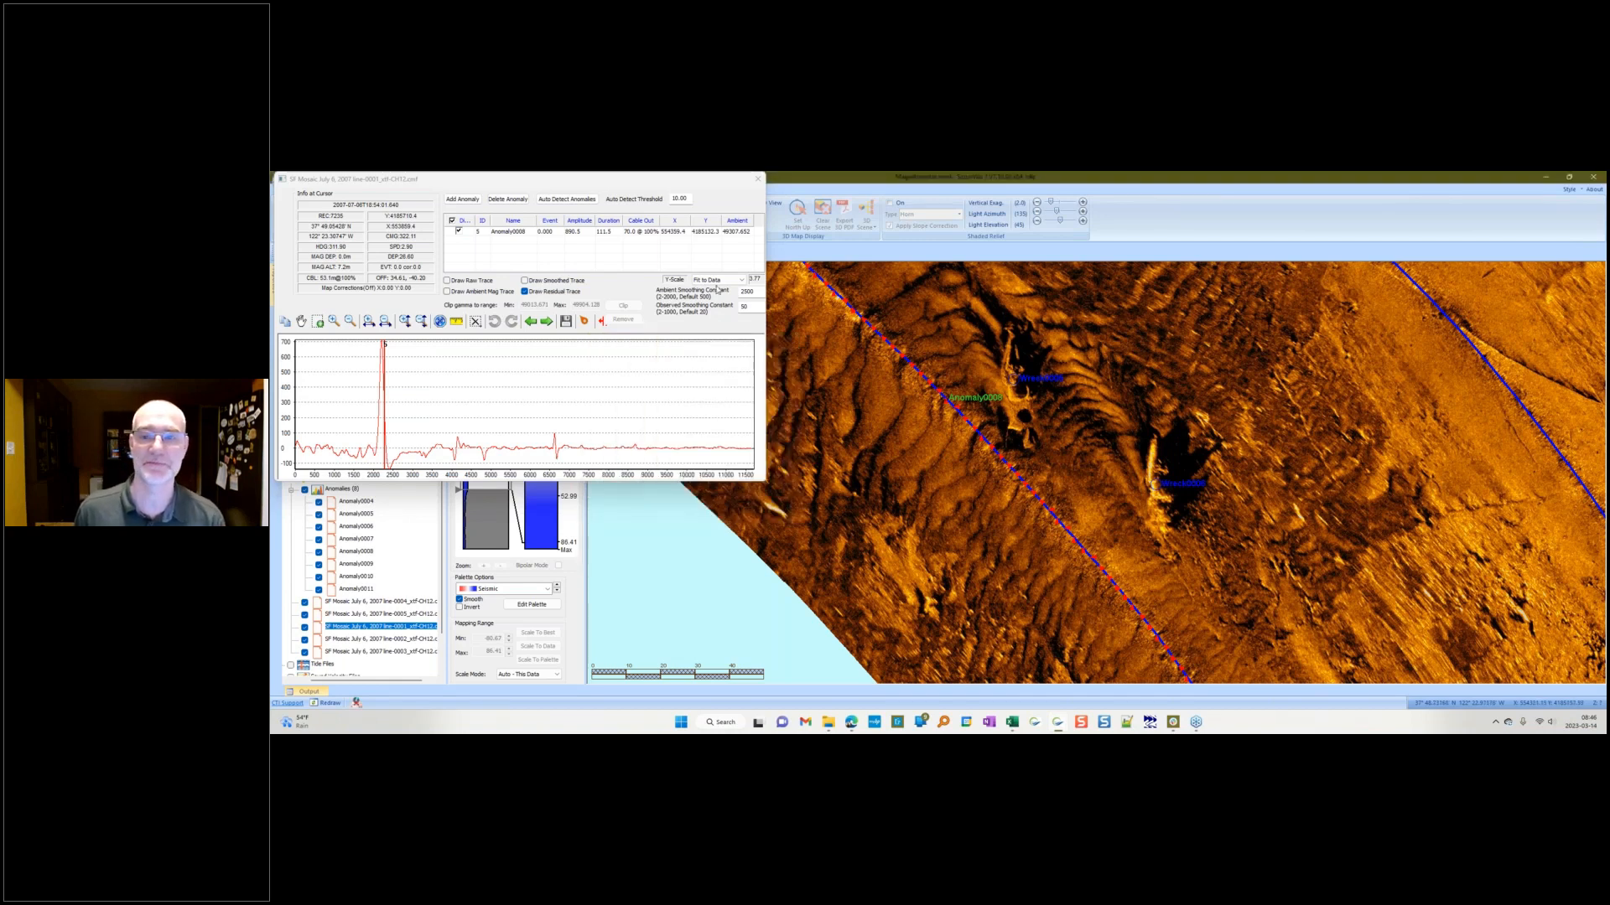
Step: Close the trace editor and open contact Wreck0005 to review its linked magnetometer anomaly
{"action": "left_click", "coordinate": [759, 180]}
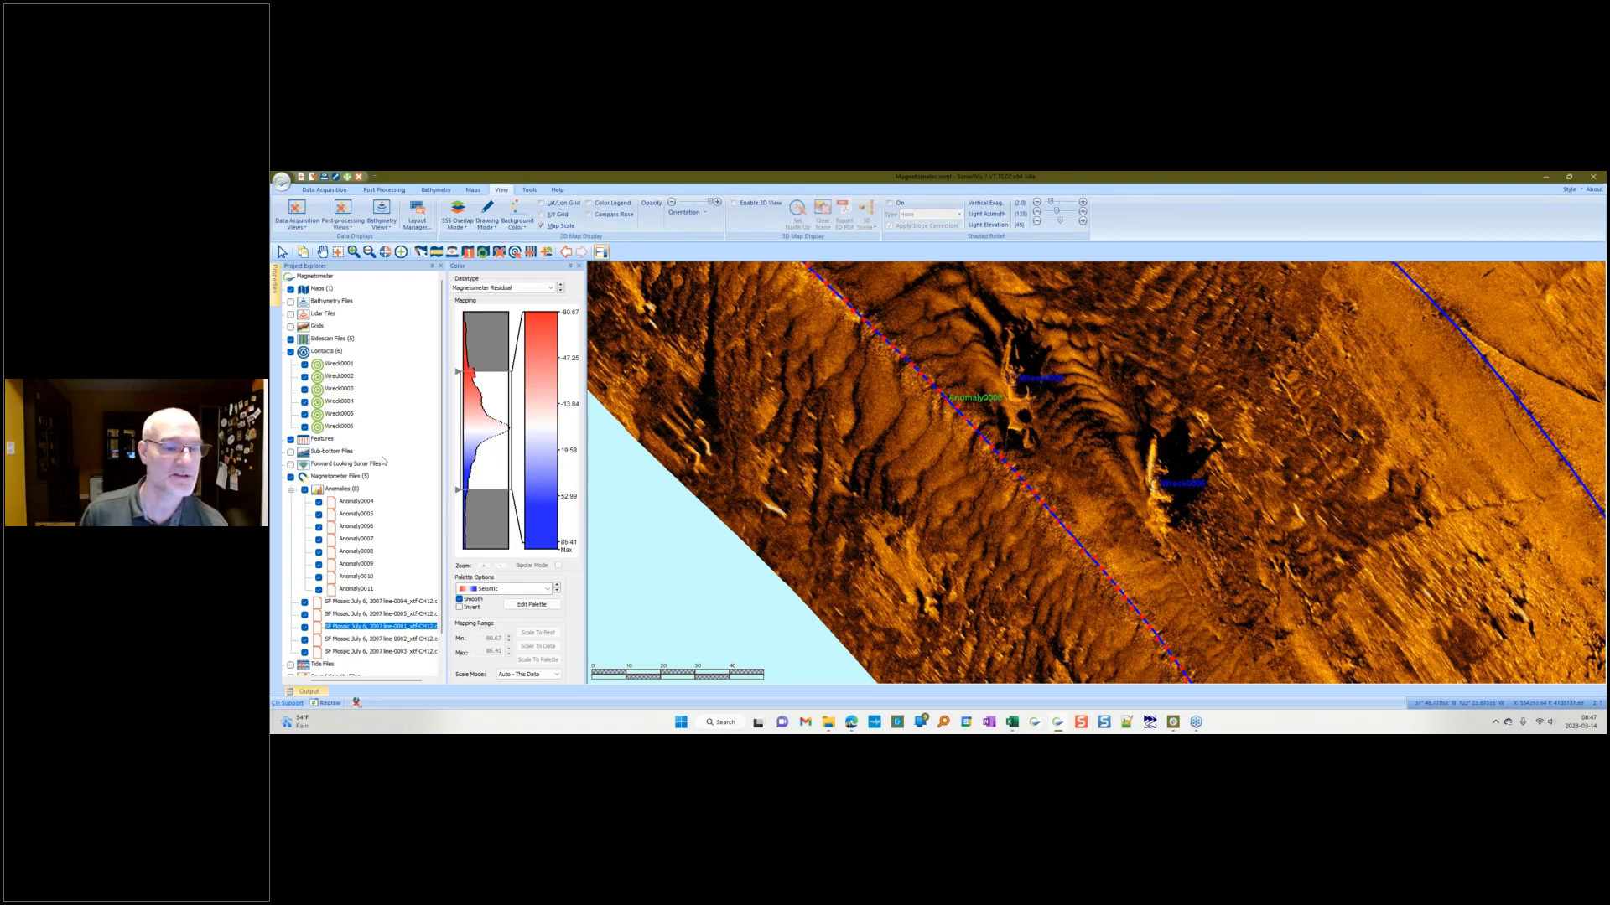
{"action": "left_click", "coordinate": [340, 414]}
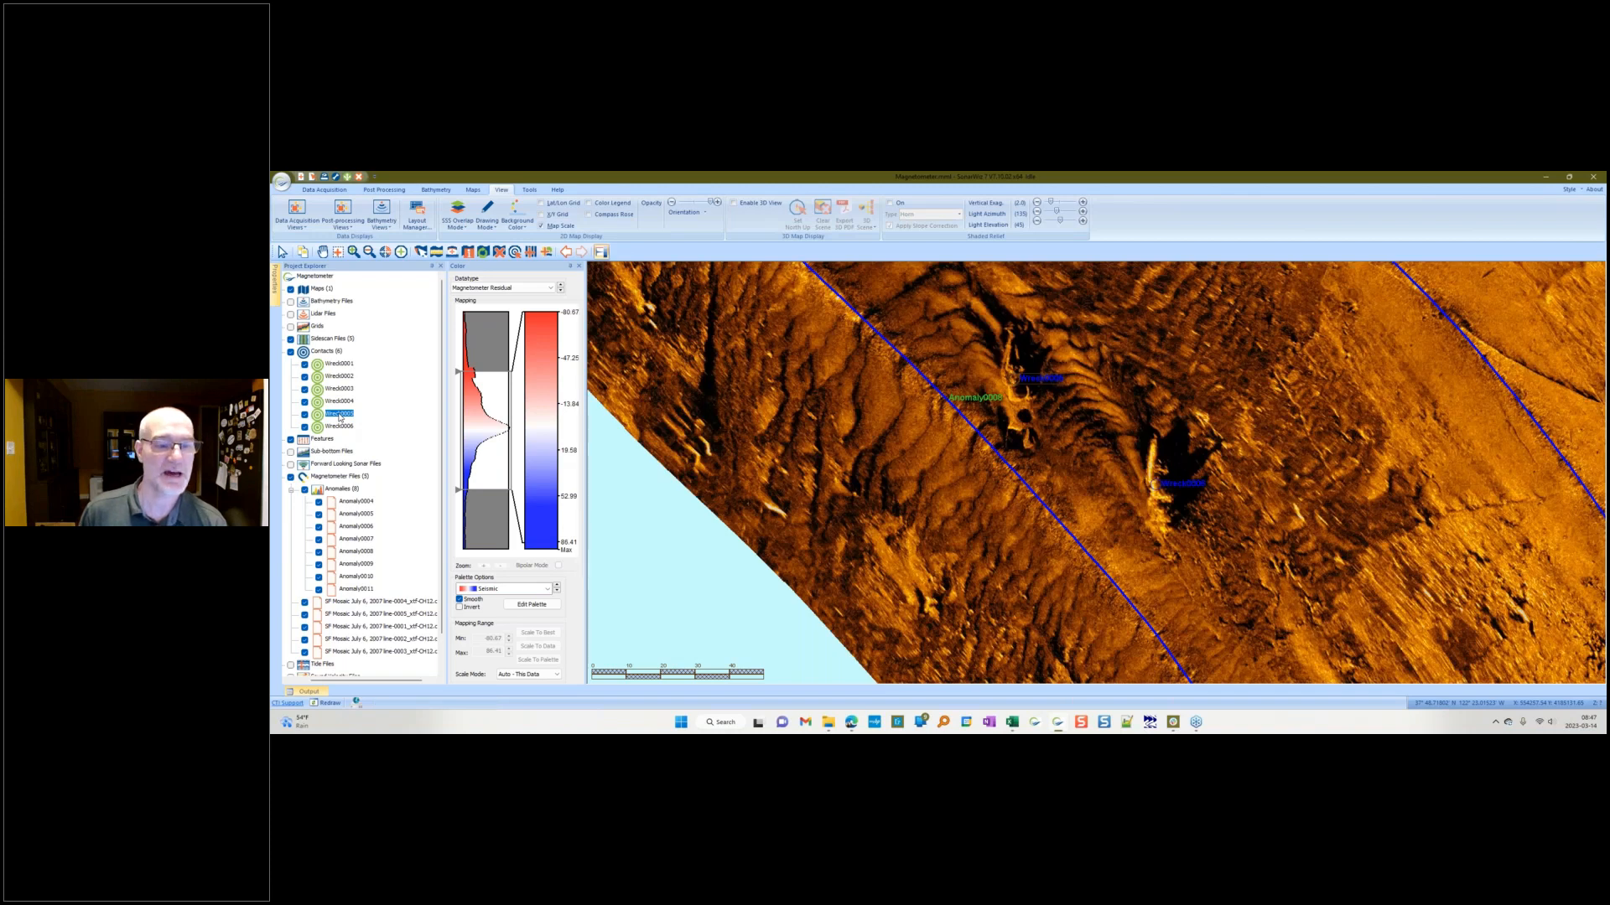
{"action": "double_click", "coordinate": [340, 414]}
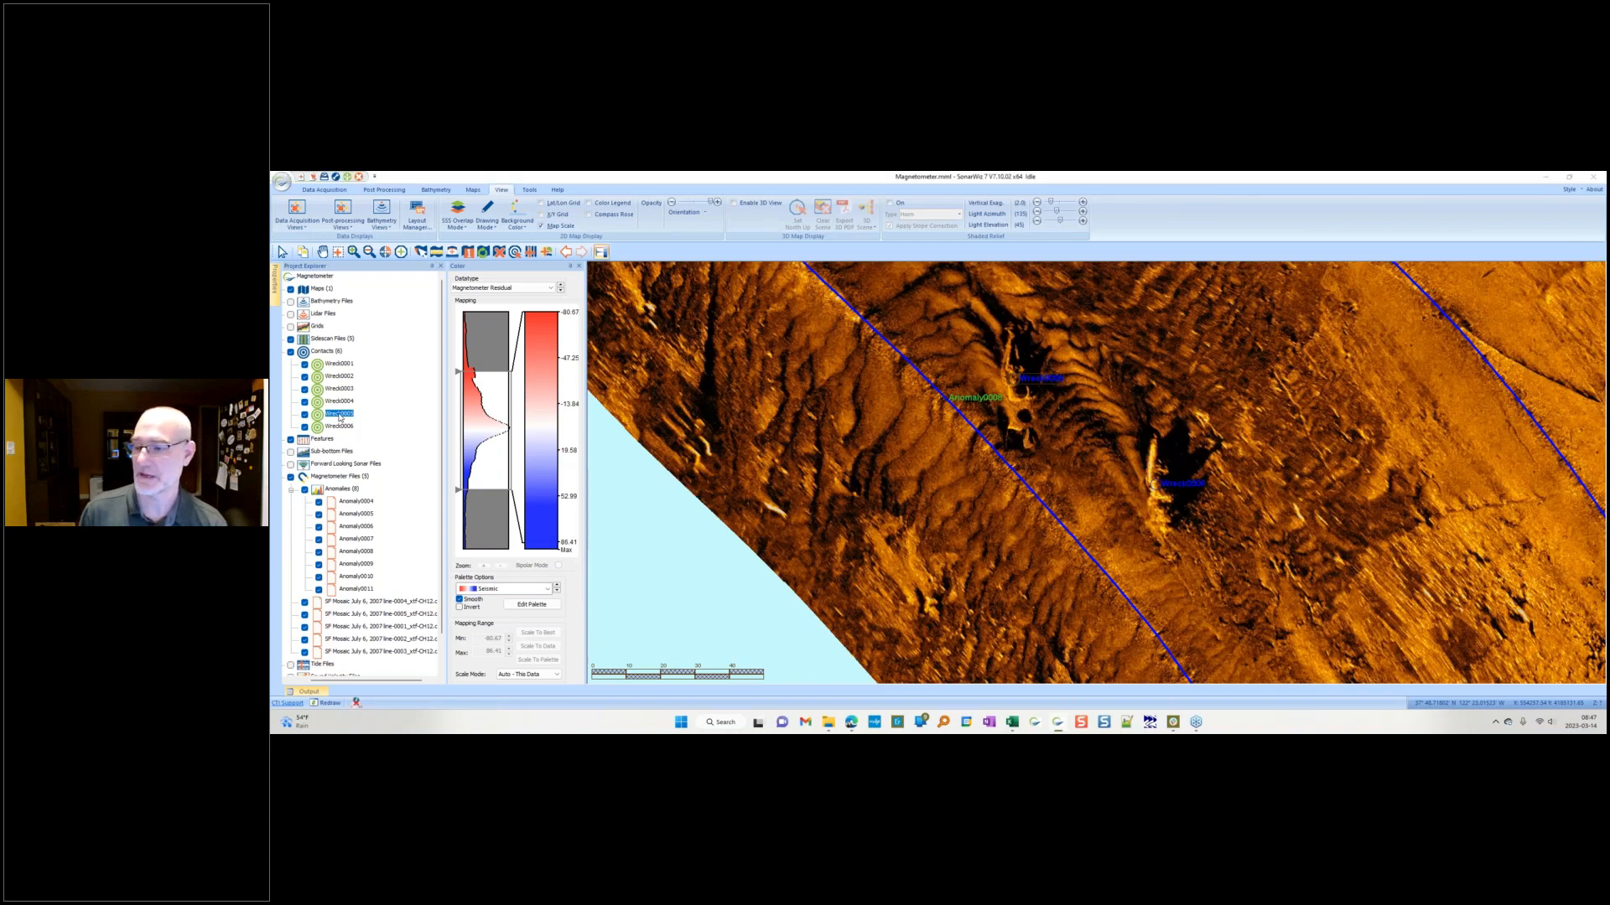
{"action": "double_click", "coordinate": [1109, 576]}
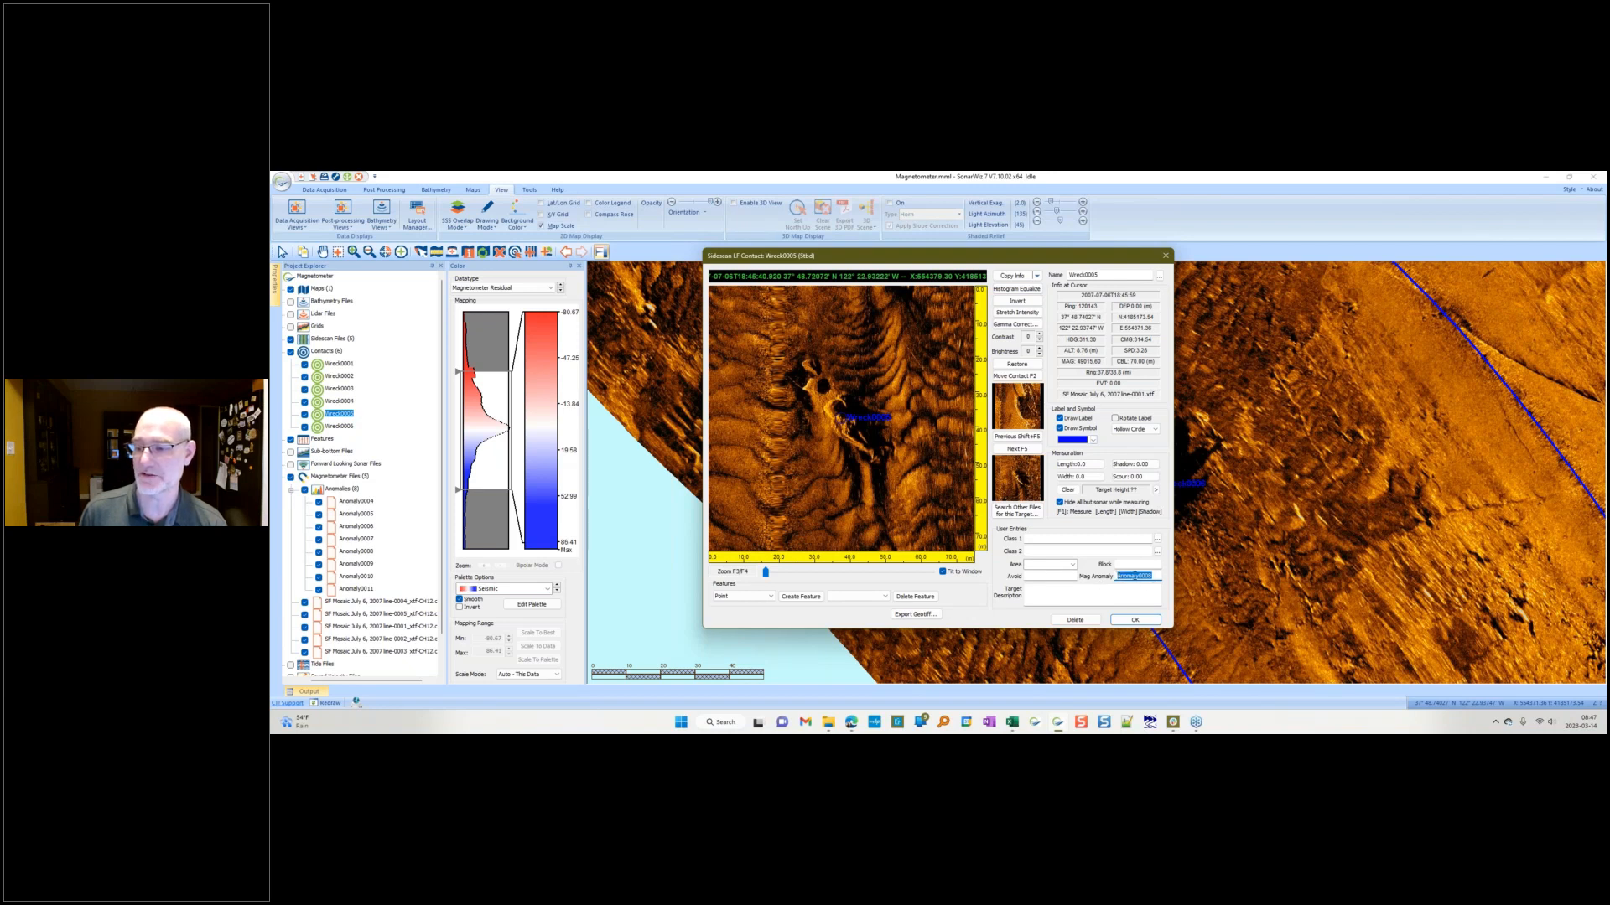
{"action": "left_click", "coordinate": [1158, 575]}
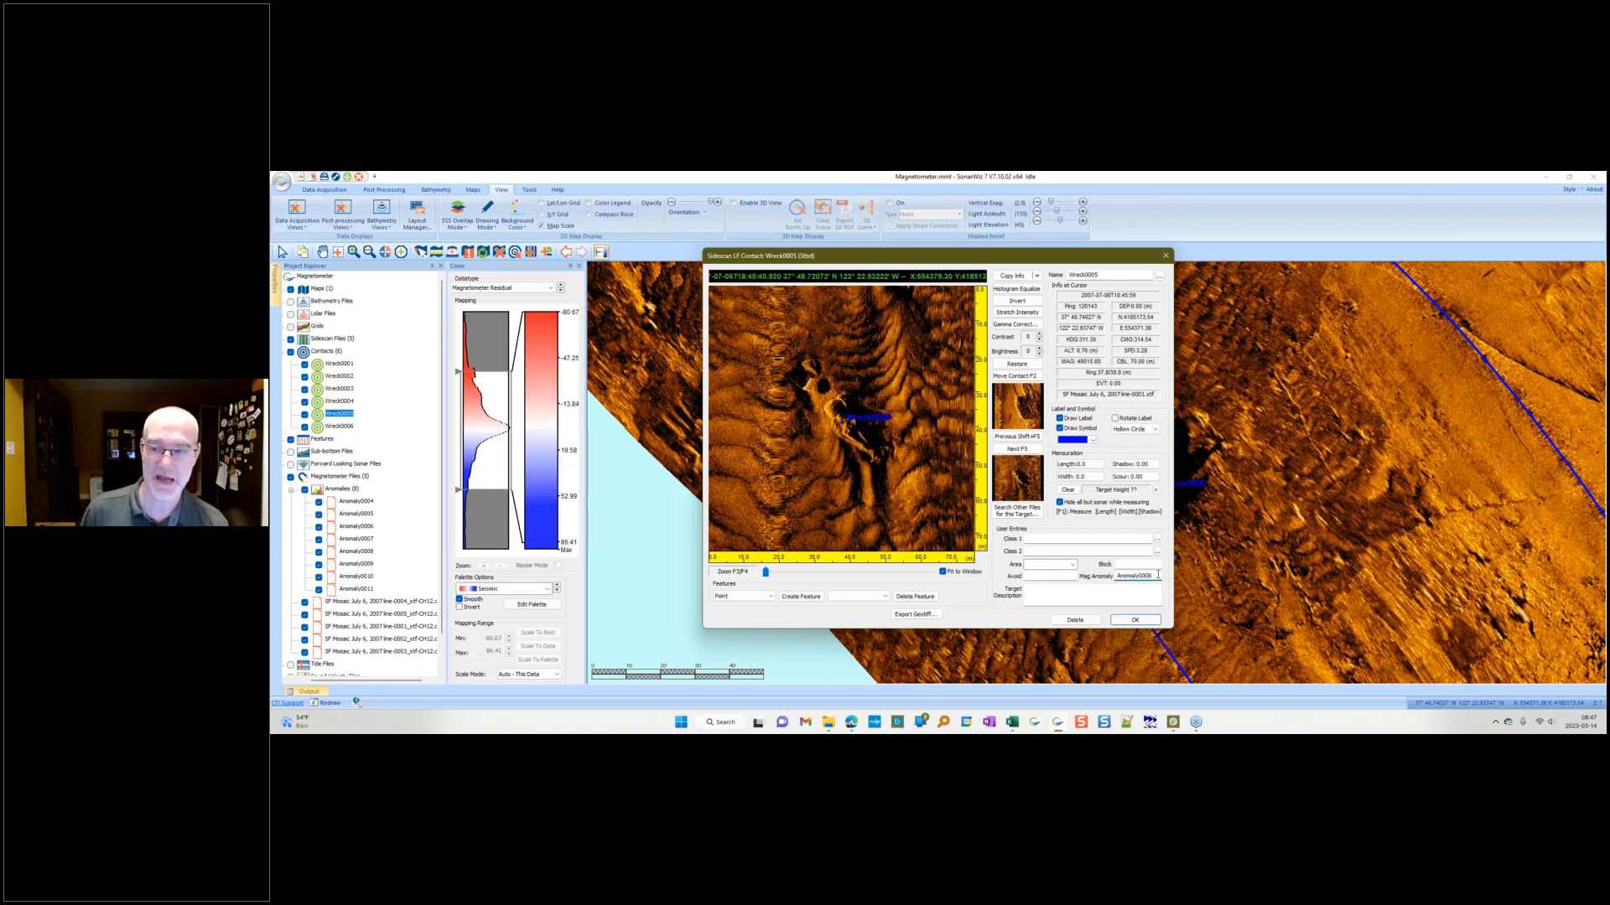
{"action": "left_click", "coordinate": [1166, 257]}
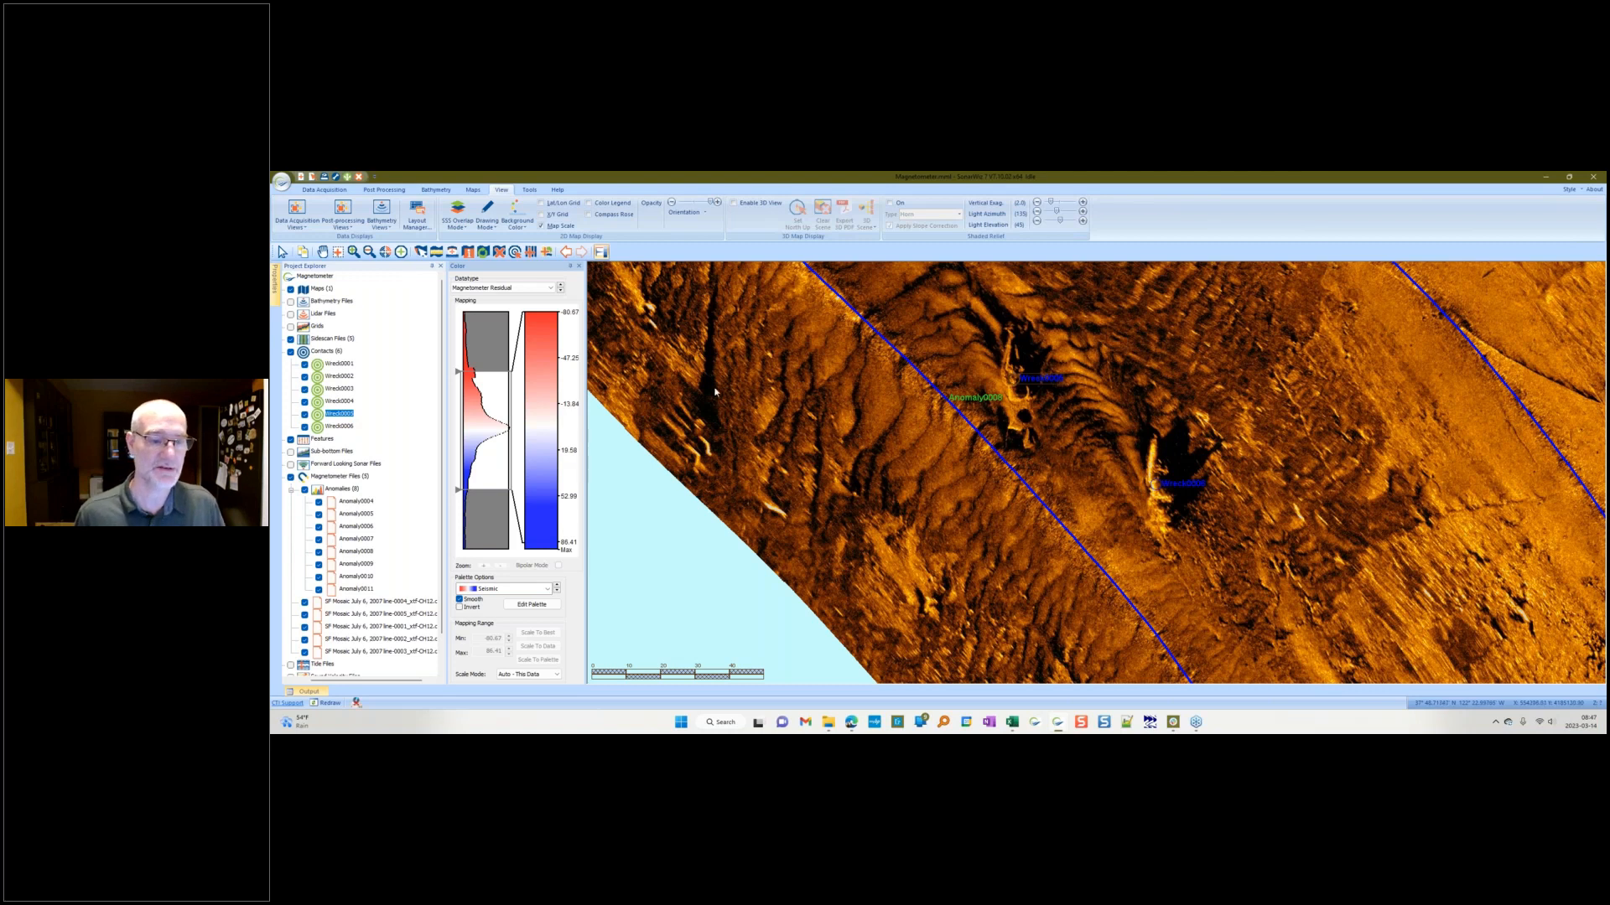
Step: Open a different project from the recent projects list
{"action": "left_click", "coordinate": [282, 181]}
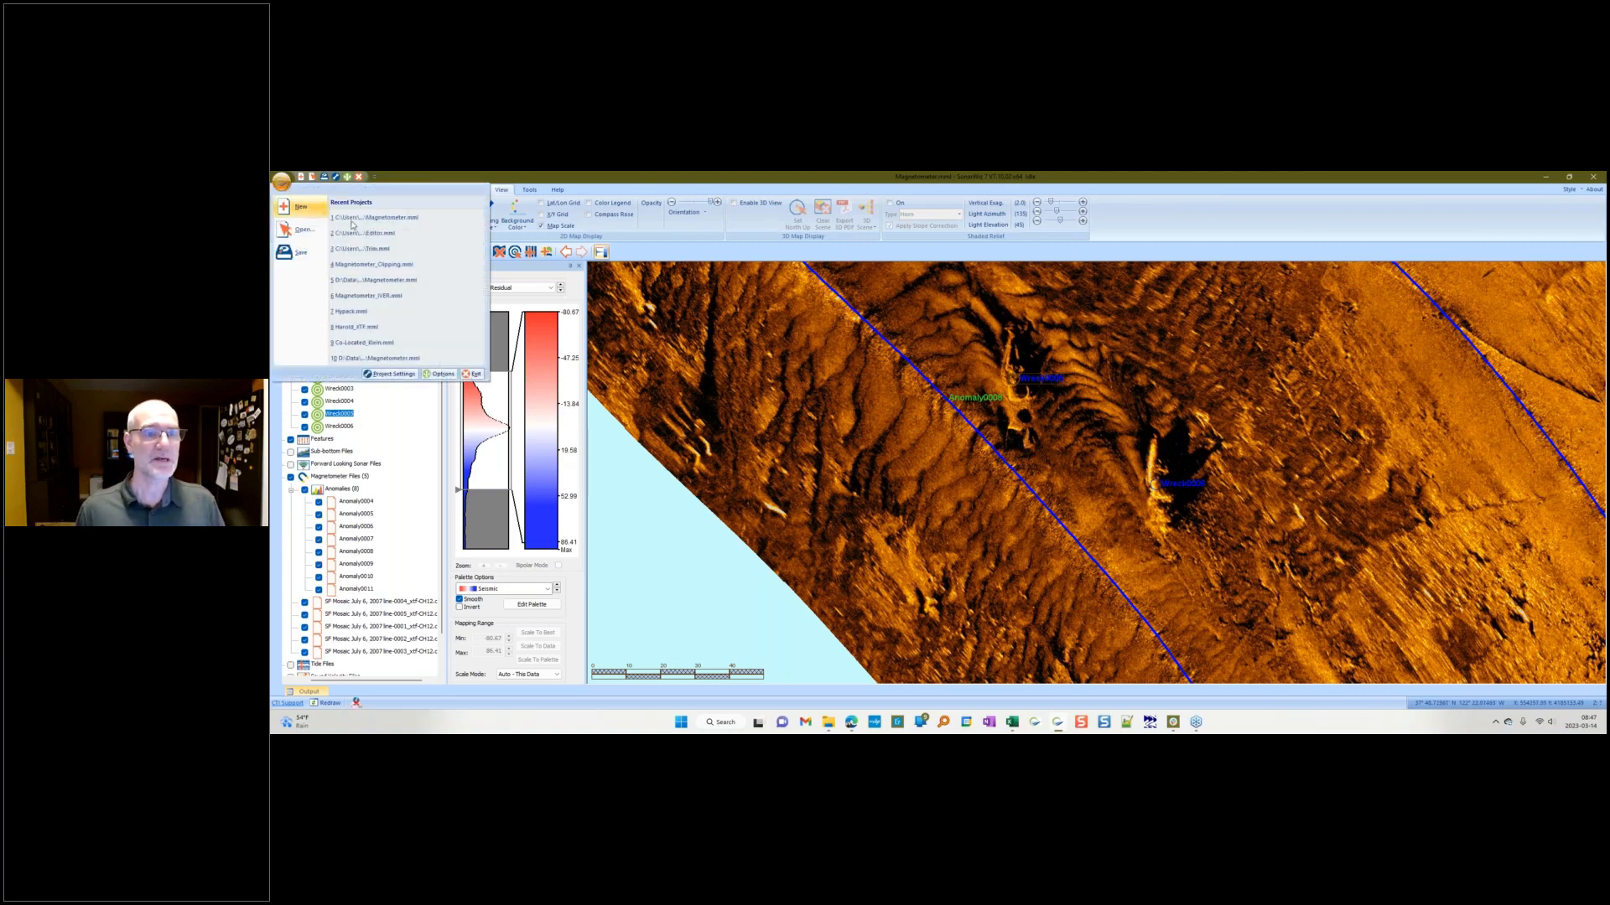
{"action": "left_click", "coordinate": [355, 234]}
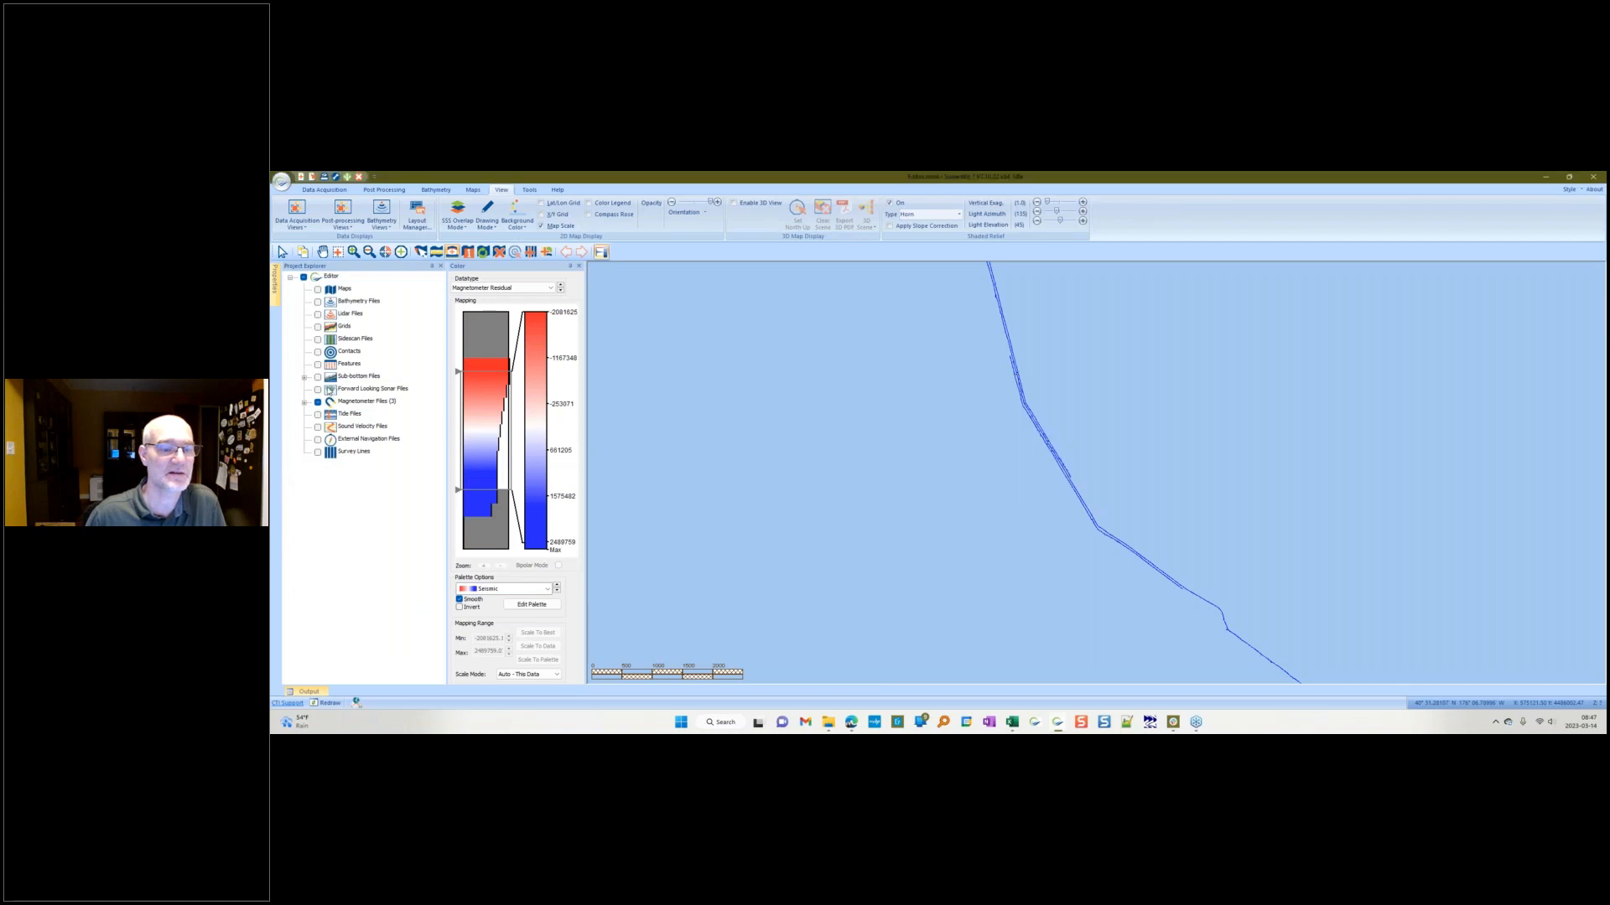
Step: Open the first magnetometer file of the project in the trace editor and move the editor window aside
{"action": "left_click", "coordinate": [304, 403]}
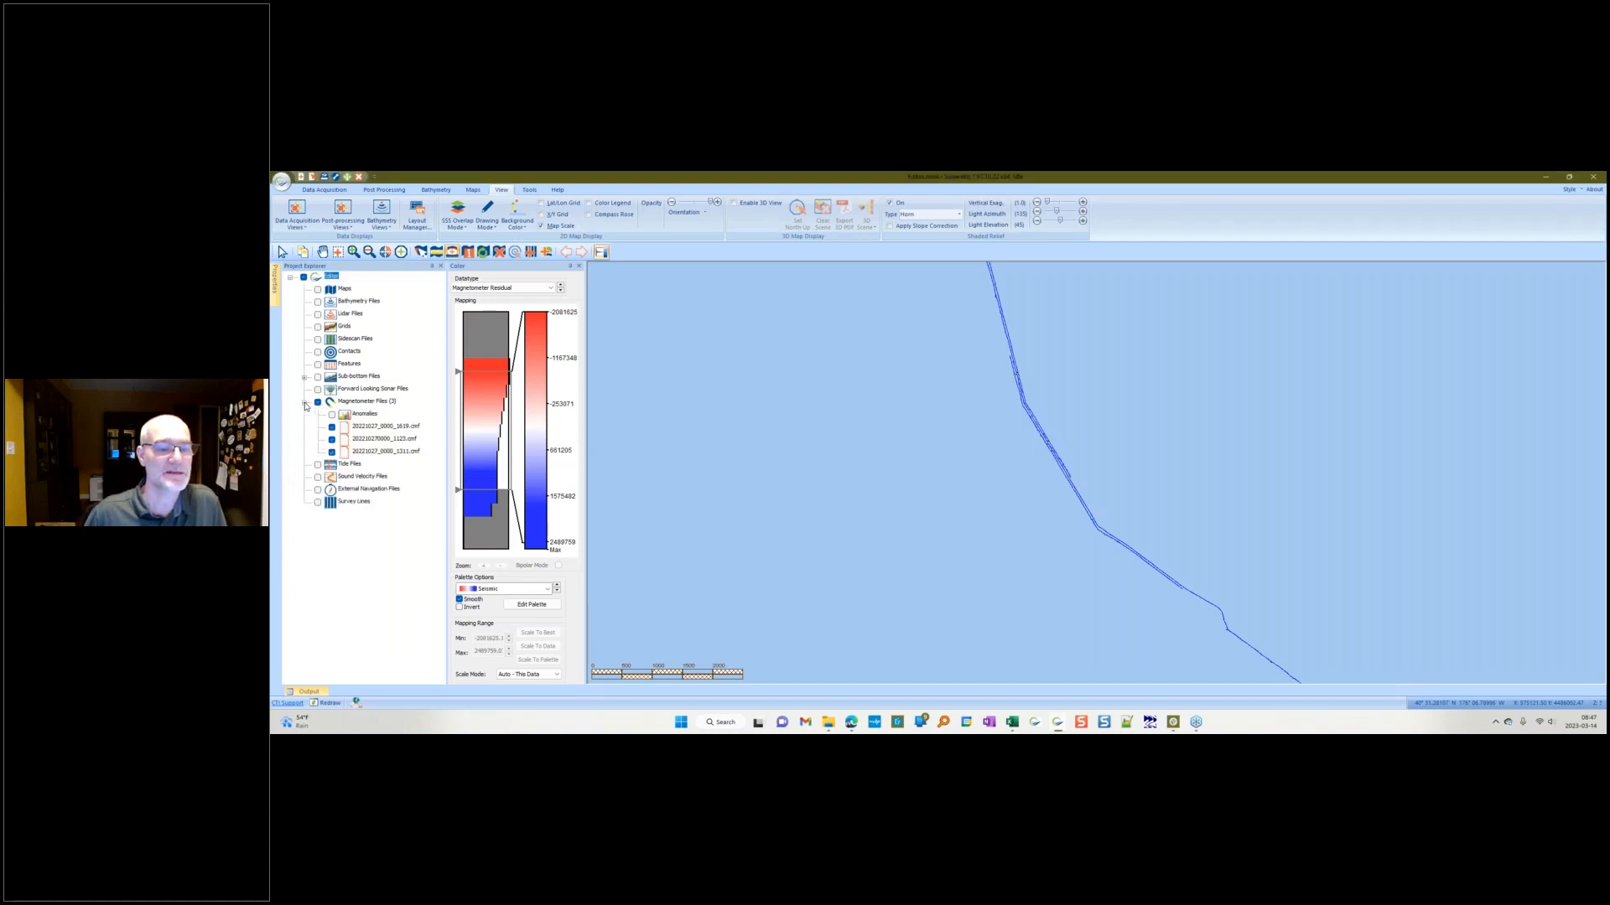
{"action": "left_click", "coordinate": [385, 426]}
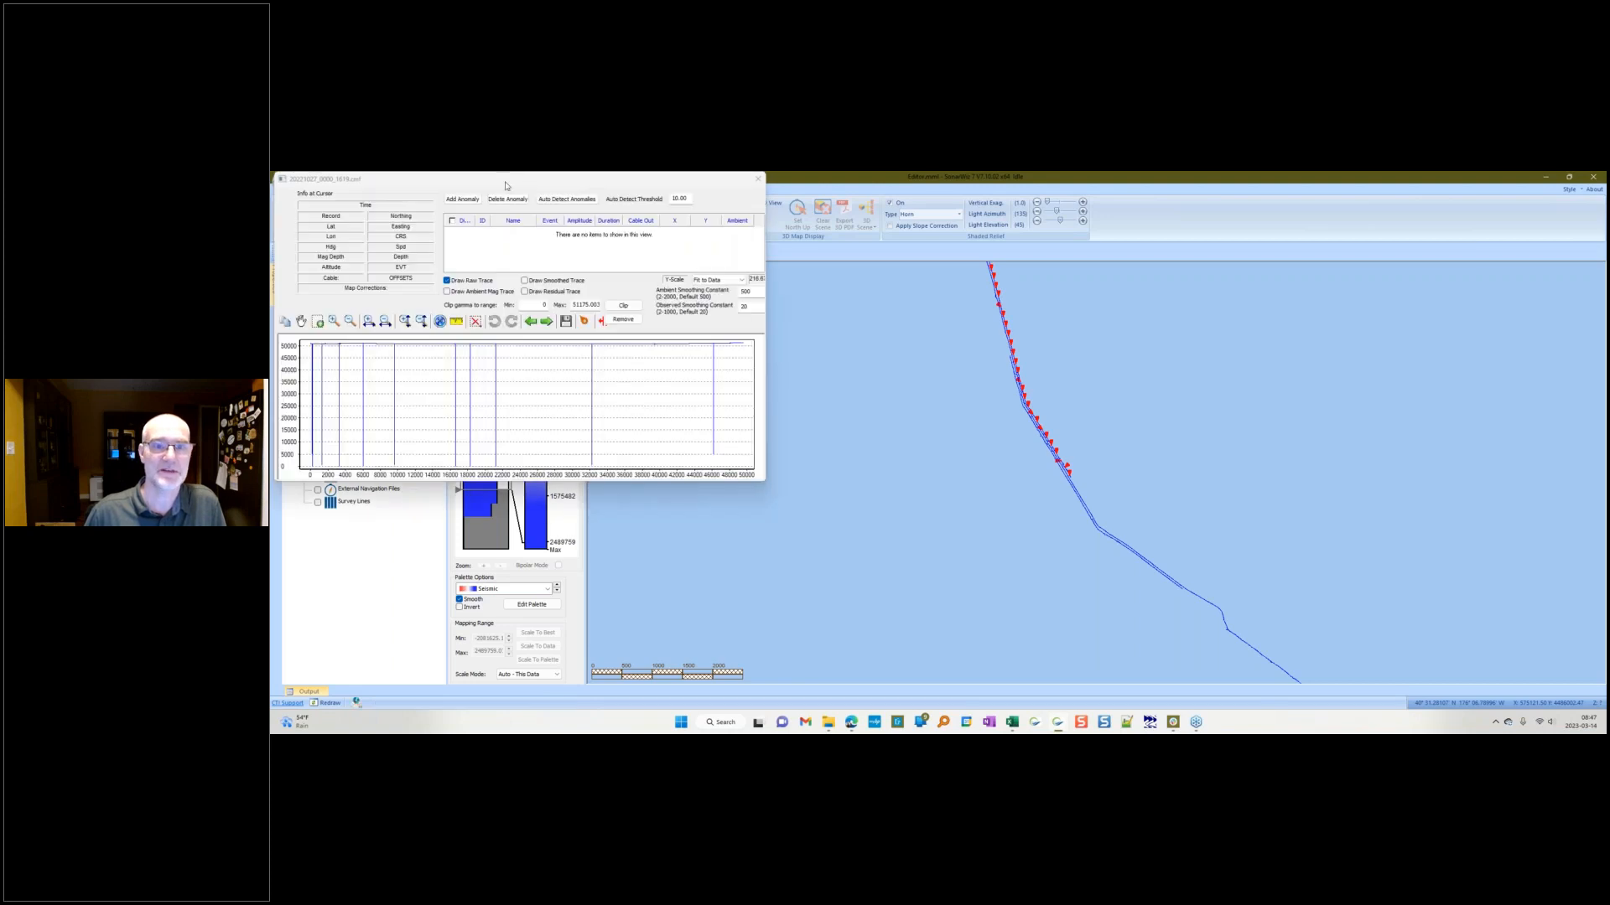
{"action": "left_click_drag", "start_coordinate": [504, 184], "coordinate": [891, 272]}
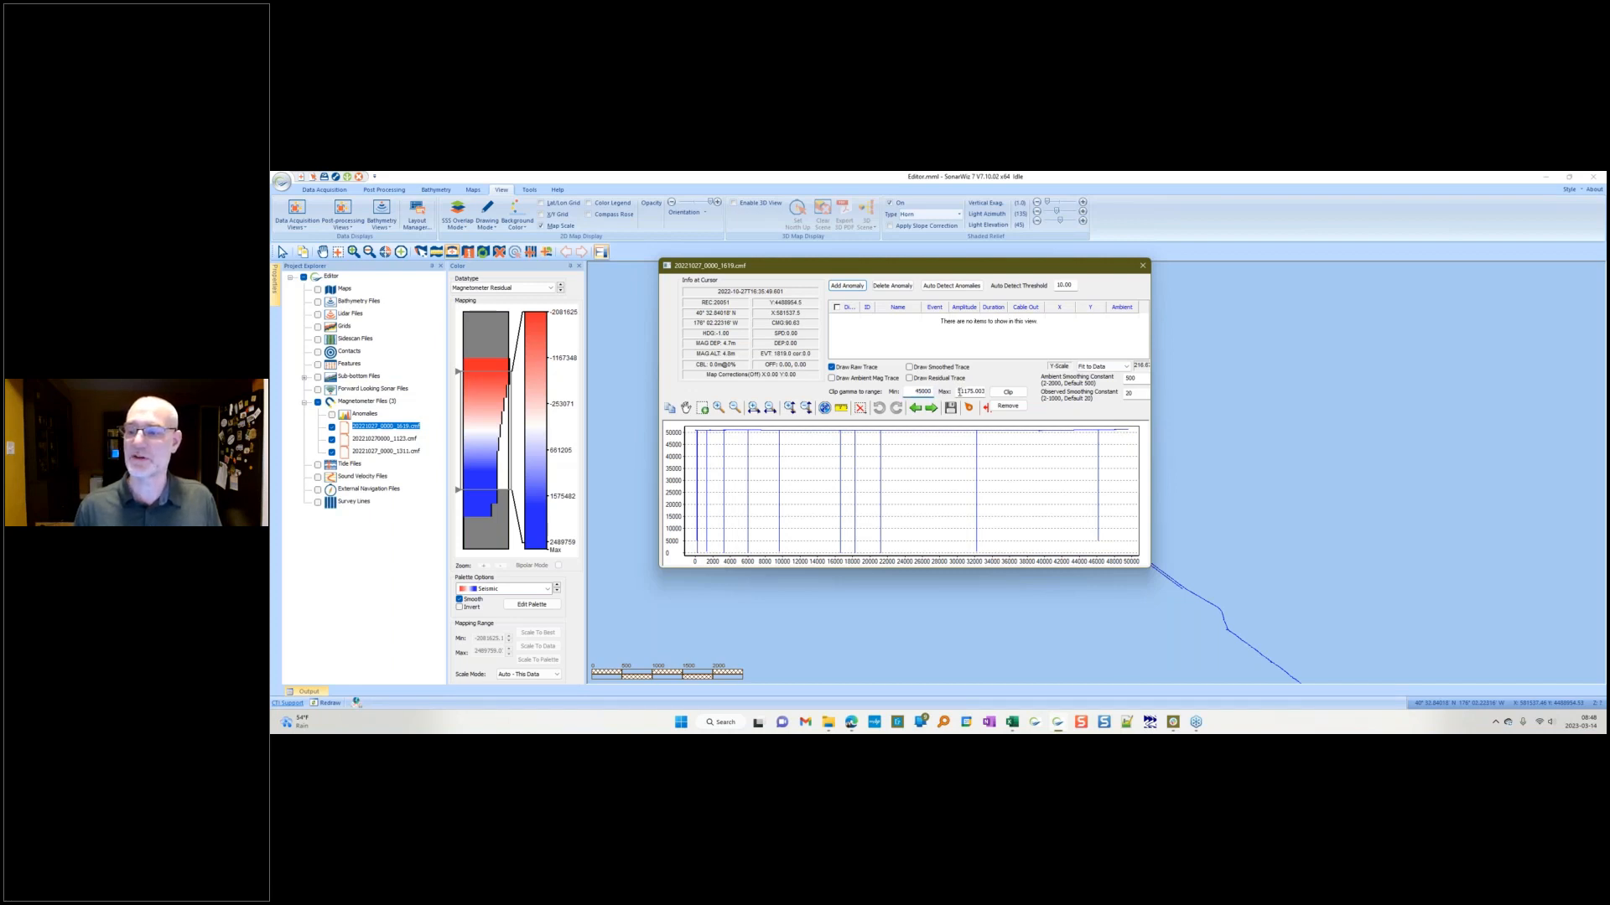
Step: Try clipping the first file's trace to a narrower gamma range, discarding the change when switching to the next file
{"action": "double_click", "coordinate": [959, 392]}
{"action": "type", "text": "55000"}
{"action": "left_click", "coordinate": [1007, 406]}
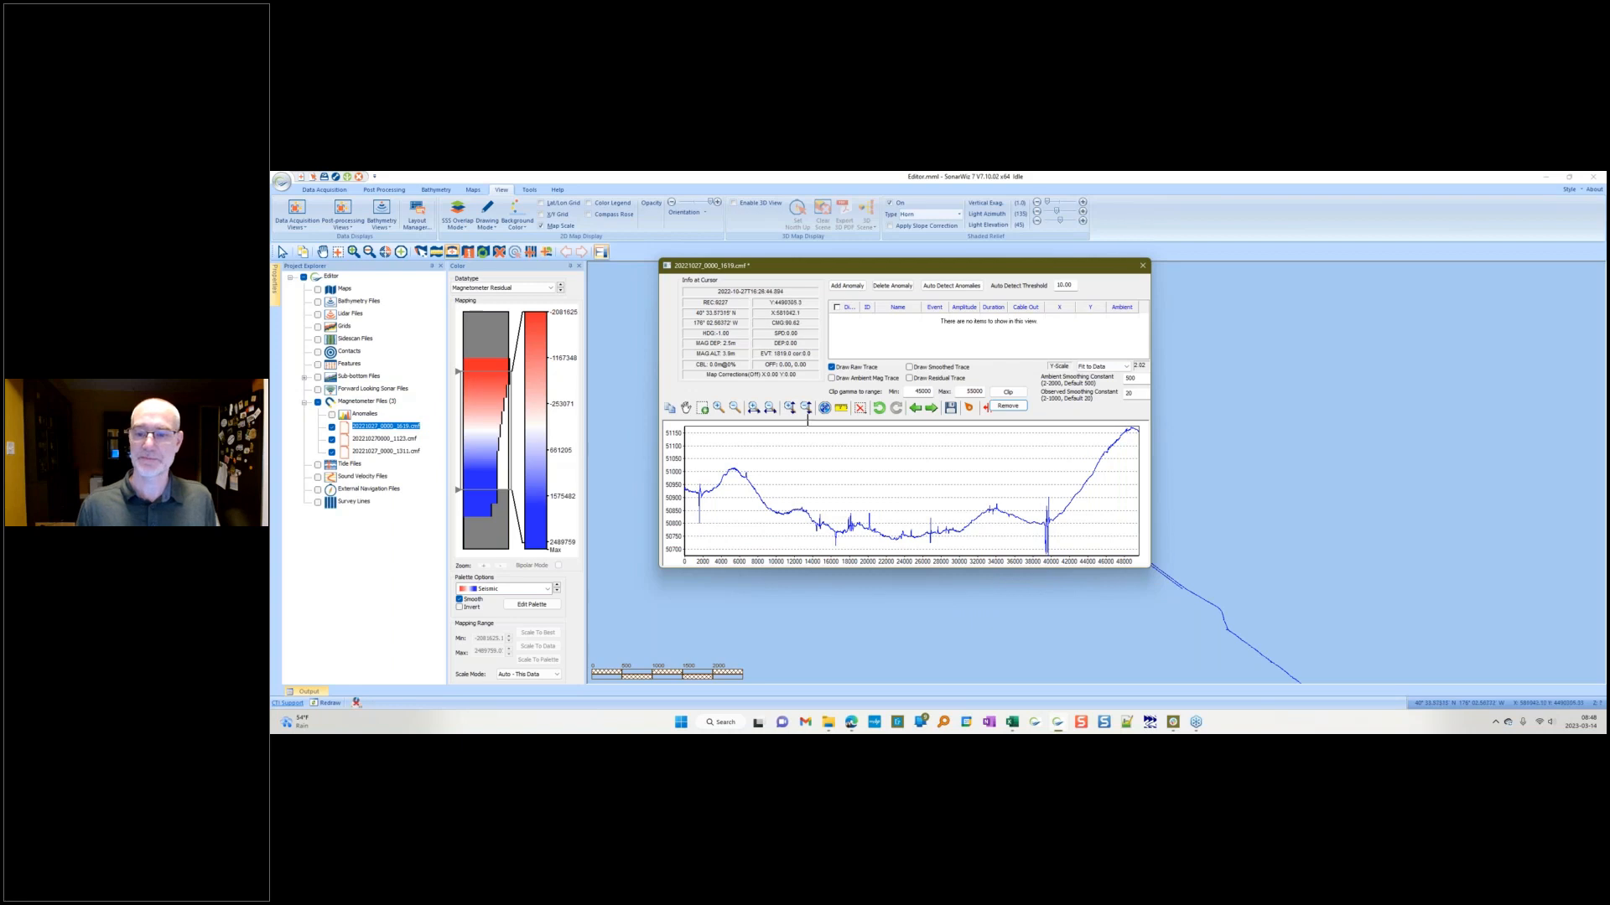
{"action": "left_click", "coordinate": [930, 409]}
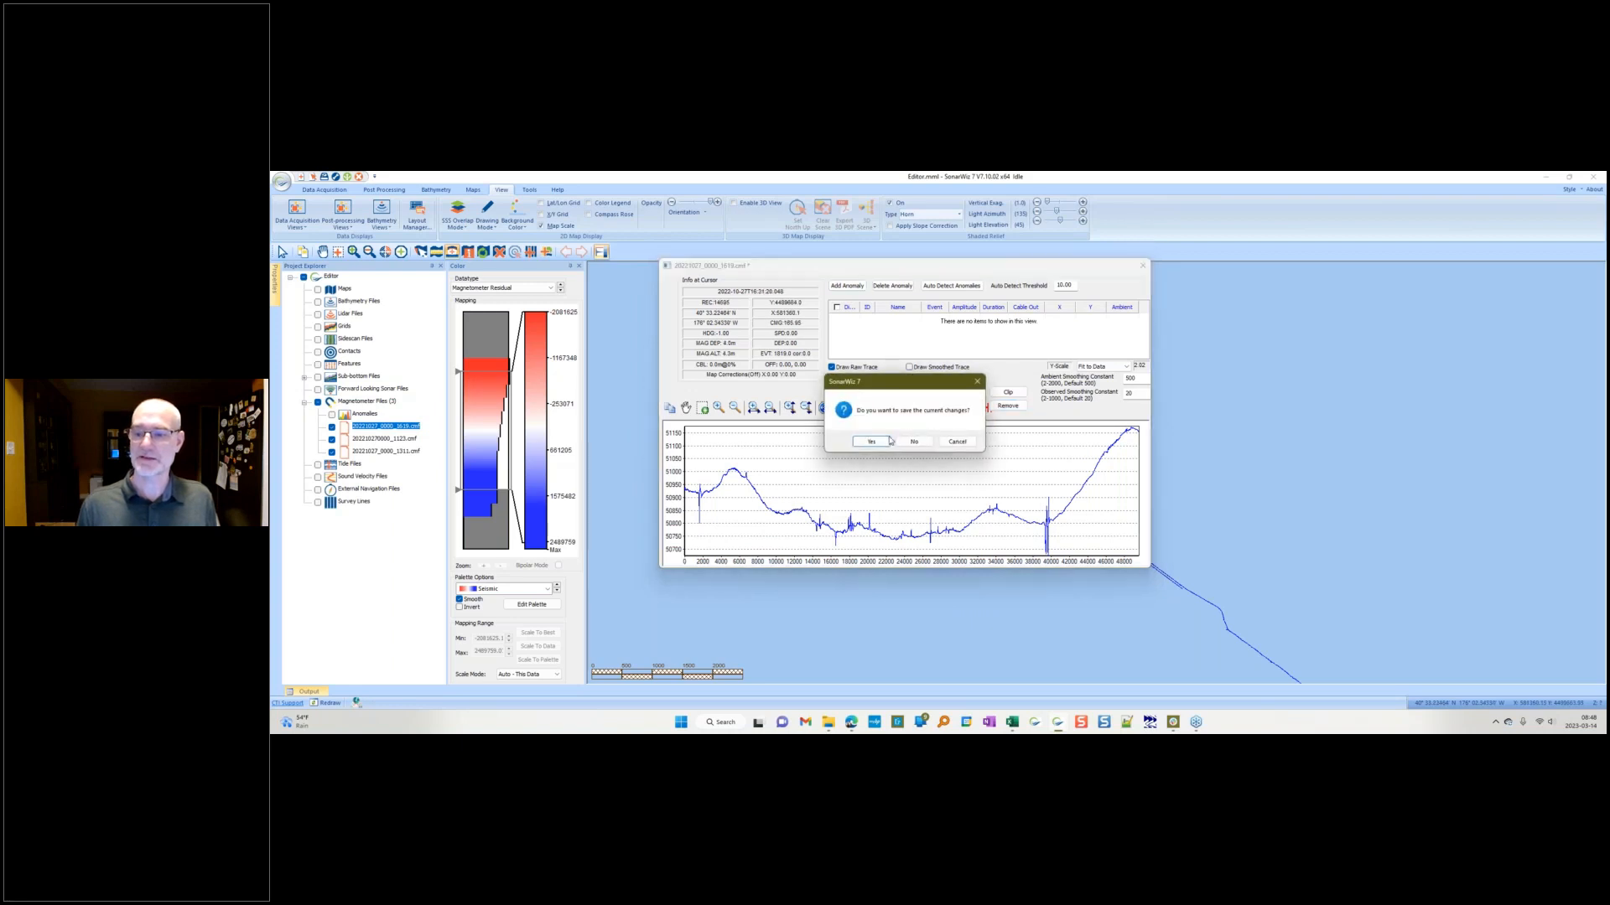
{"action": "left_click", "coordinate": [912, 442]}
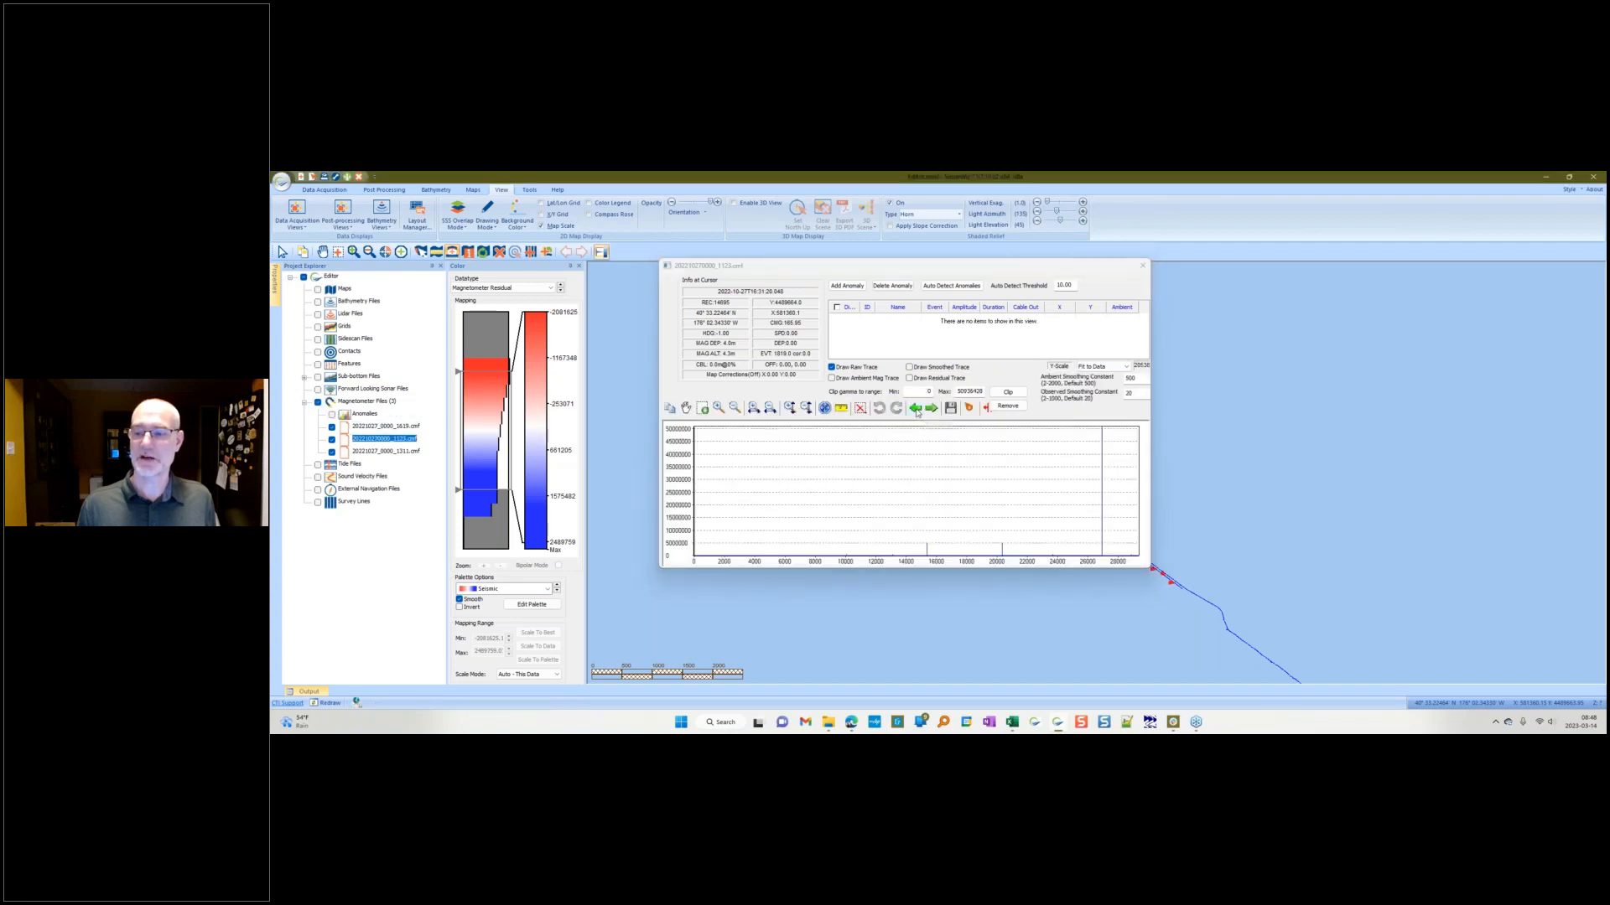
Step: Return to the first file, delete the low-value spike regions from its raw trace, and save the file
{"action": "left_click", "coordinate": [916, 409]}
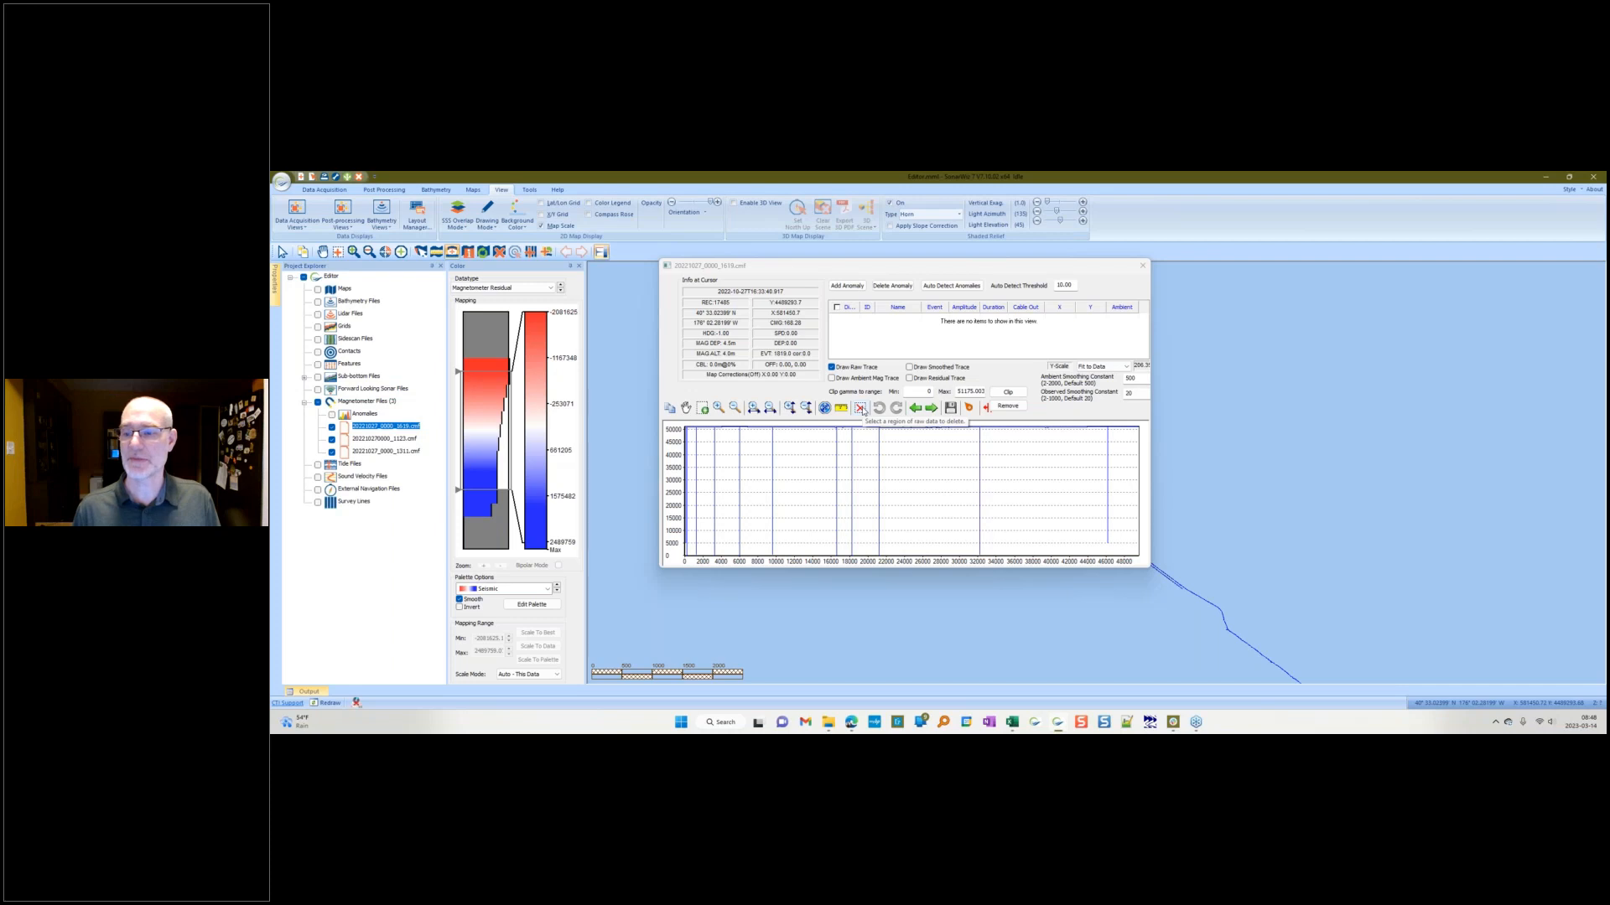
{"action": "left_click", "coordinate": [861, 410]}
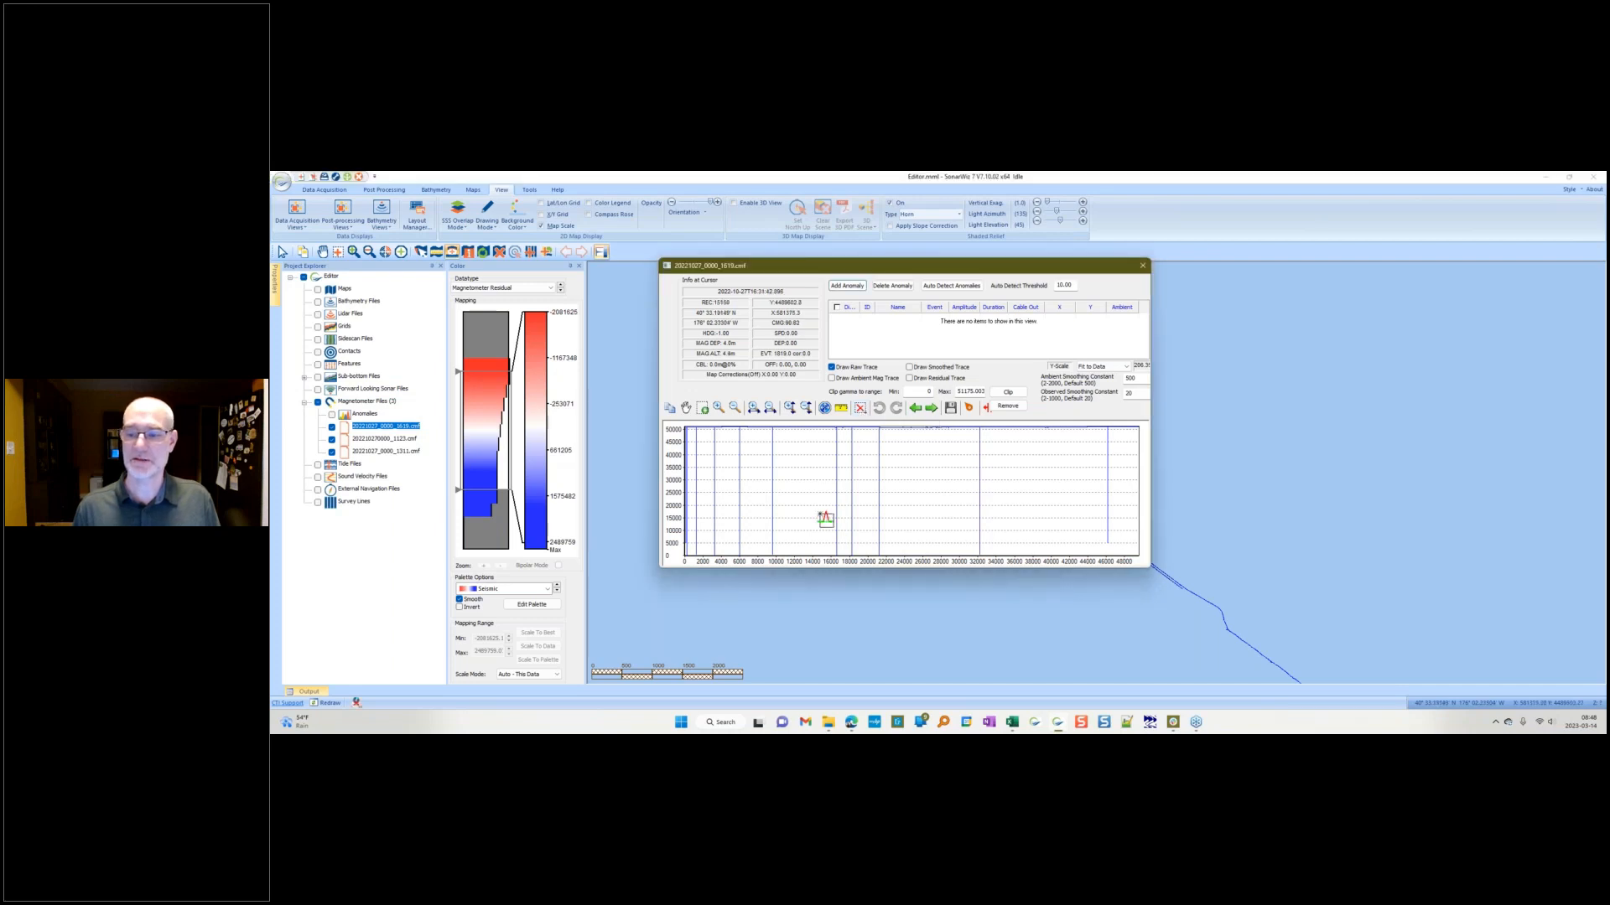
{"action": "mouse_move", "coordinate": [685, 533]}
{"action": "left_mouse_down"}
{"action": "mouse_move", "coordinate": [751, 554]}
{"action": "mouse_move", "coordinate": [1124, 563]}
{"action": "left_mouse_up"}
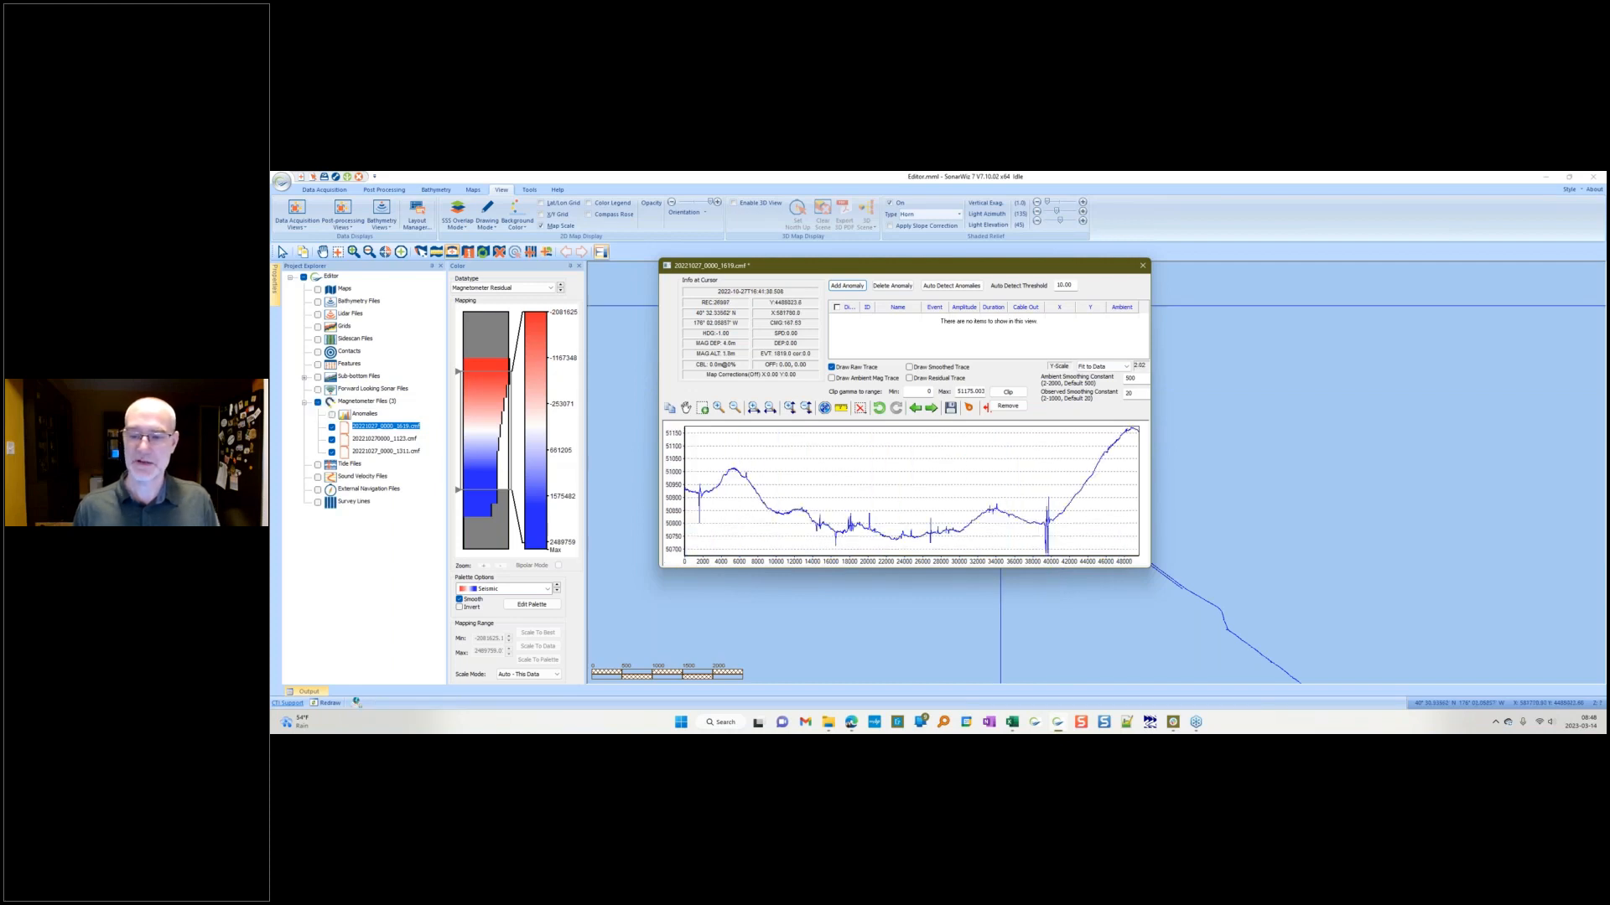
{"action": "left_click_drag", "start_coordinate": [693, 515], "coordinate": [706, 529]}
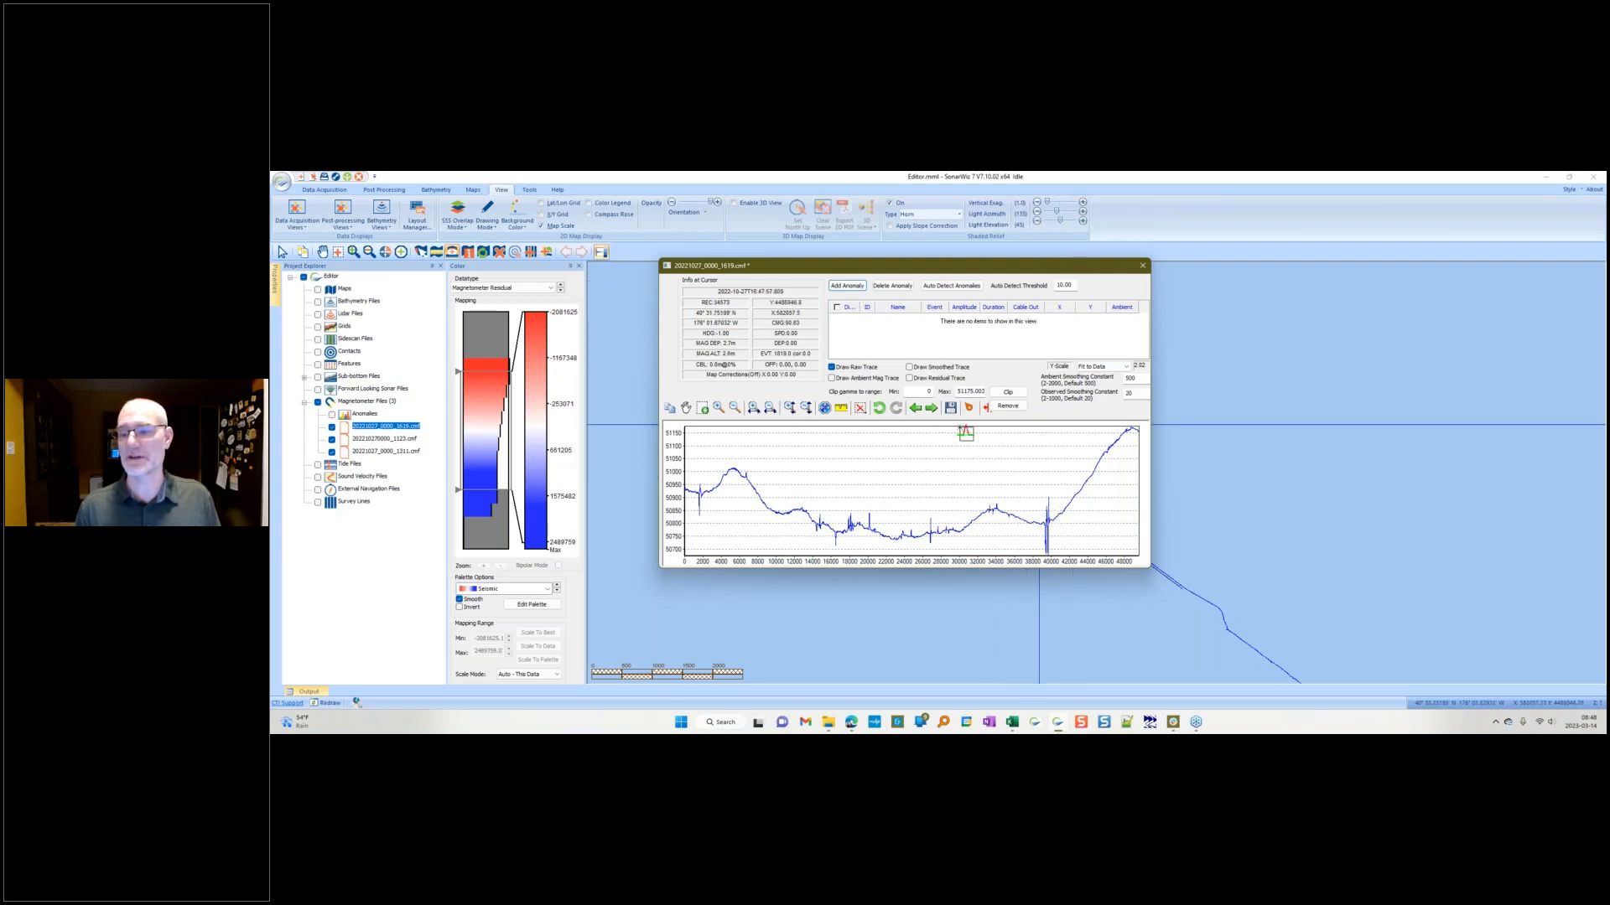
{"action": "left_click", "coordinate": [950, 408]}
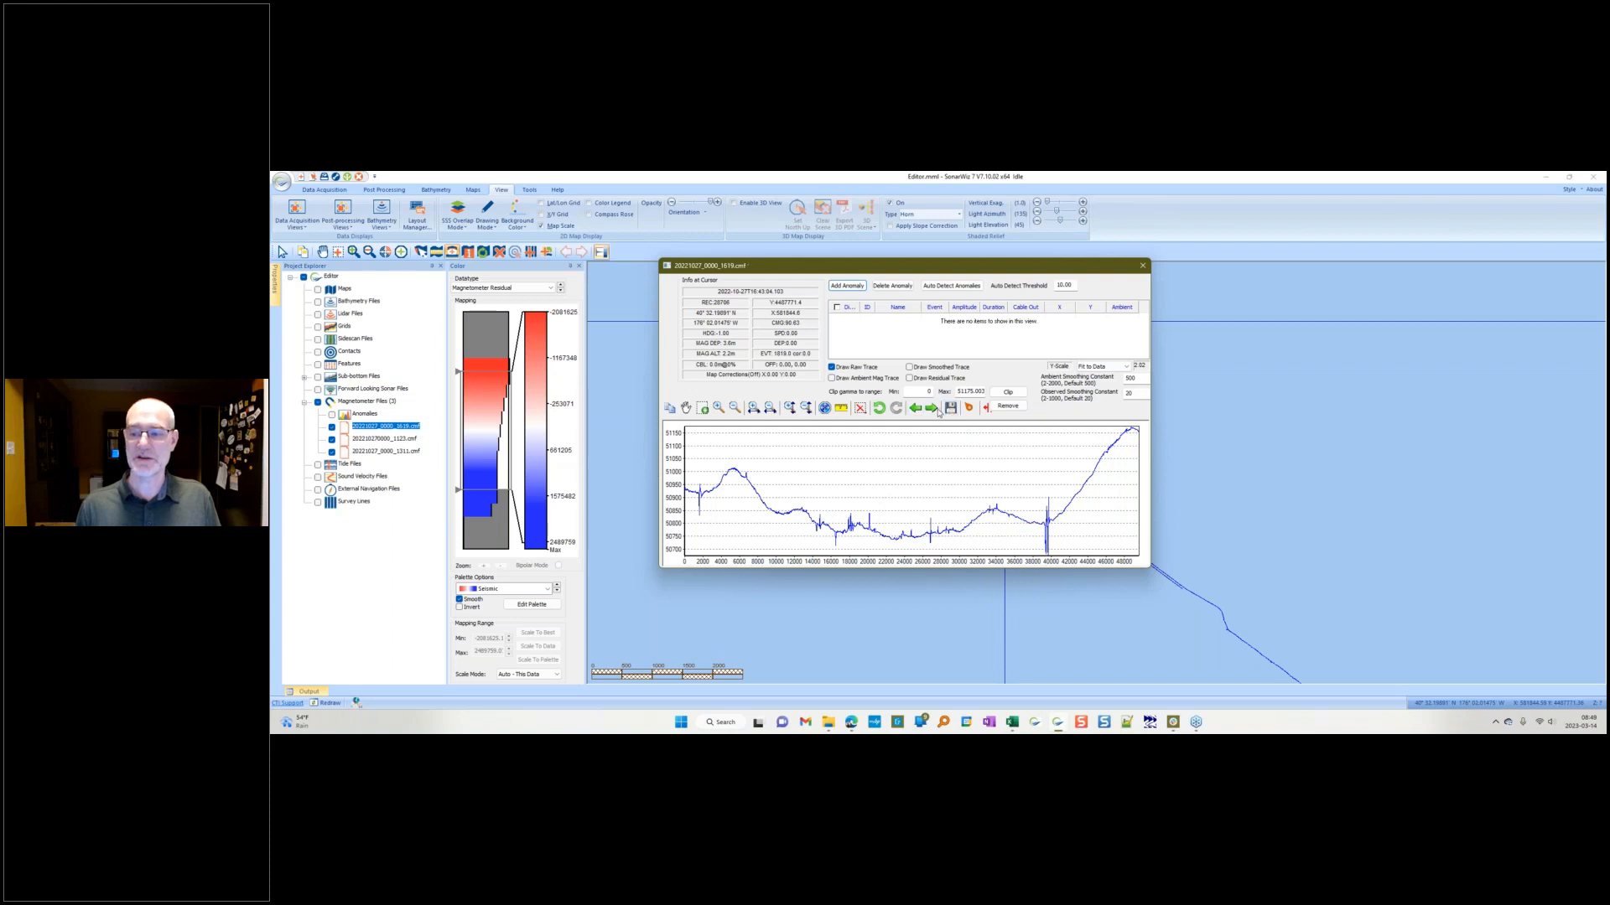
Step: Move to the second magnetometer file, delete its spike regions from the raw trace, and close the trace editor
{"action": "left_click", "coordinate": [931, 409]}
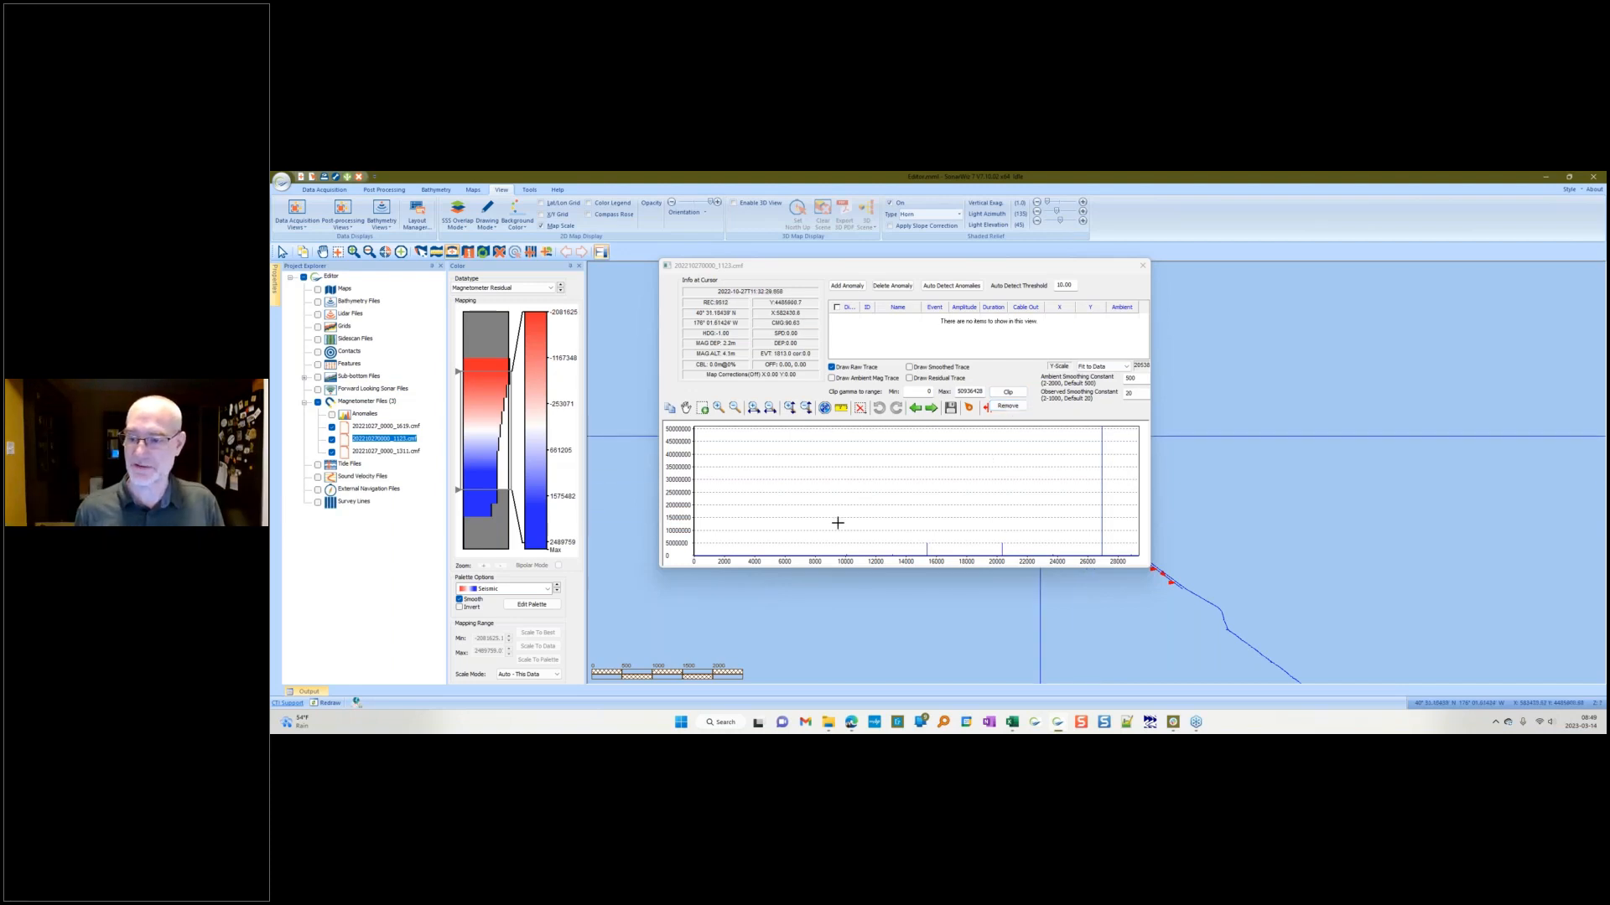
{"action": "left_click", "coordinate": [910, 504]}
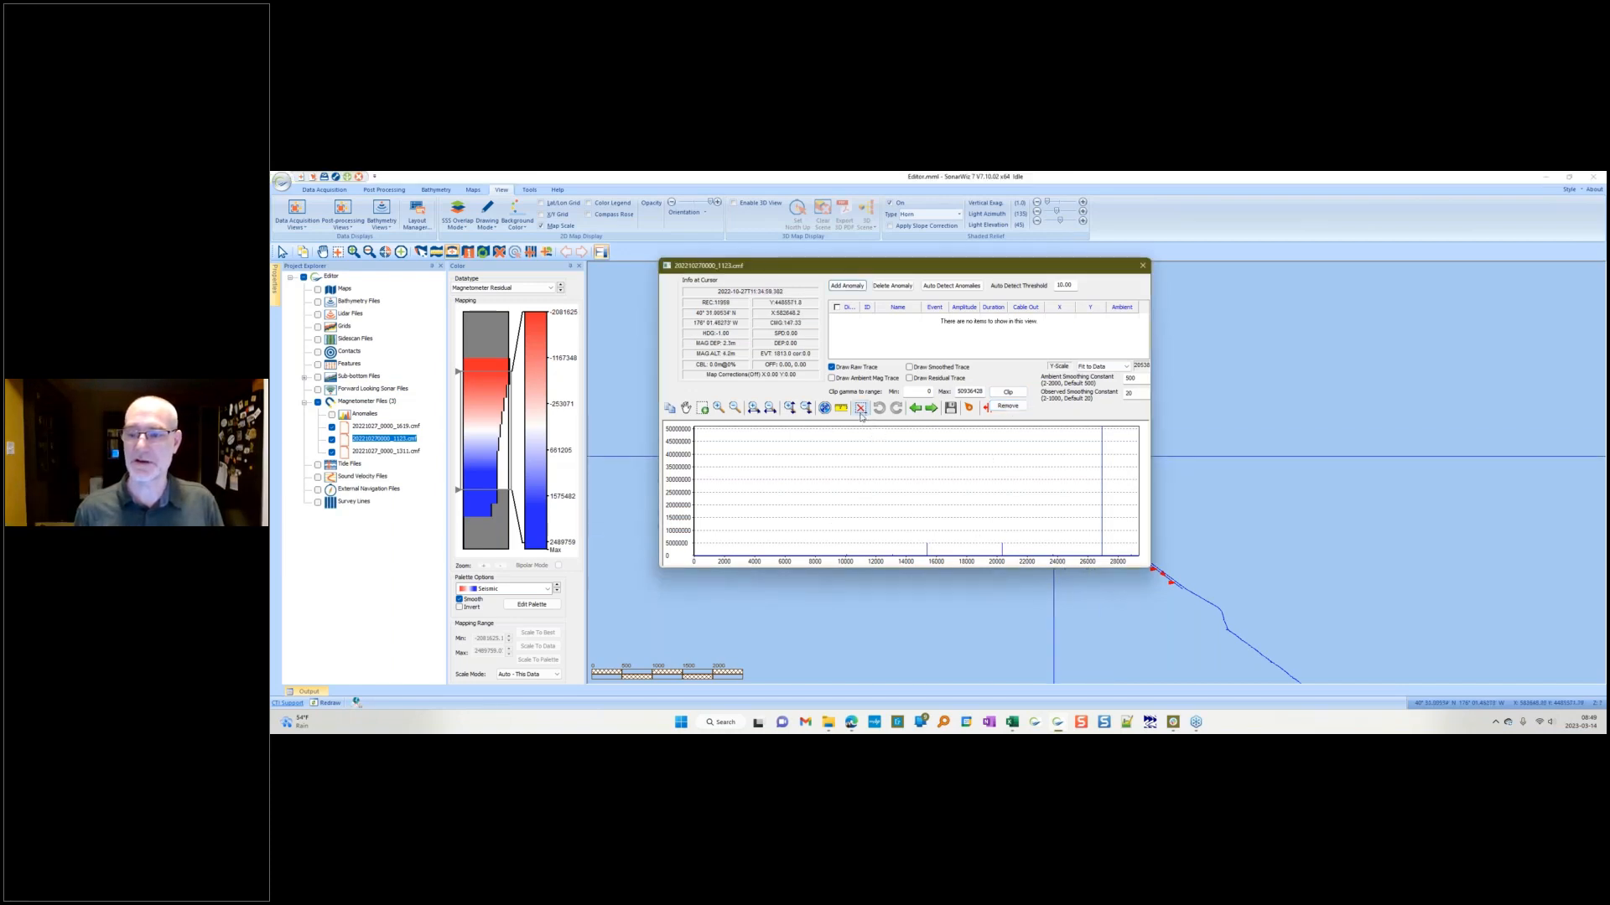
{"action": "left_click_drag", "start_coordinate": [912, 525], "coordinate": [1014, 547]}
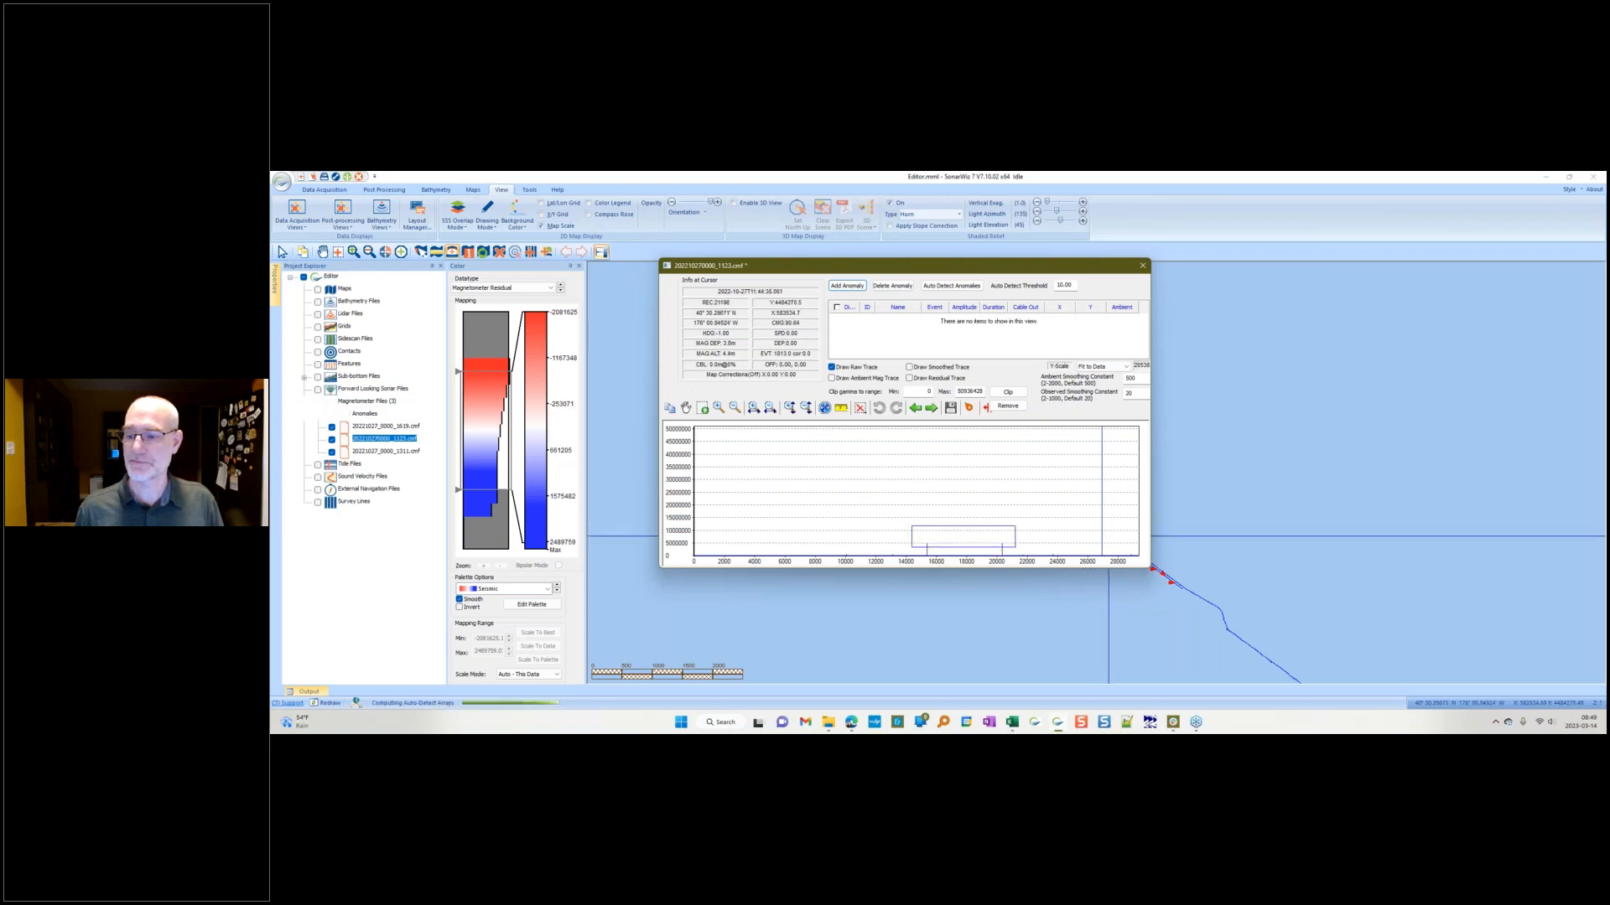
{"action": "left_click_drag", "start_coordinate": [1069, 454], "coordinate": [1109, 425]}
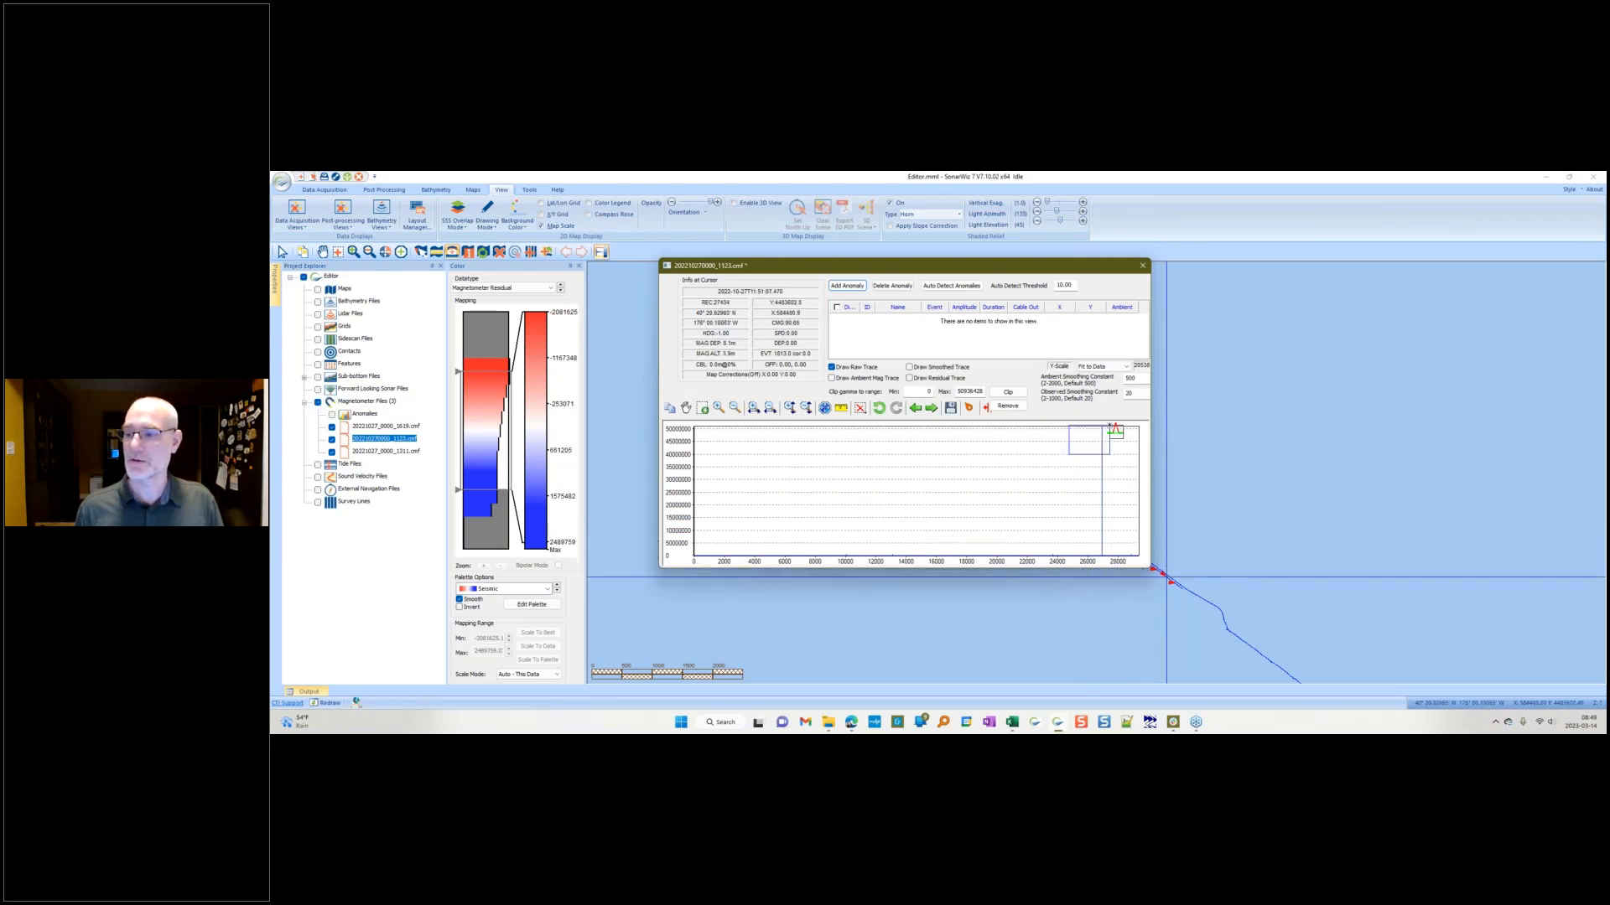
{"action": "left_click_drag", "start_coordinate": [820, 461], "coordinate": [1081, 423]}
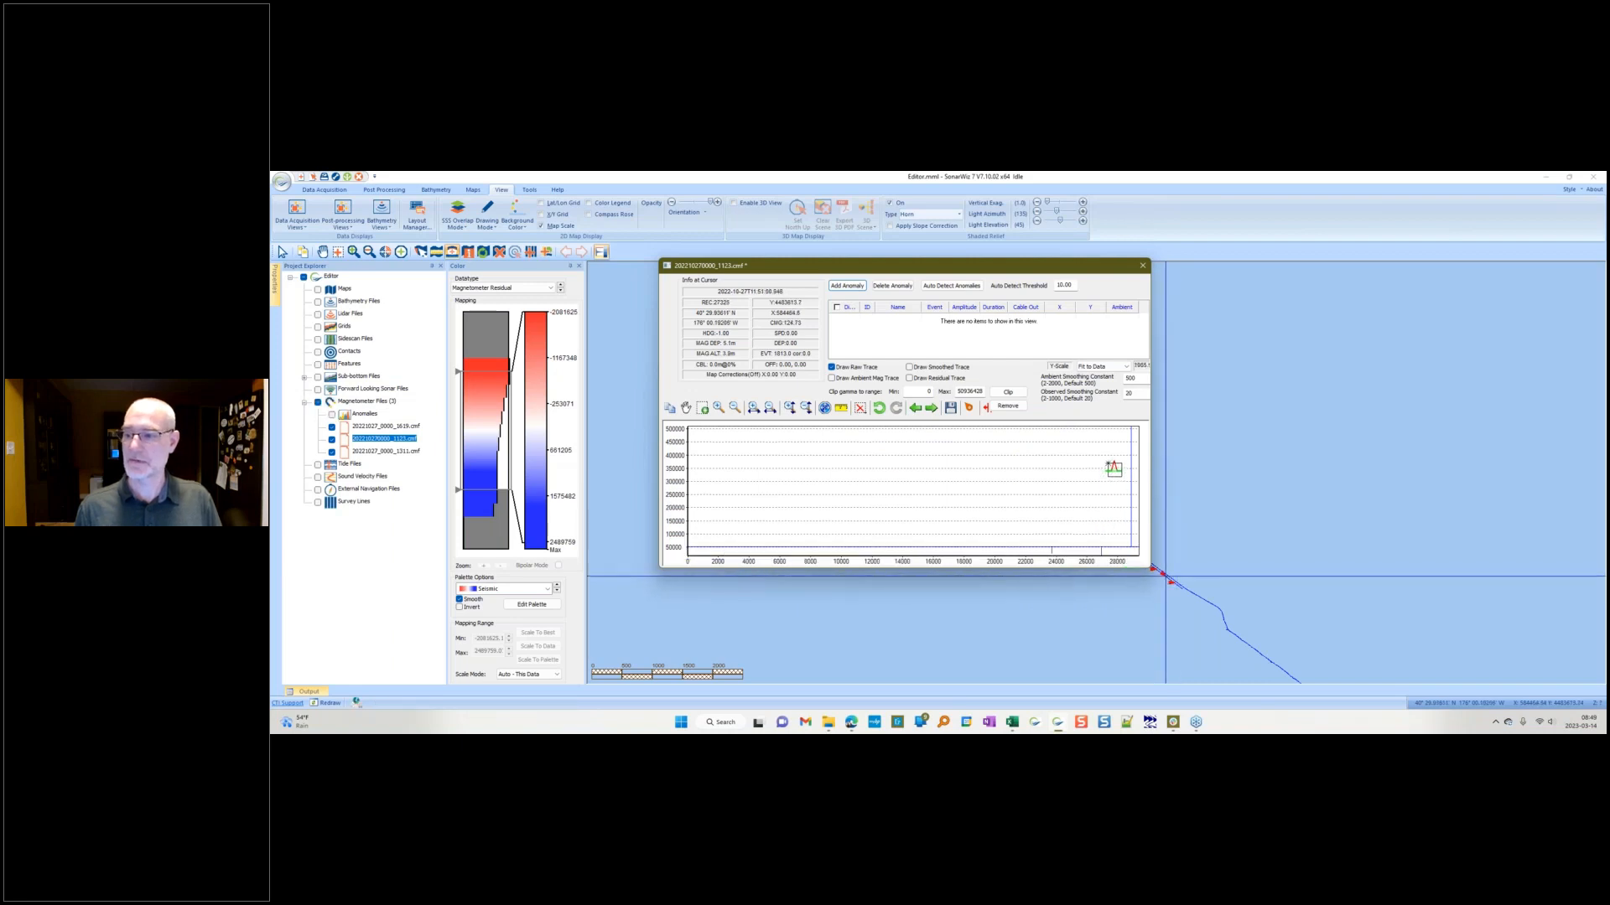
{"action": "left_click_drag", "start_coordinate": [1115, 423], "coordinate": [1138, 449]}
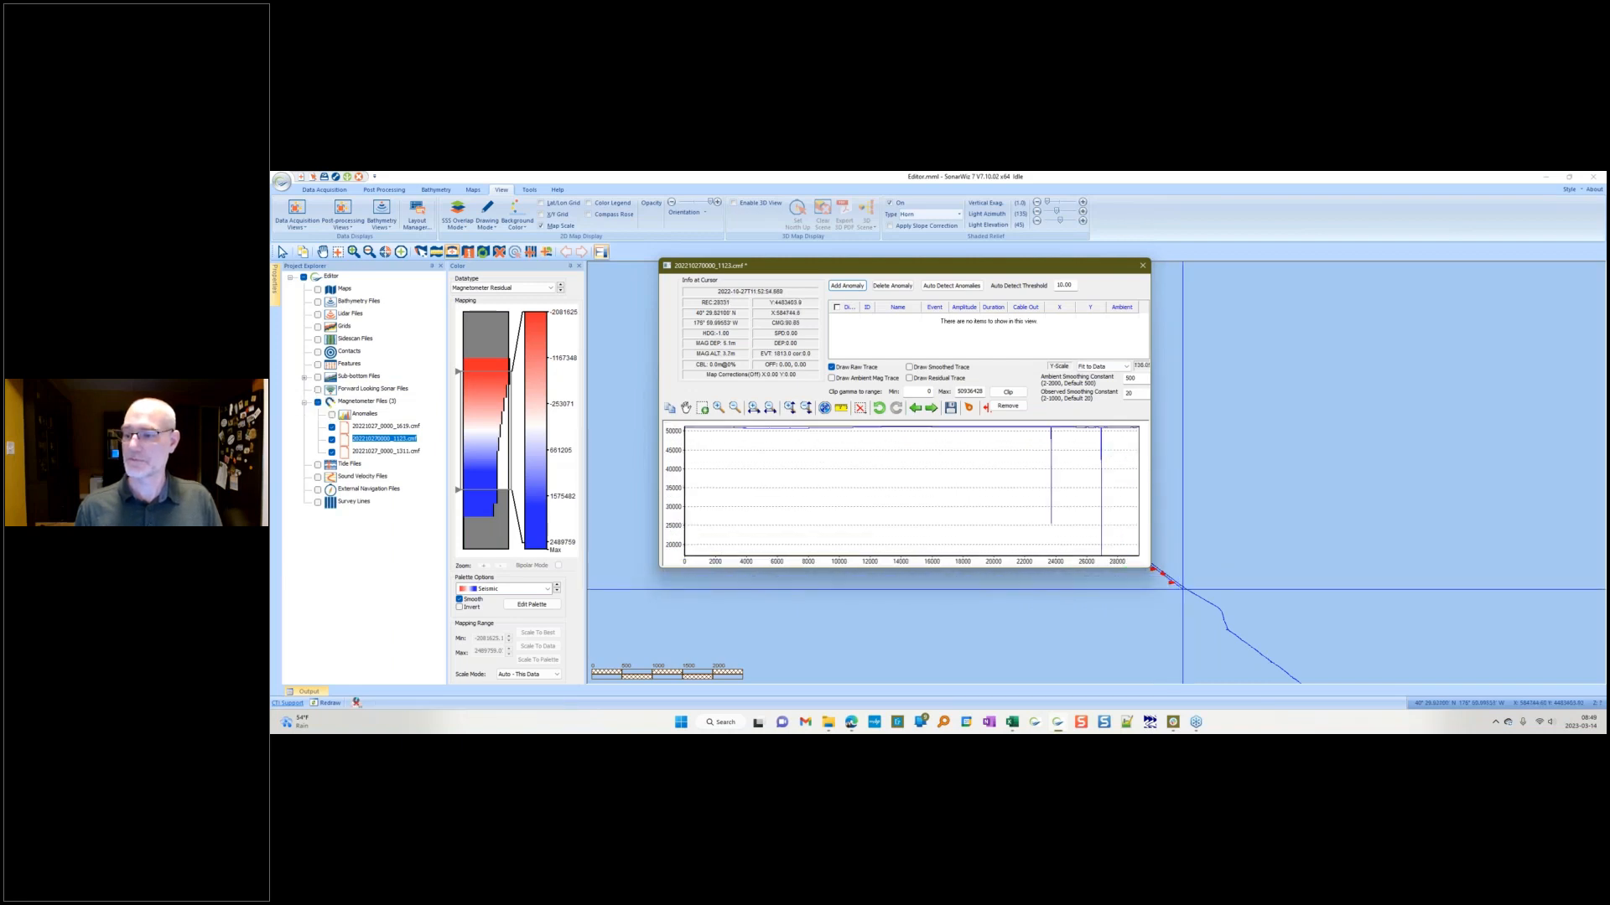
{"action": "left_click_drag", "start_coordinate": [1032, 437], "coordinate": [1120, 557]}
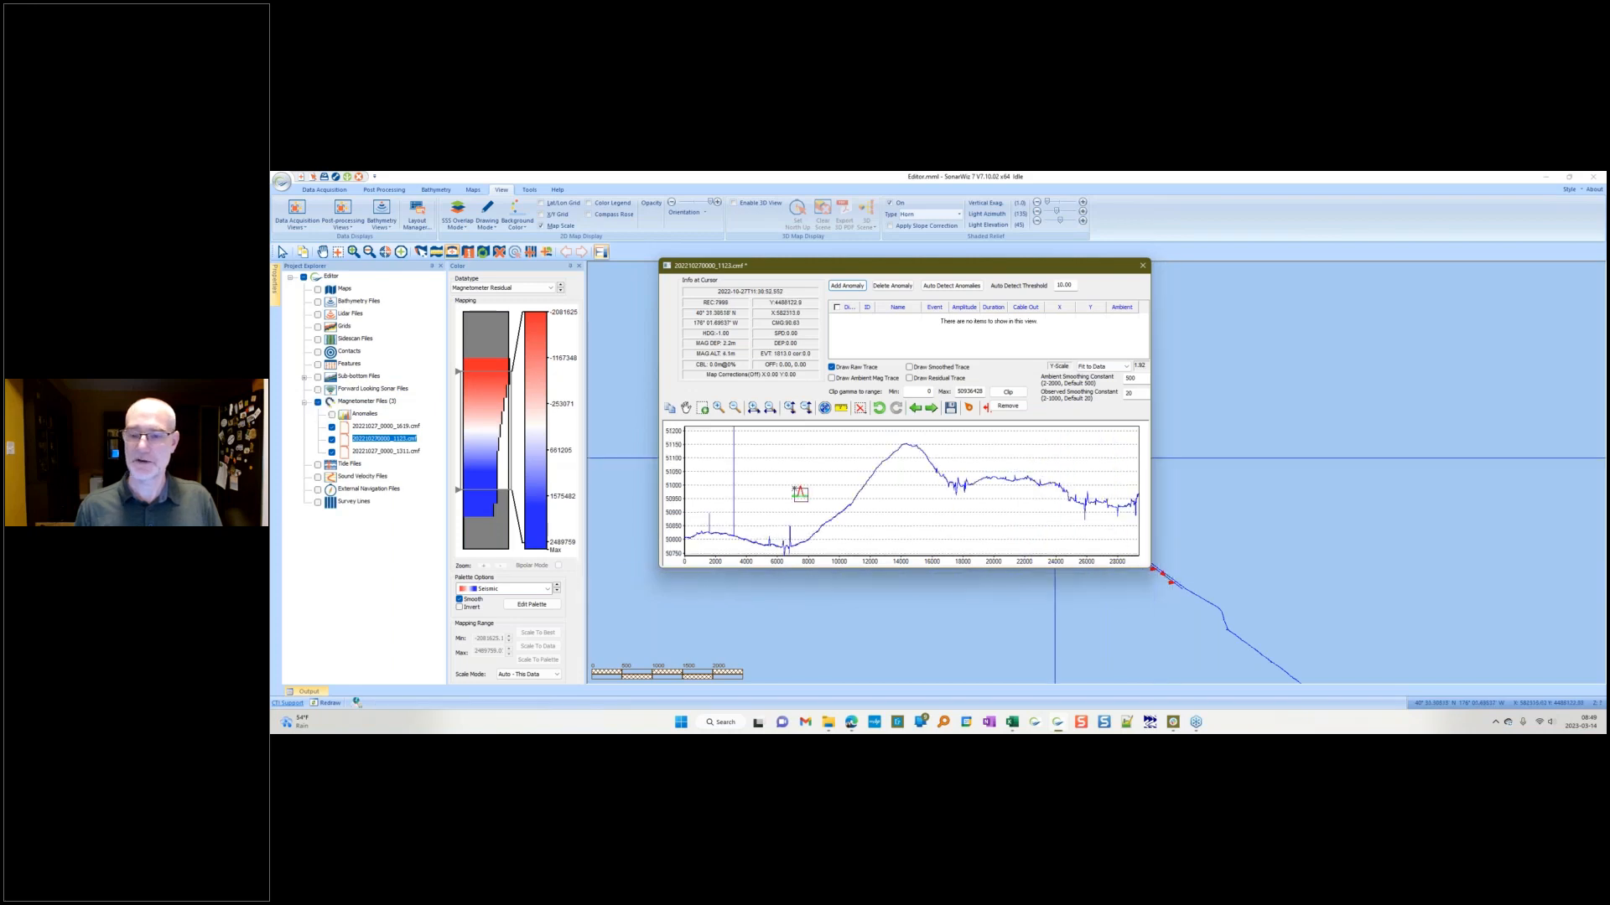
{"action": "left_click_drag", "start_coordinate": [766, 467], "coordinate": [720, 427]}
{"action": "left_click_drag", "start_coordinate": [720, 509], "coordinate": [691, 503]}
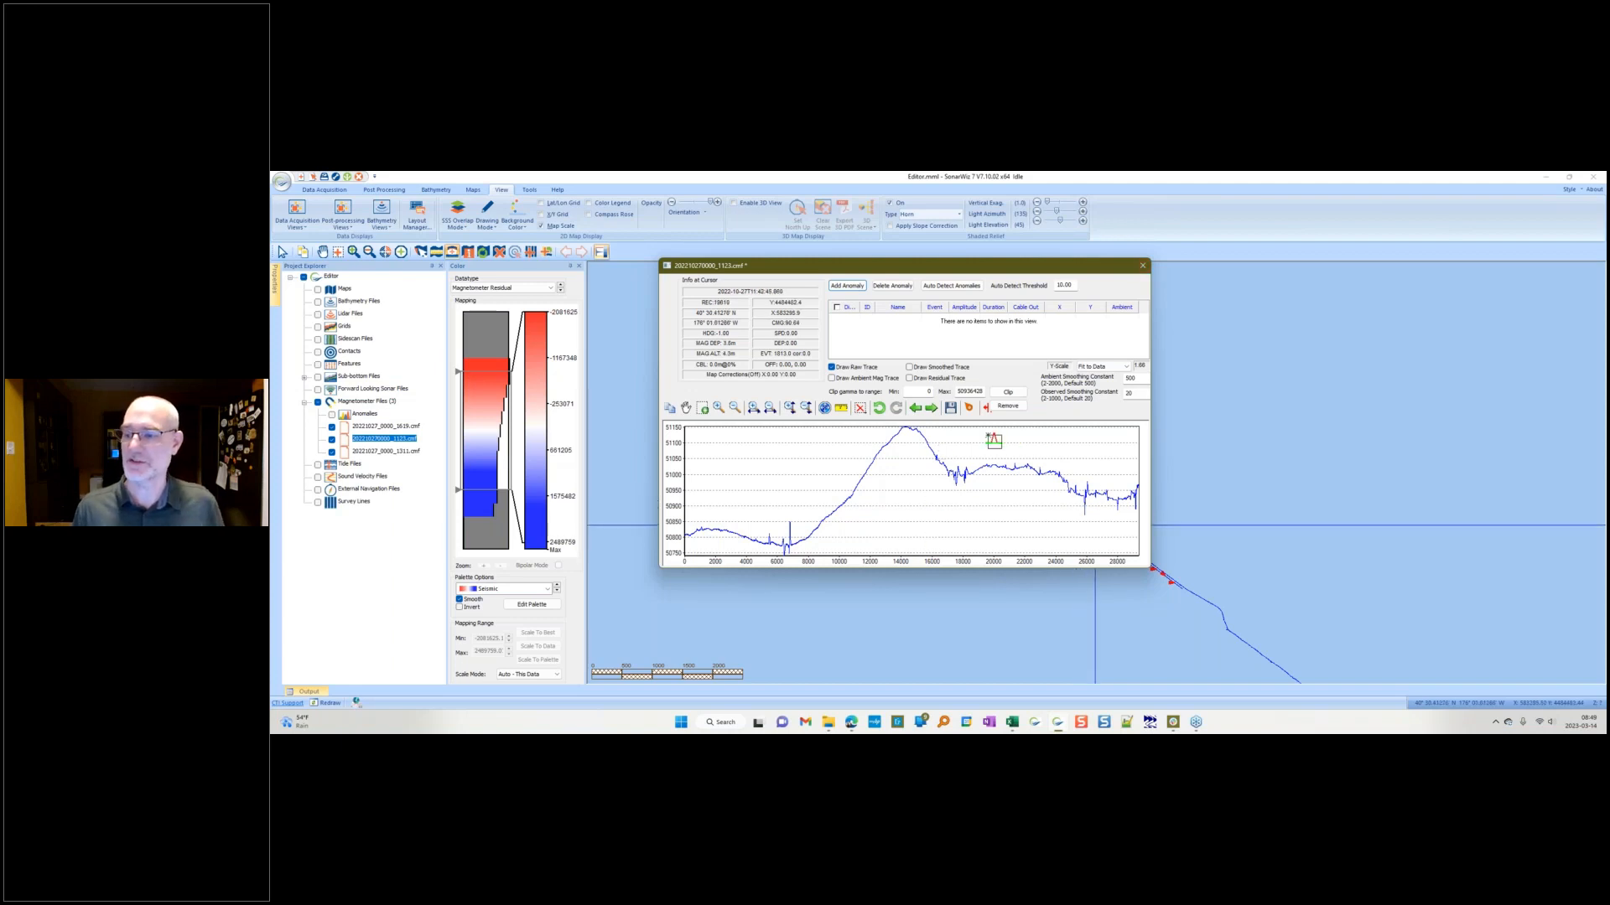
{"action": "left_click", "coordinate": [1142, 266]}
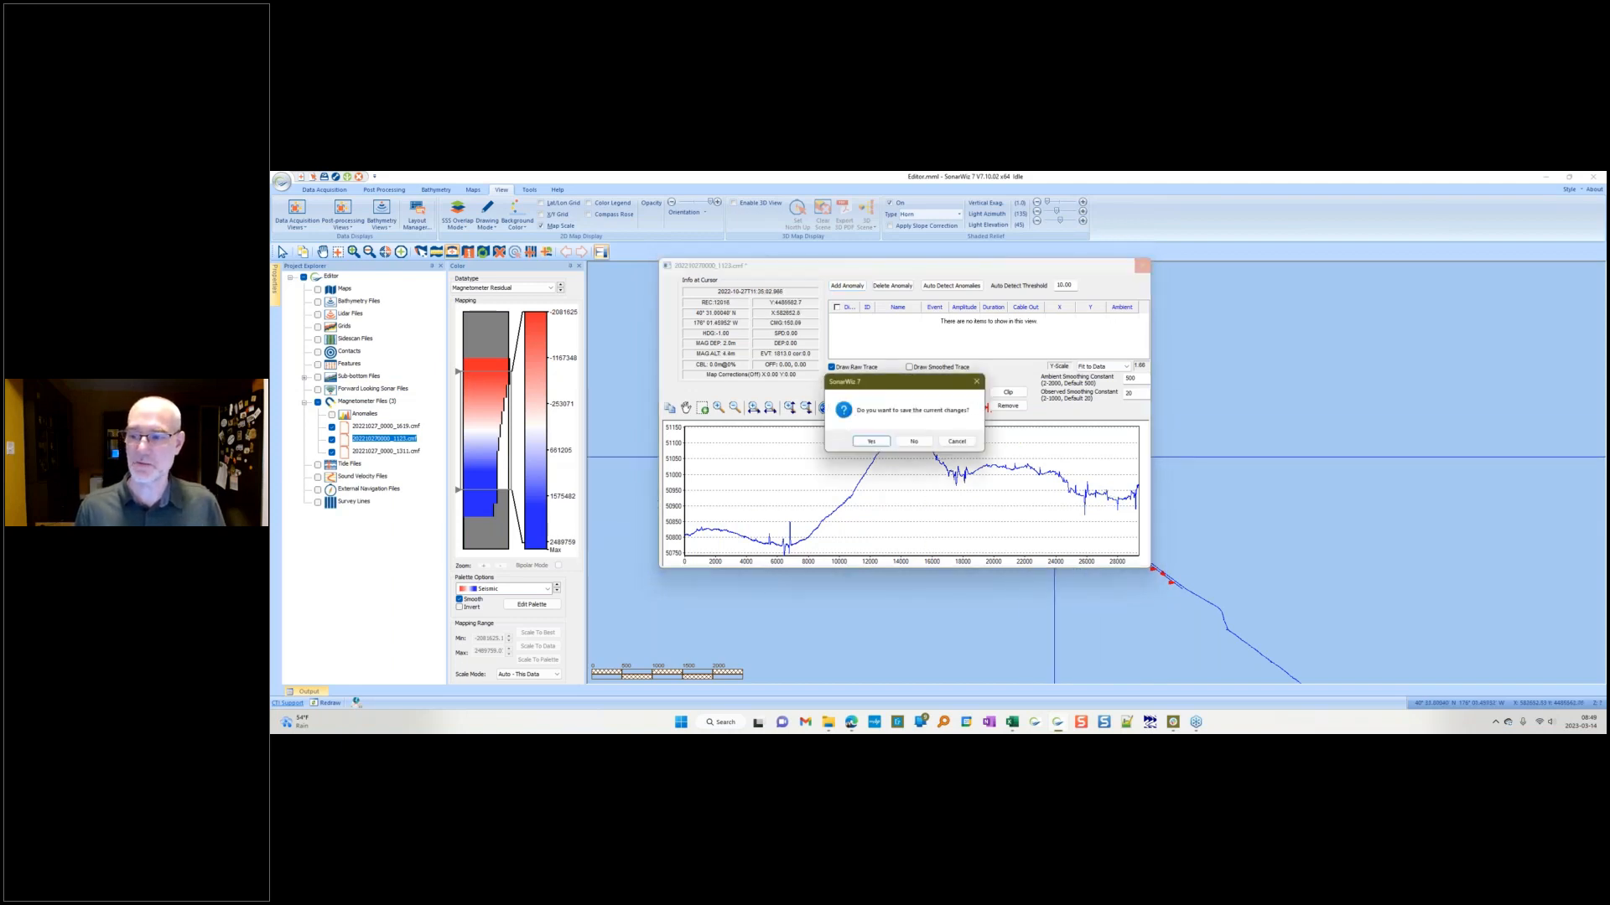
{"action": "left_click", "coordinate": [912, 443]}
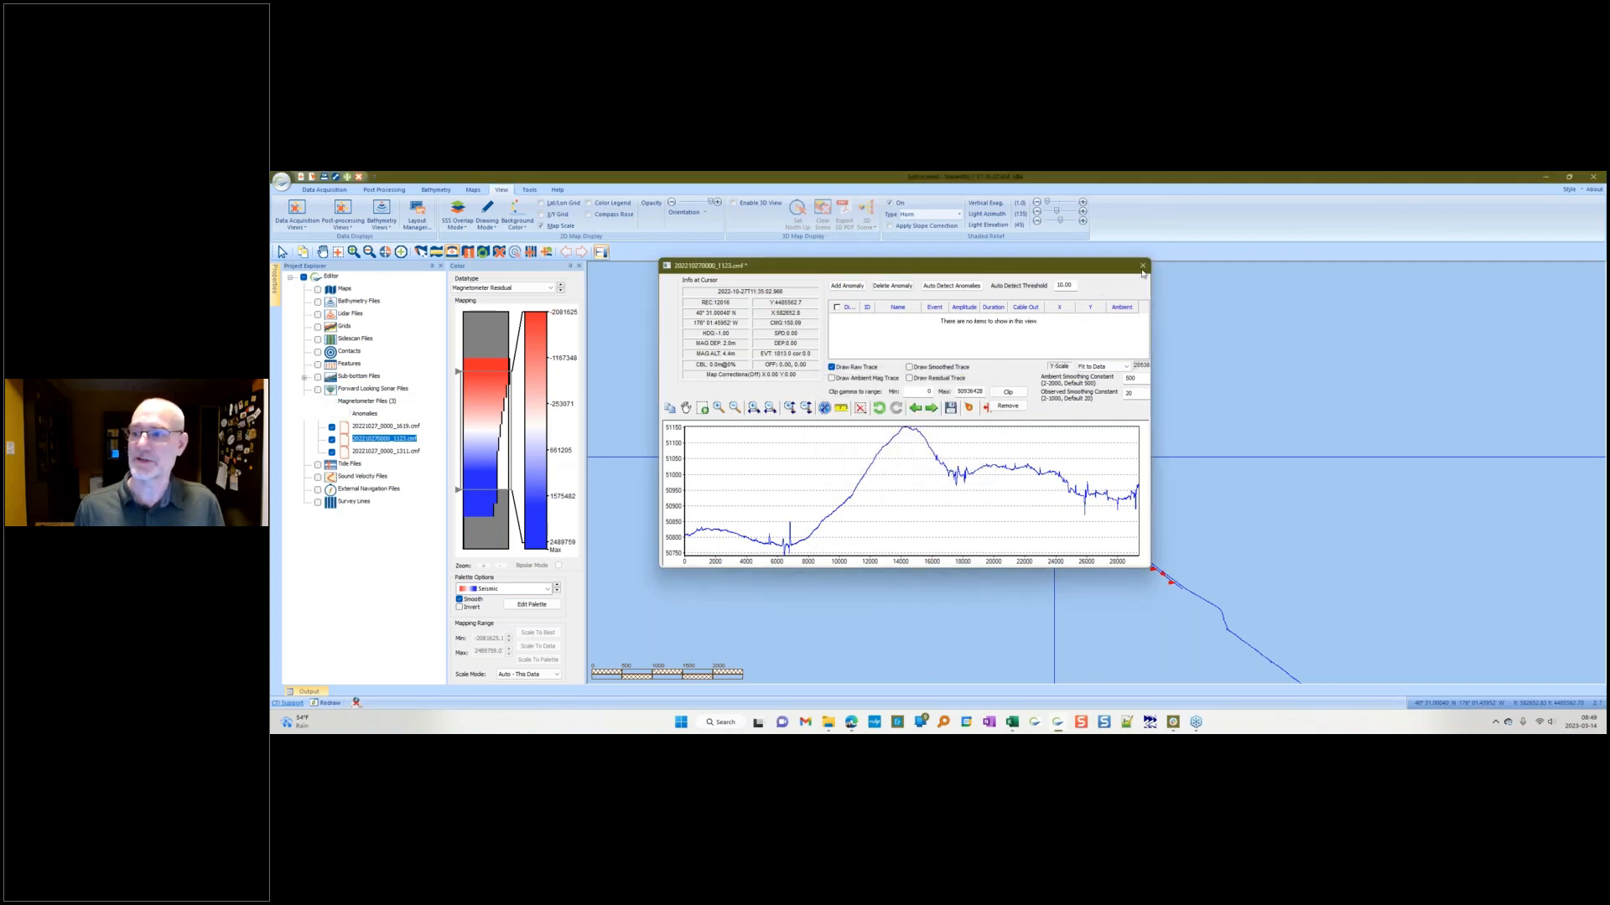
{"action": "left_click", "coordinate": [1142, 267]}
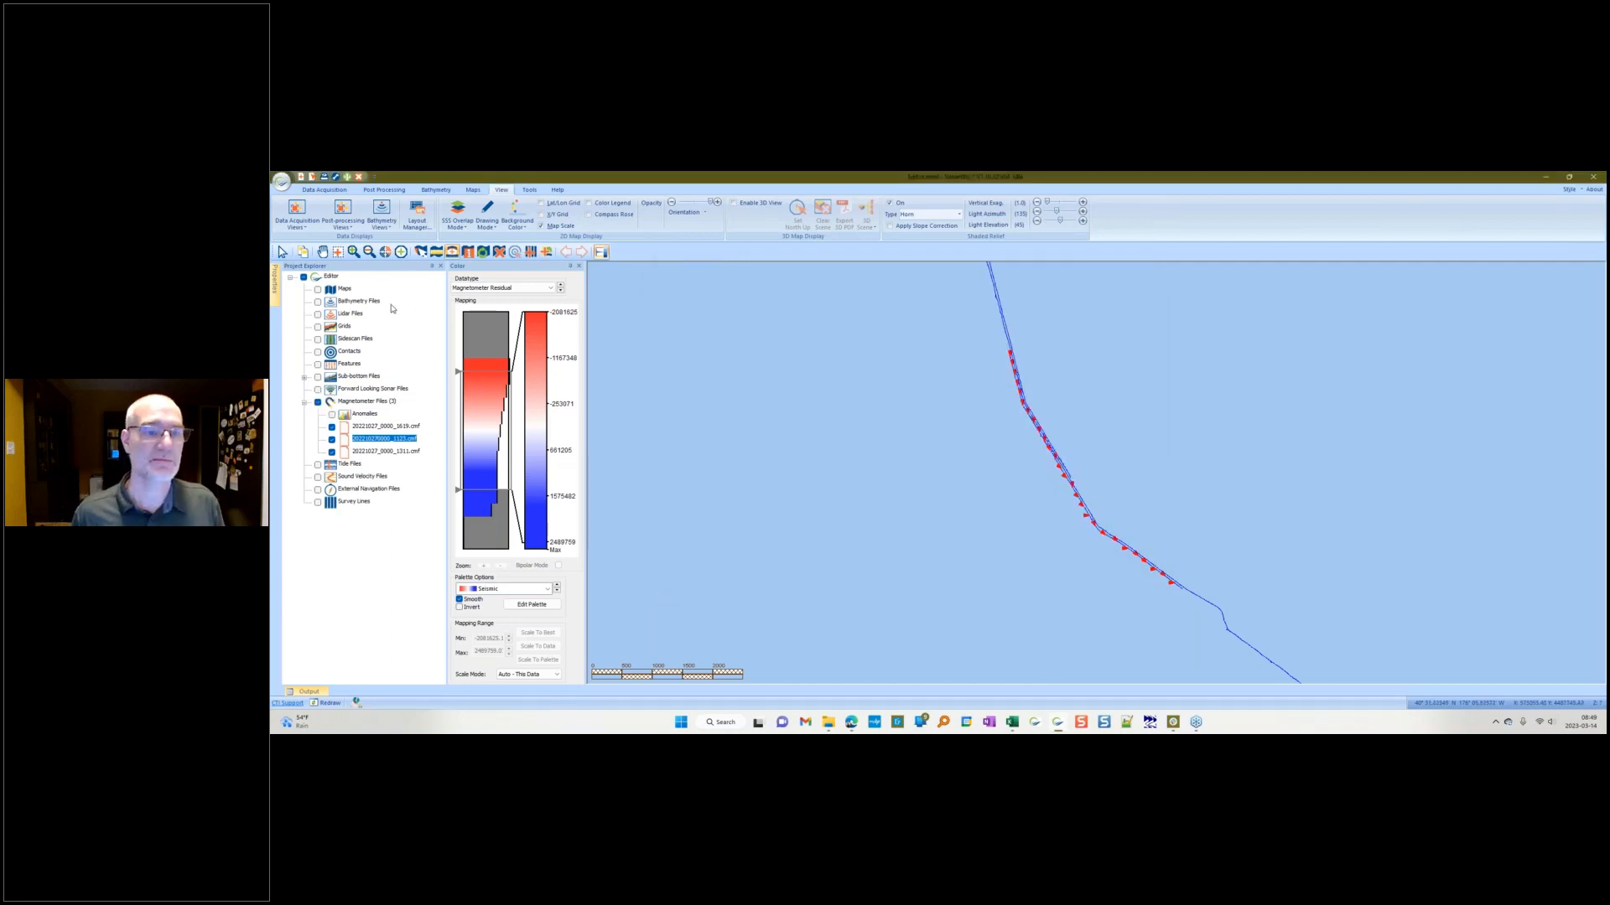
Step: Open the Trim.mmd project from the 03 - Trim and Split folder
{"action": "left_click", "coordinate": [281, 182]}
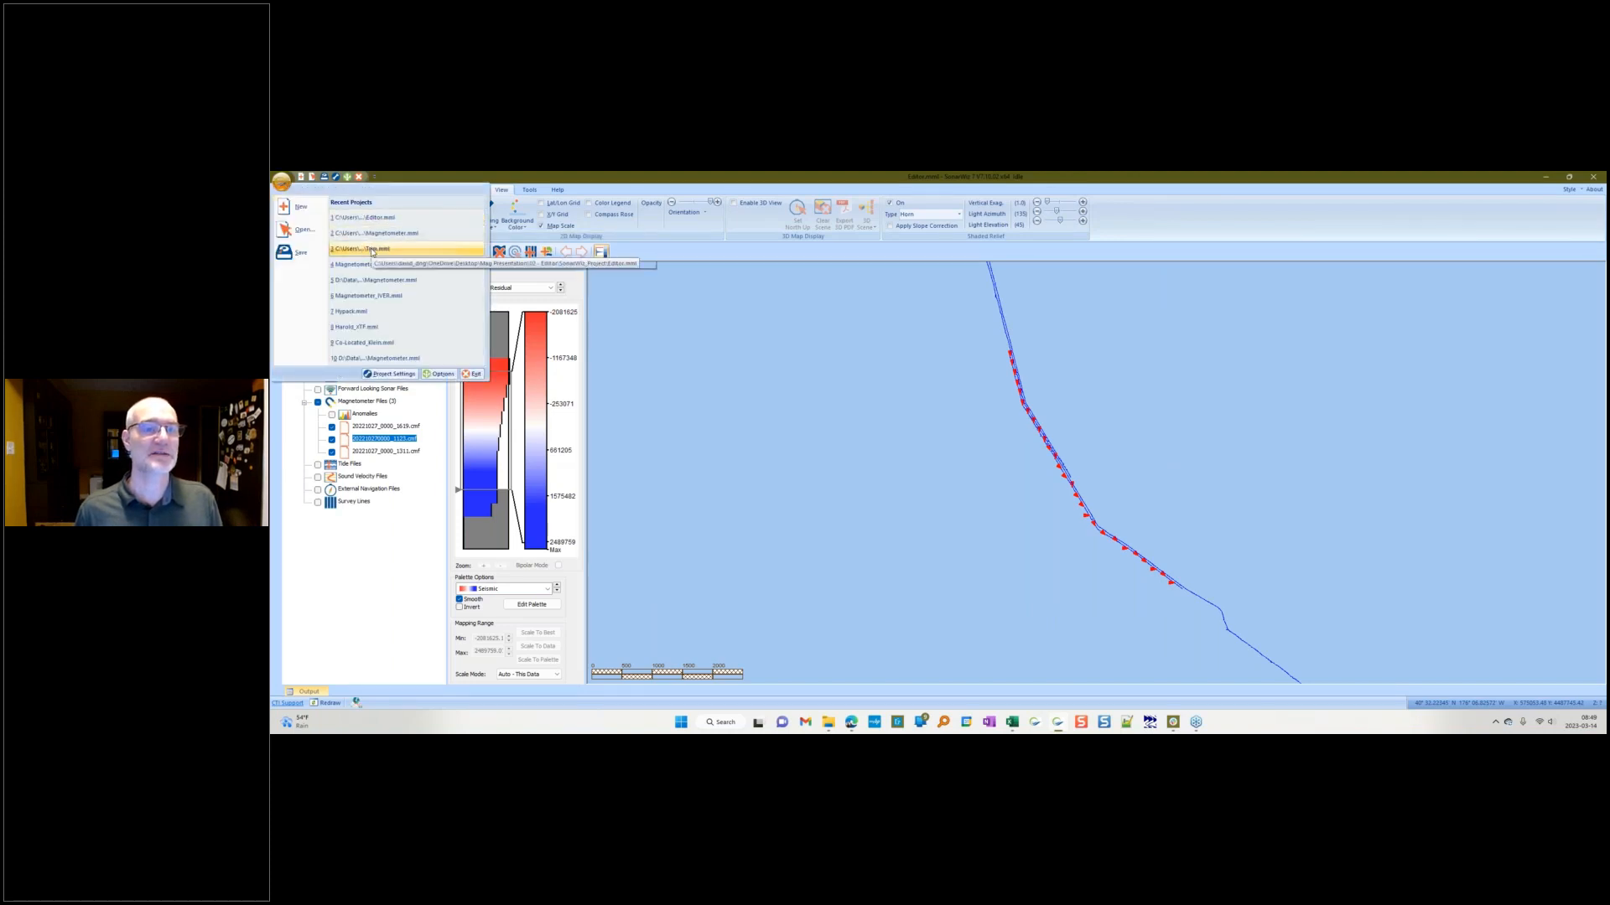
{"action": "left_click", "coordinate": [302, 229]}
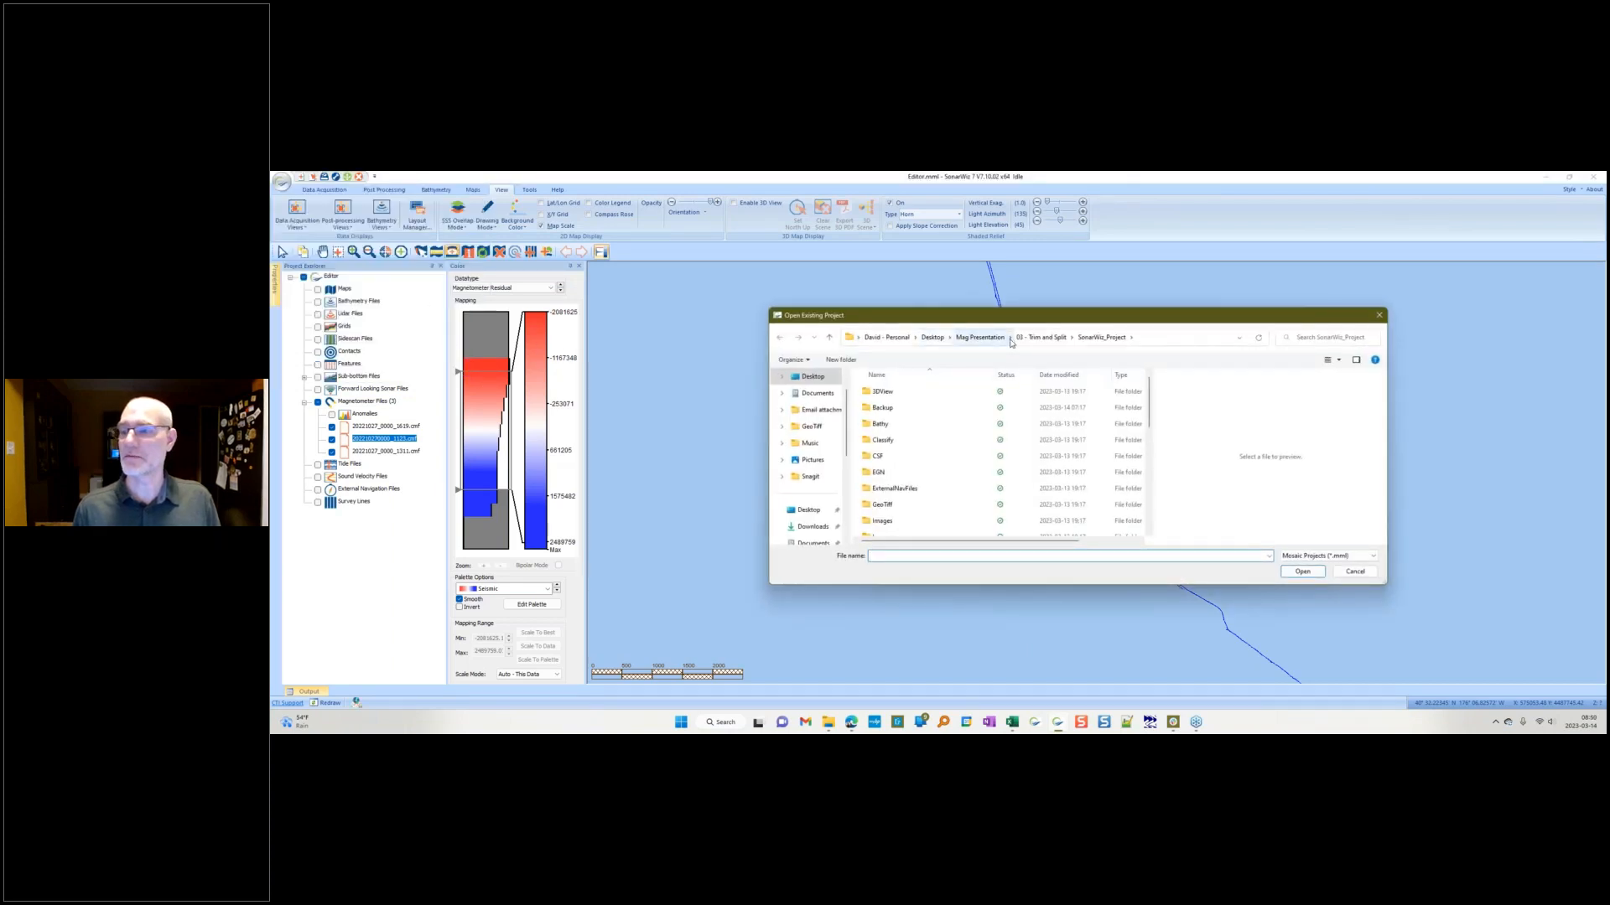
{"action": "left_click", "coordinate": [1042, 337]}
{"action": "double_click", "coordinate": [926, 407]}
{"action": "scroll", "coordinate": [918, 406], "scroll_direction": "down", "scroll_amount": 3}
{"action": "left_click", "coordinate": [905, 529]}
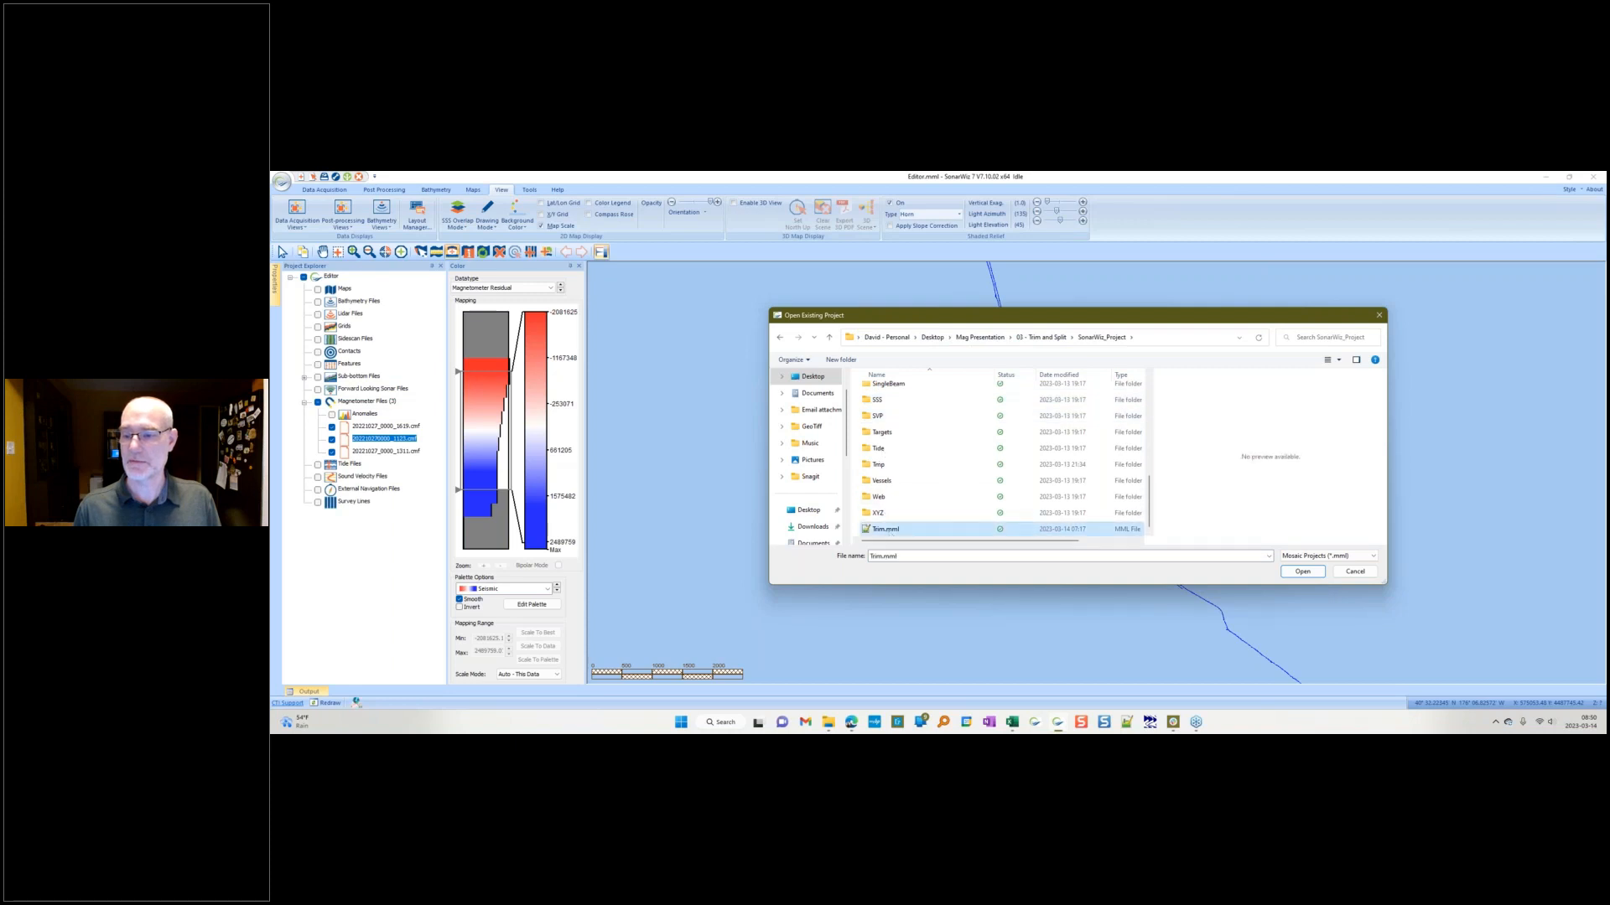
{"action": "left_click", "coordinate": [1300, 571]}
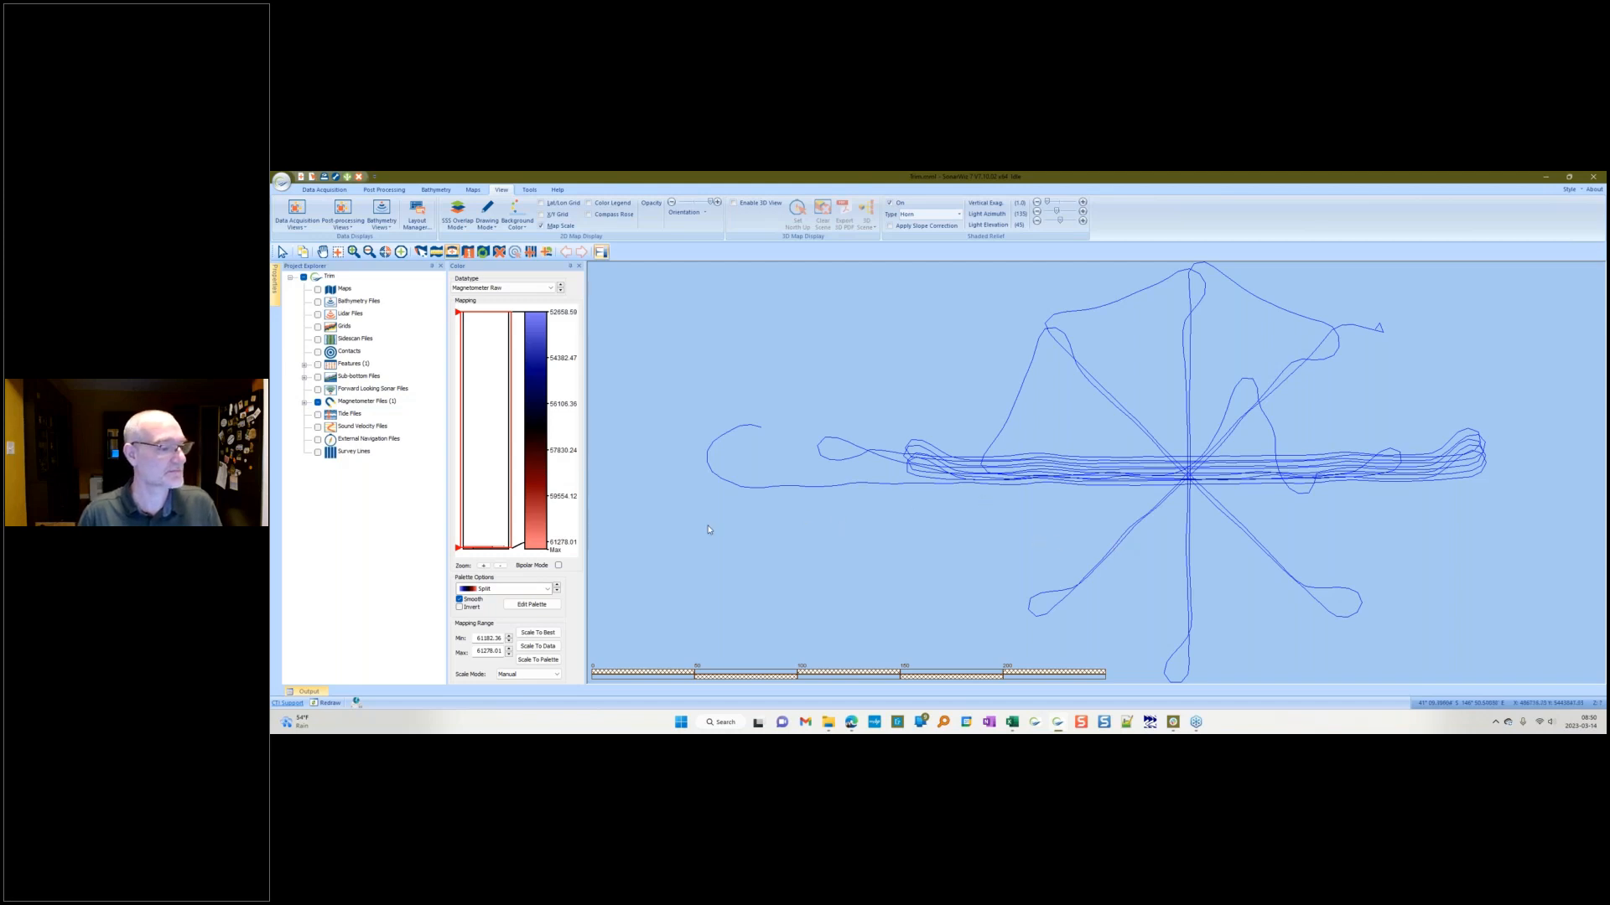
Step: Open the project's magnetometer file in the trace editor and move the editor window aside
{"action": "left_click", "coordinate": [305, 402]}
{"action": "double_click", "coordinate": [384, 429]}
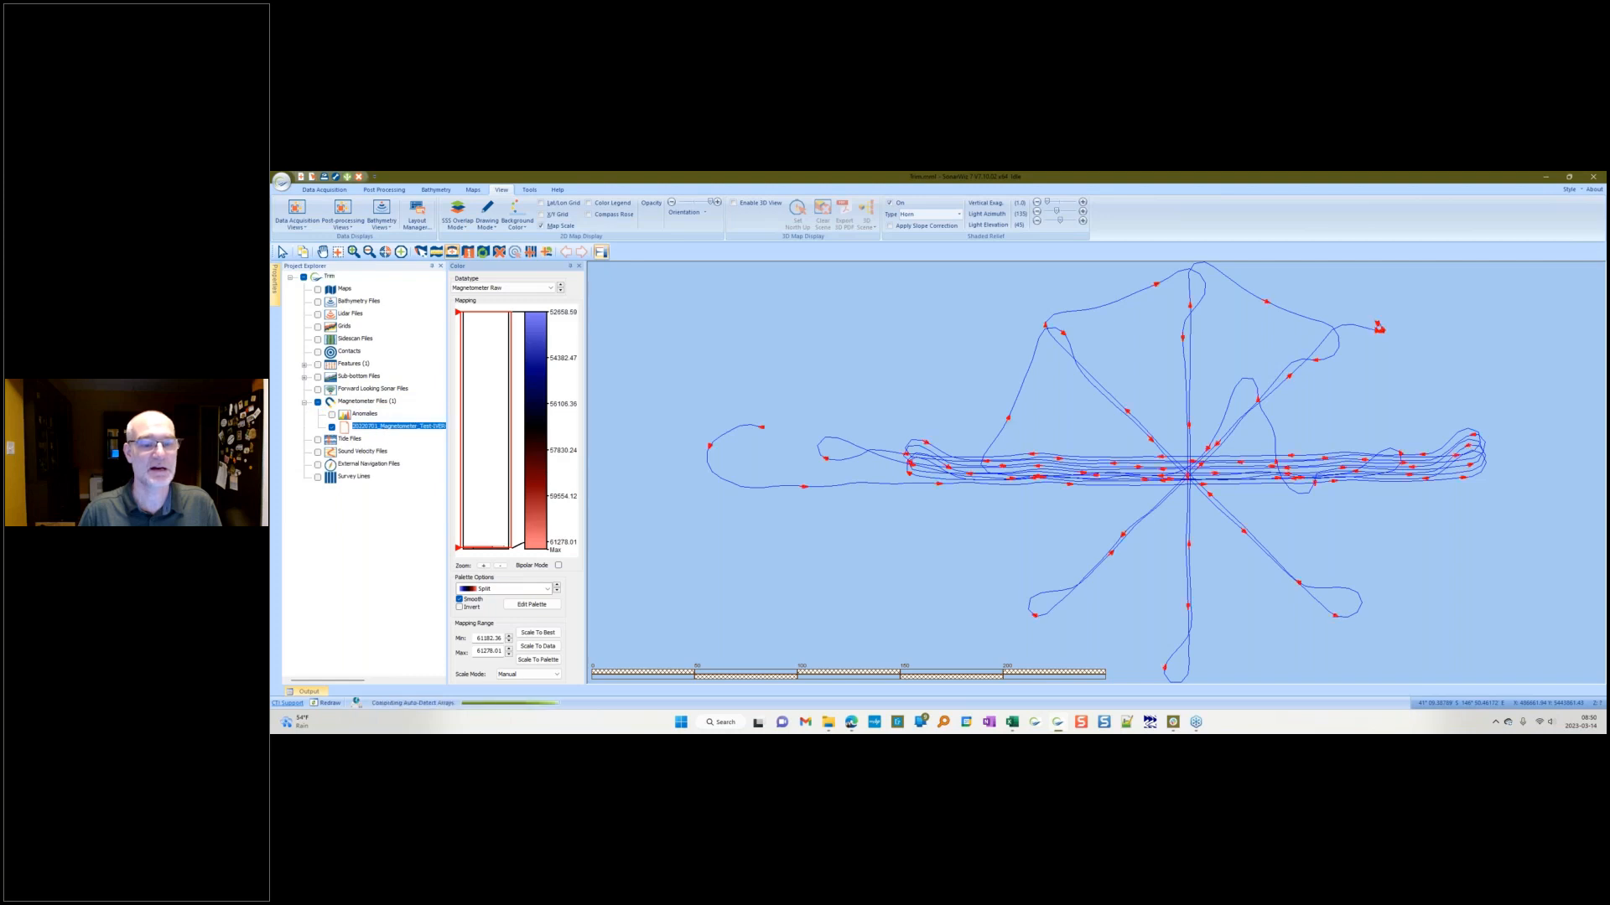
{"action": "left_click_drag", "start_coordinate": [470, 182], "coordinate": [559, 235]}
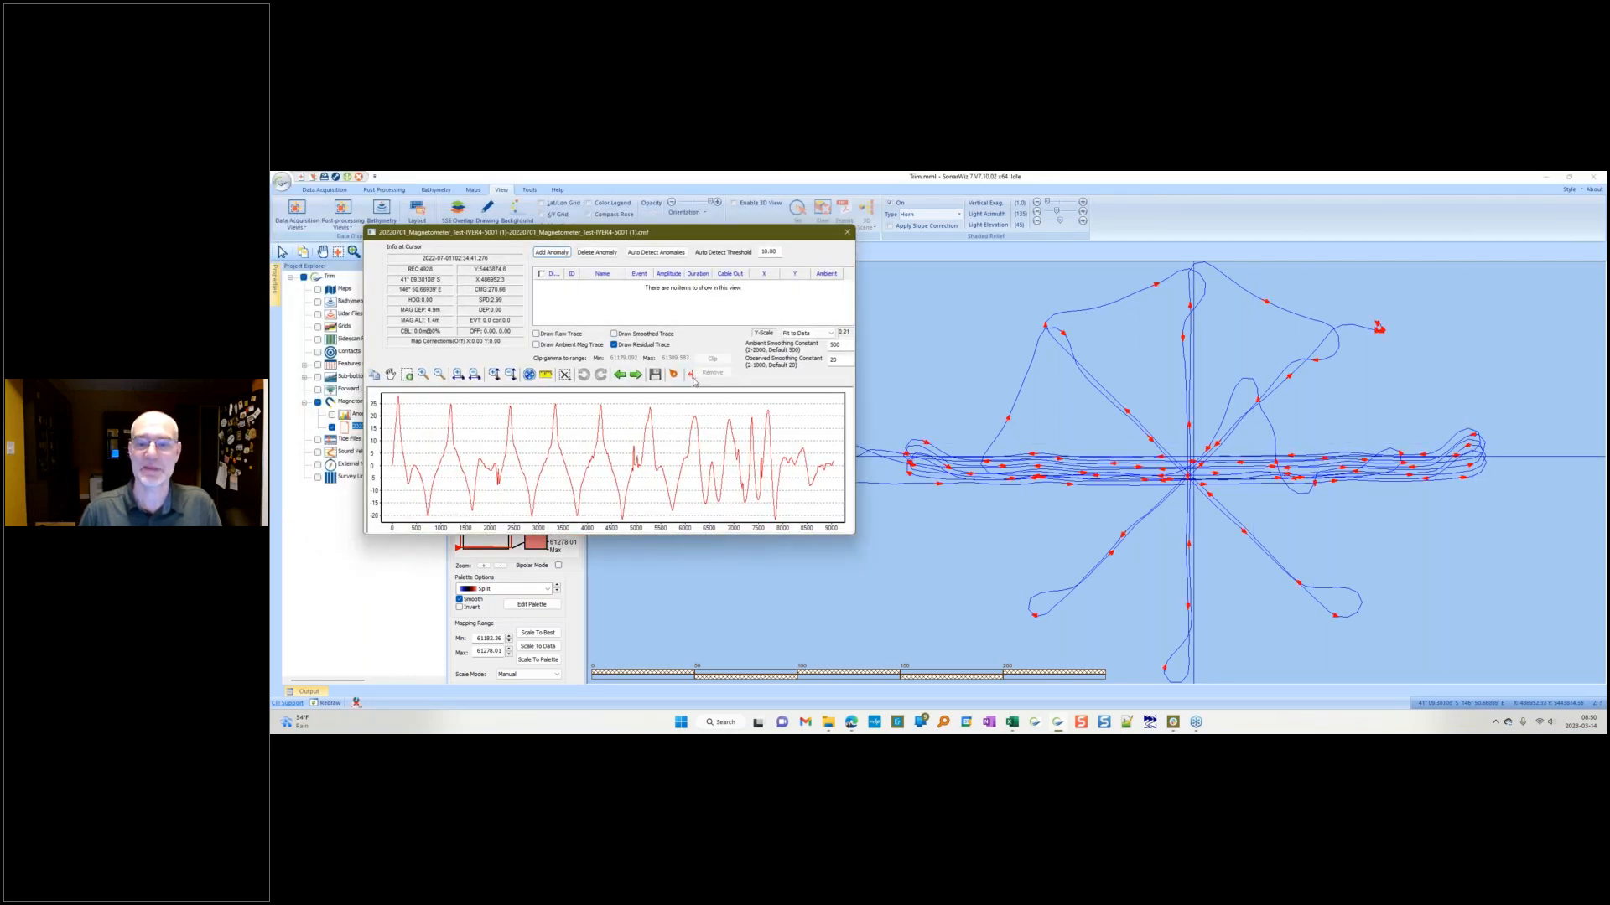
Step: Place five split points along the residual trace and split the magnetometer line into segments
{"action": "left_click", "coordinate": [692, 377]}
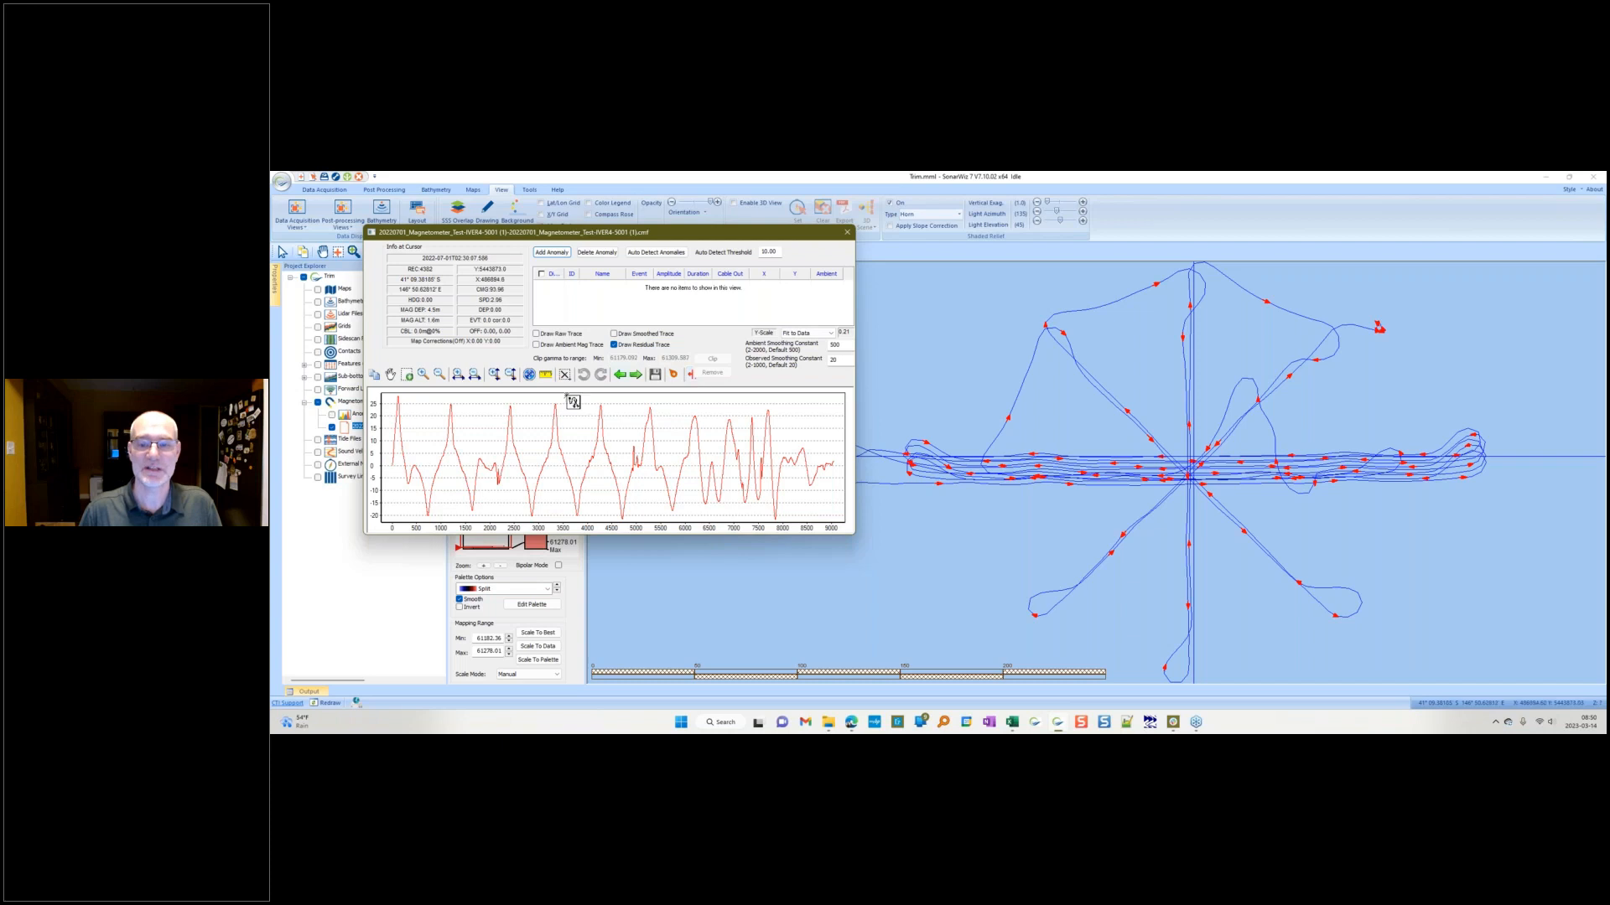
{"action": "left_click", "coordinate": [396, 398]}
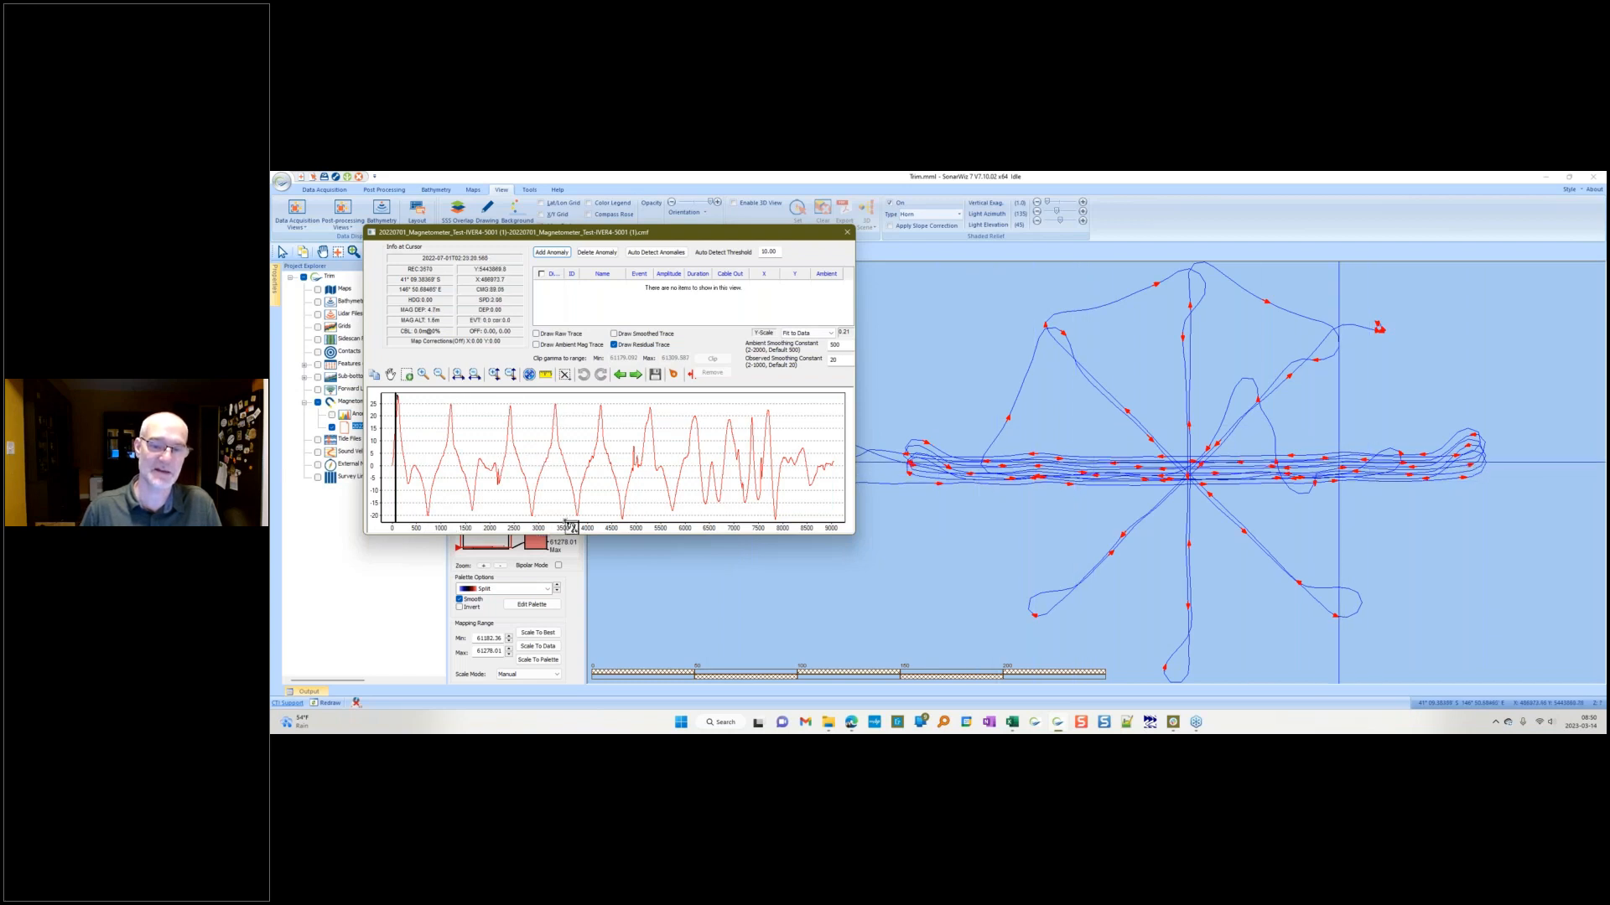
{"action": "left_click", "coordinate": [428, 516]}
{"action": "left_click", "coordinate": [450, 410]}
{"action": "left_click", "coordinate": [509, 421]}
{"action": "left_click", "coordinate": [531, 507]}
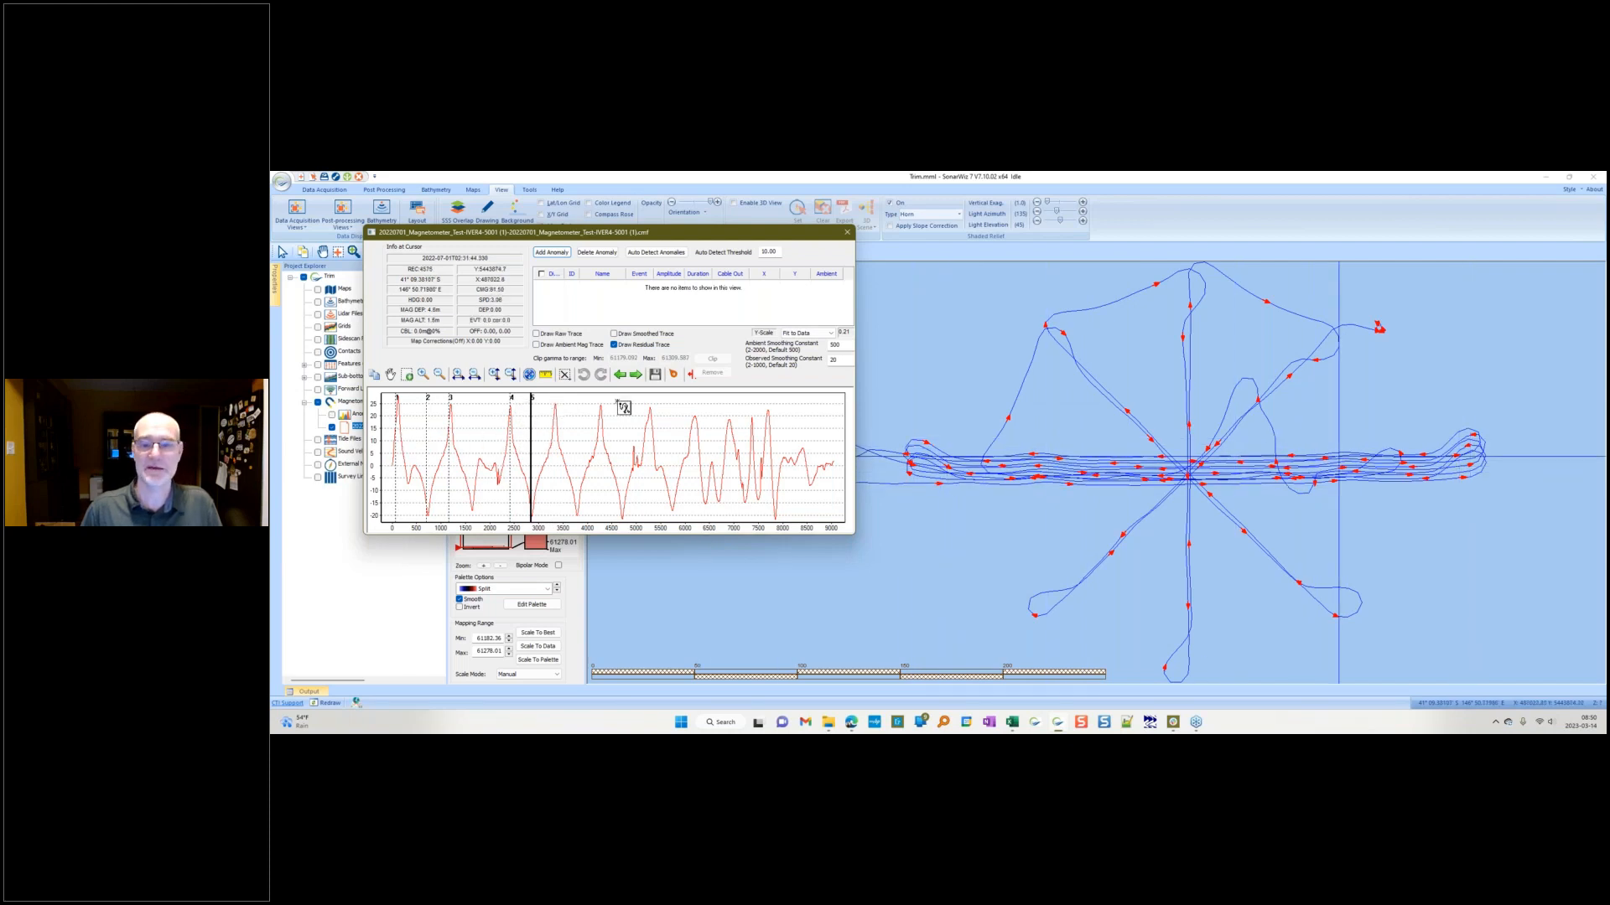
{"action": "left_click", "coordinate": [529, 376]}
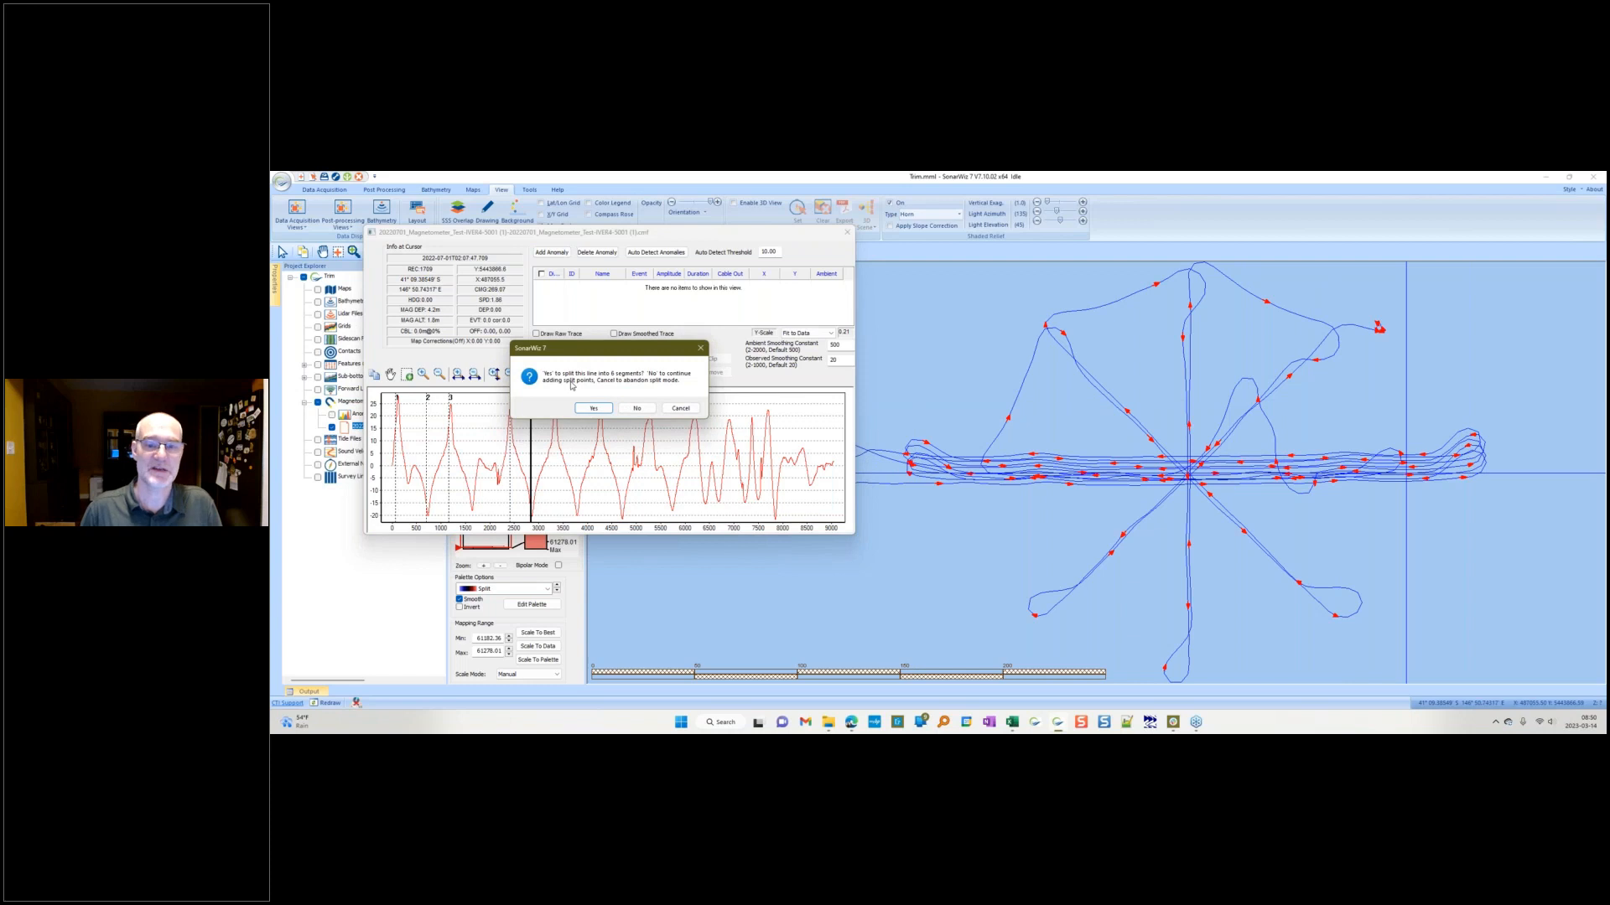
{"action": "left_click", "coordinate": [594, 409]}
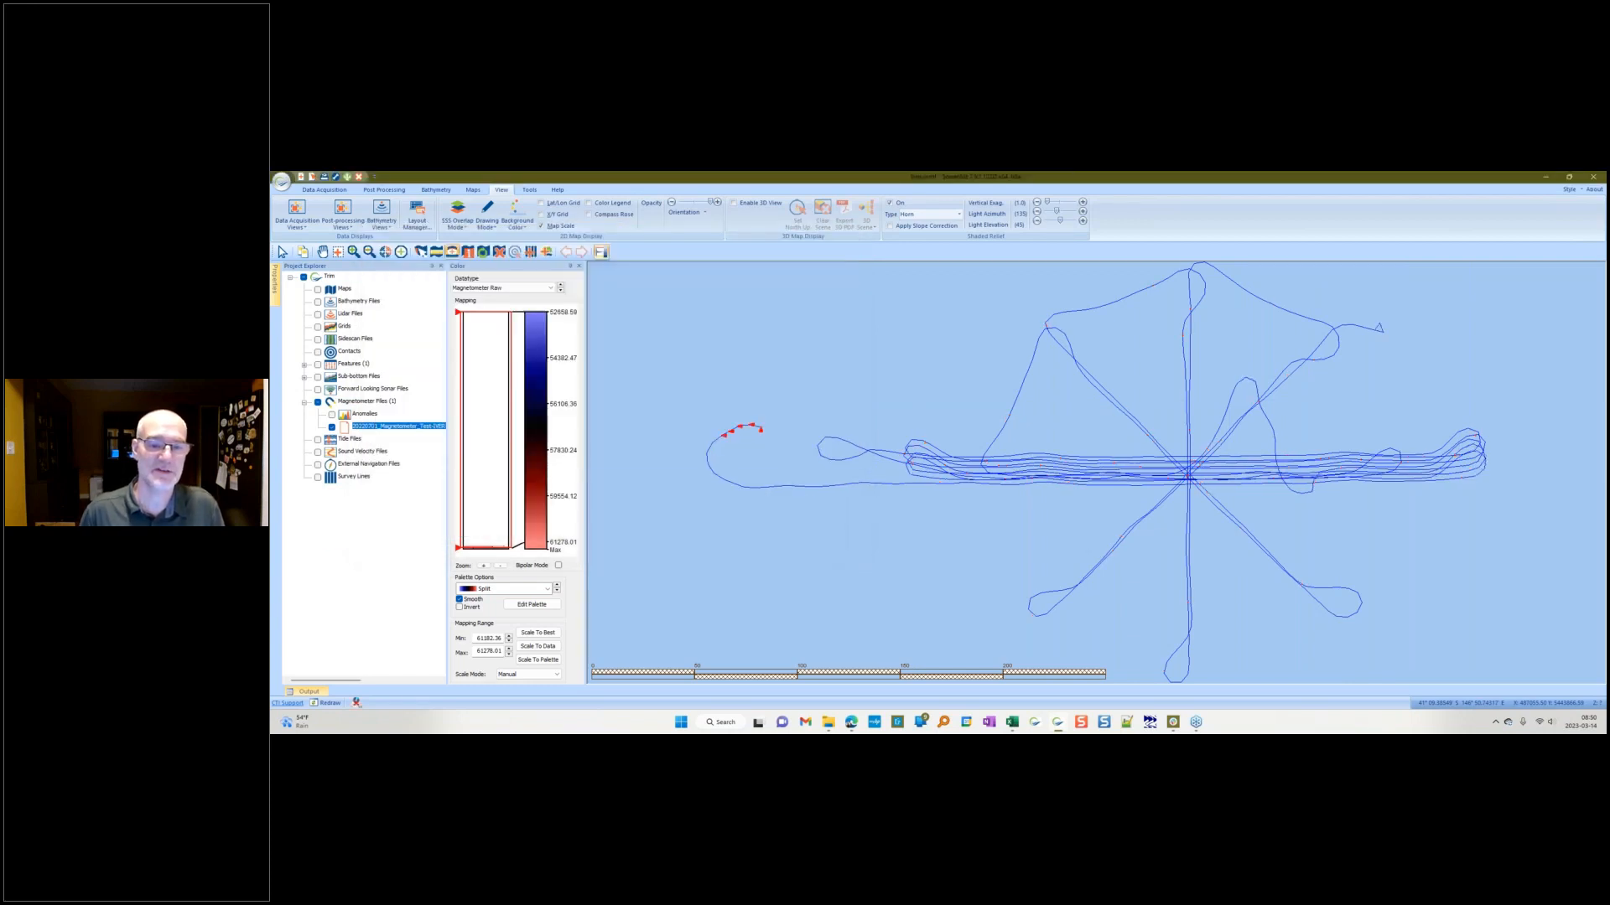
Step: Select the new split segment files one by one to view each on the map
{"action": "left_click", "coordinate": [406, 439]}
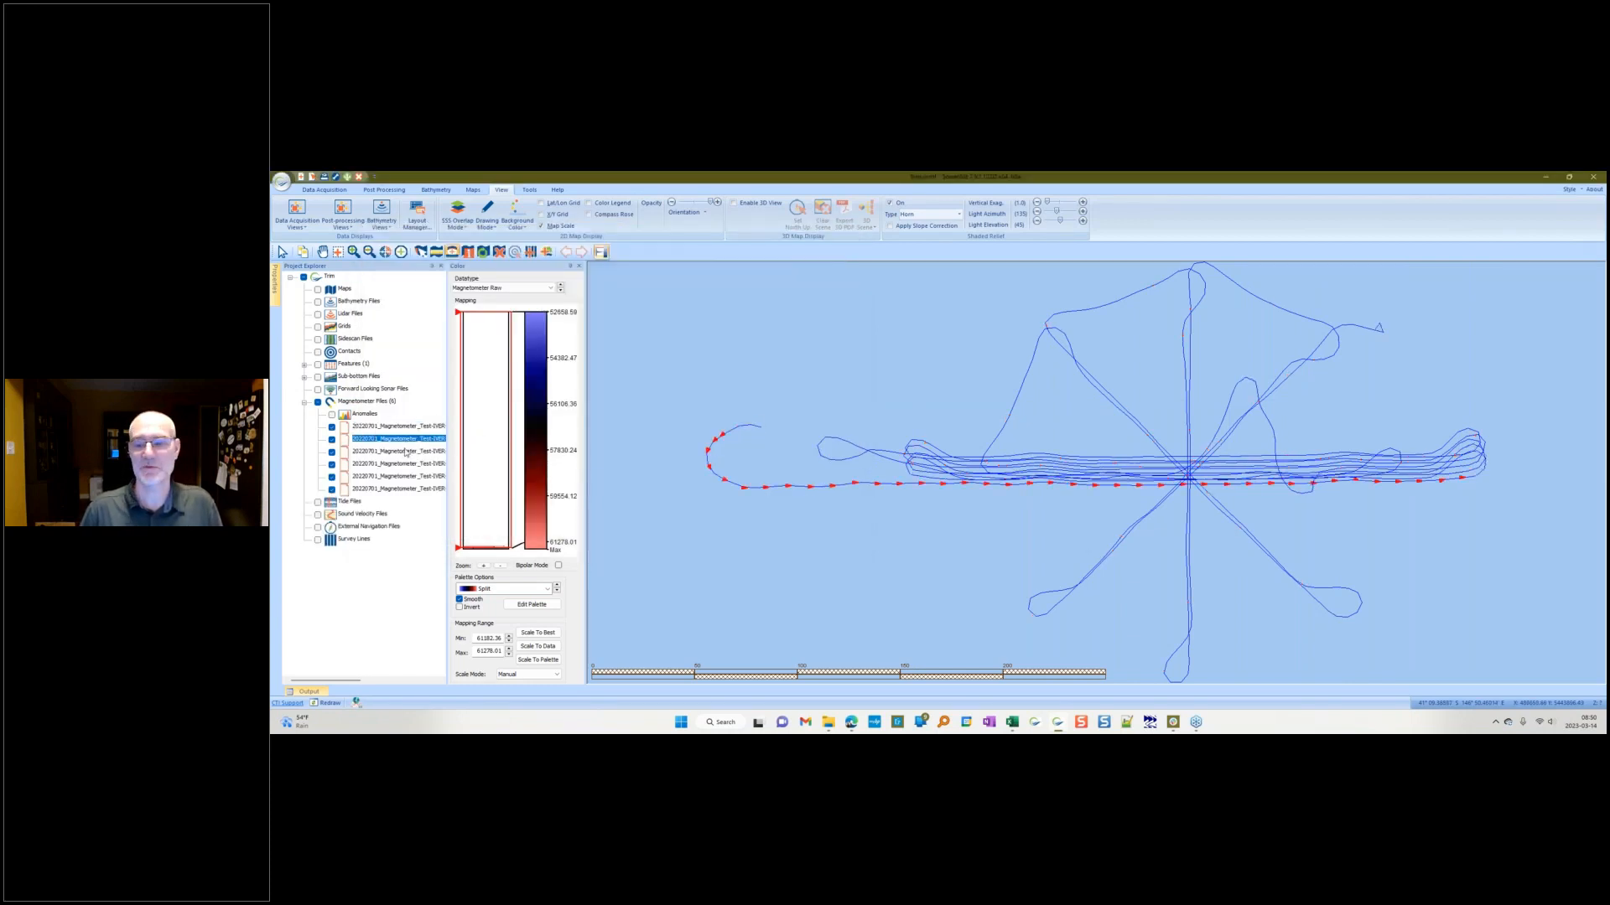
{"action": "left_click", "coordinate": [404, 453]}
{"action": "left_click", "coordinate": [404, 465]}
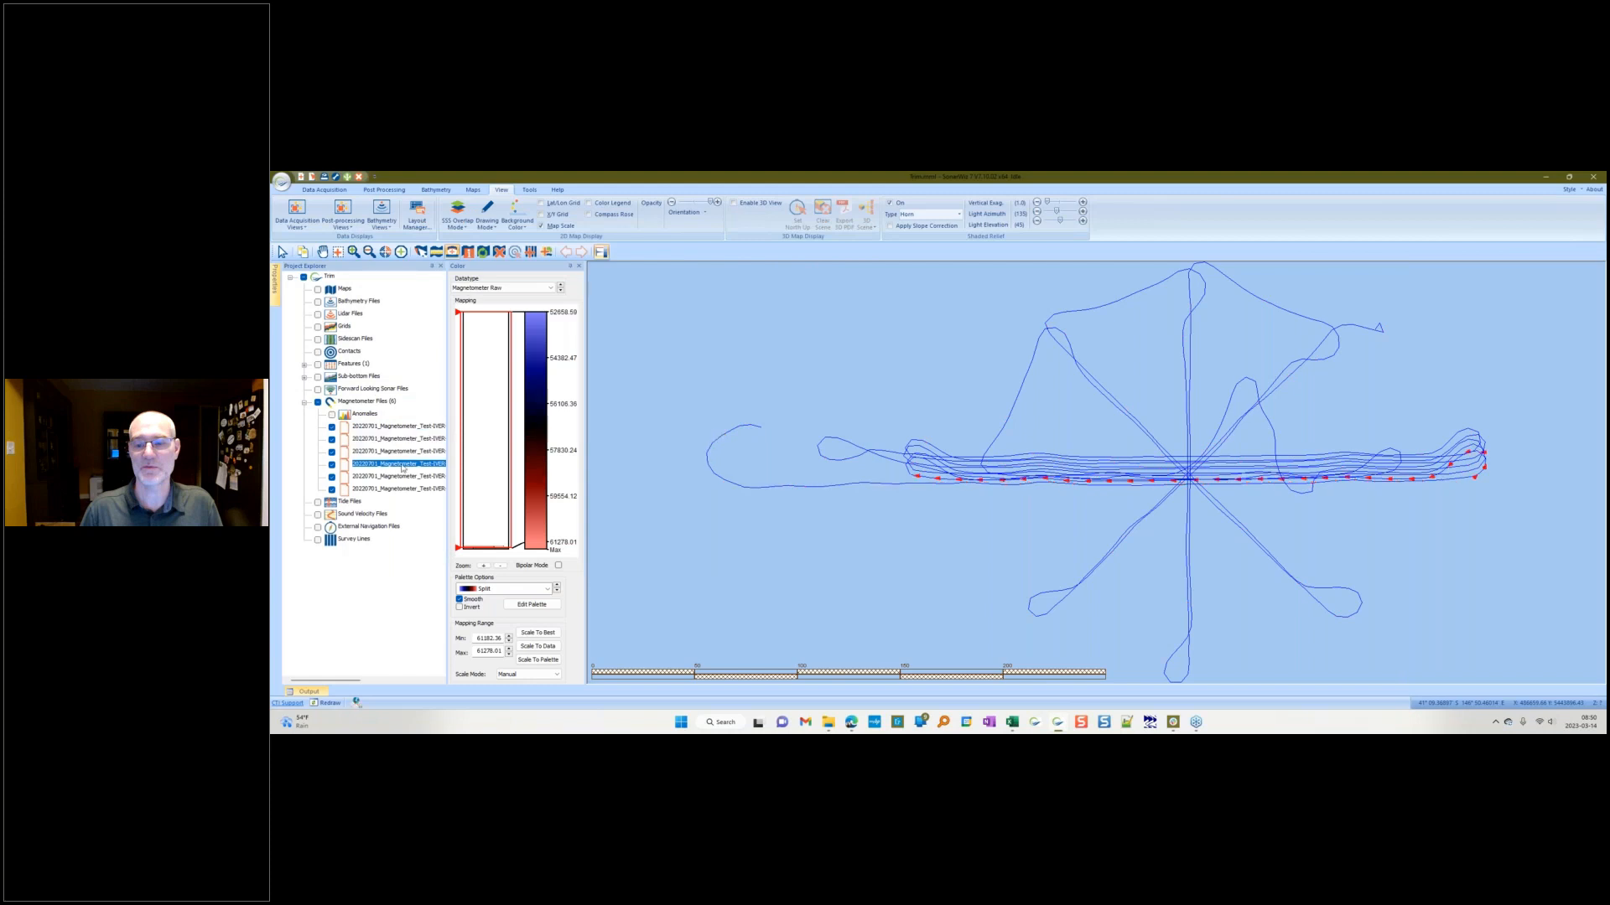
Step: Select the remaining split segment files in turn to view each on the map, then clear the selection
{"action": "left_click", "coordinate": [402, 477]}
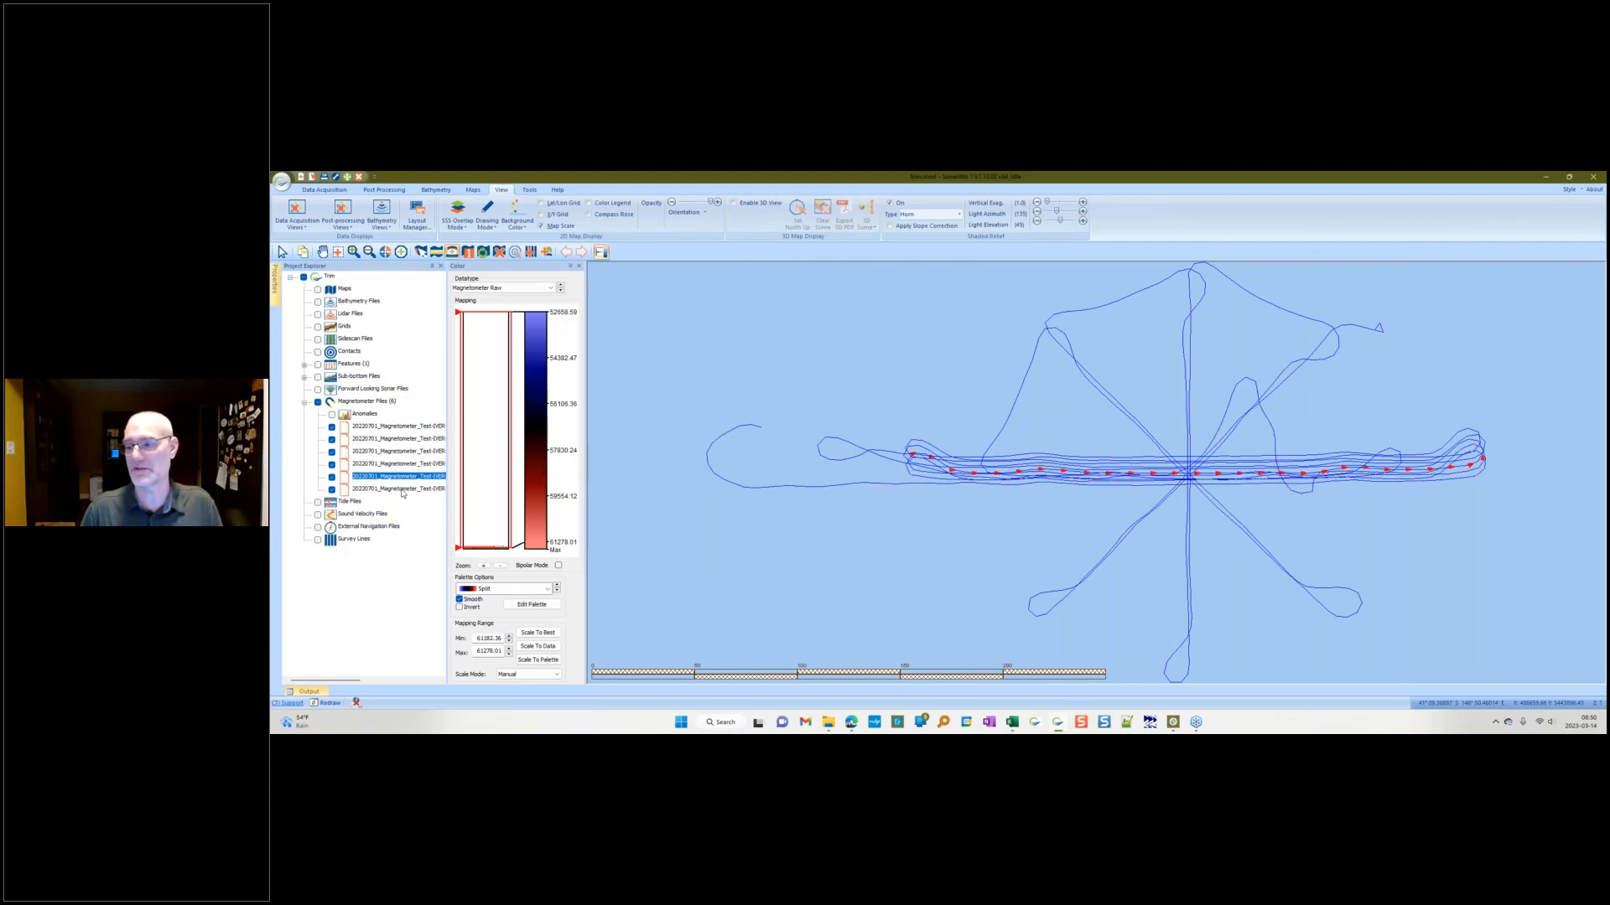
{"action": "left_click", "coordinate": [403, 490]}
{"action": "left_click", "coordinate": [407, 477]}
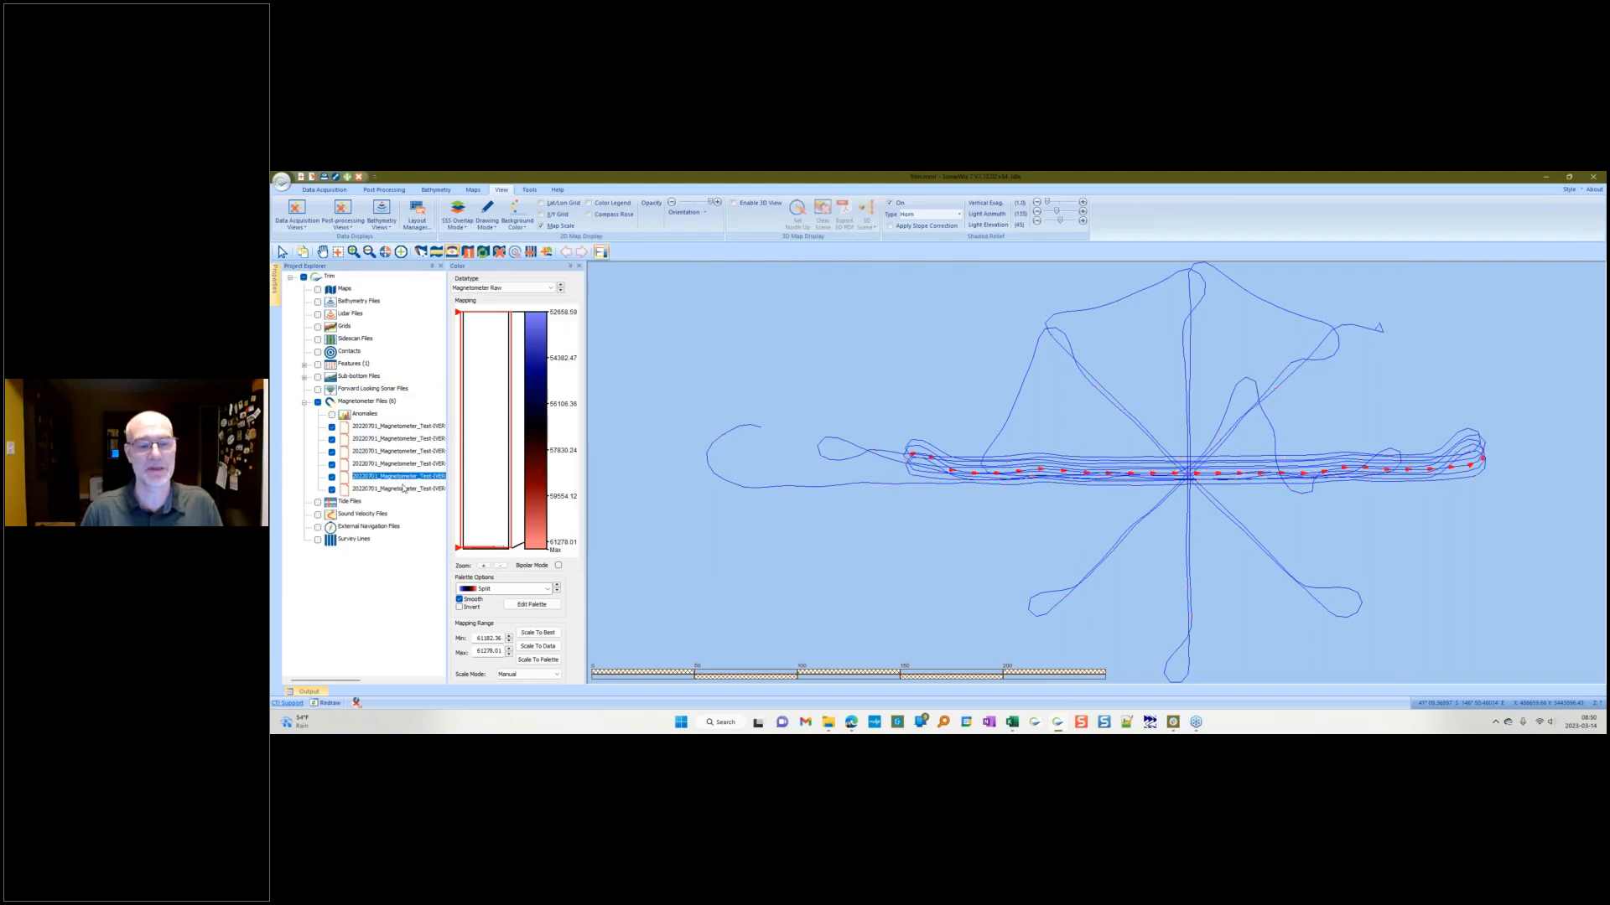
{"action": "left_click", "coordinate": [403, 488]}
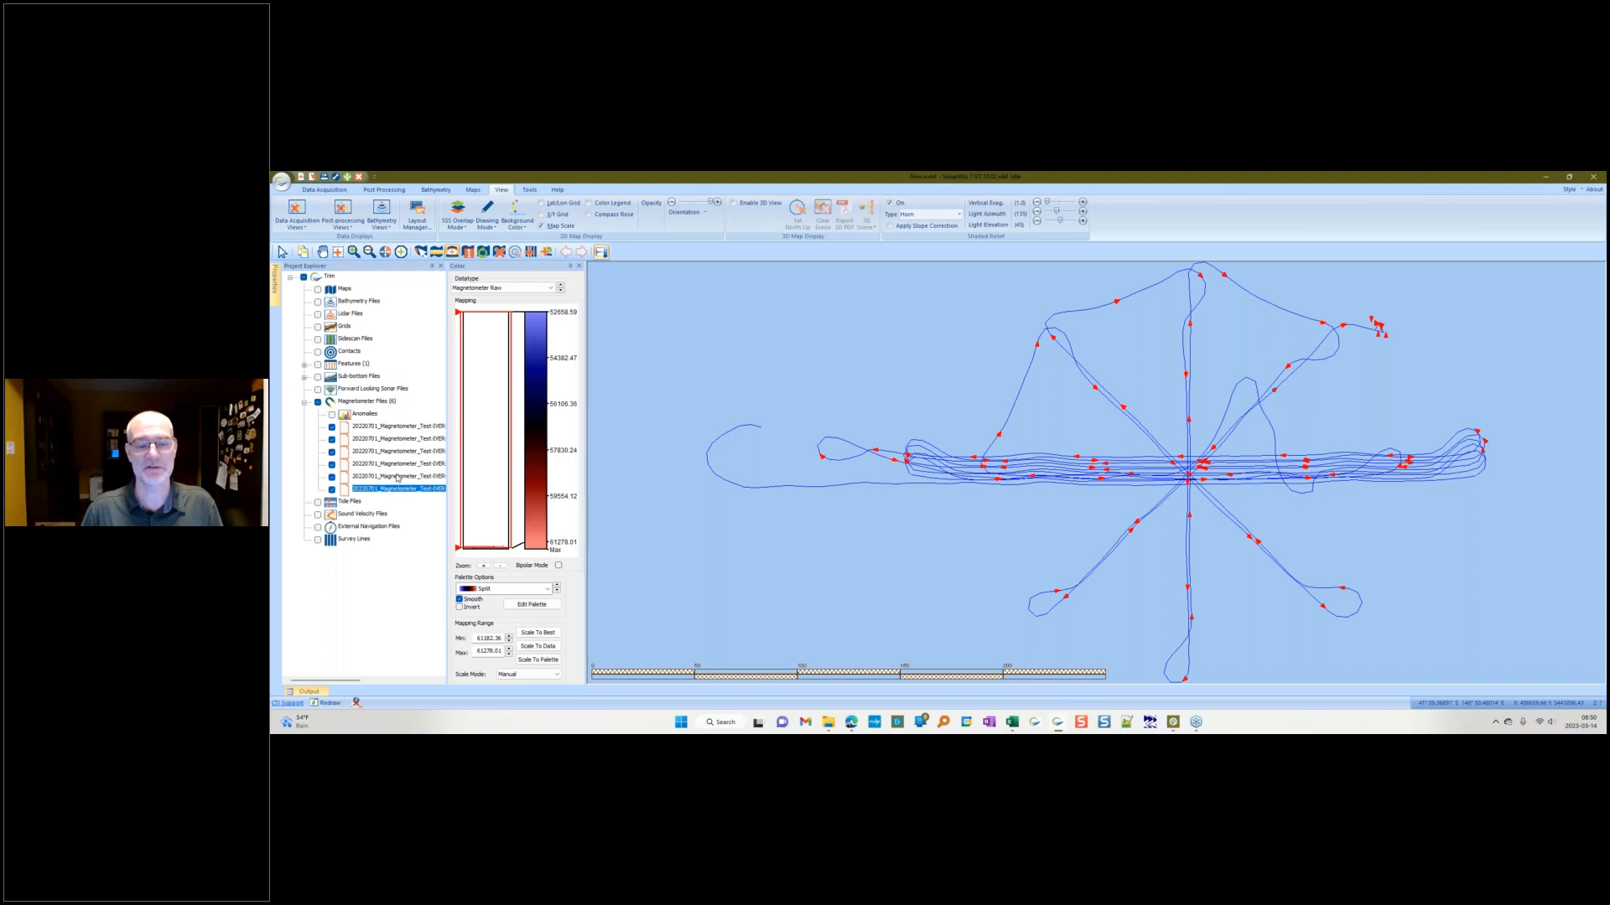
{"action": "left_click", "coordinate": [803, 551]}
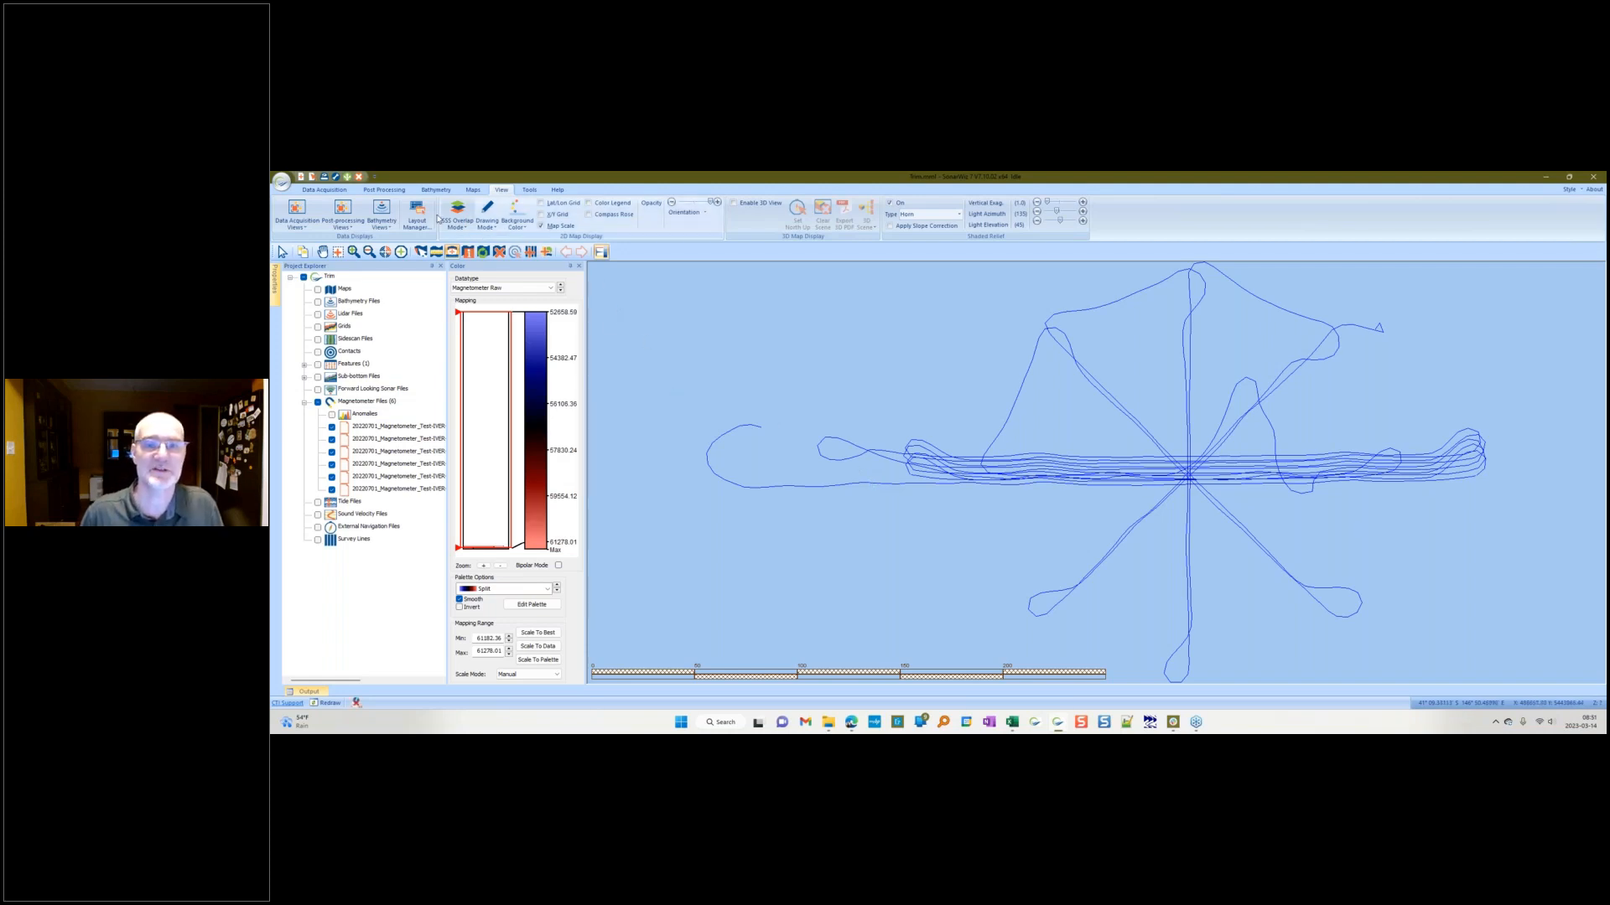
Step: Create a rectangle feature named A enclosing the central east-west survey lines
{"action": "left_click", "coordinate": [394, 191]}
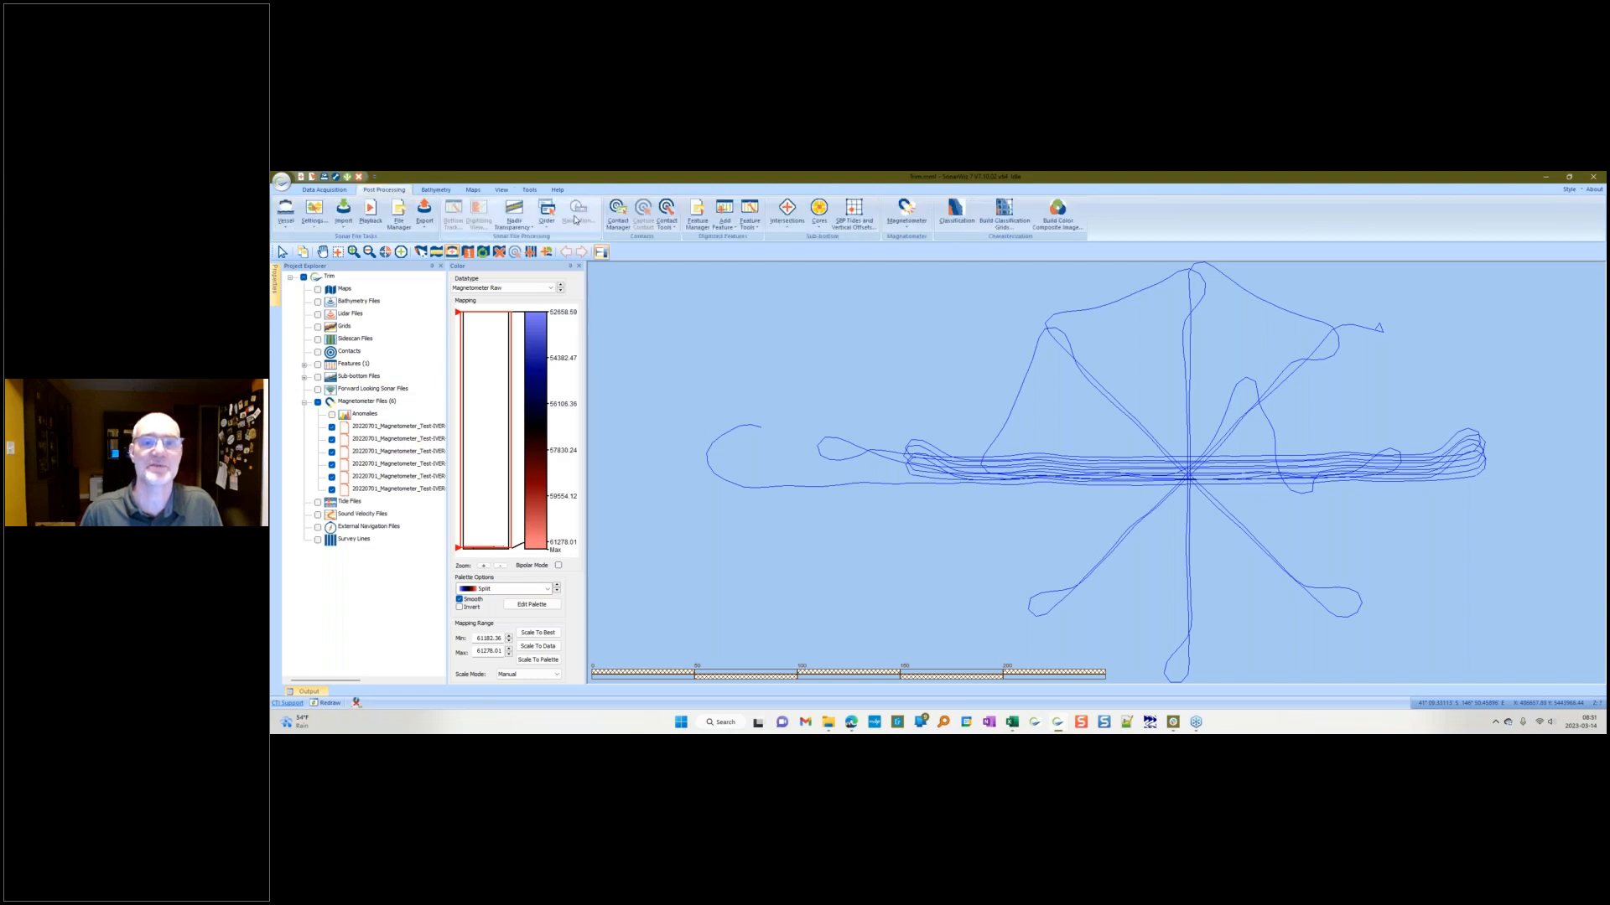
{"action": "left_click", "coordinate": [731, 226]}
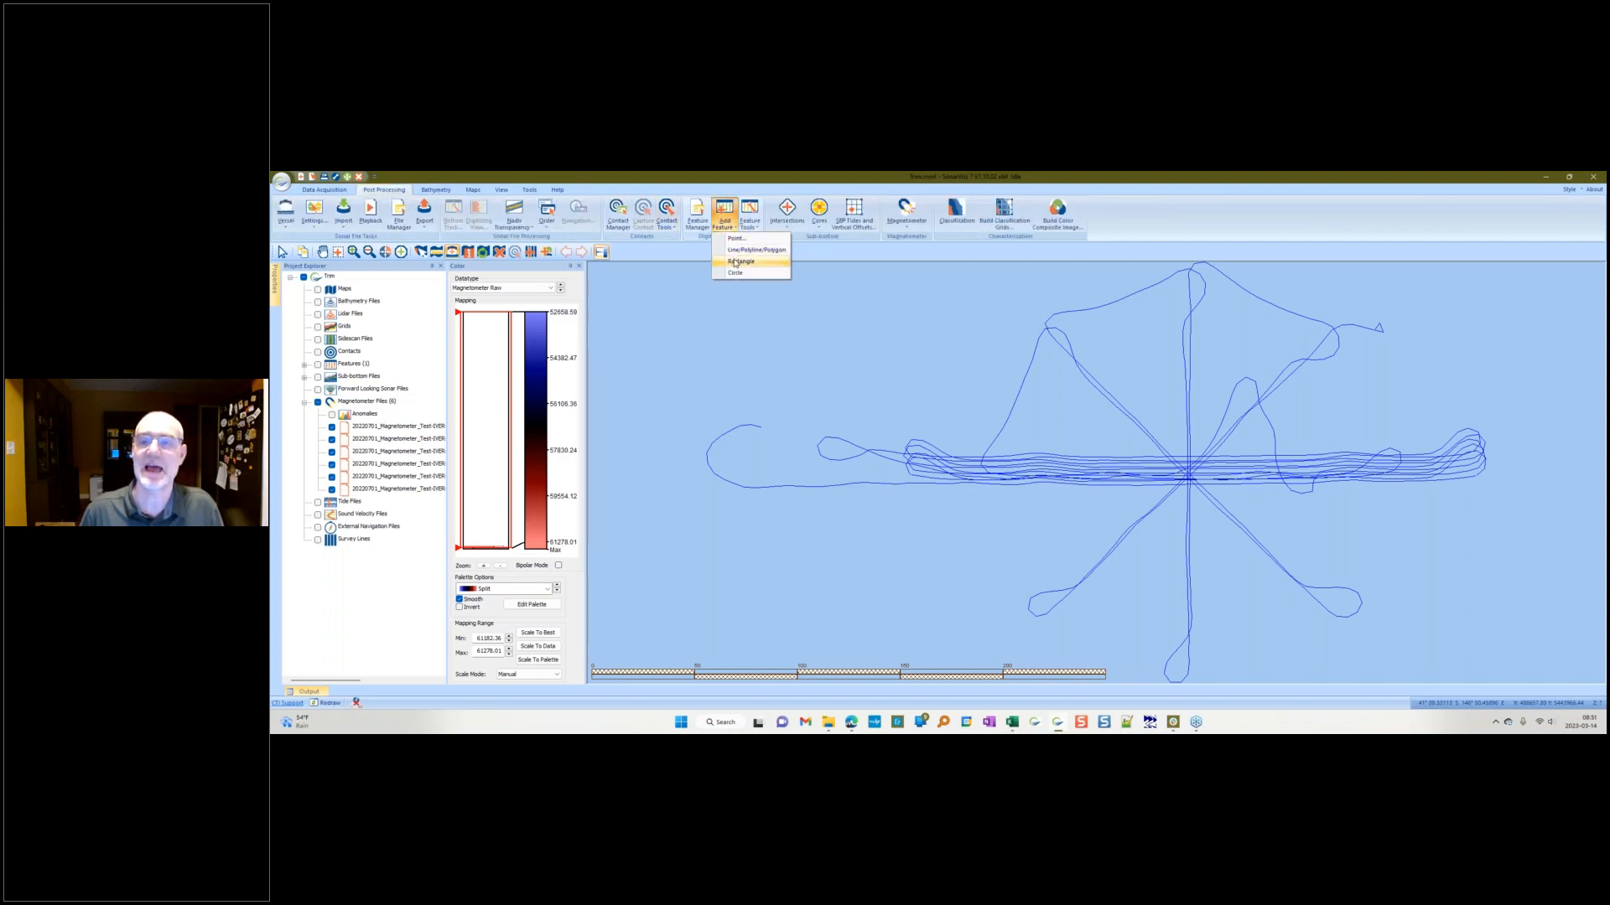
{"action": "left_click", "coordinate": [741, 261]}
{"action": "type", "text": "AOI"}
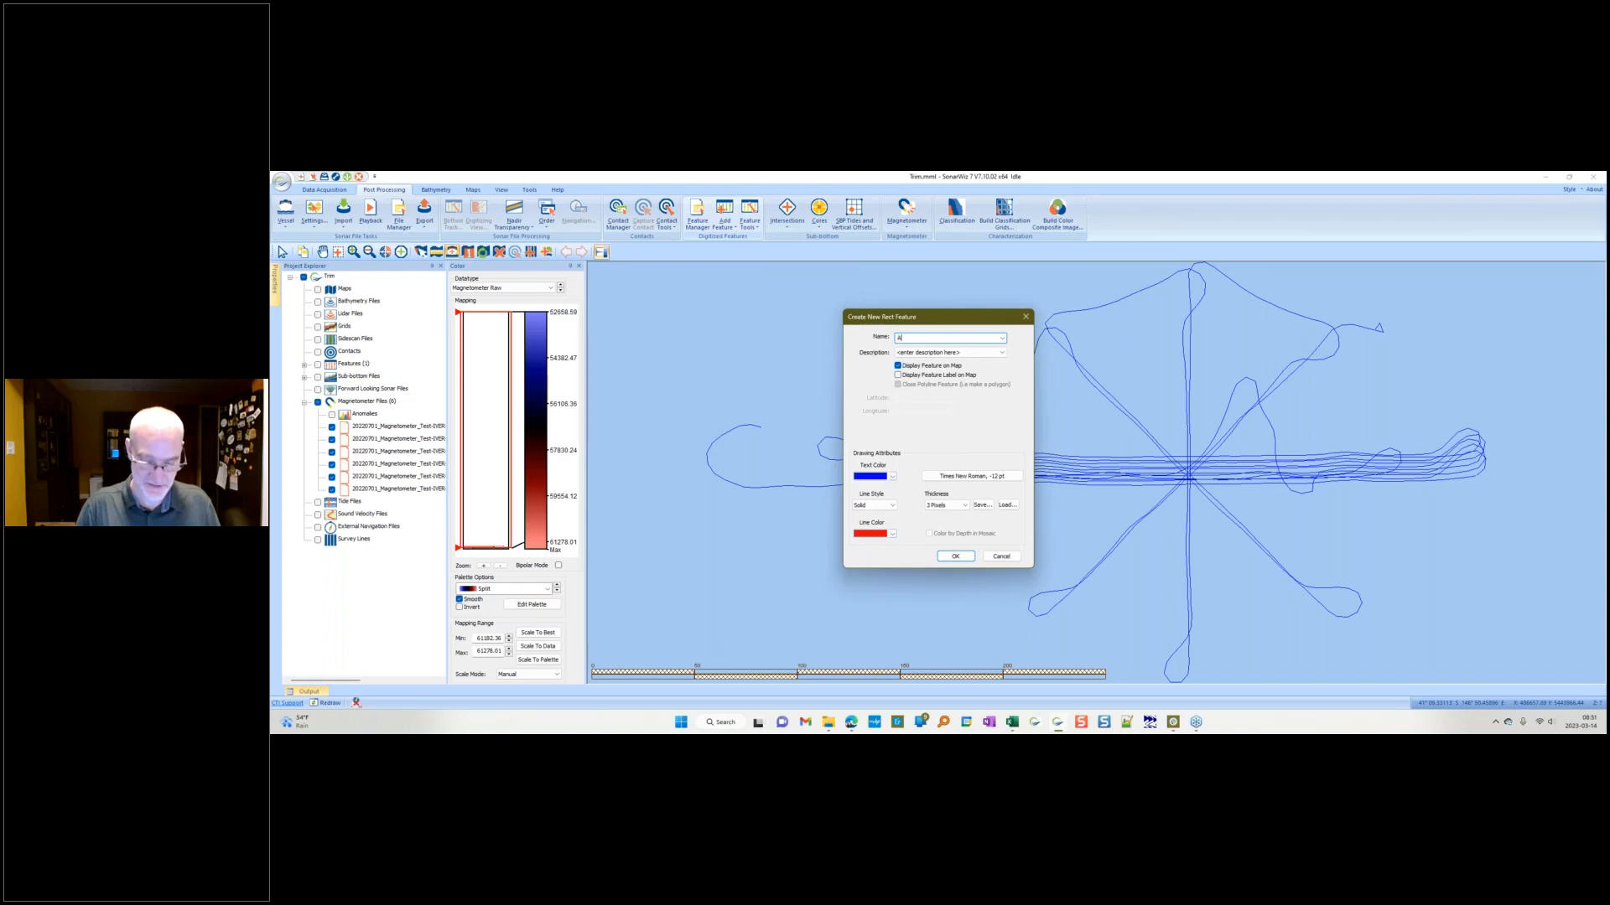
{"action": "left_click", "coordinate": [956, 557]}
{"action": "left_click_drag", "start_coordinate": [1032, 418], "coordinate": [1349, 531]}
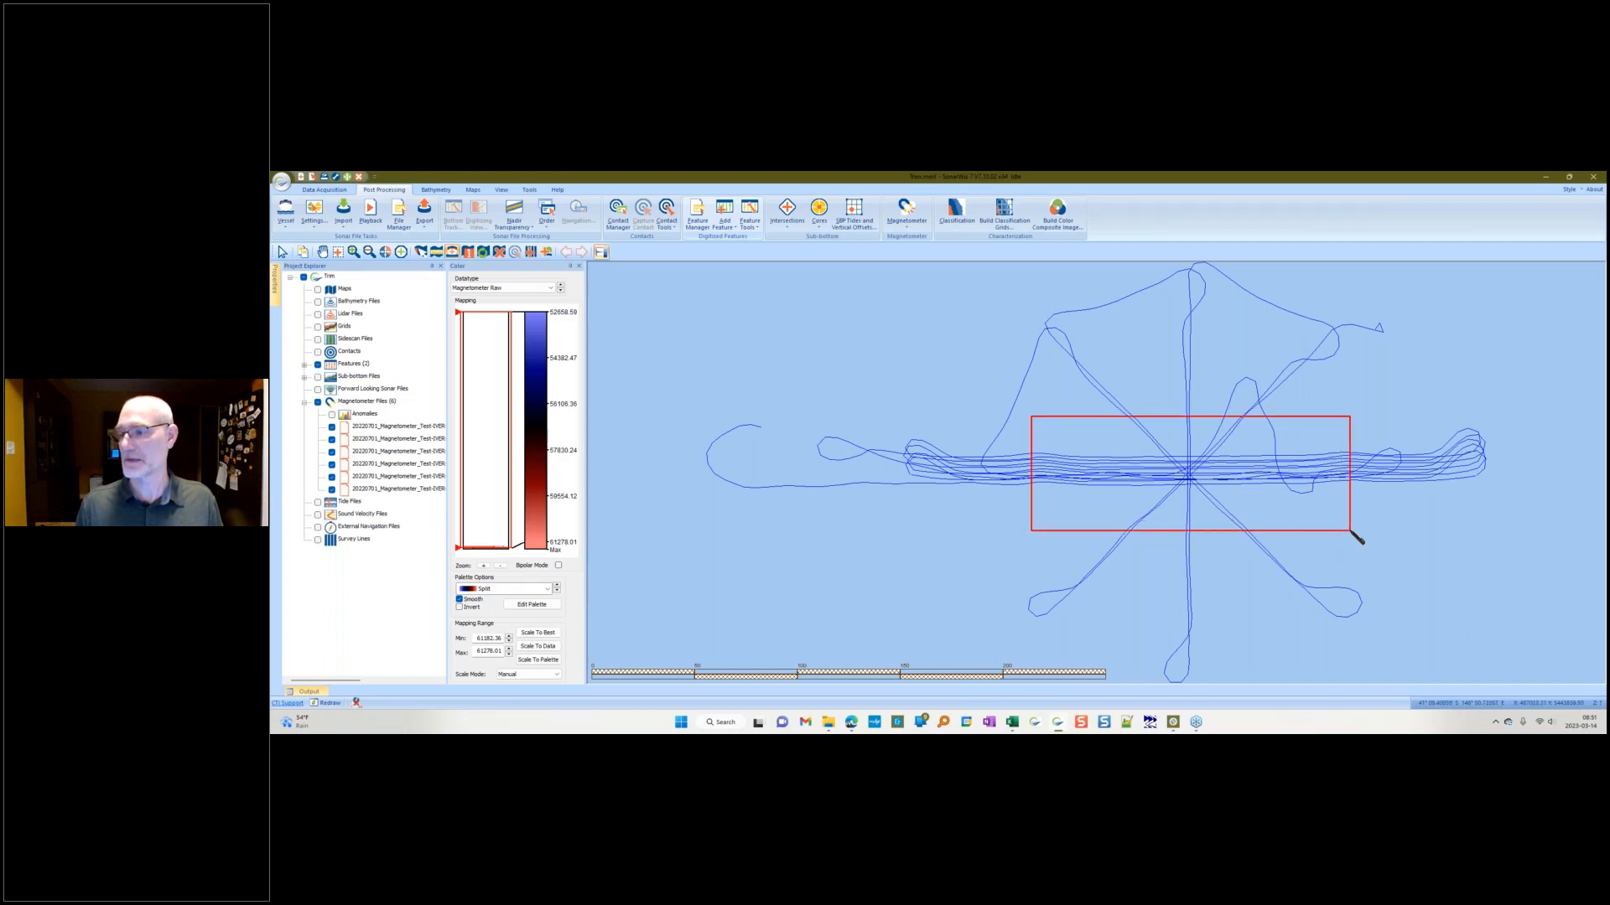
Step: Trim the magnetometer data to the extents of rectangle feature A
{"action": "left_click", "coordinate": [1081, 417]}
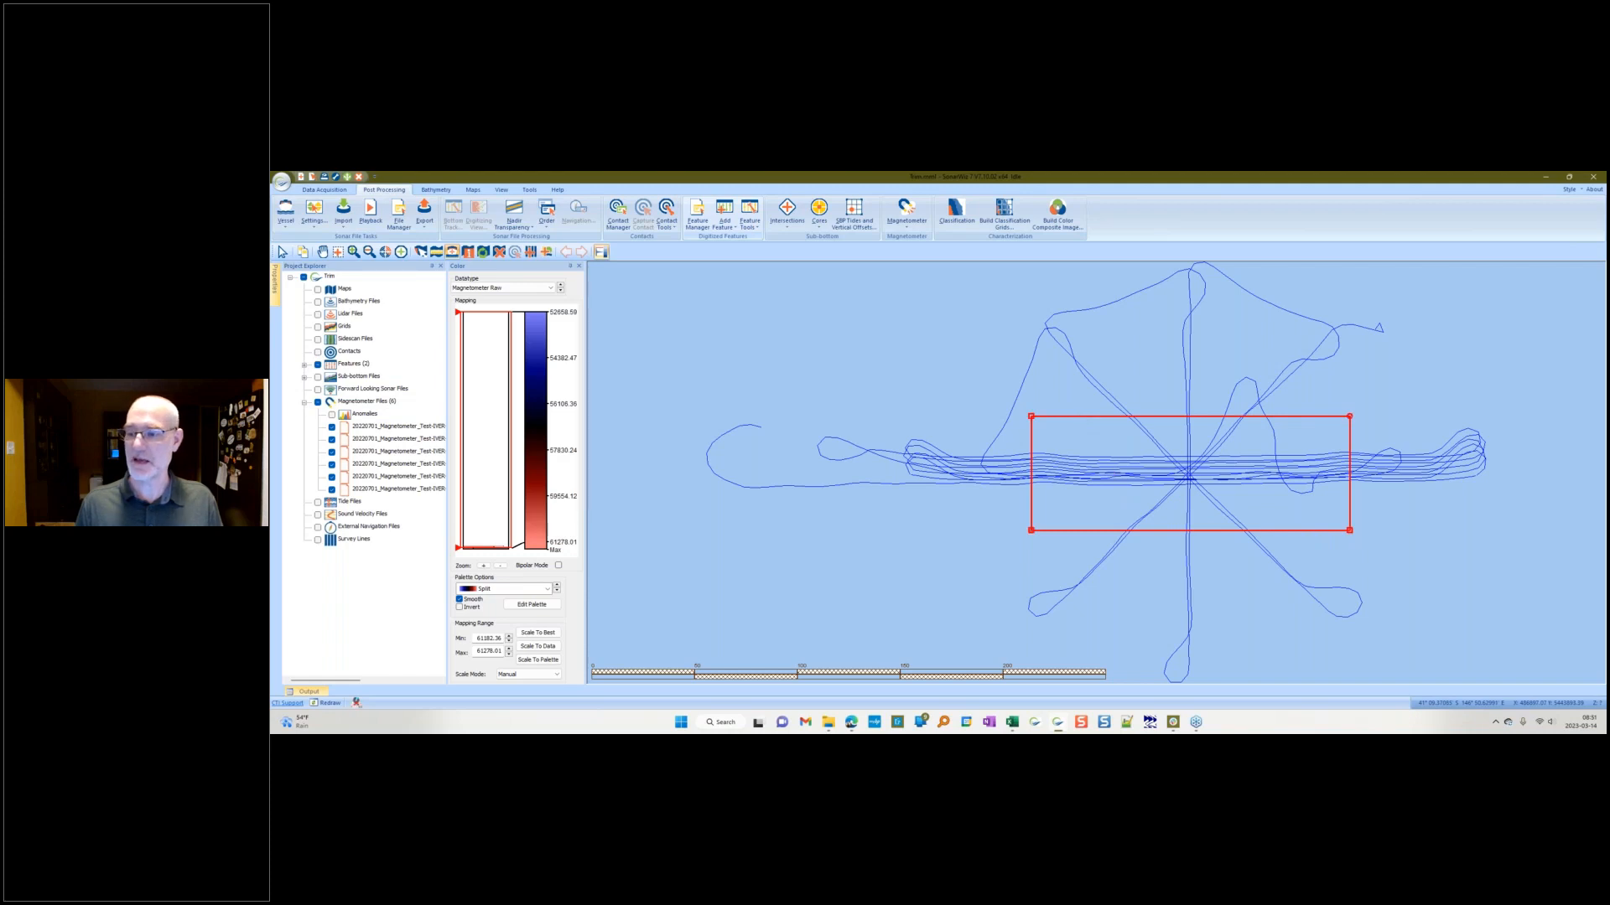
{"action": "right_click", "coordinate": [1081, 417]}
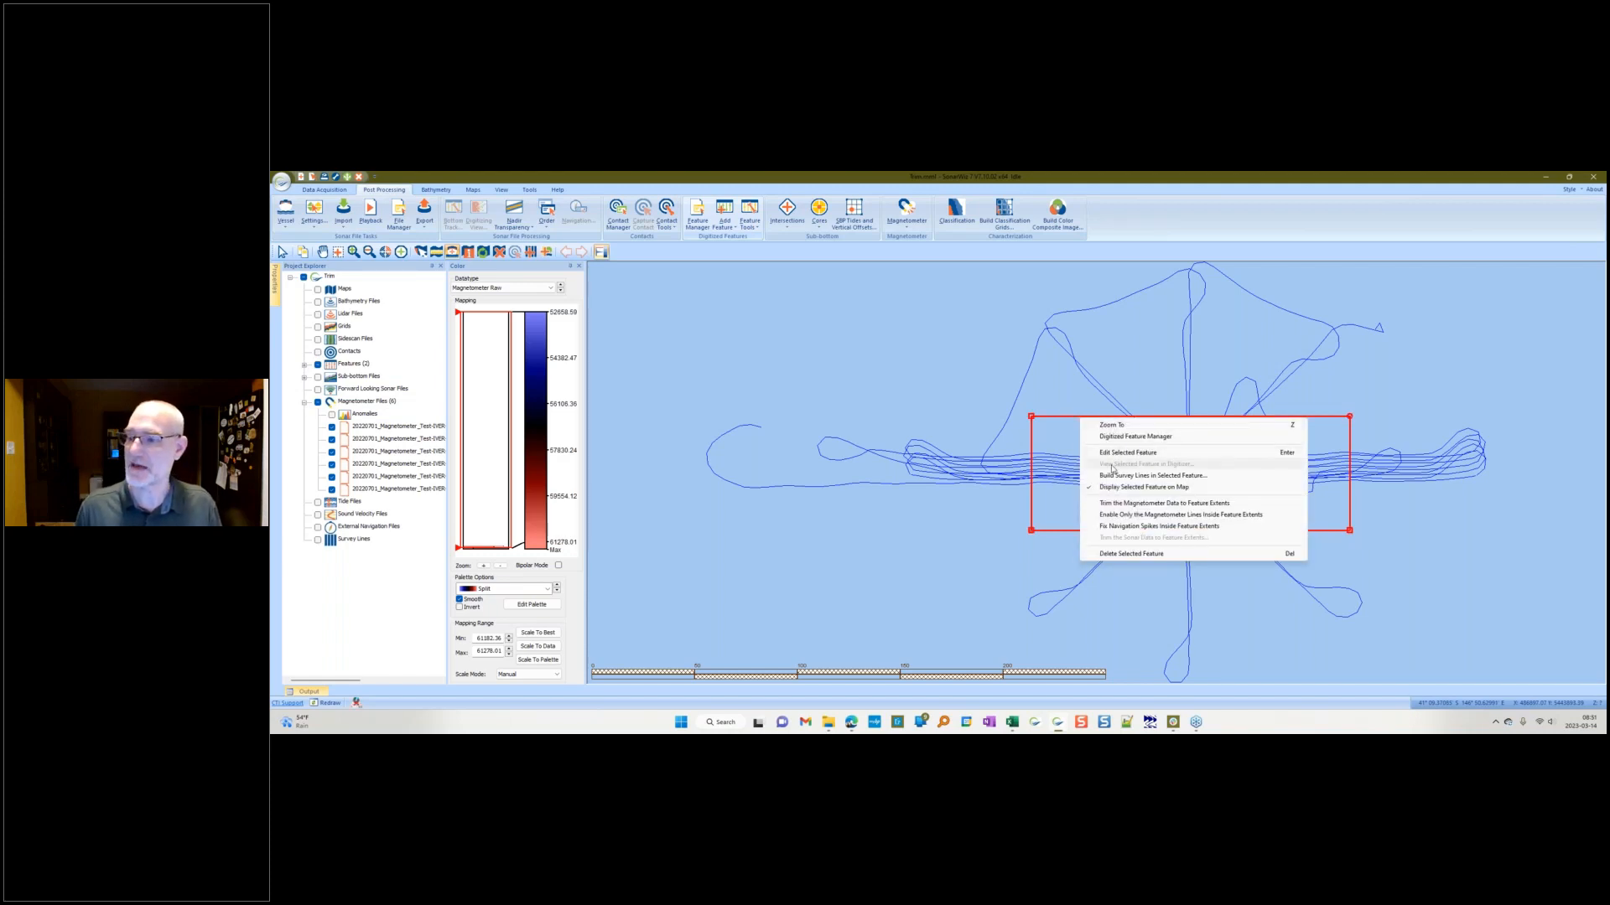
{"action": "left_click", "coordinate": [1216, 506]}
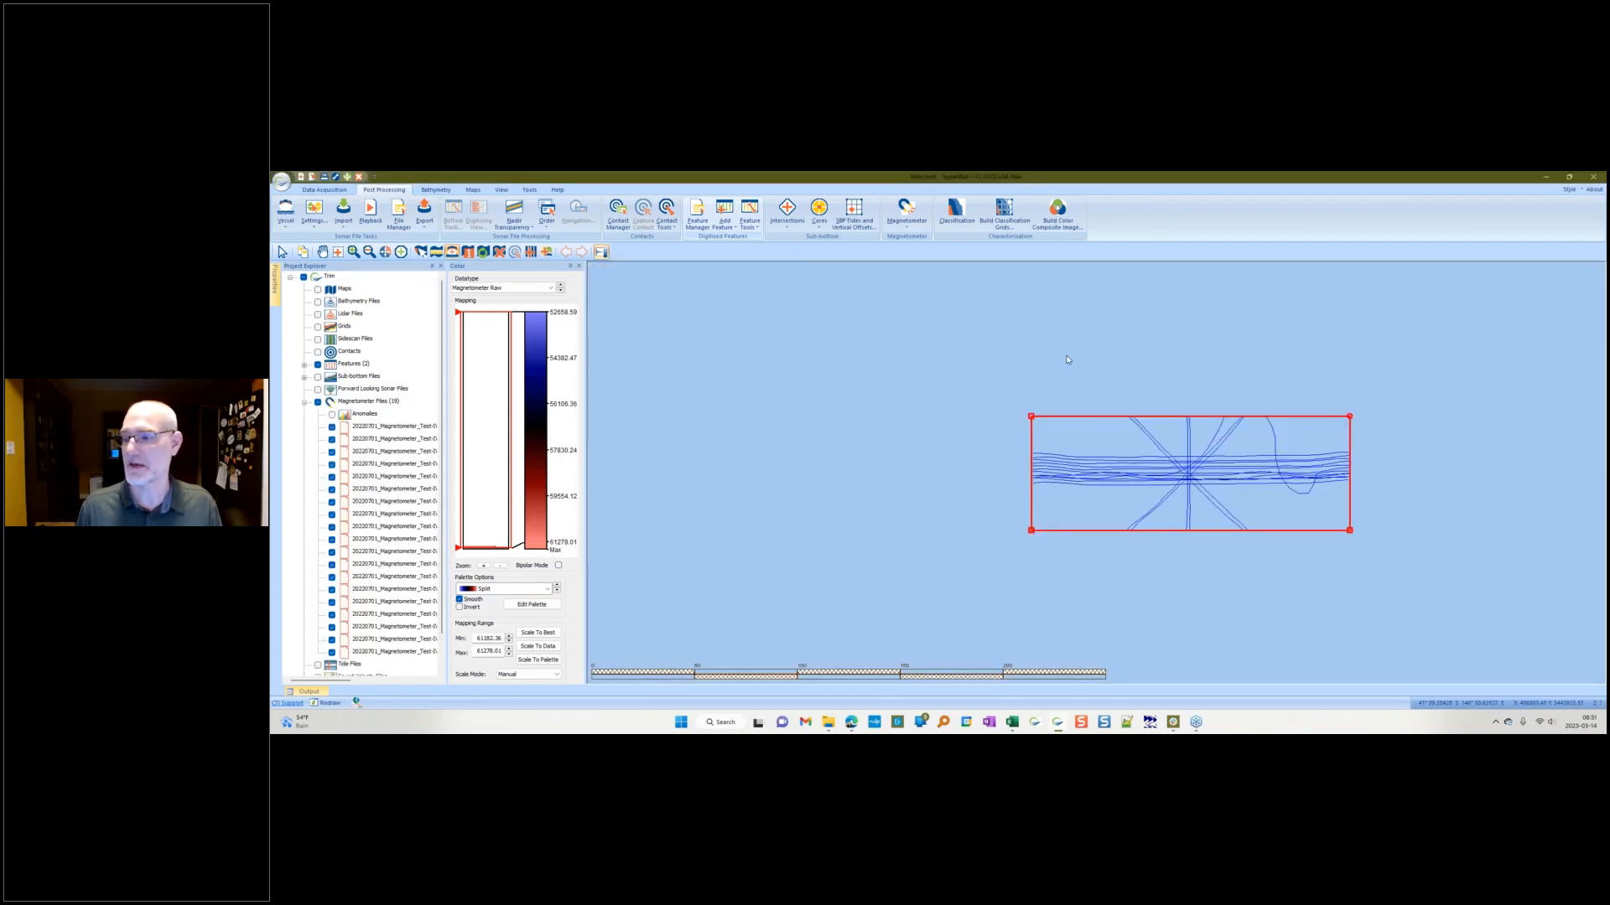
Step: Zoom to the trimmed area and open one trimmed magnetometer line in the trace editor to inspect it, then close it
{"action": "left_click", "coordinate": [386, 251]}
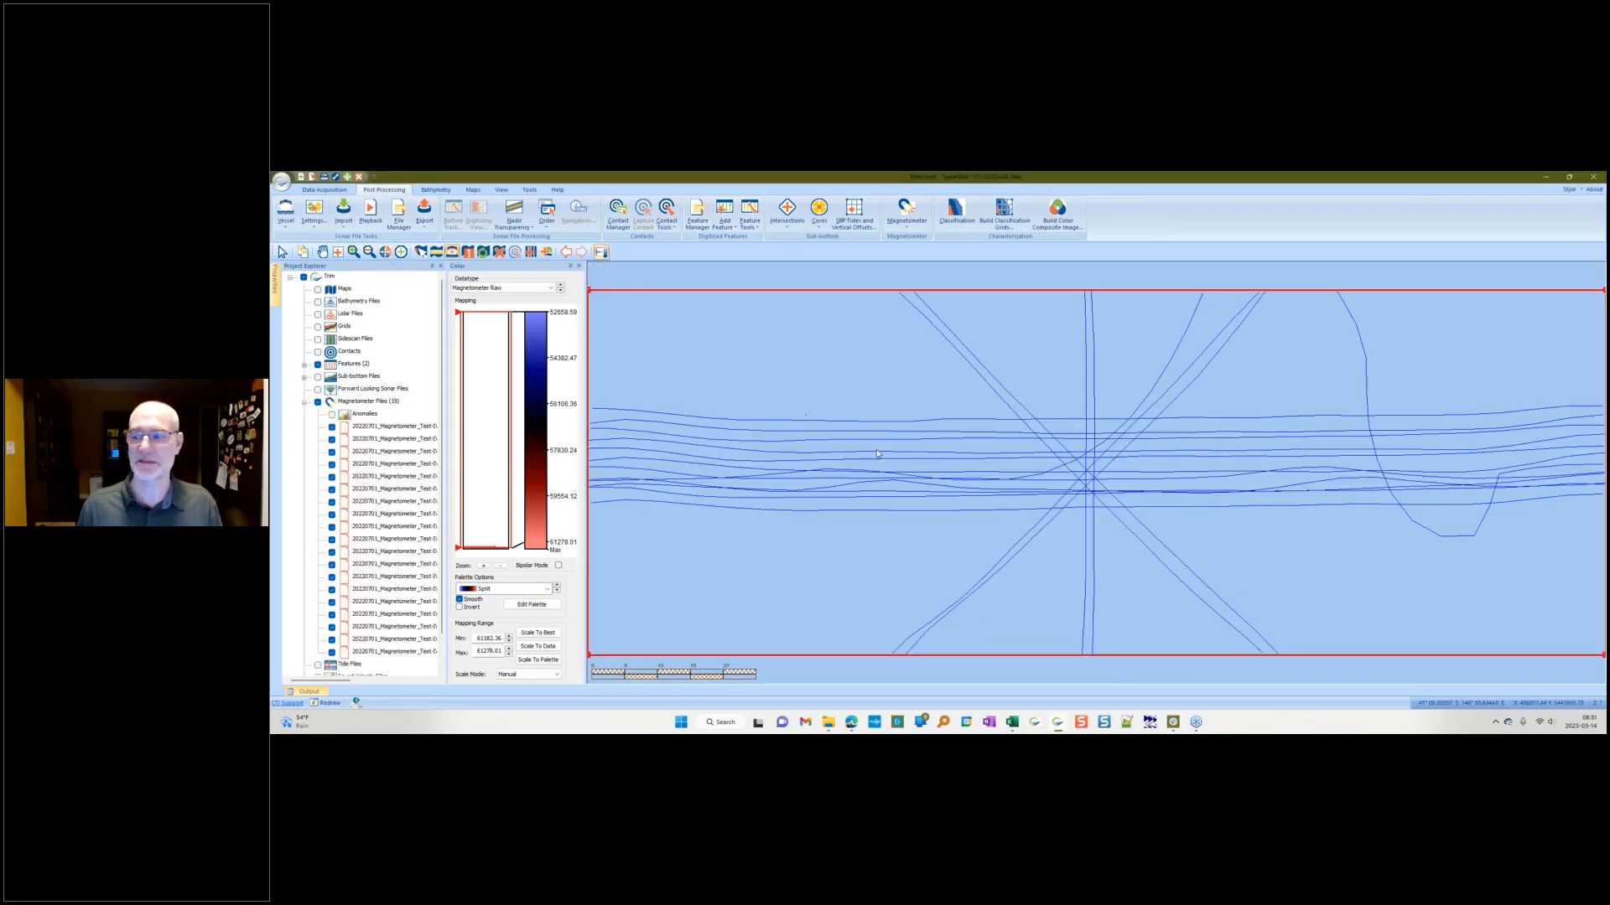
{"action": "left_click", "coordinate": [716, 424]}
{"action": "double_click", "coordinate": [716, 423]}
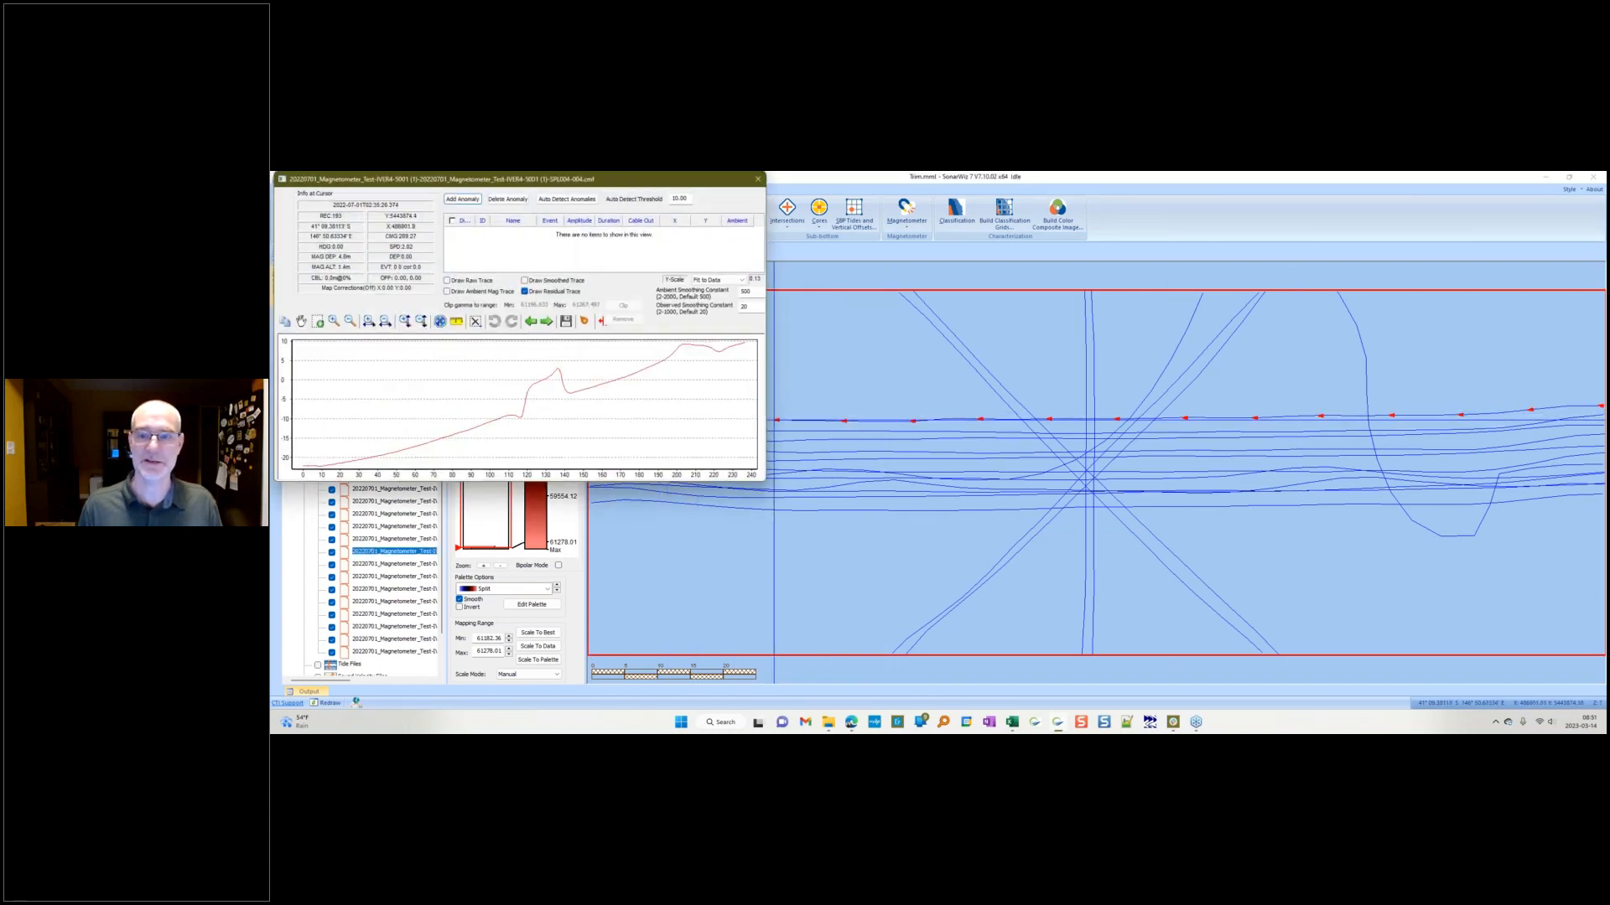
{"action": "left_click", "coordinate": [758, 182]}
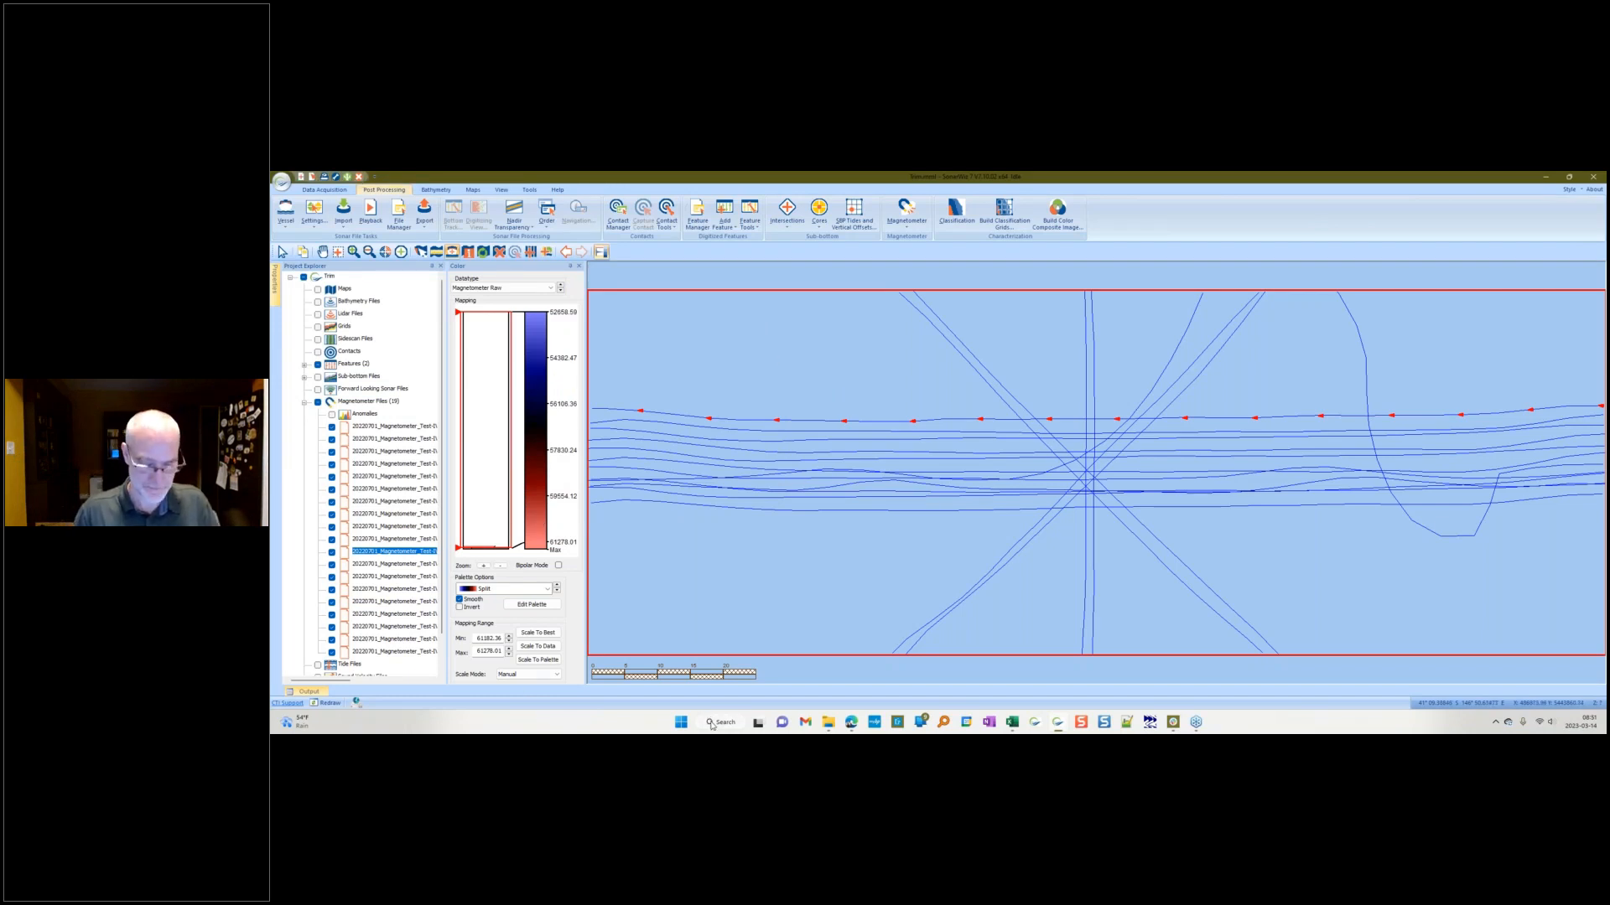
Step: Switch to the presentation slides
{"action": "key", "text": "alt+Tab"}
{"action": "key", "text": "alt+Tab"}
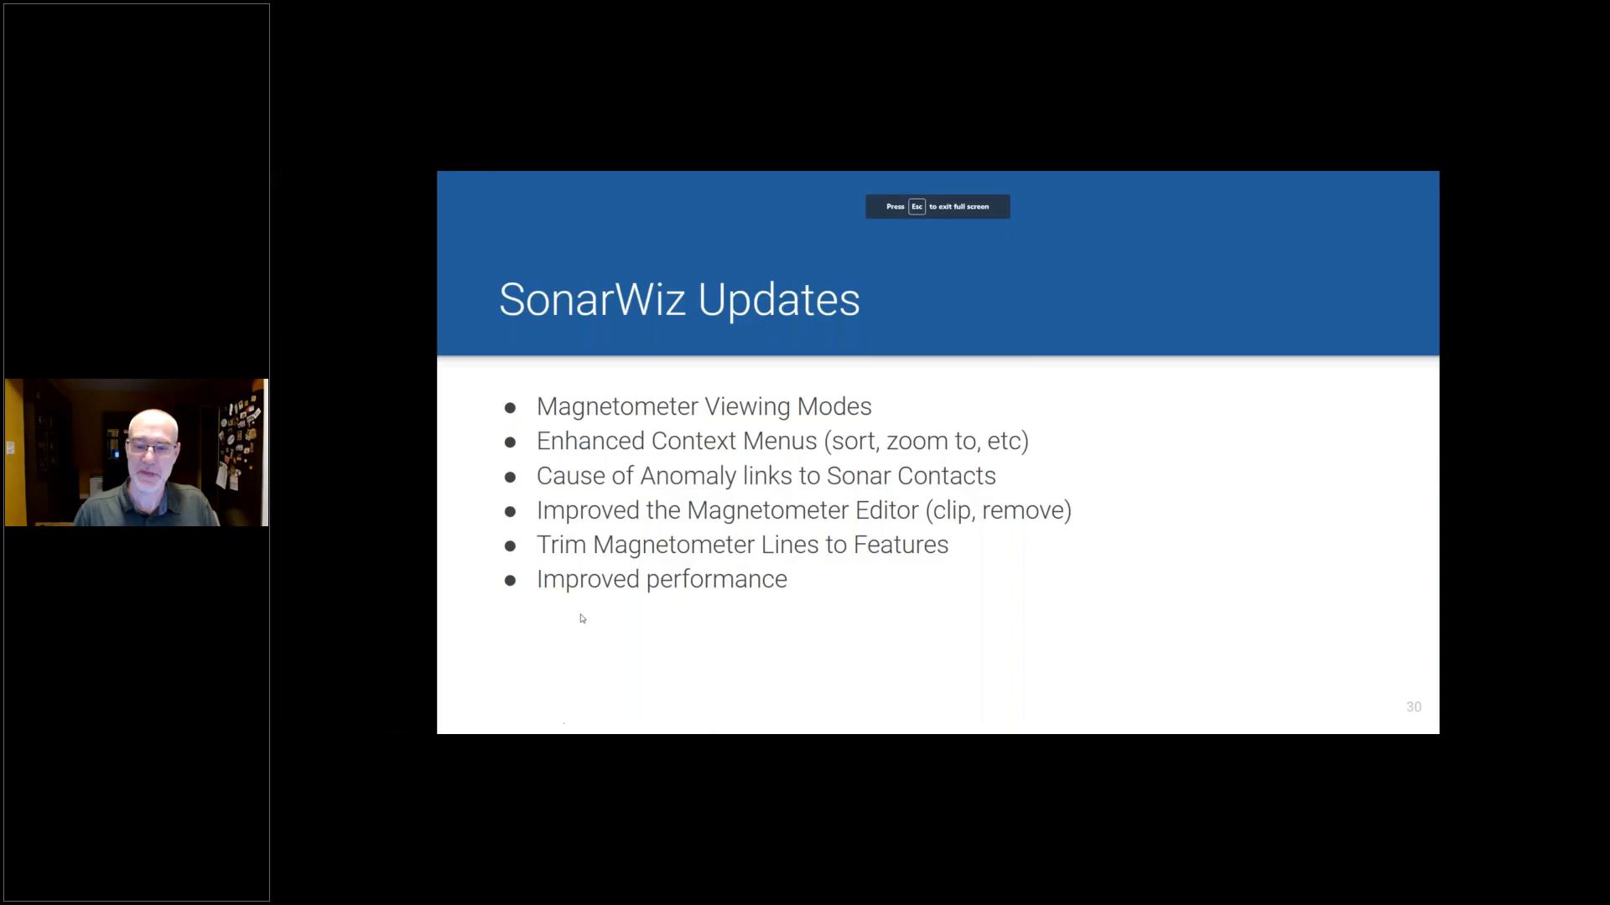
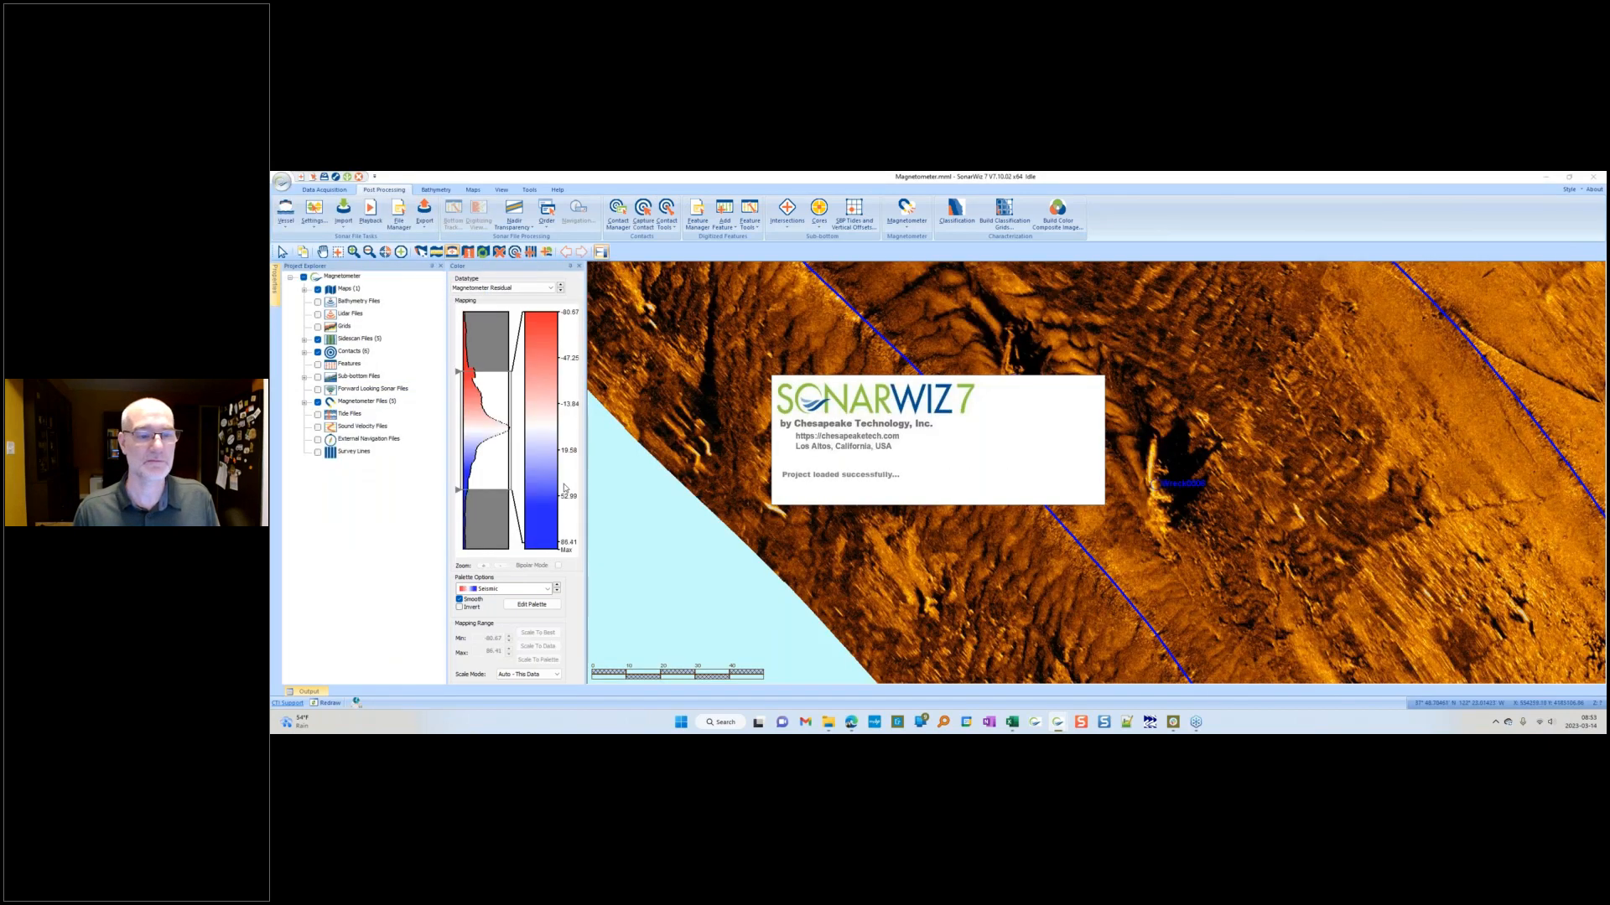
Step: Expand the sidescan, contacts and magnetometer anomaly lists and open the properties of Anomaly0008
{"action": "left_click", "coordinate": [304, 341]}
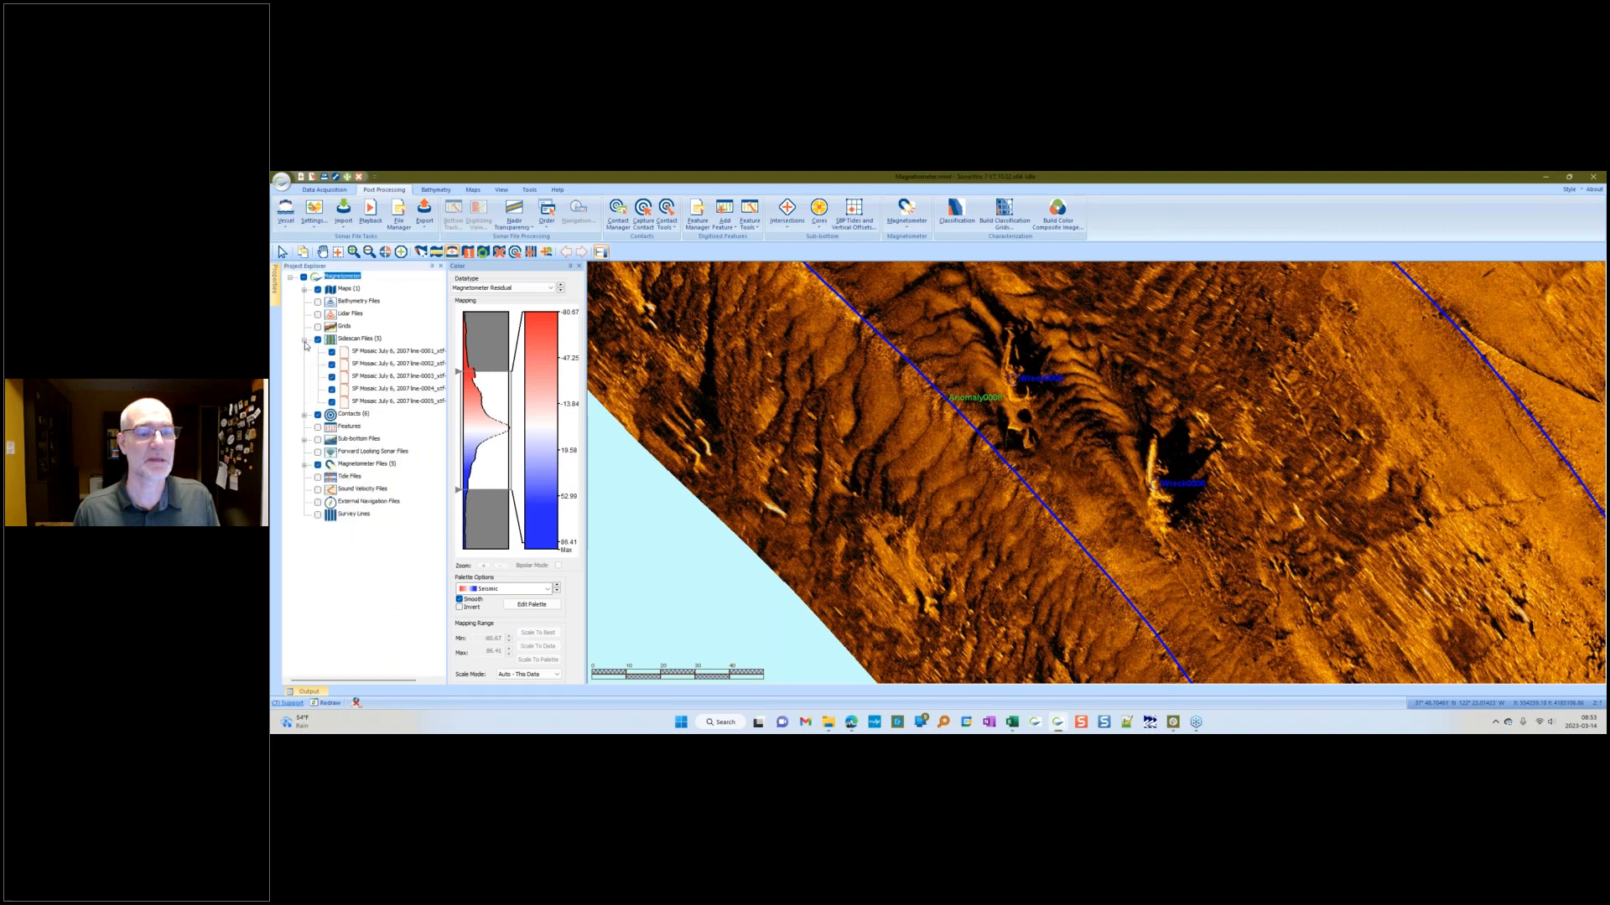
{"action": "left_click", "coordinate": [305, 416]}
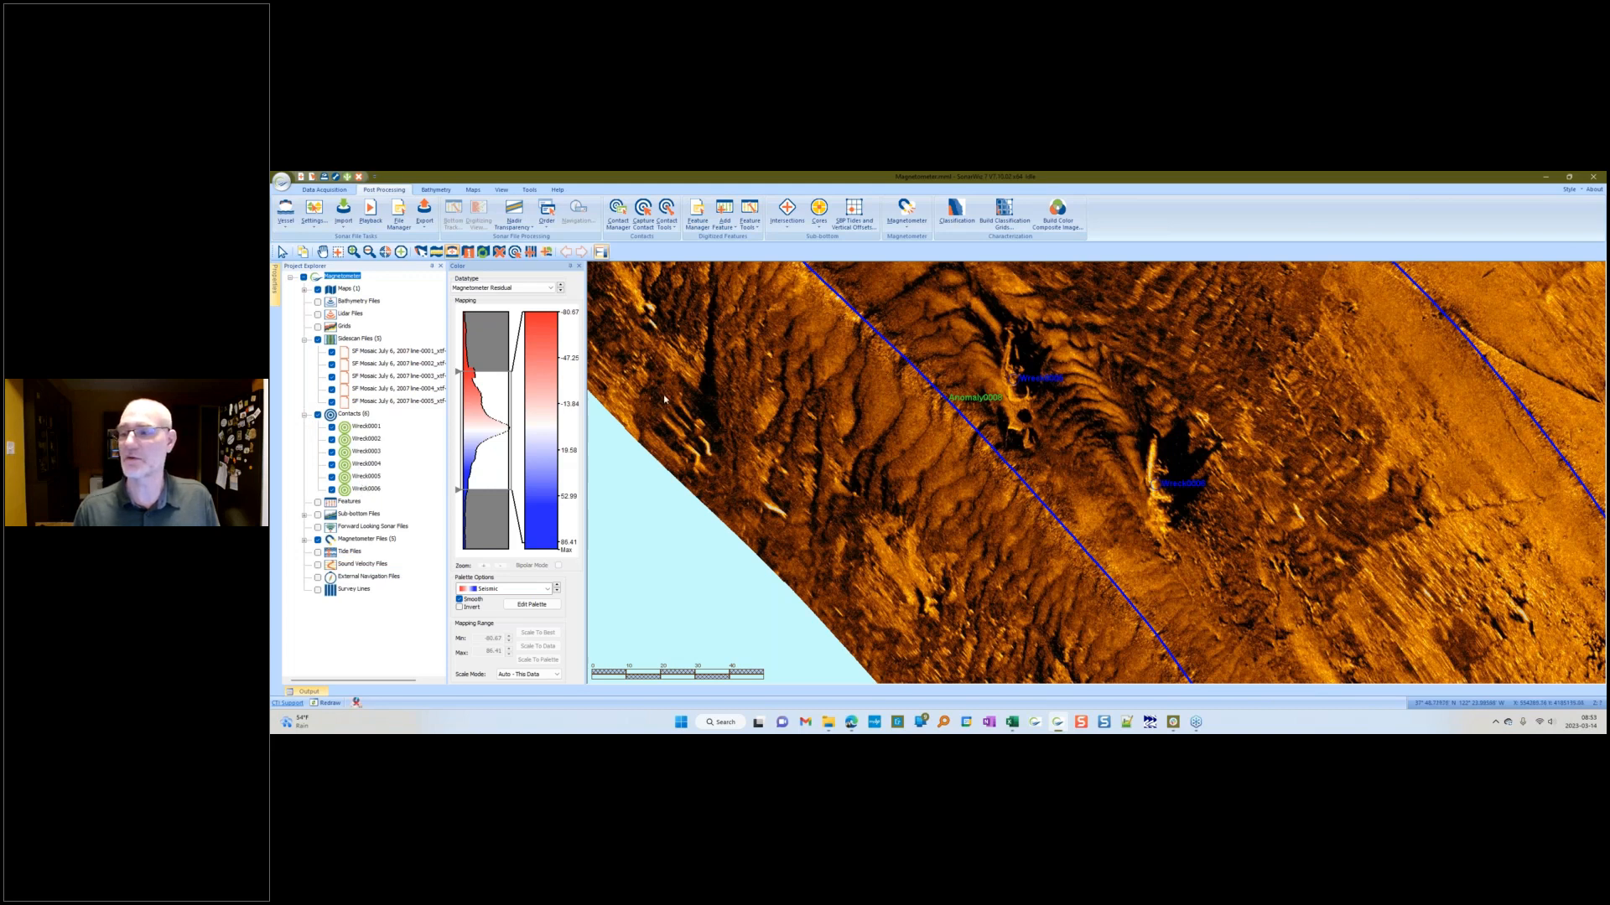
{"action": "left_click", "coordinate": [305, 540]}
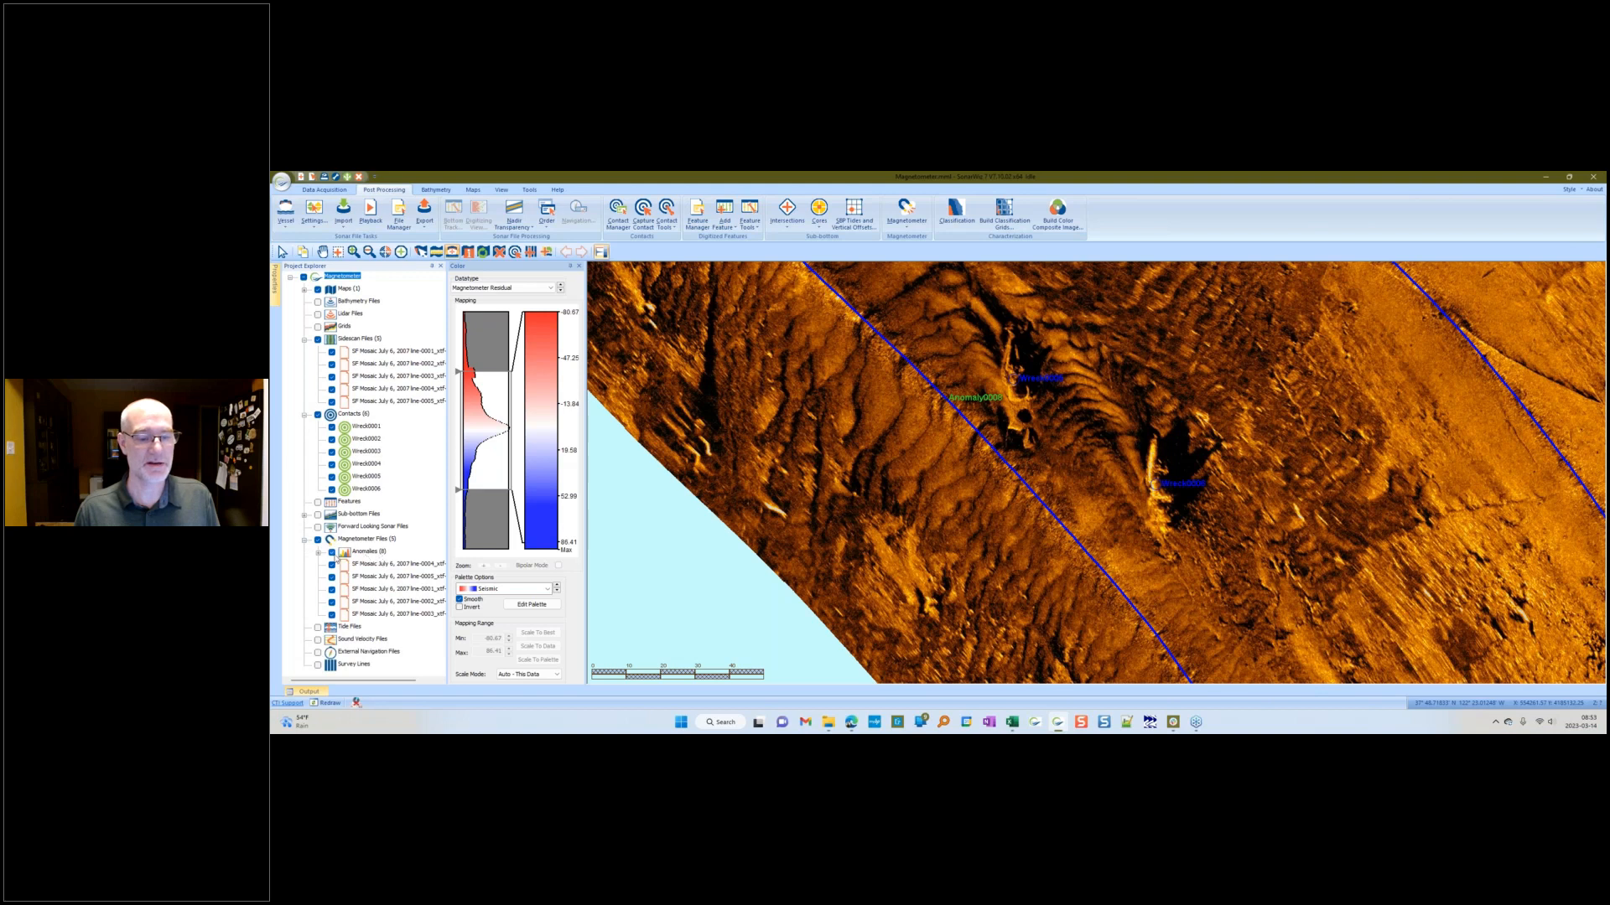
{"action": "left_click", "coordinate": [319, 553]}
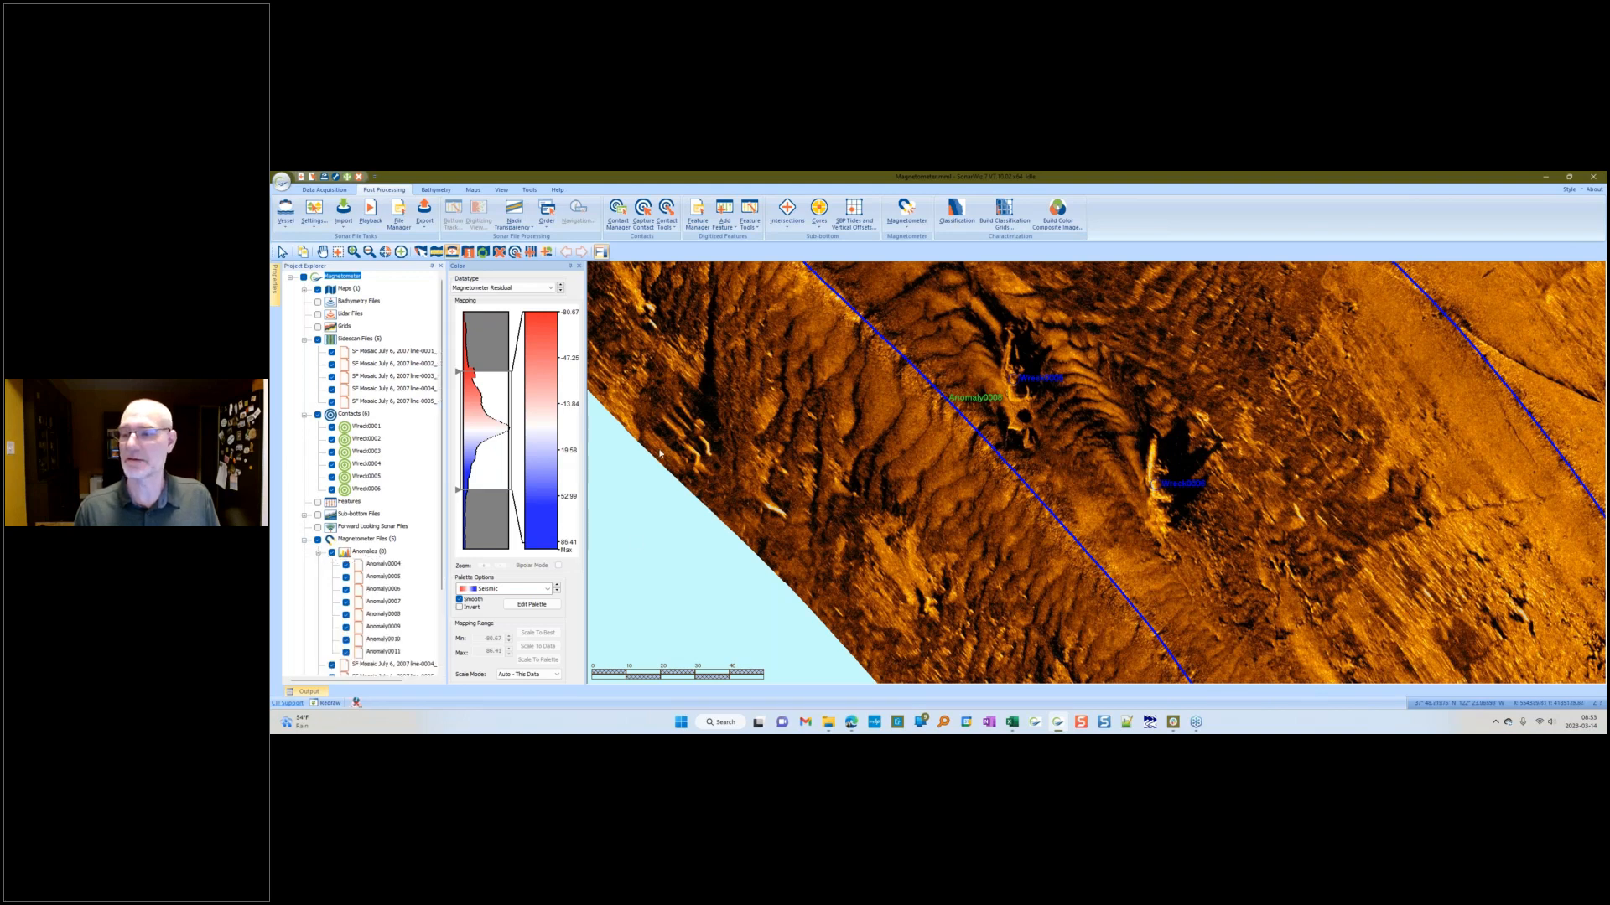
{"action": "left_click", "coordinate": [384, 615]}
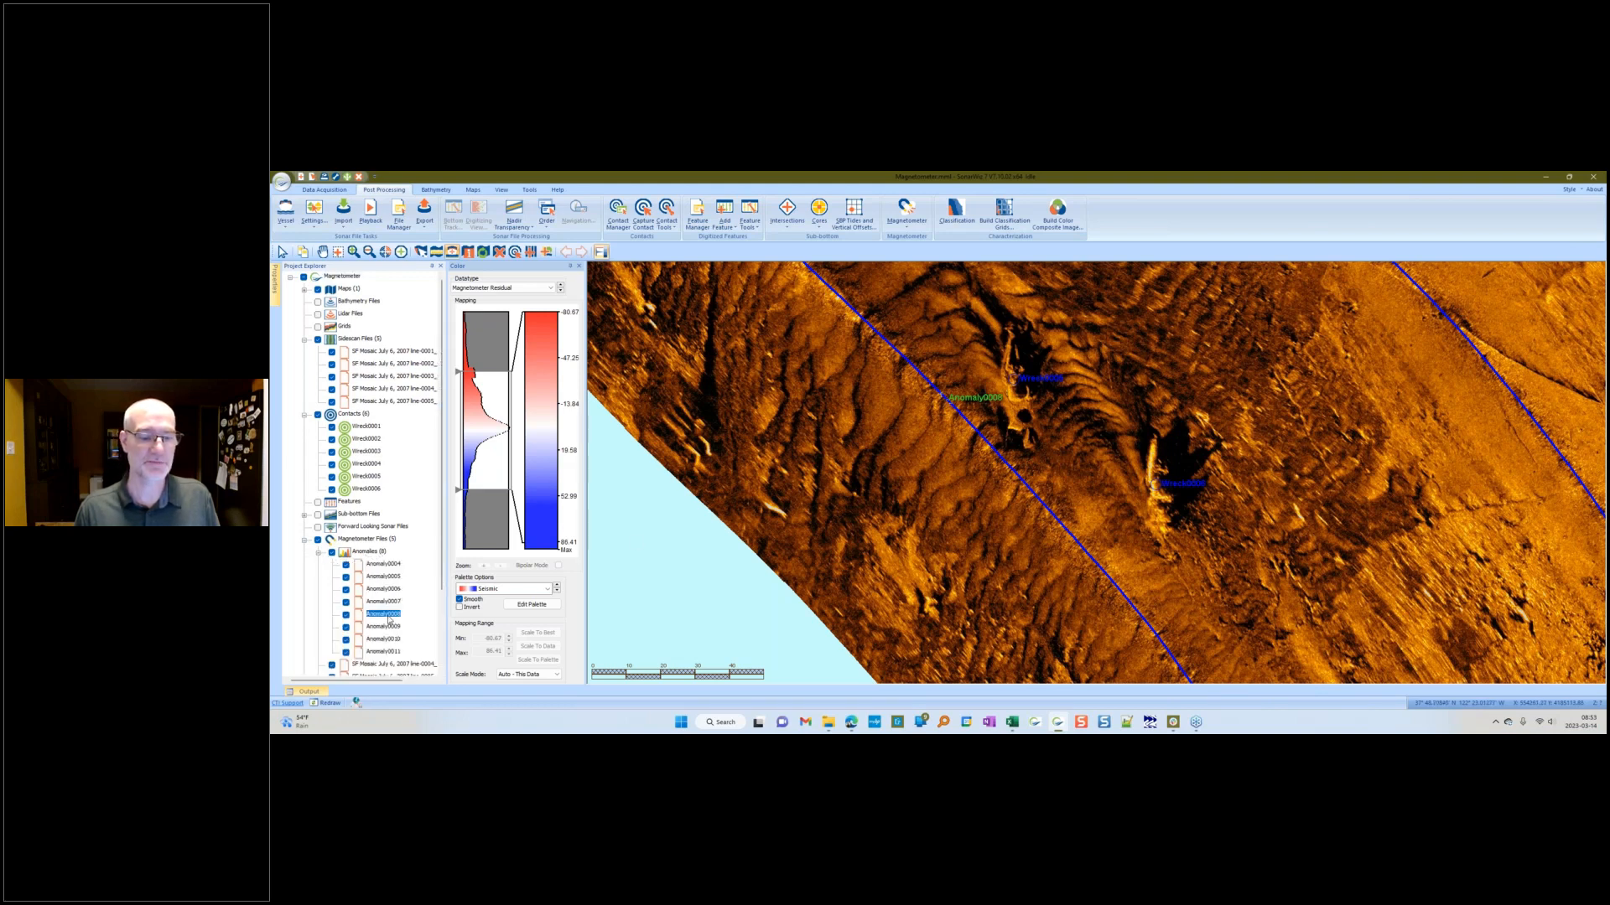
{"action": "double_click", "coordinate": [387, 617]}
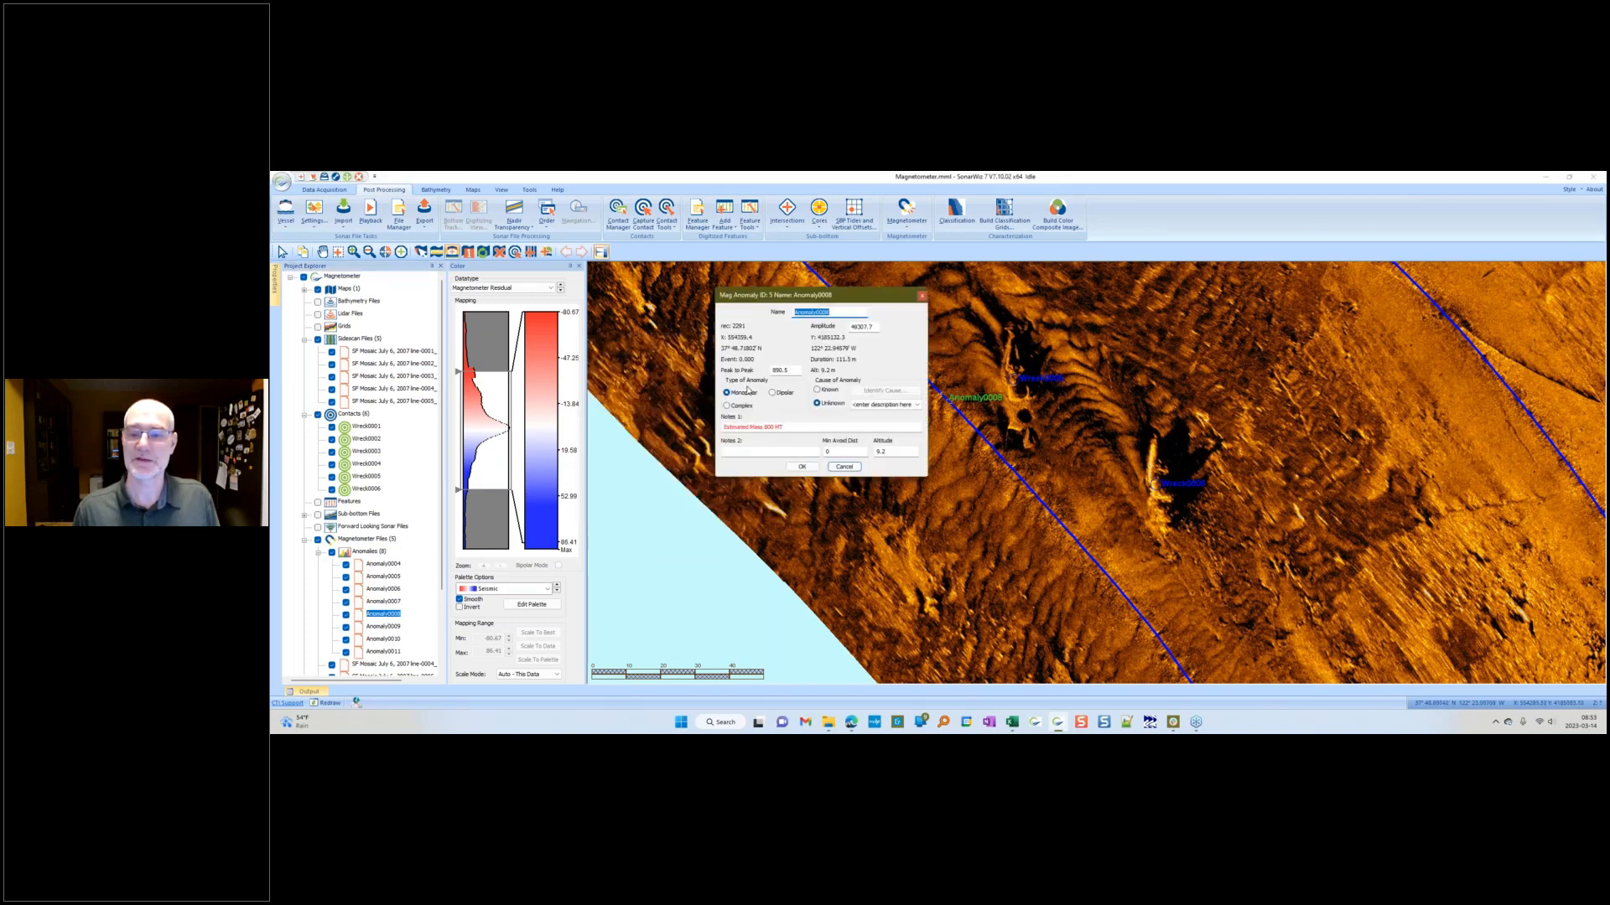
Step: Set Anomaly0008's cause to Known and identify its source as contact Wreck0005
{"action": "left_click", "coordinate": [817, 392]}
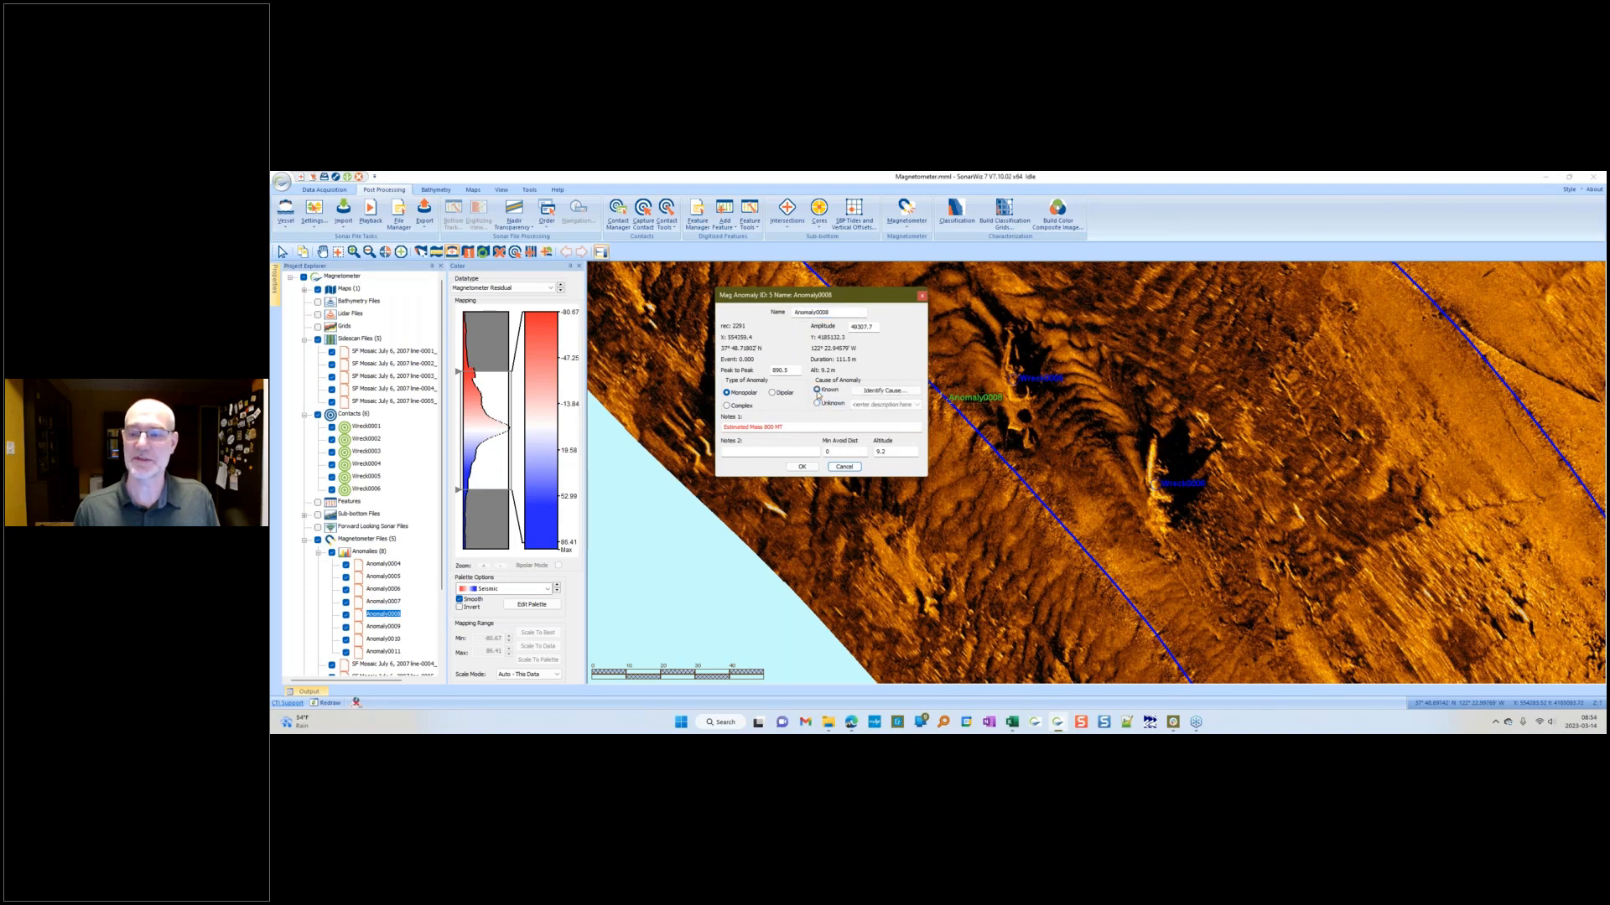
{"action": "left_click", "coordinate": [880, 391]}
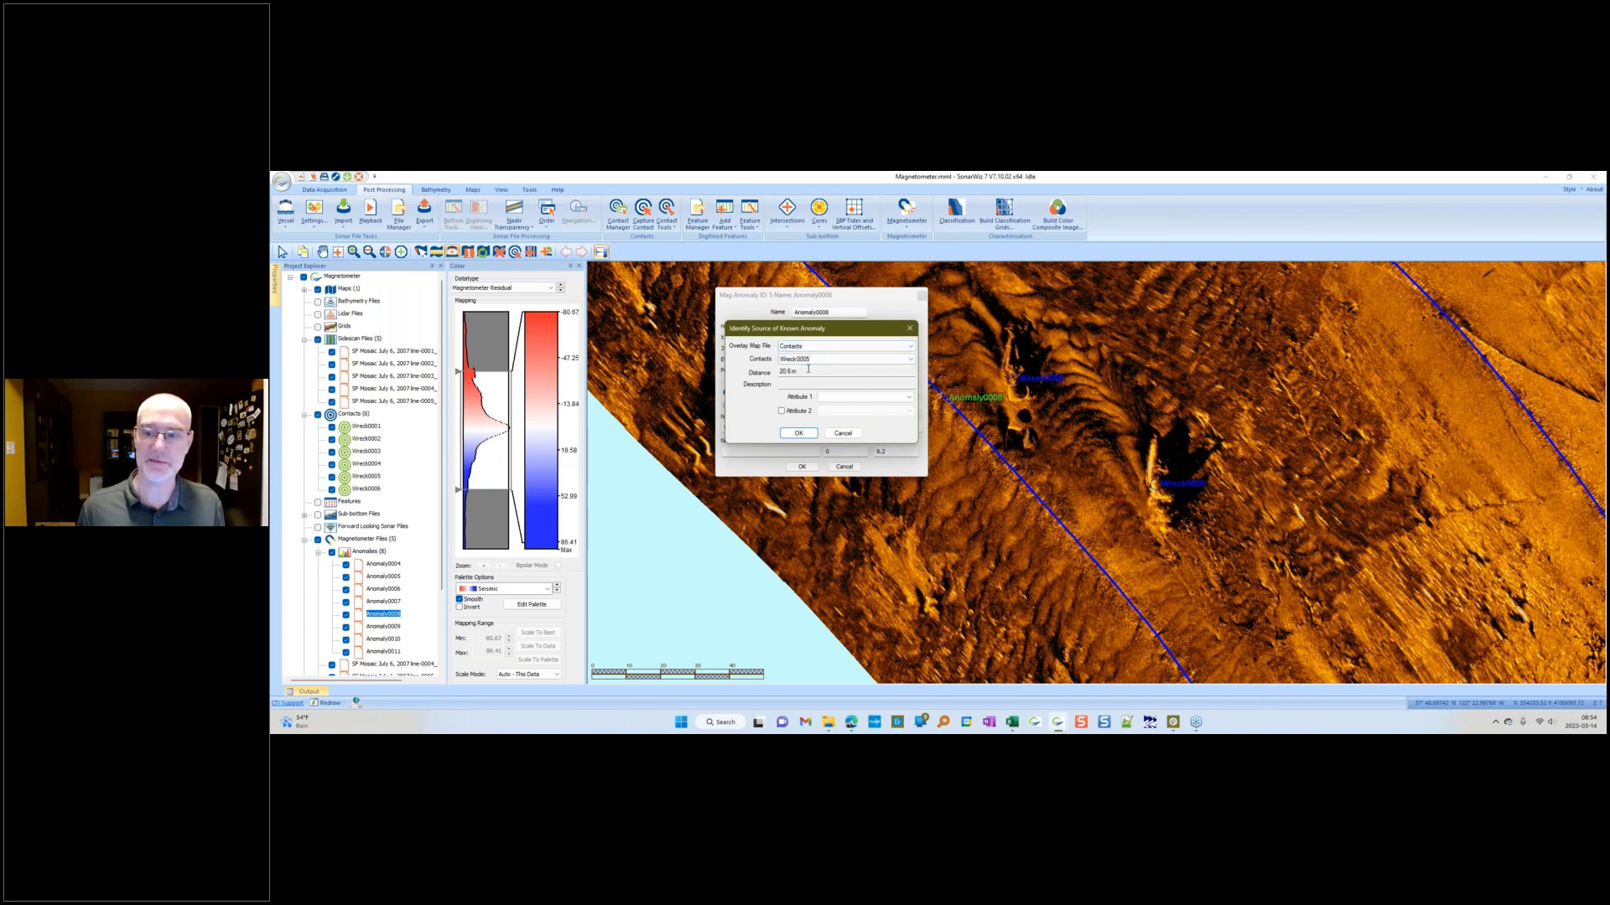
{"action": "left_click", "coordinate": [799, 434]}
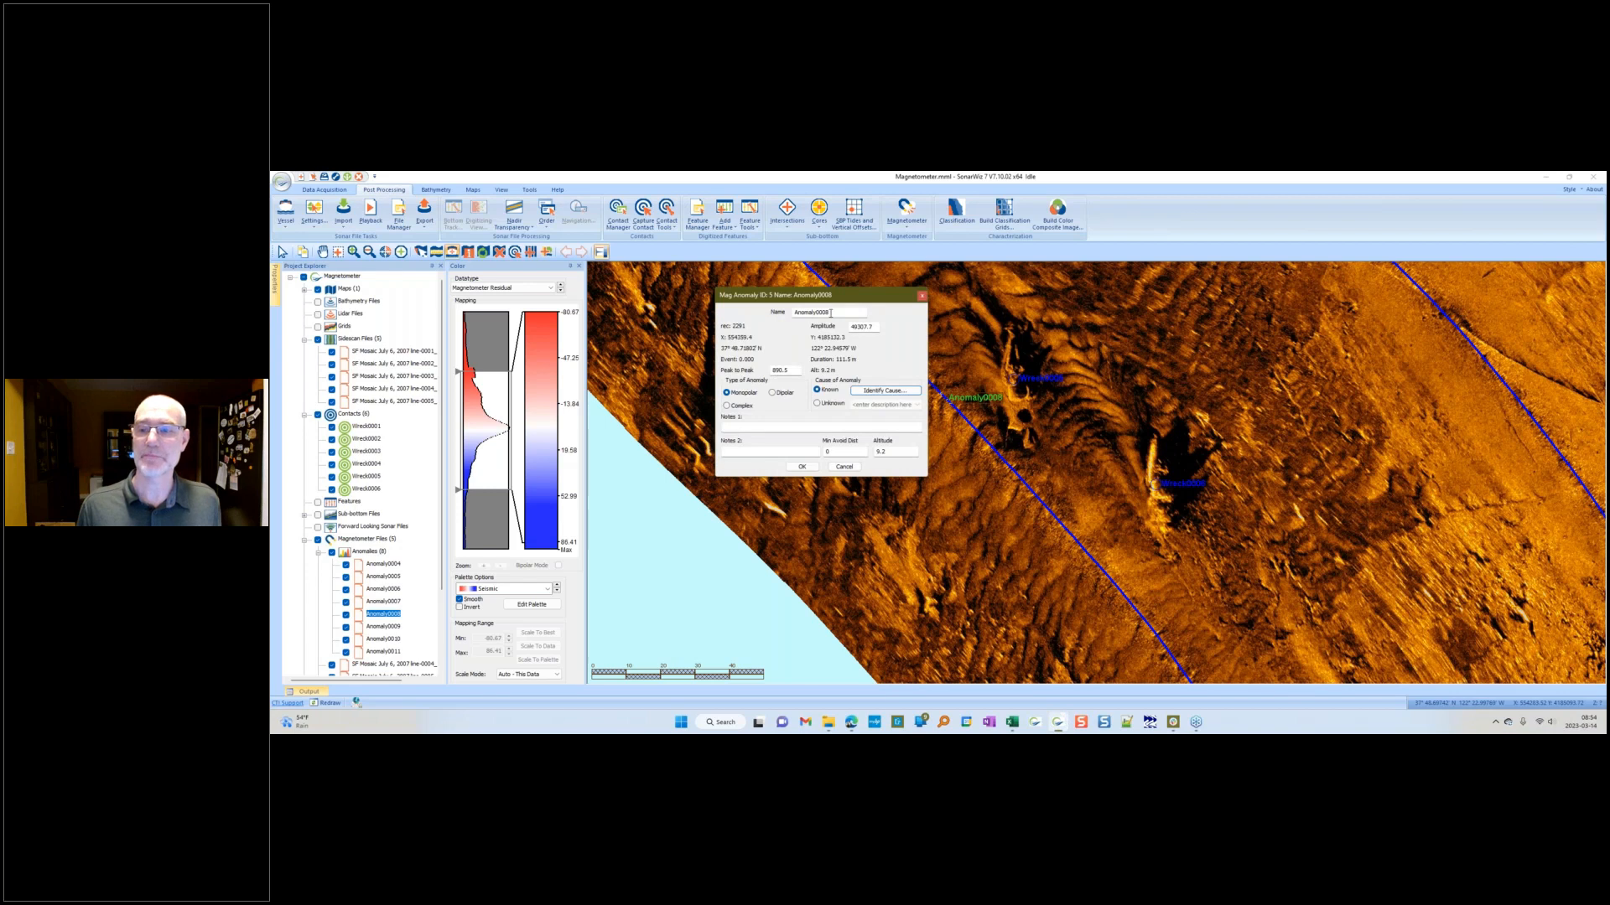
Step: Measure the distance from Anomaly0008 to the nearby wreck contact on the map
{"action": "left_click_drag", "start_coordinate": [822, 303], "coordinate": [637, 333]}
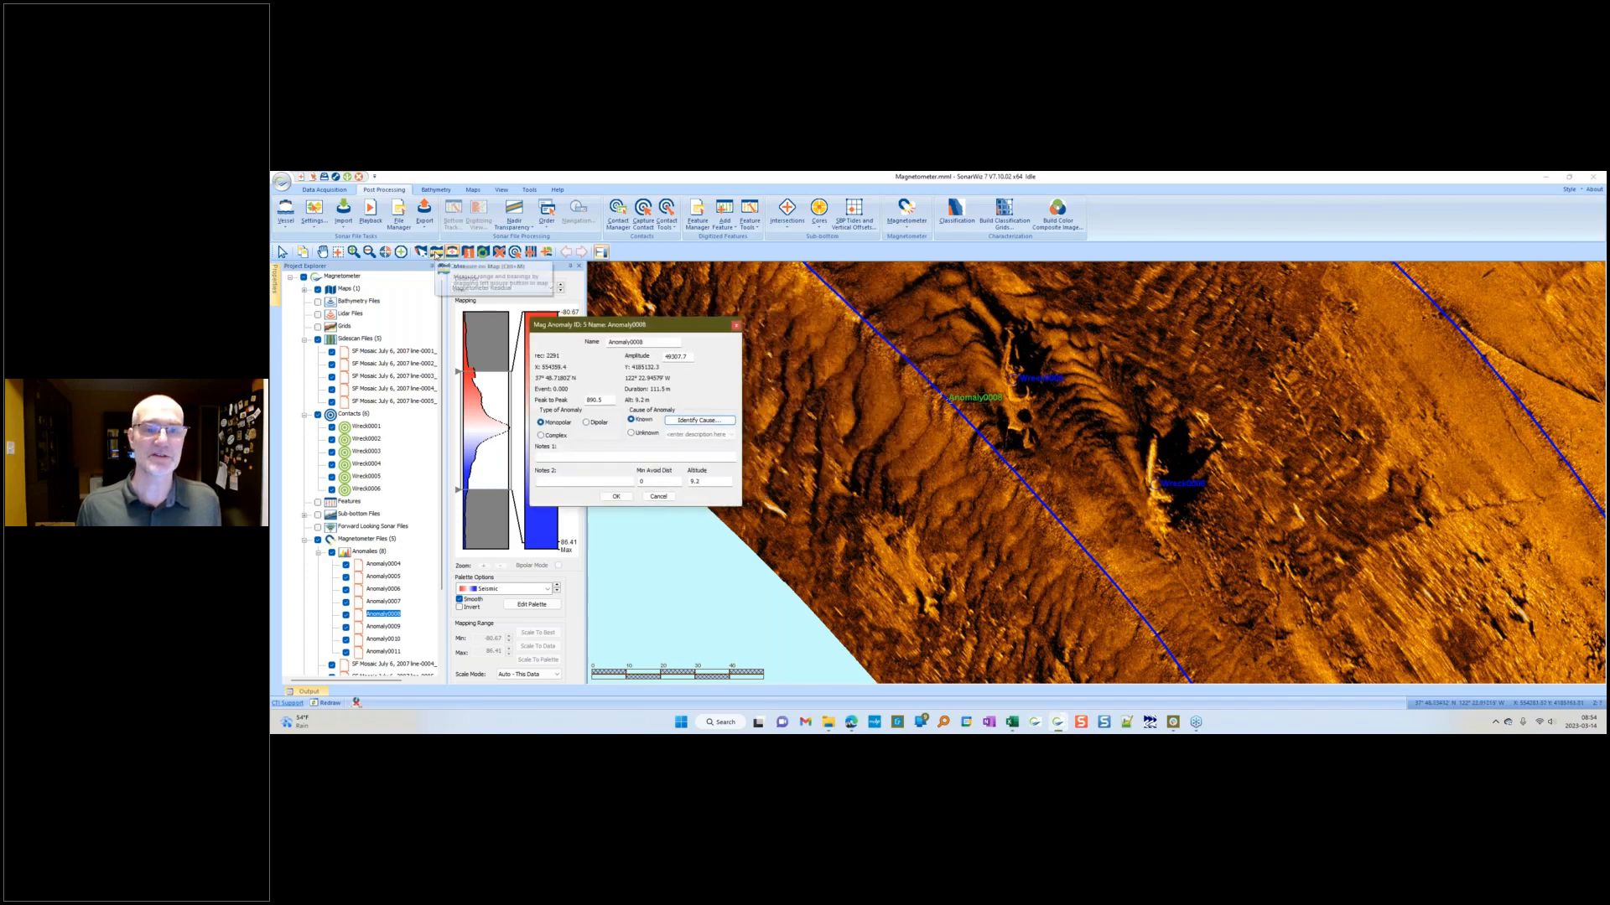
{"action": "left_click", "coordinate": [437, 253]}
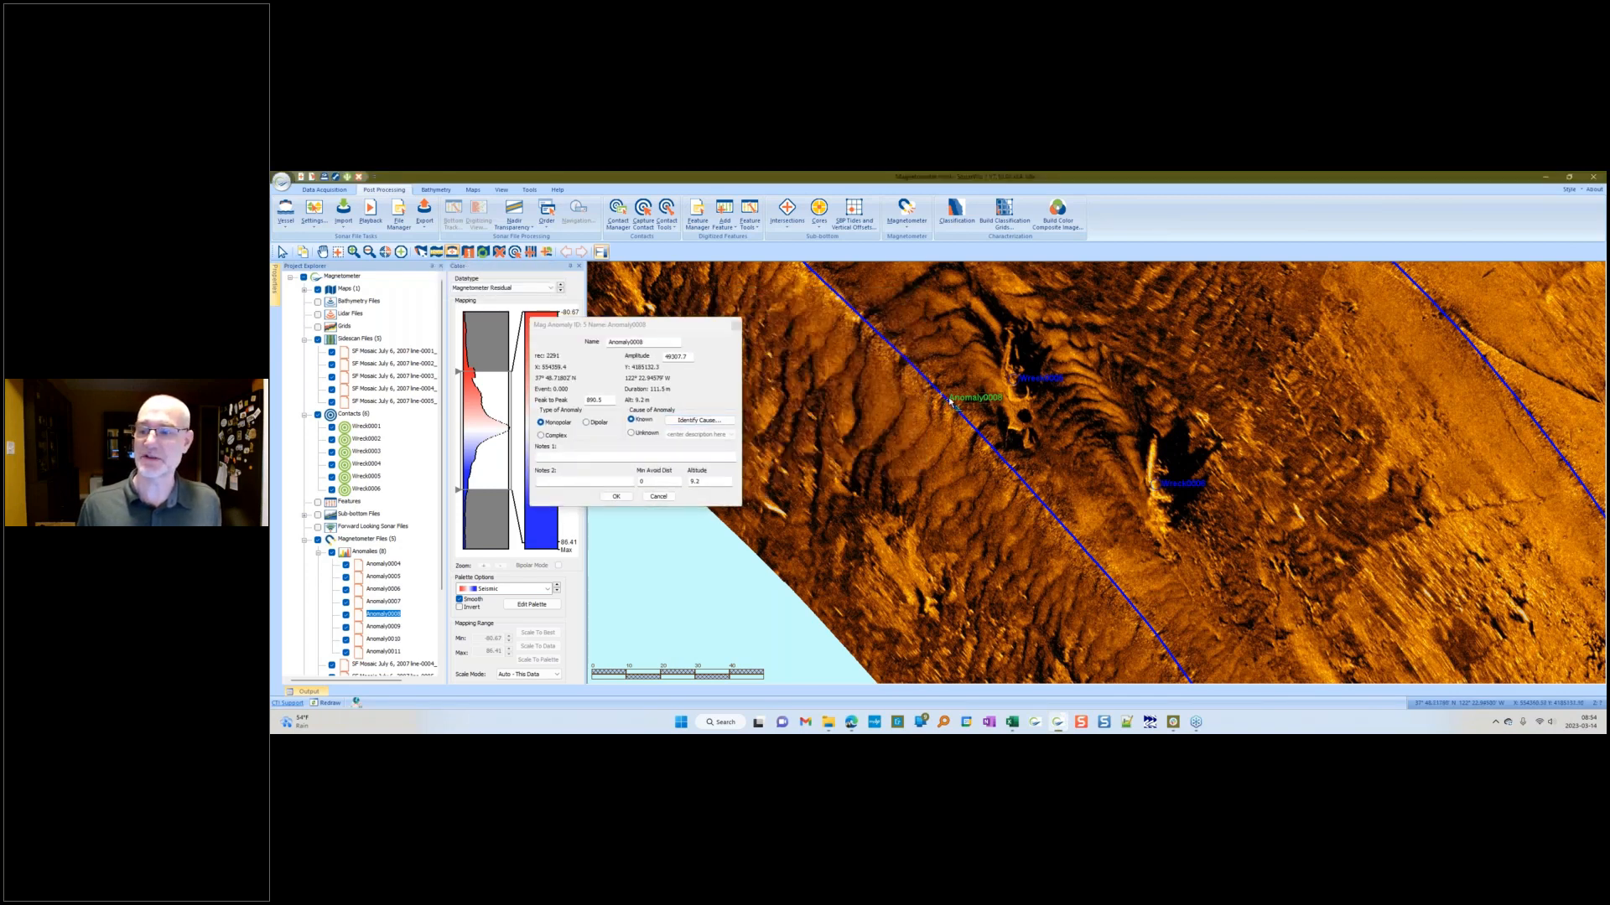
{"action": "left_click_drag", "start_coordinate": [992, 388], "coordinate": [1012, 384]}
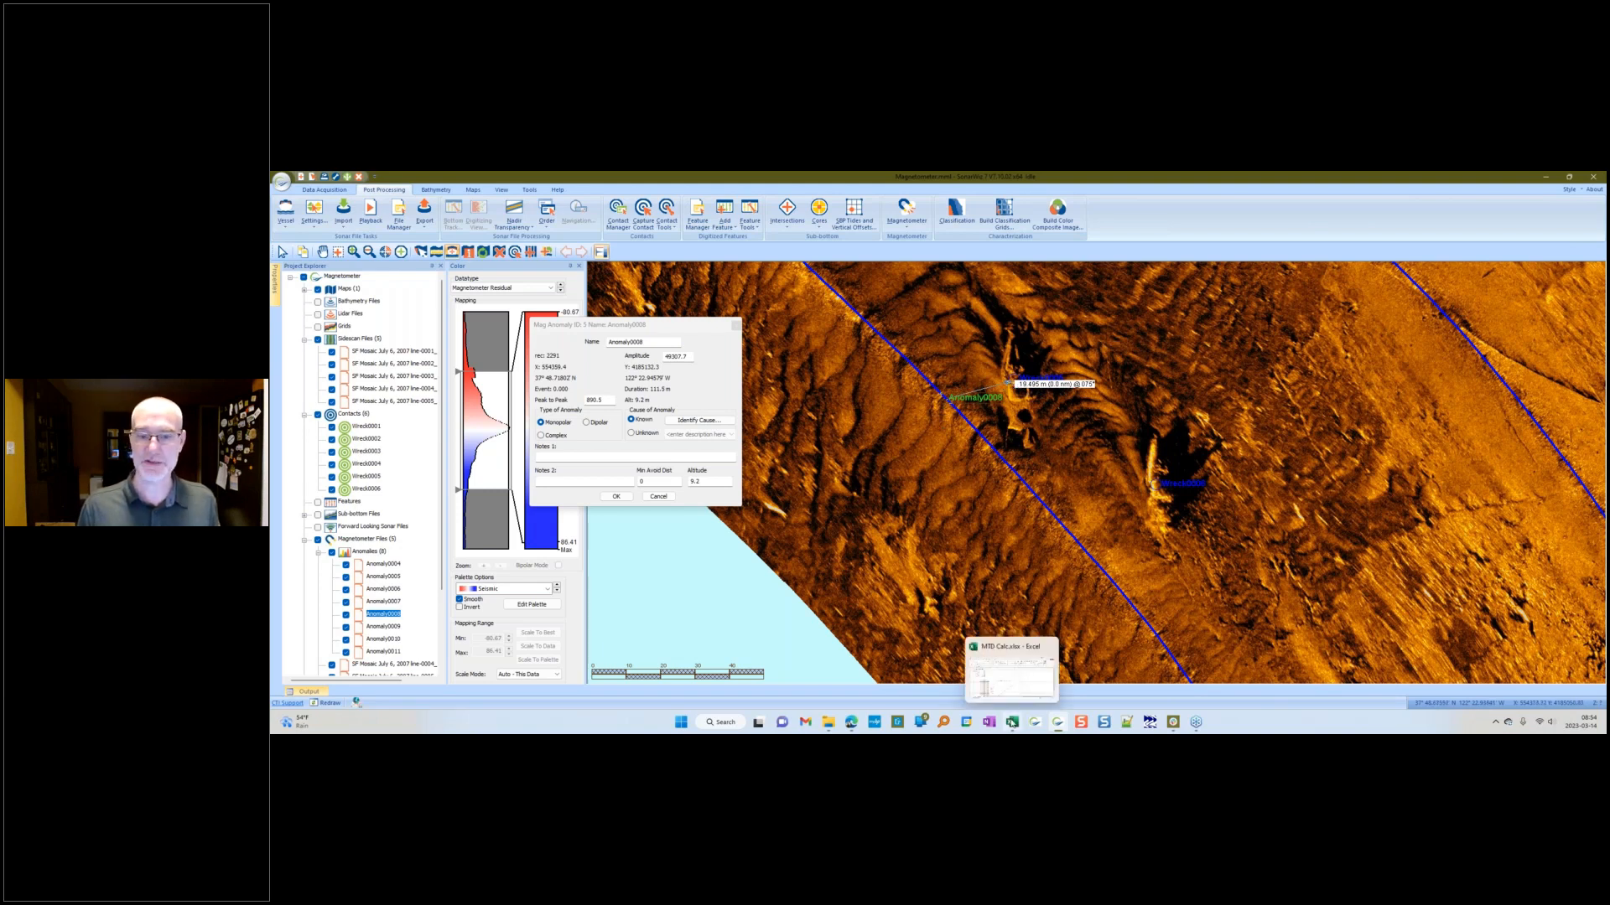
Step: Switch to the MFD Calculator workbook and review the horizontal distance, fish altitude and anomaly size inputs
{"action": "left_click", "coordinate": [1011, 723]}
{"action": "left_click_drag", "start_coordinate": [633, 206], "coordinate": [1027, 201]}
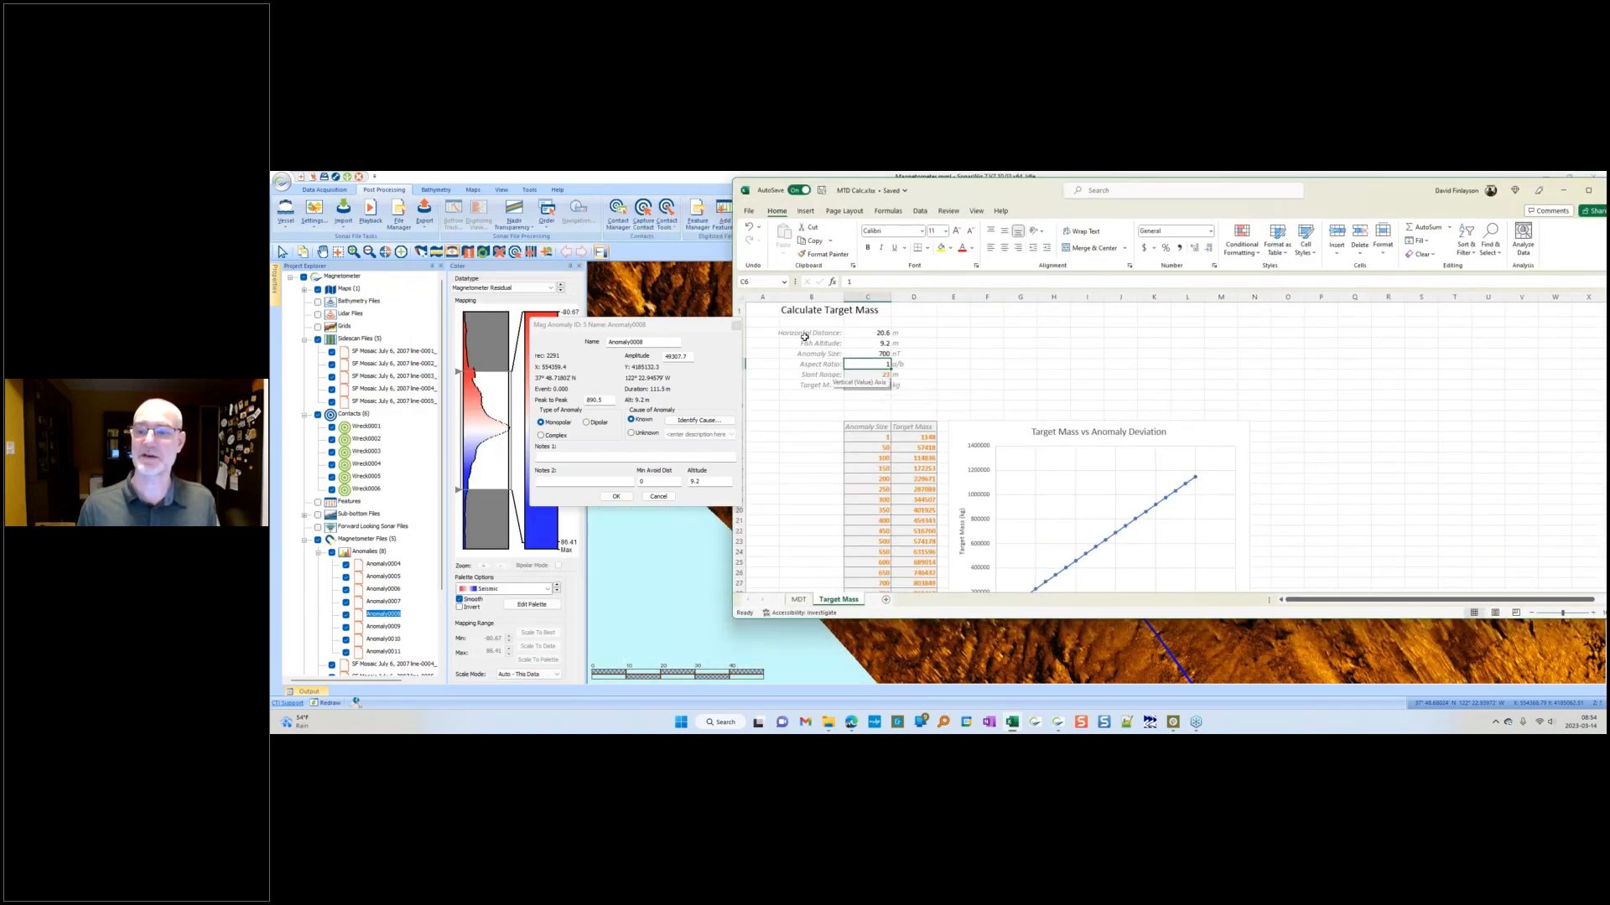
{"action": "left_click", "coordinate": [859, 334]}
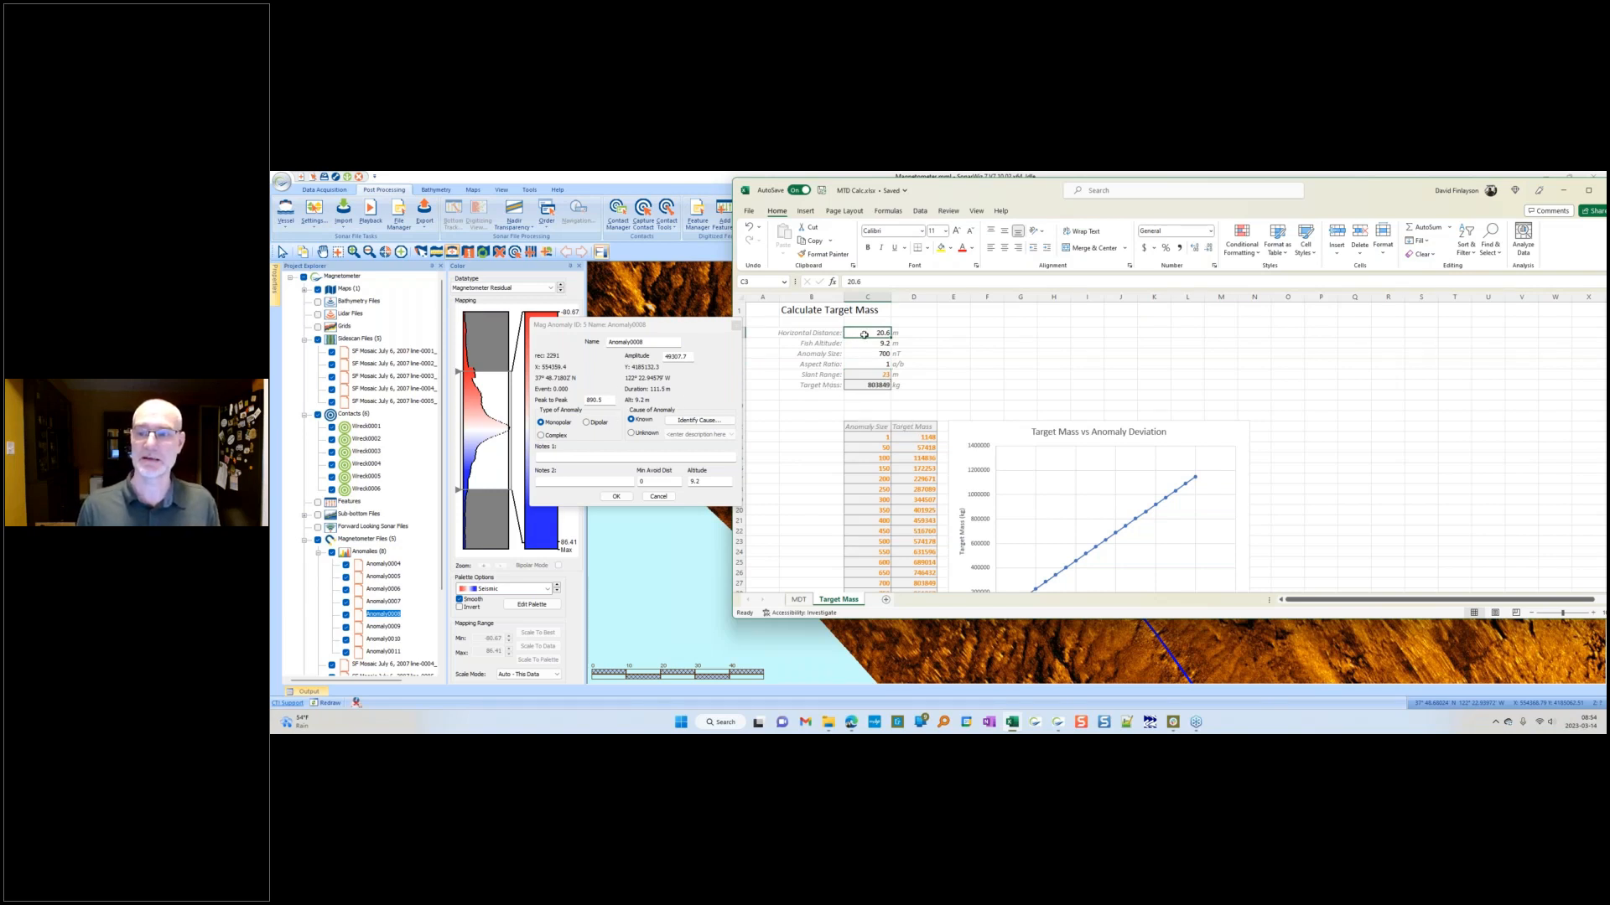
{"action": "left_click", "coordinate": [872, 346]}
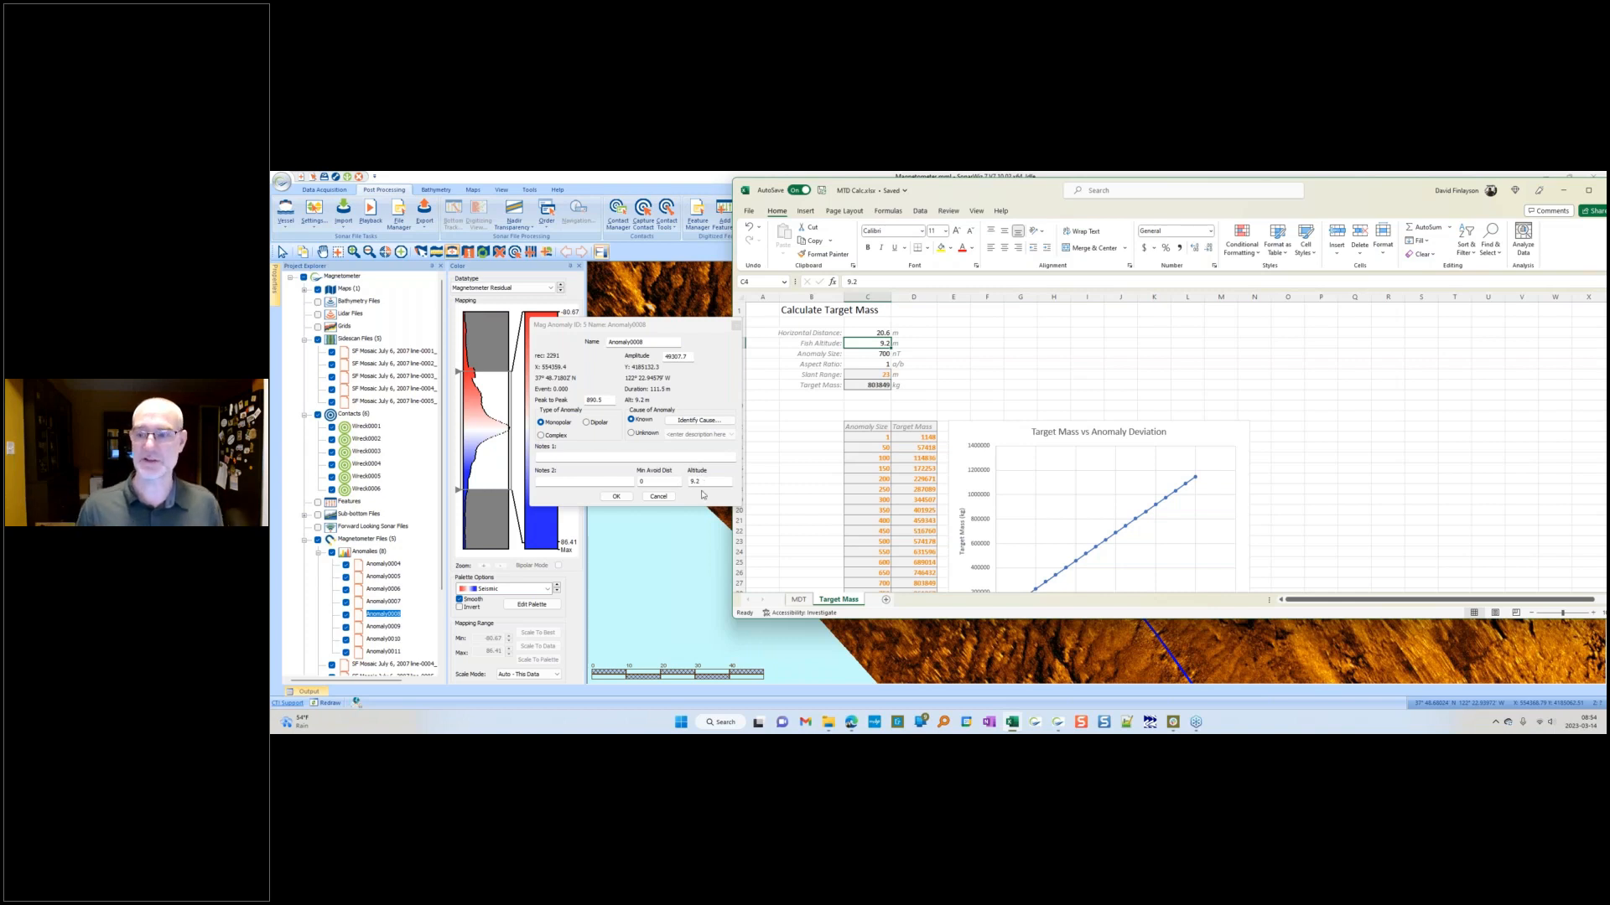
{"action": "left_click", "coordinate": [862, 353]}
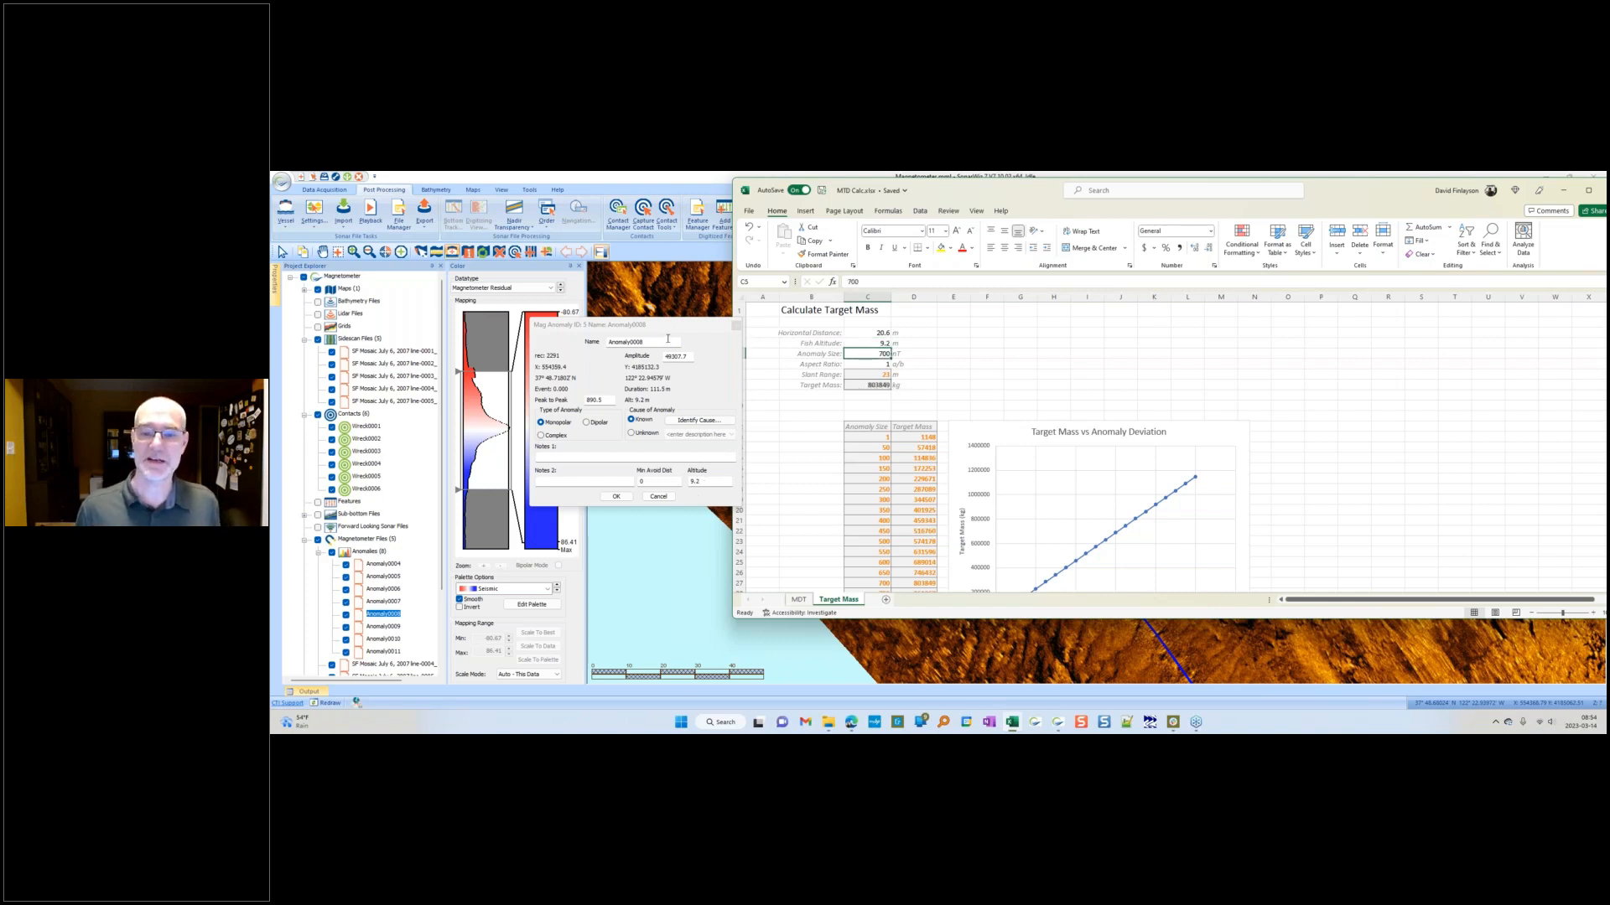
Step: Enter 890 as the anomaly size in the target mass calculator and cancel the anomaly properties dialog
{"action": "left_click_drag", "start_coordinate": [668, 332], "coordinate": [623, 333]}
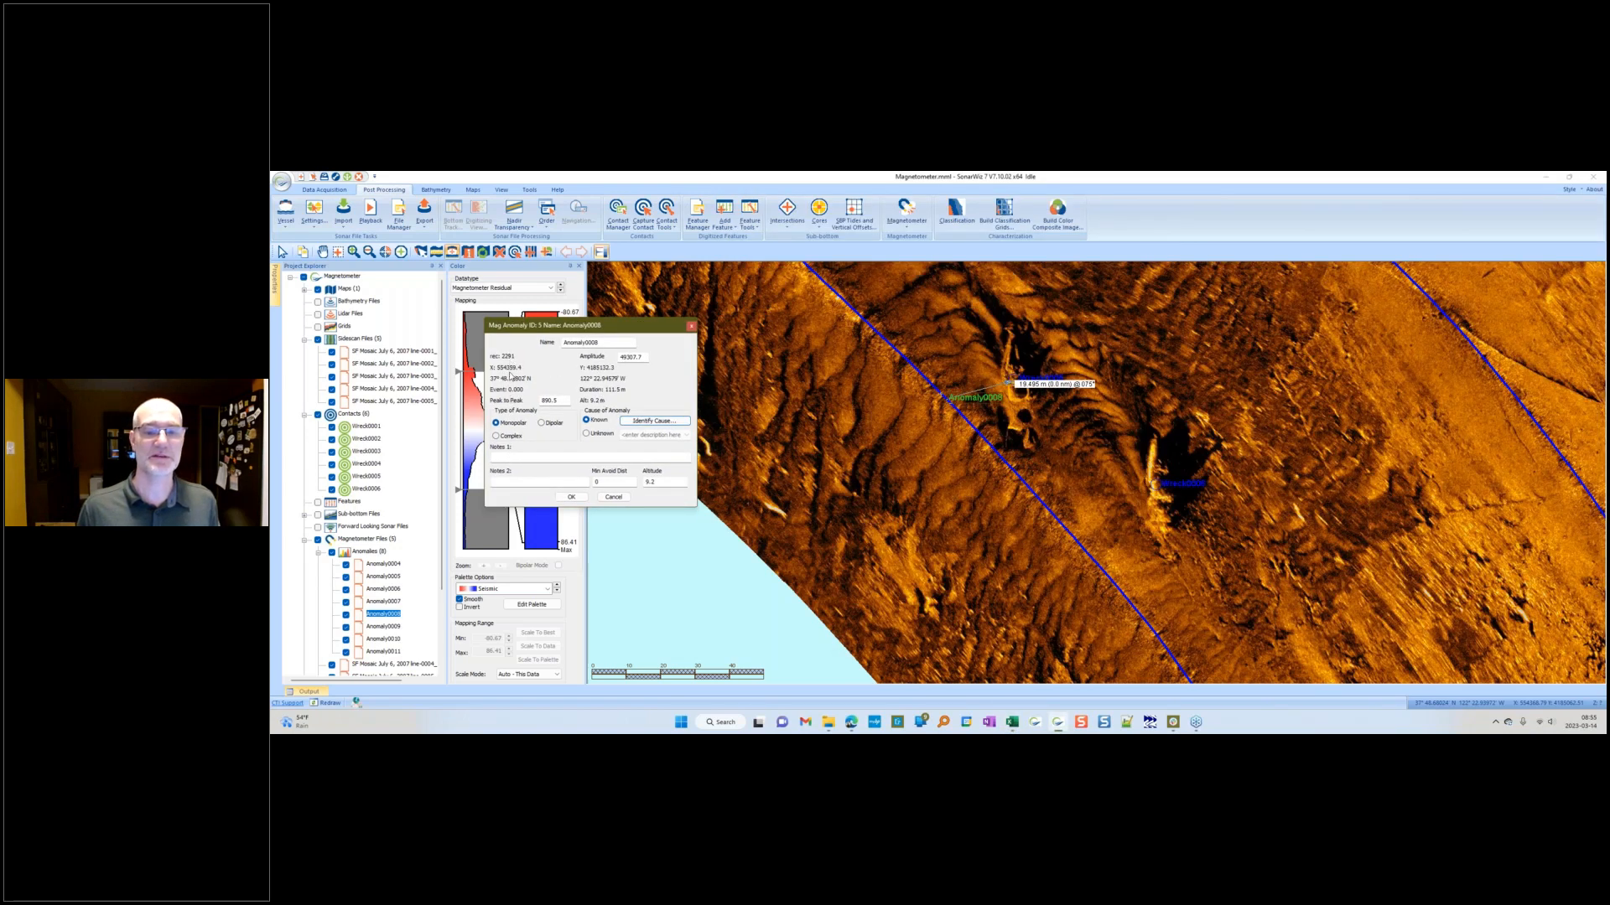
{"action": "left_click", "coordinate": [554, 400]}
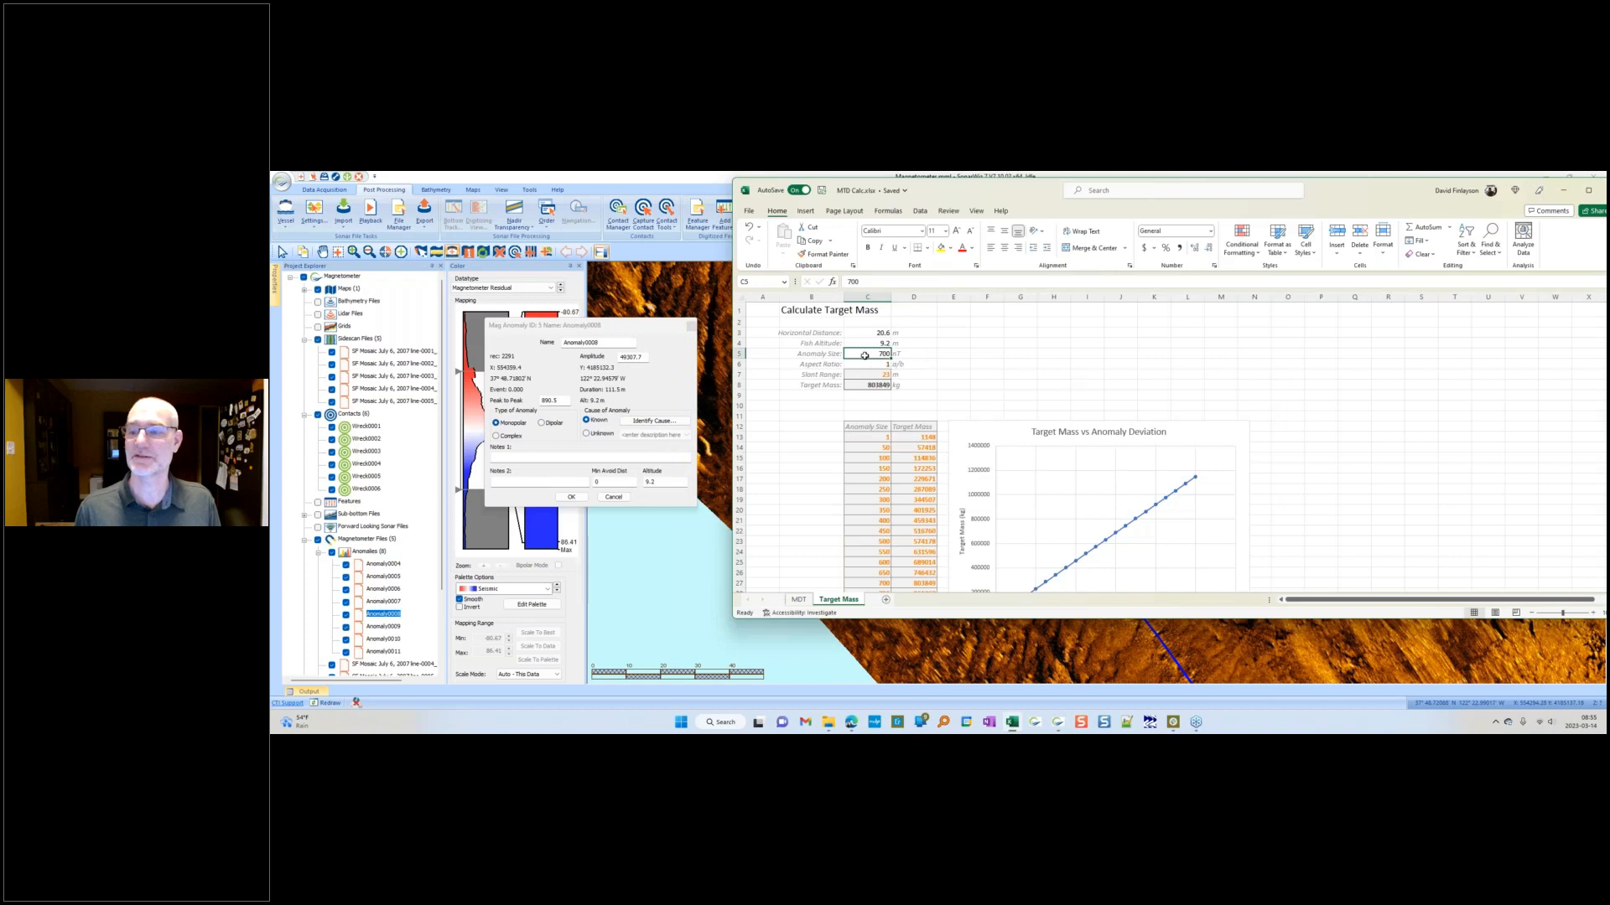
{"action": "type", "text": "890"}
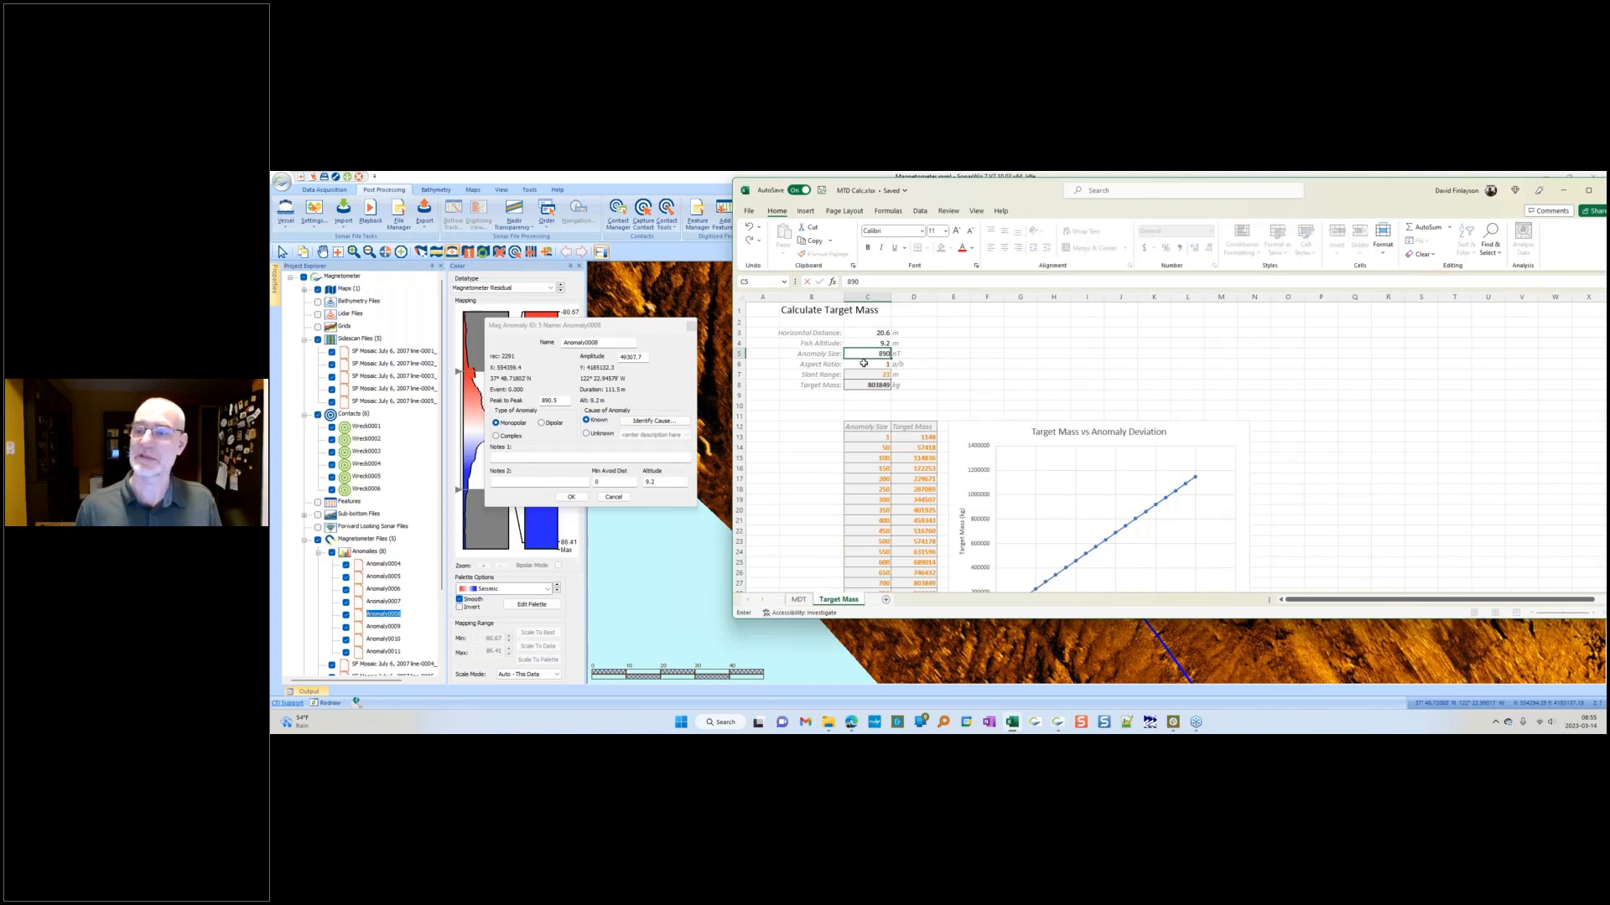
{"action": "key", "text": "Return"}
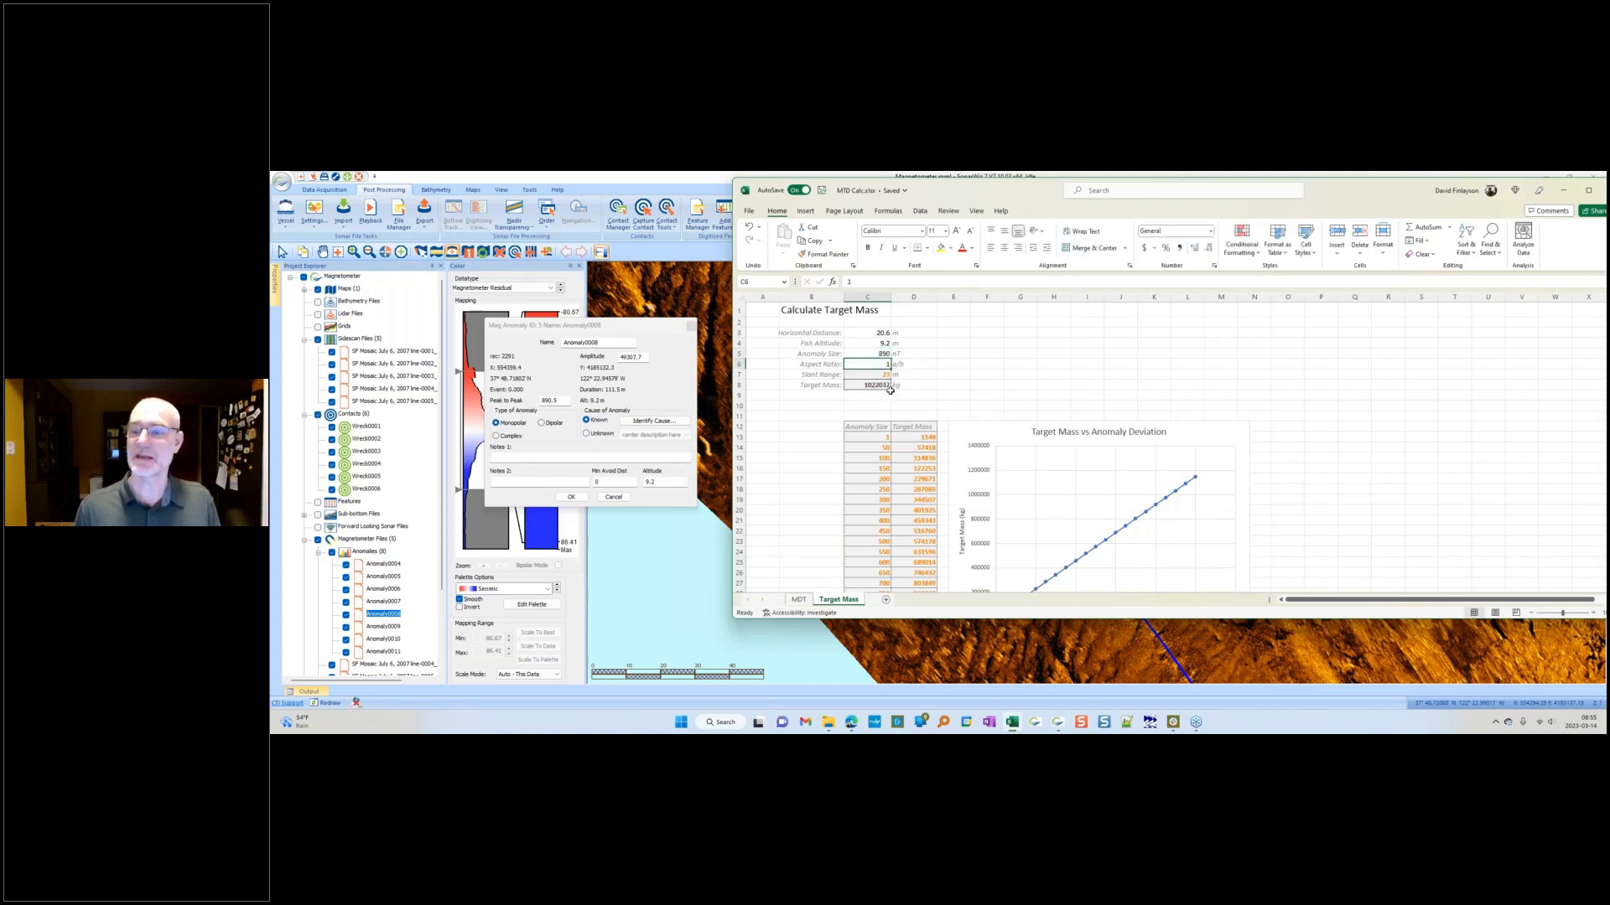
{"action": "left_click", "coordinate": [878, 385]}
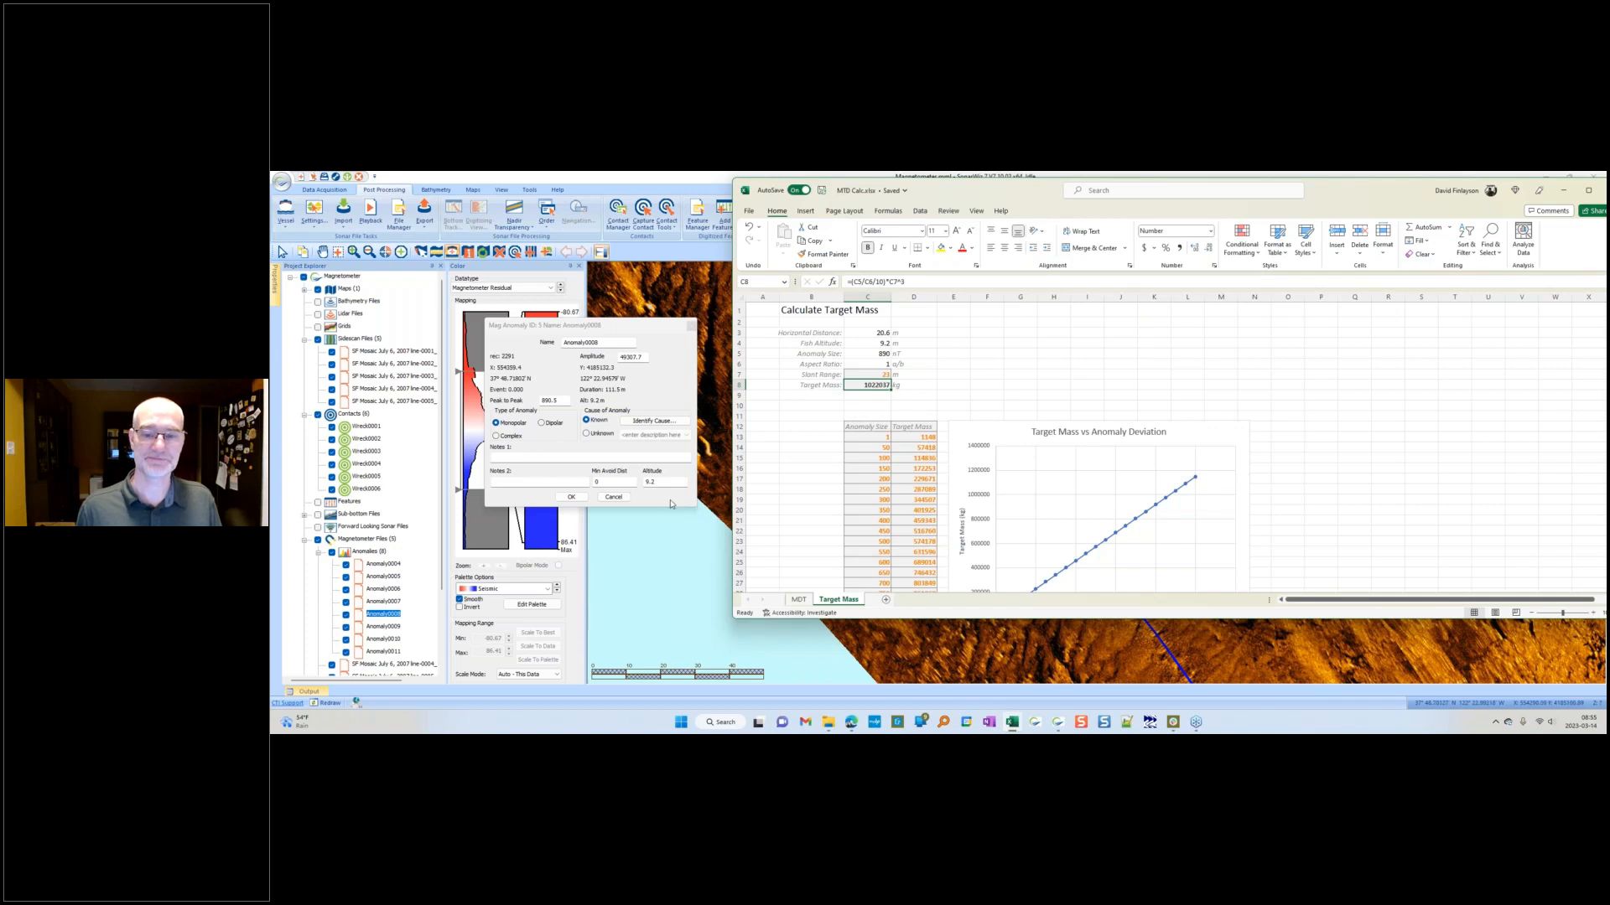
{"action": "left_click", "coordinate": [621, 497]}
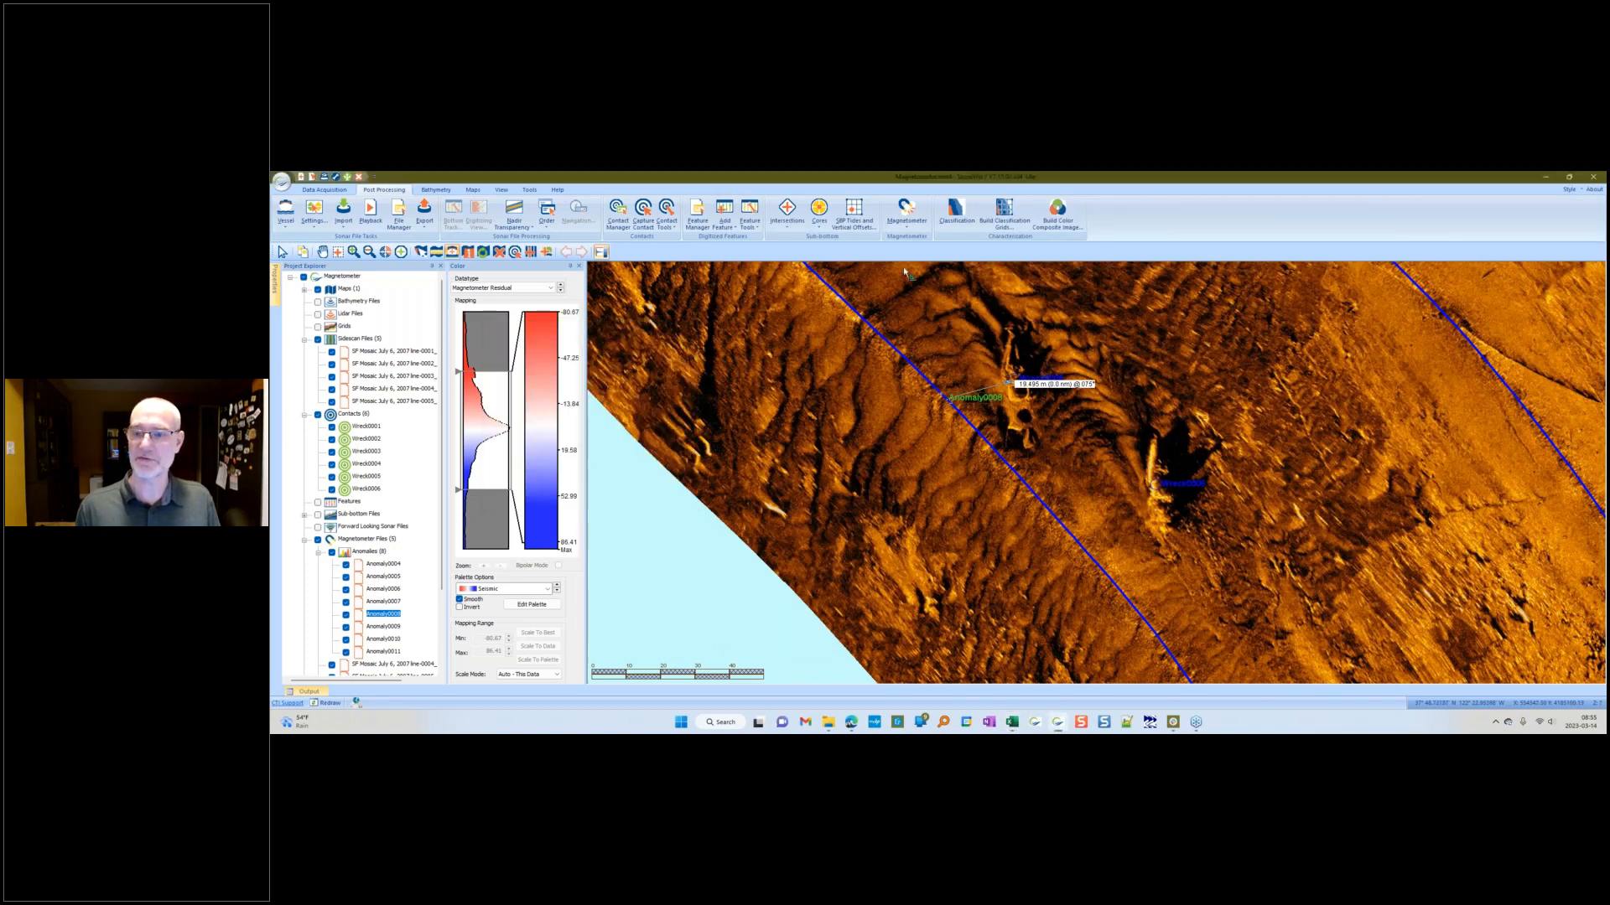
Step: Switch to the online MTD Calculator and review its Target Mass and MDT sheets, including the max slant range formula
{"action": "key", "text": "alt+Tab"}
{"action": "left_click", "coordinate": [876, 336]}
{"action": "left_click", "coordinate": [876, 334]}
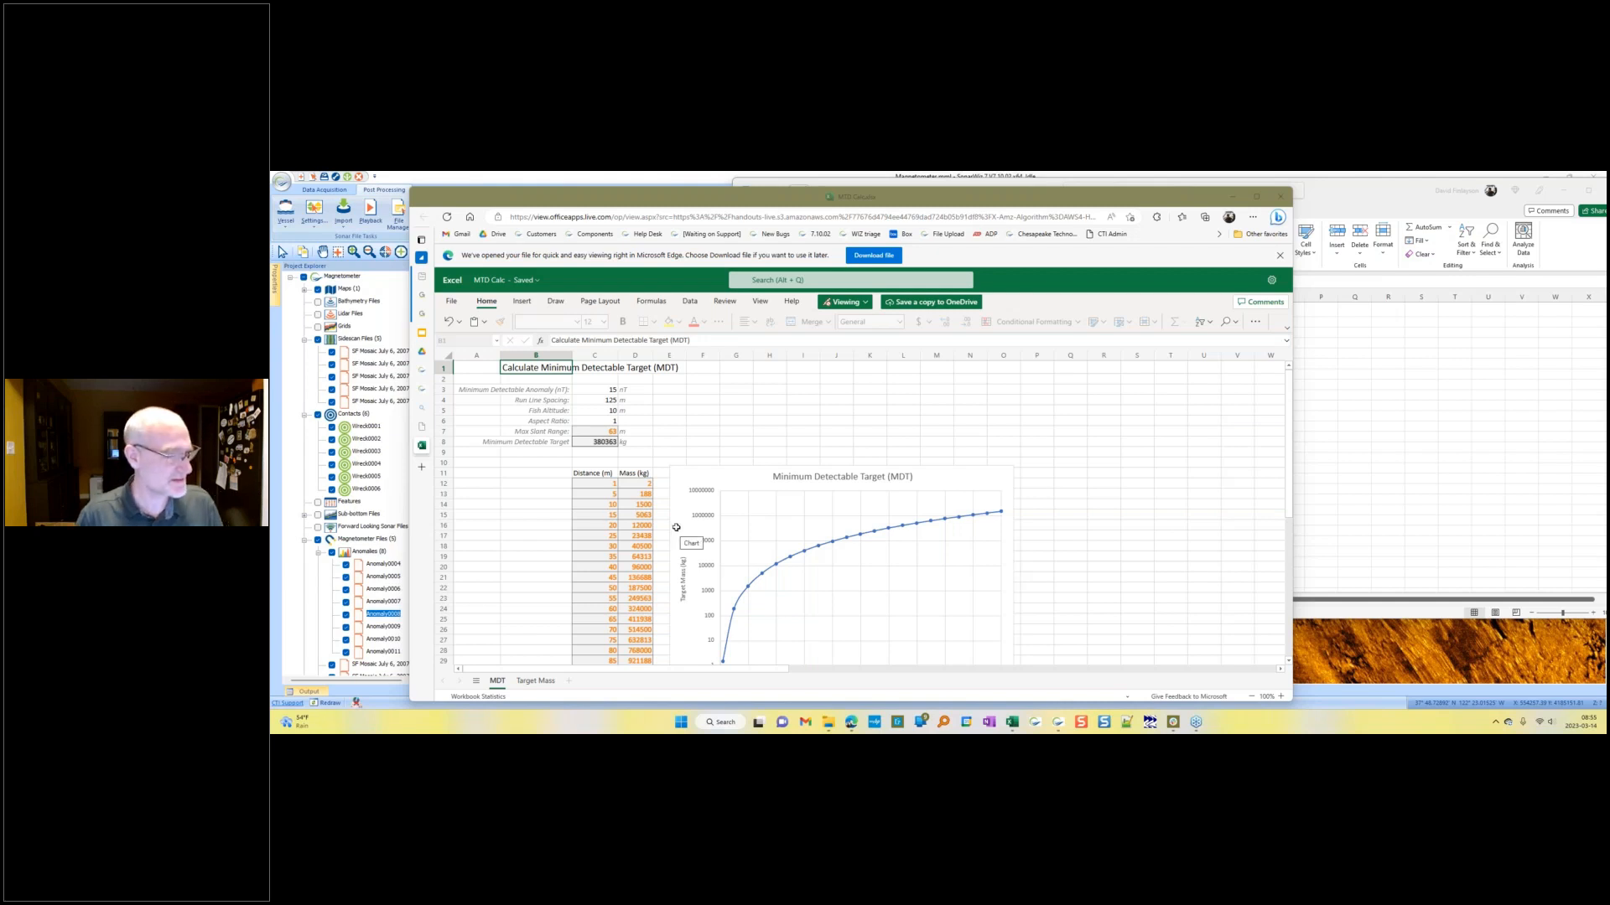
{"action": "left_click", "coordinate": [534, 681]}
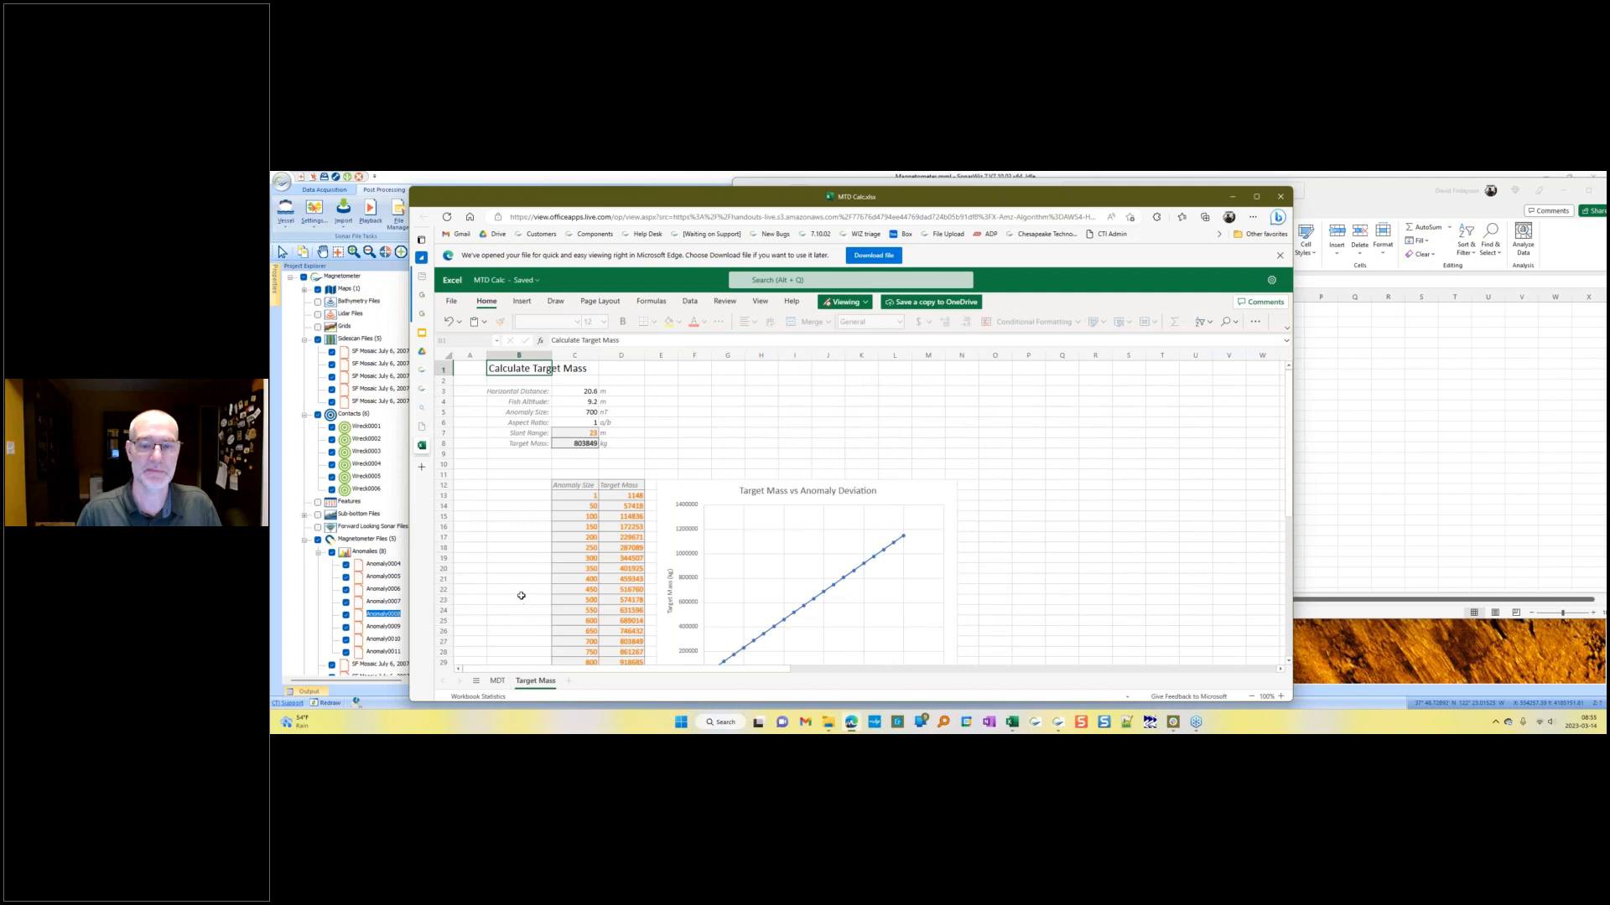
{"action": "left_click", "coordinate": [498, 681]}
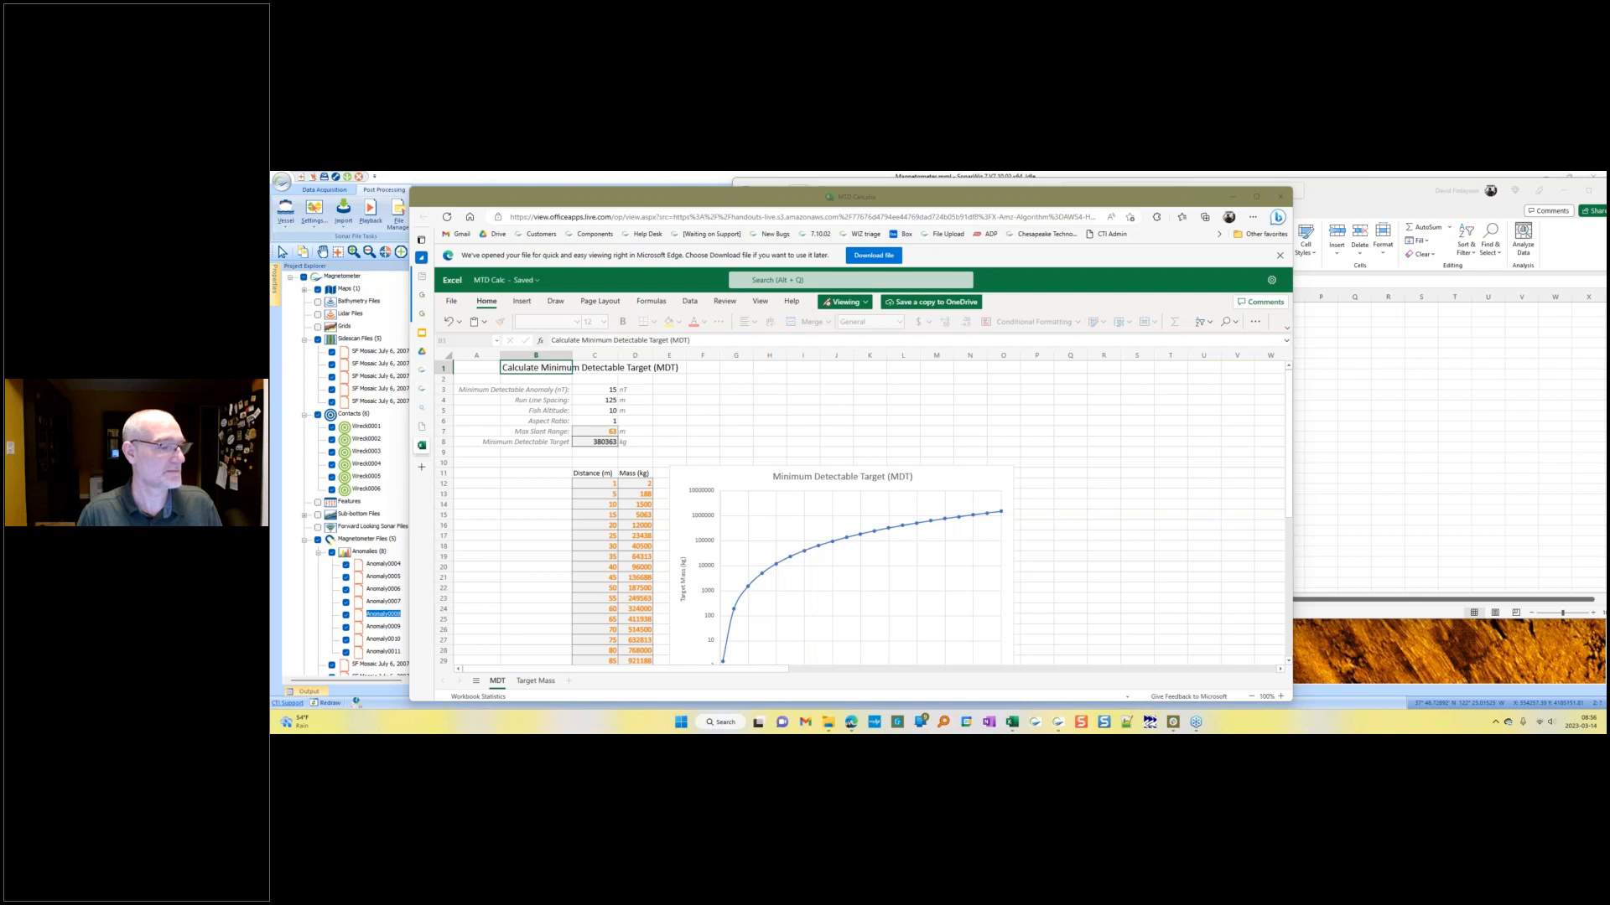
{"action": "left_click", "coordinate": [590, 434]}
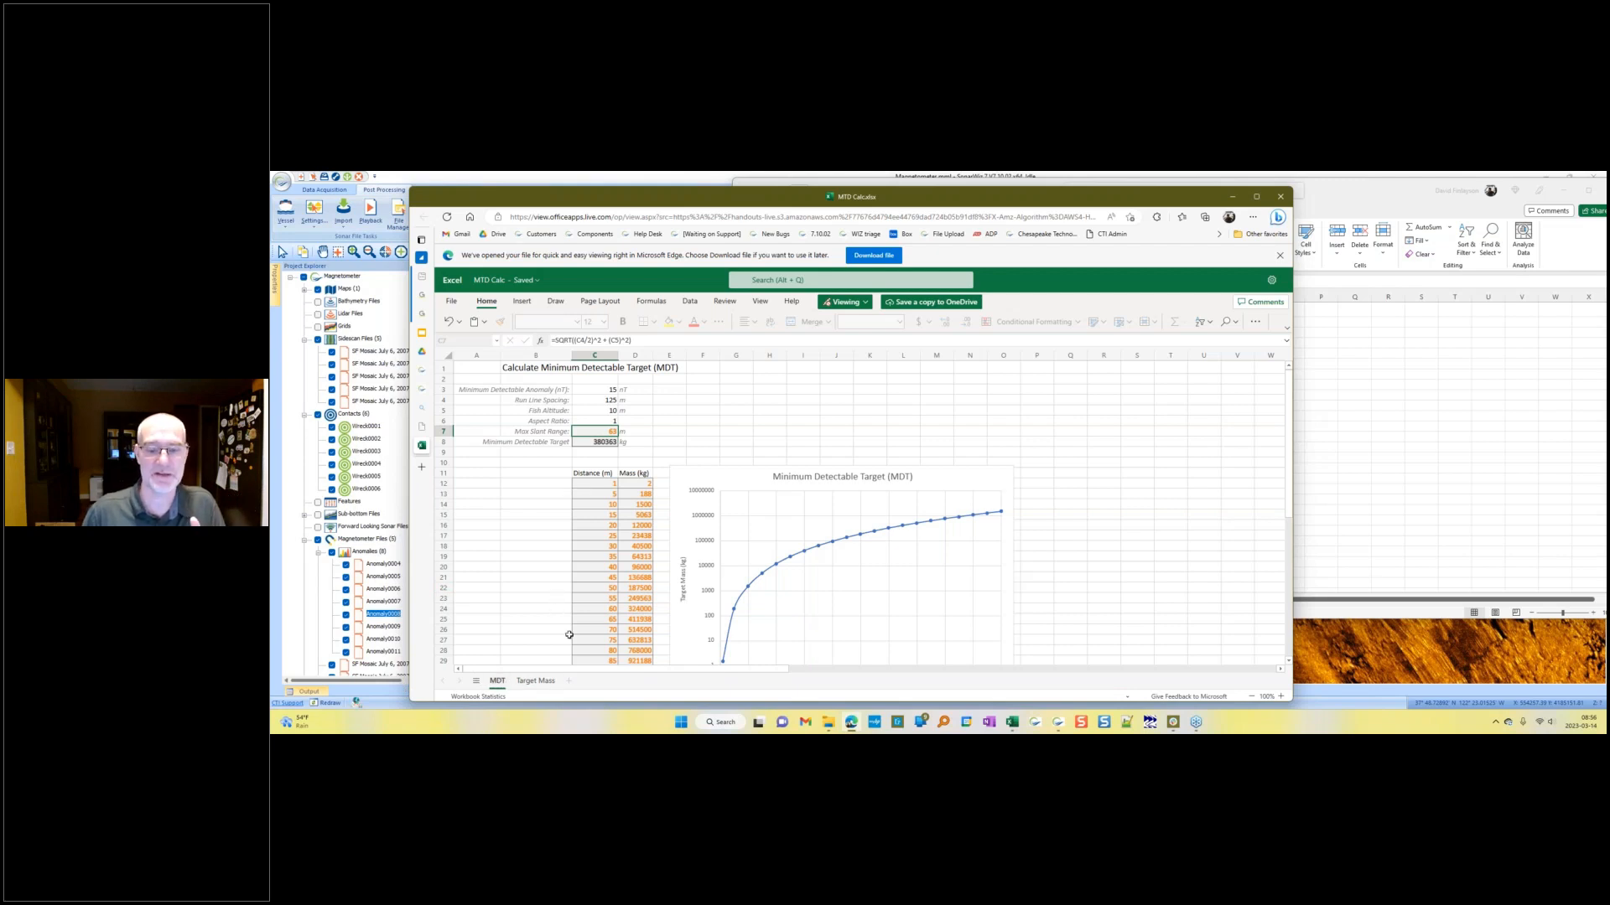
Step: Measure the spacing between two adjacent survey lines on the sidescan mosaic
{"action": "mouse_move", "coordinate": [422, 334]}
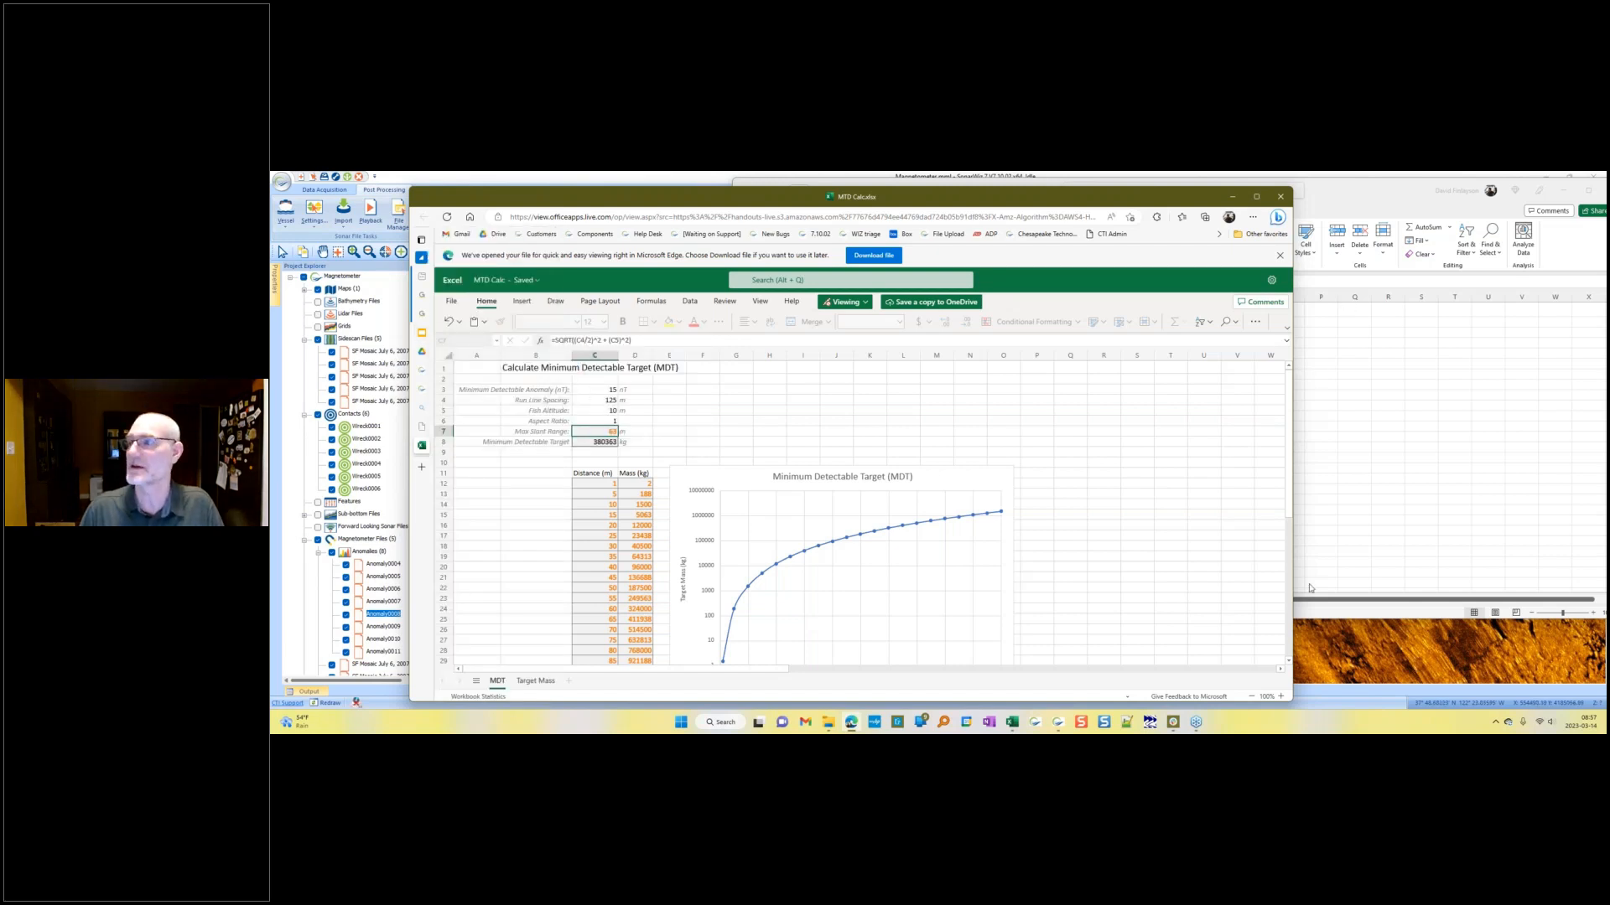
{"action": "left_click", "coordinate": [1343, 694]}
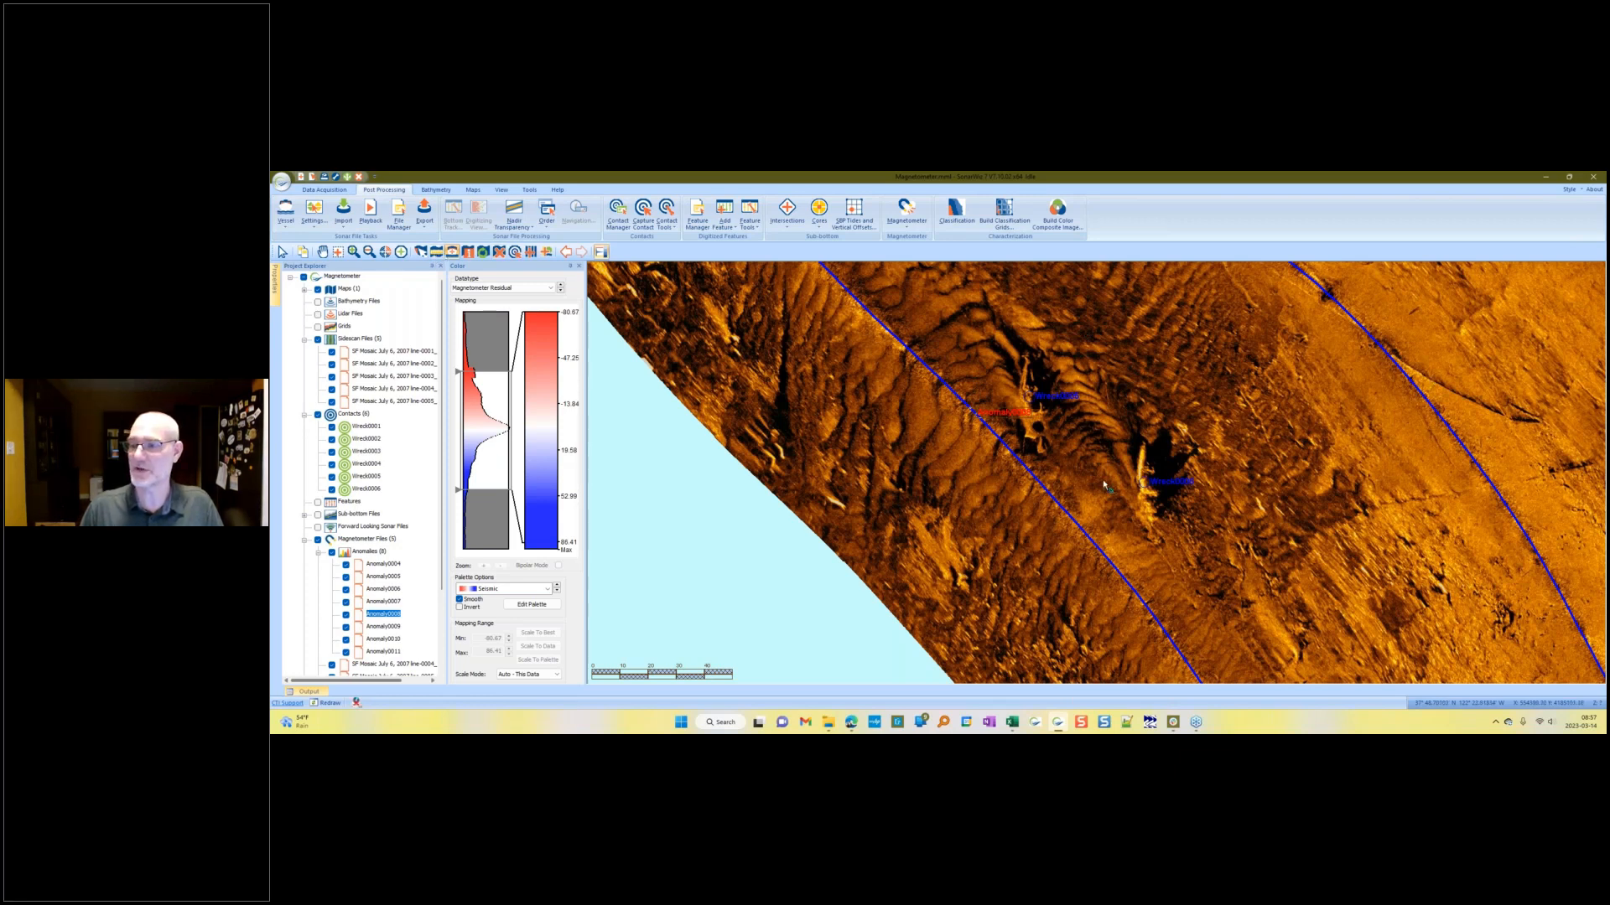
{"action": "left_click_drag", "start_coordinate": [1255, 348], "coordinate": [1045, 476]}
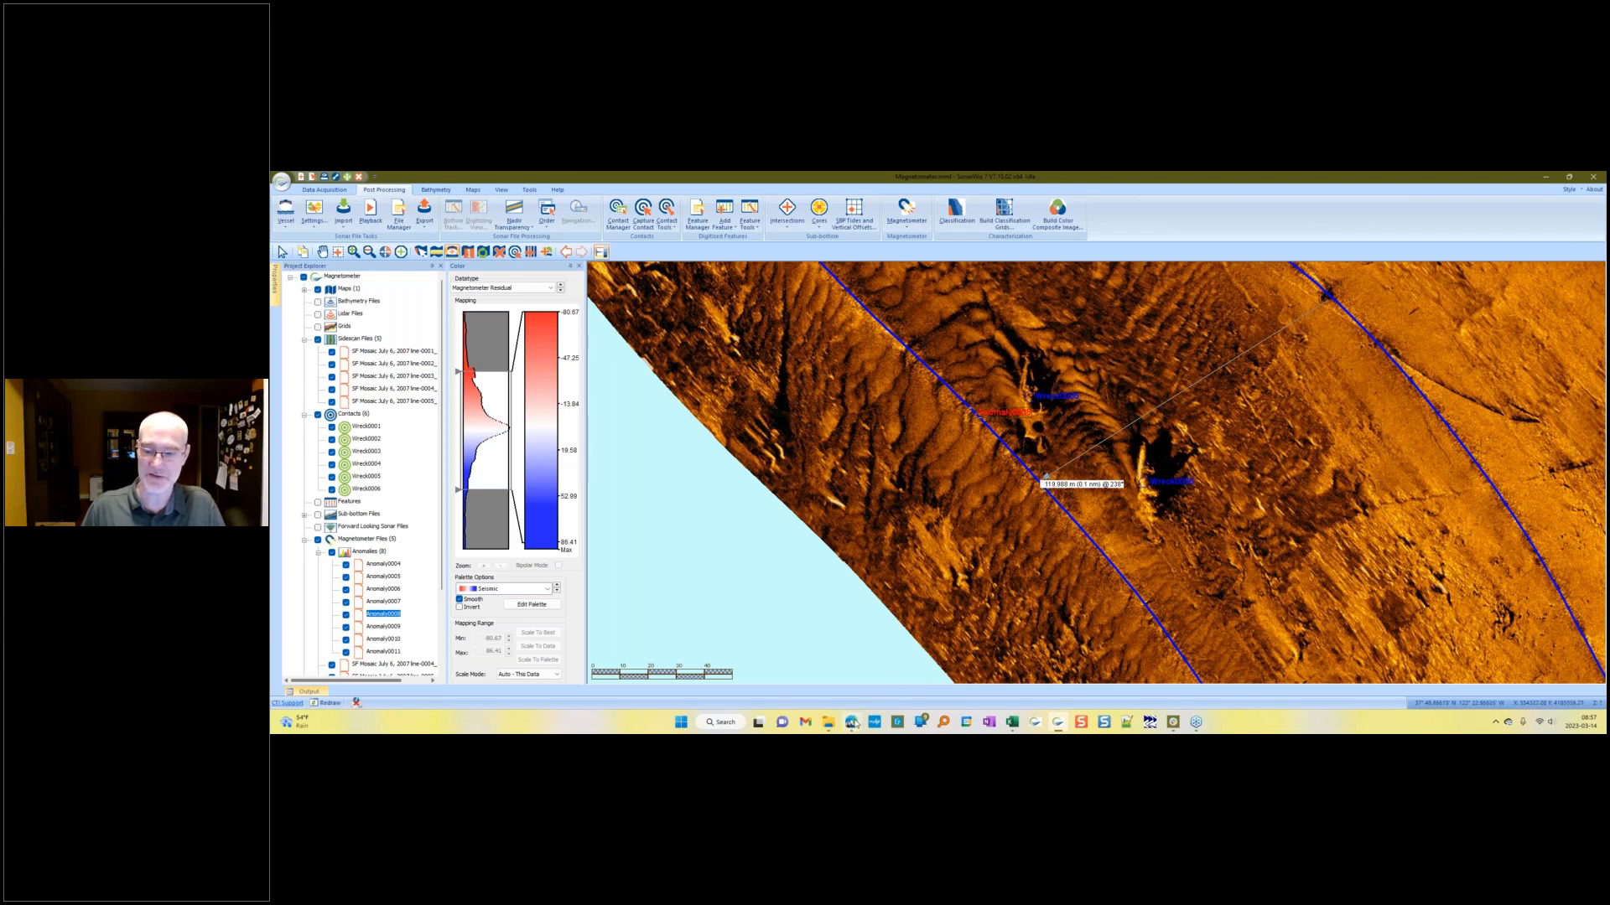
Step: Switch to the Magnetometer Updates slides and open the minimum detectable target slides
{"action": "mouse_move", "coordinate": [854, 723]}
{"action": "left_click", "coordinate": [851, 671]}
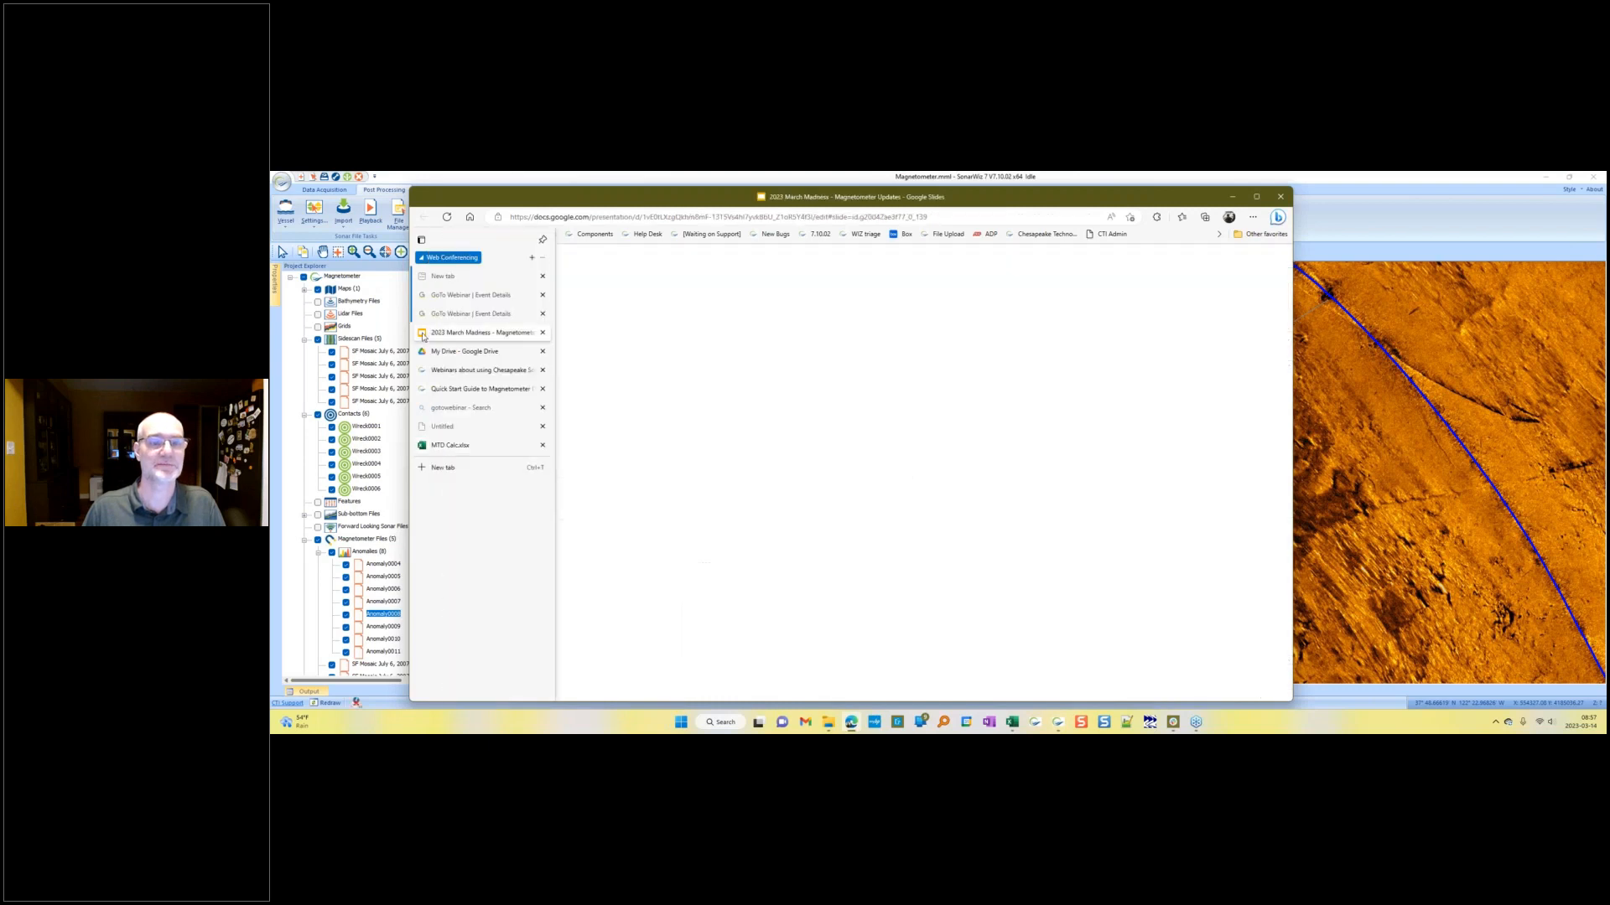
{"action": "left_click", "coordinate": [503, 346]}
{"action": "left_click_drag", "start_coordinate": [545, 602], "coordinate": [545, 433]}
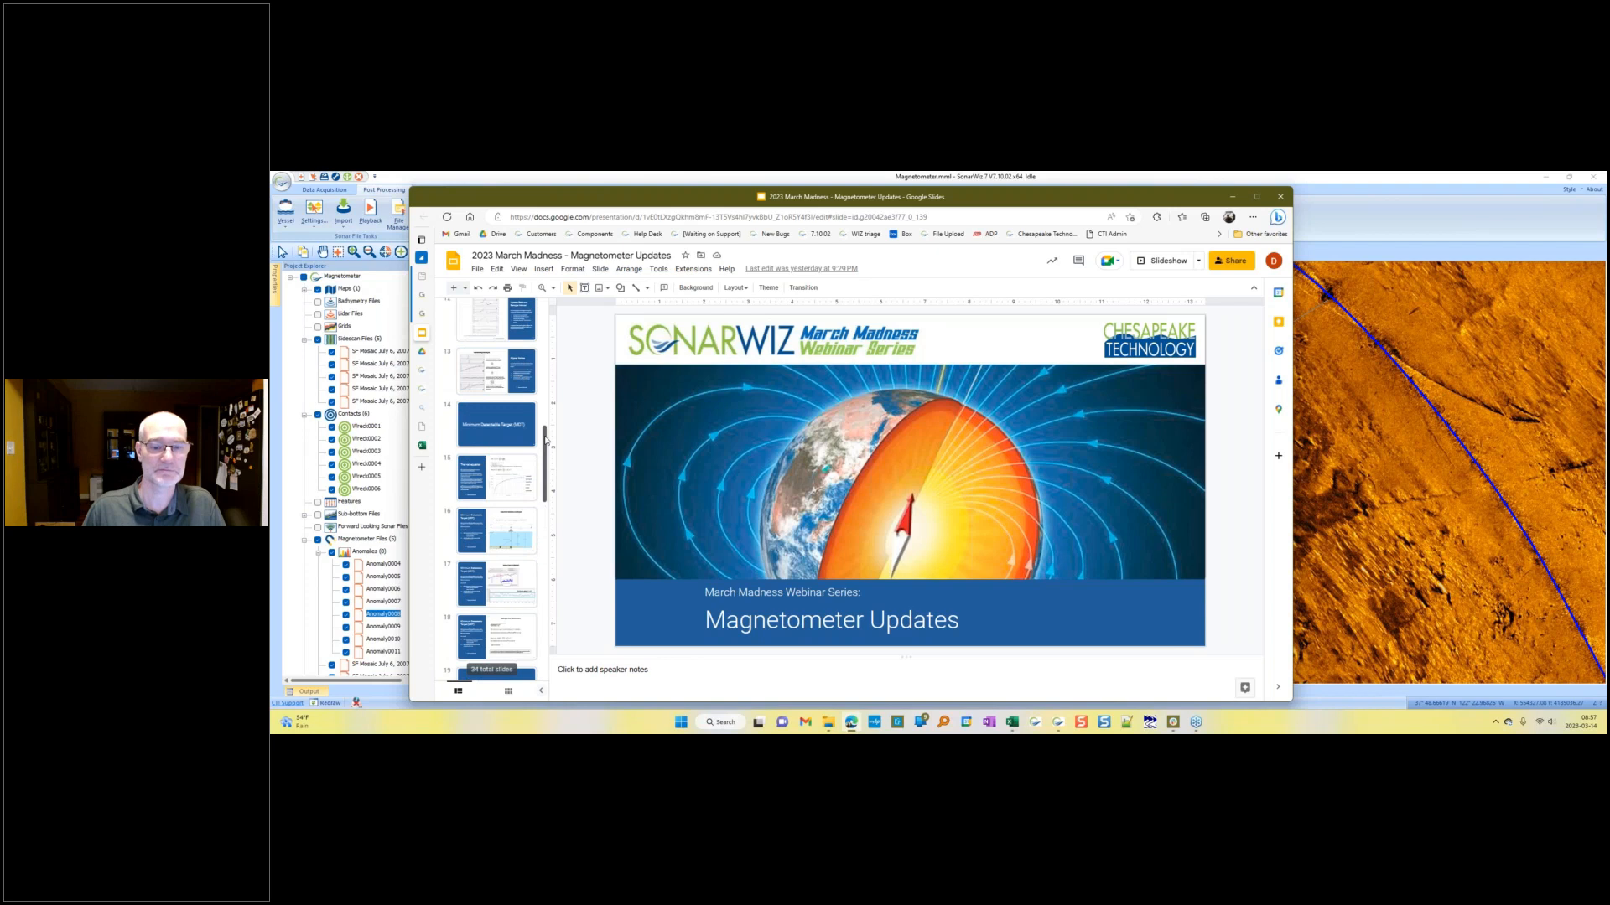
{"action": "left_click", "coordinate": [513, 537]}
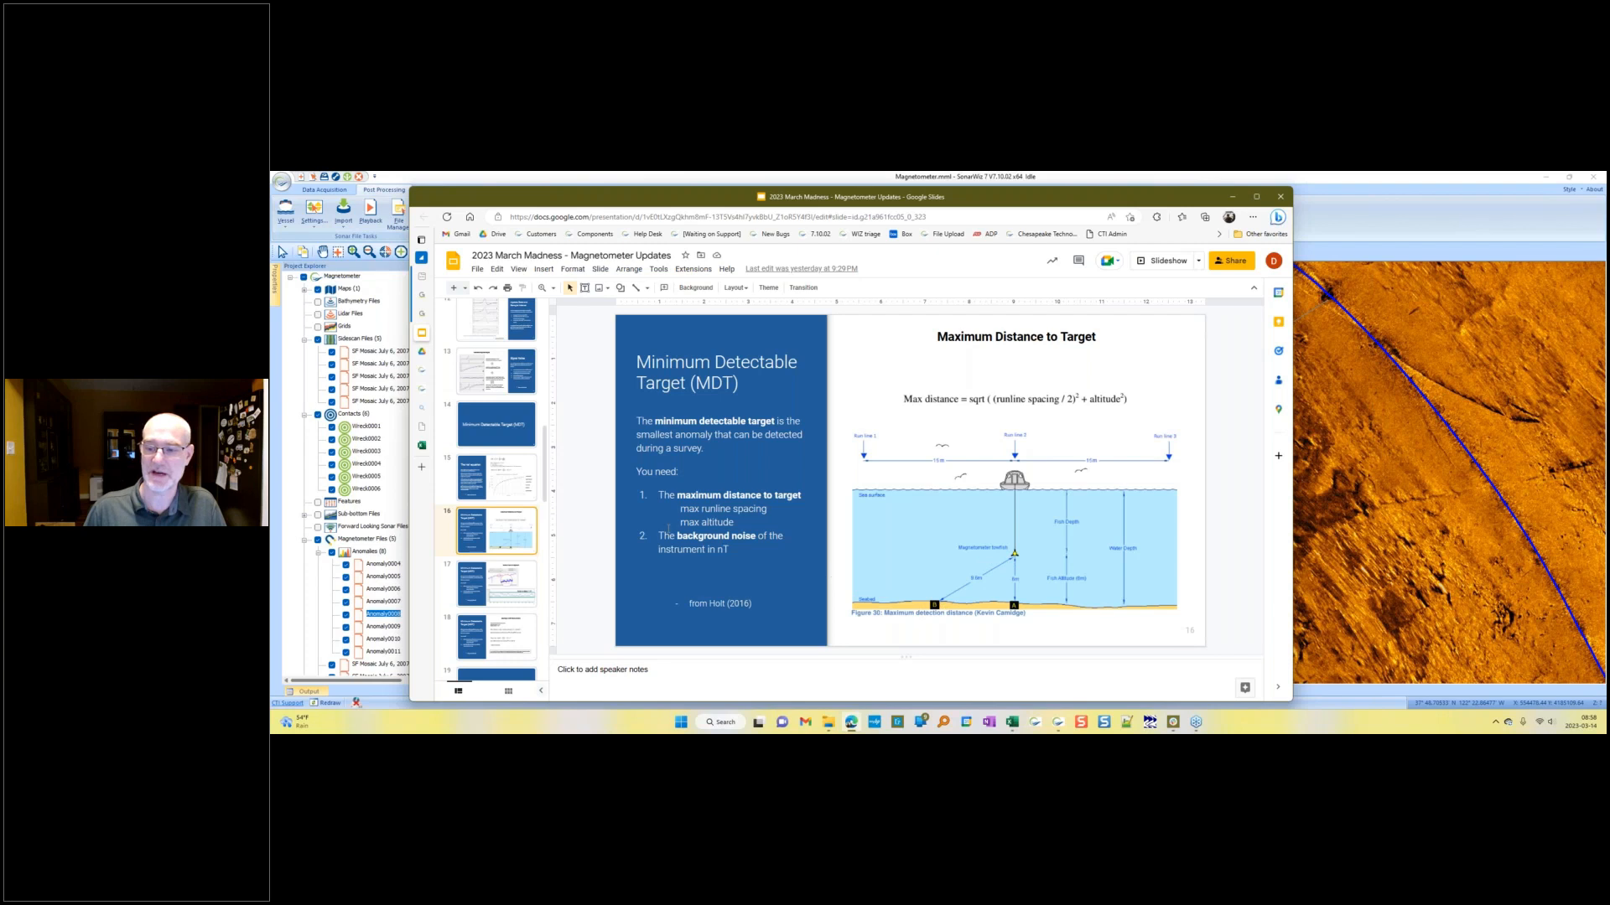
{"action": "left_click", "coordinate": [508, 636]}
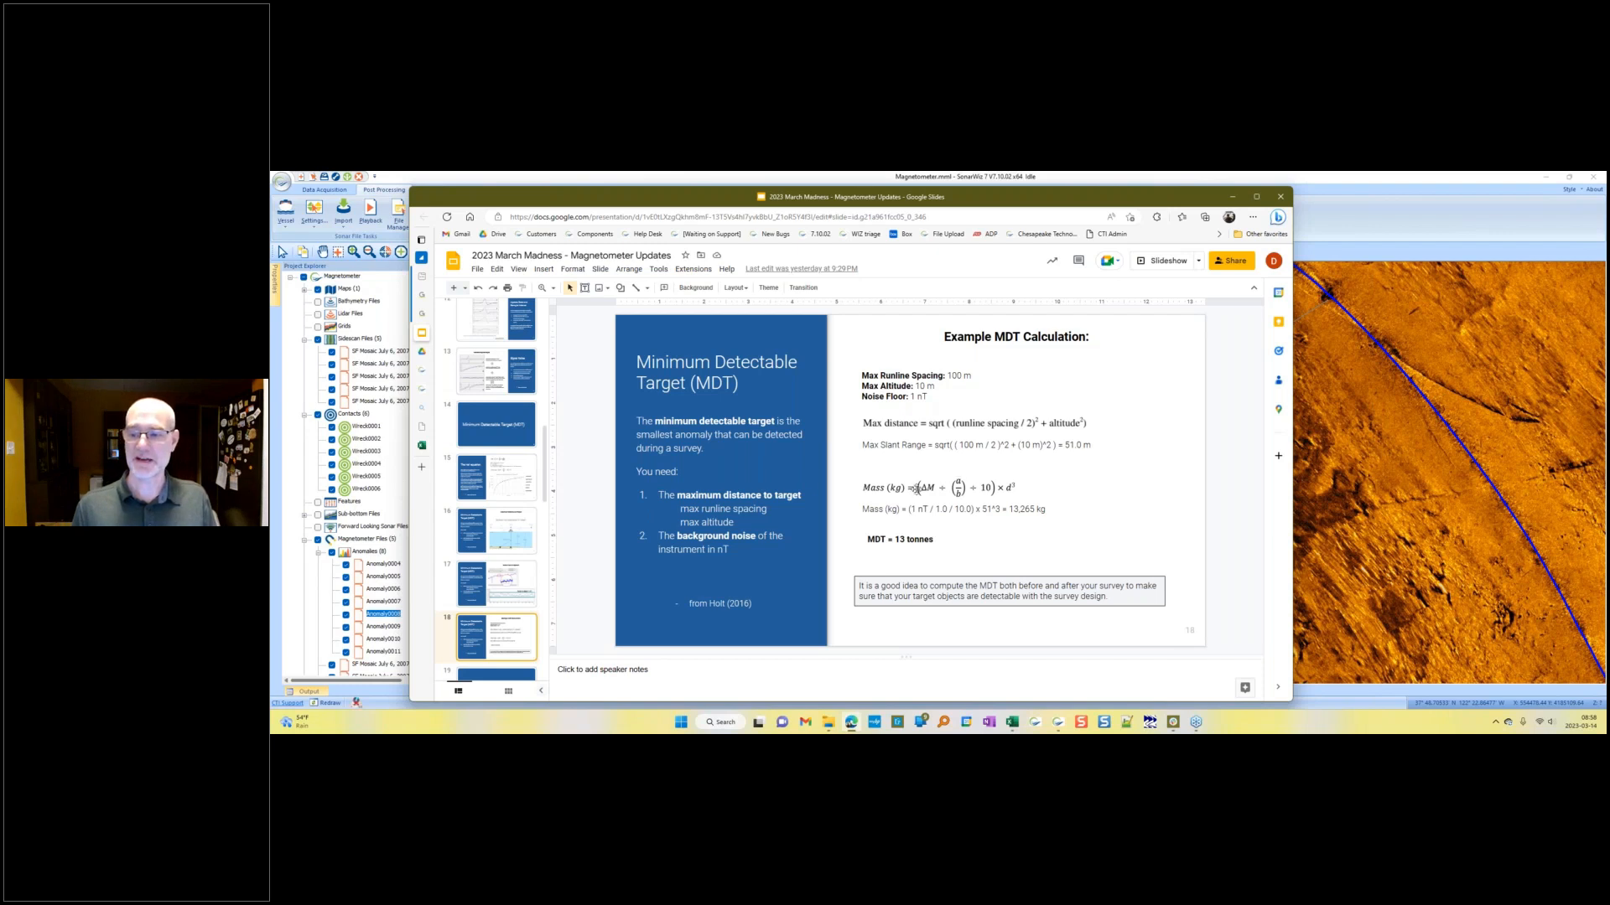
Step: Switch to the MTD Calculator spreadsheet and inspect its anomaly, run line spacing, fish altitude and aspect ratio input cells
{"action": "left_click", "coordinate": [422, 446]}
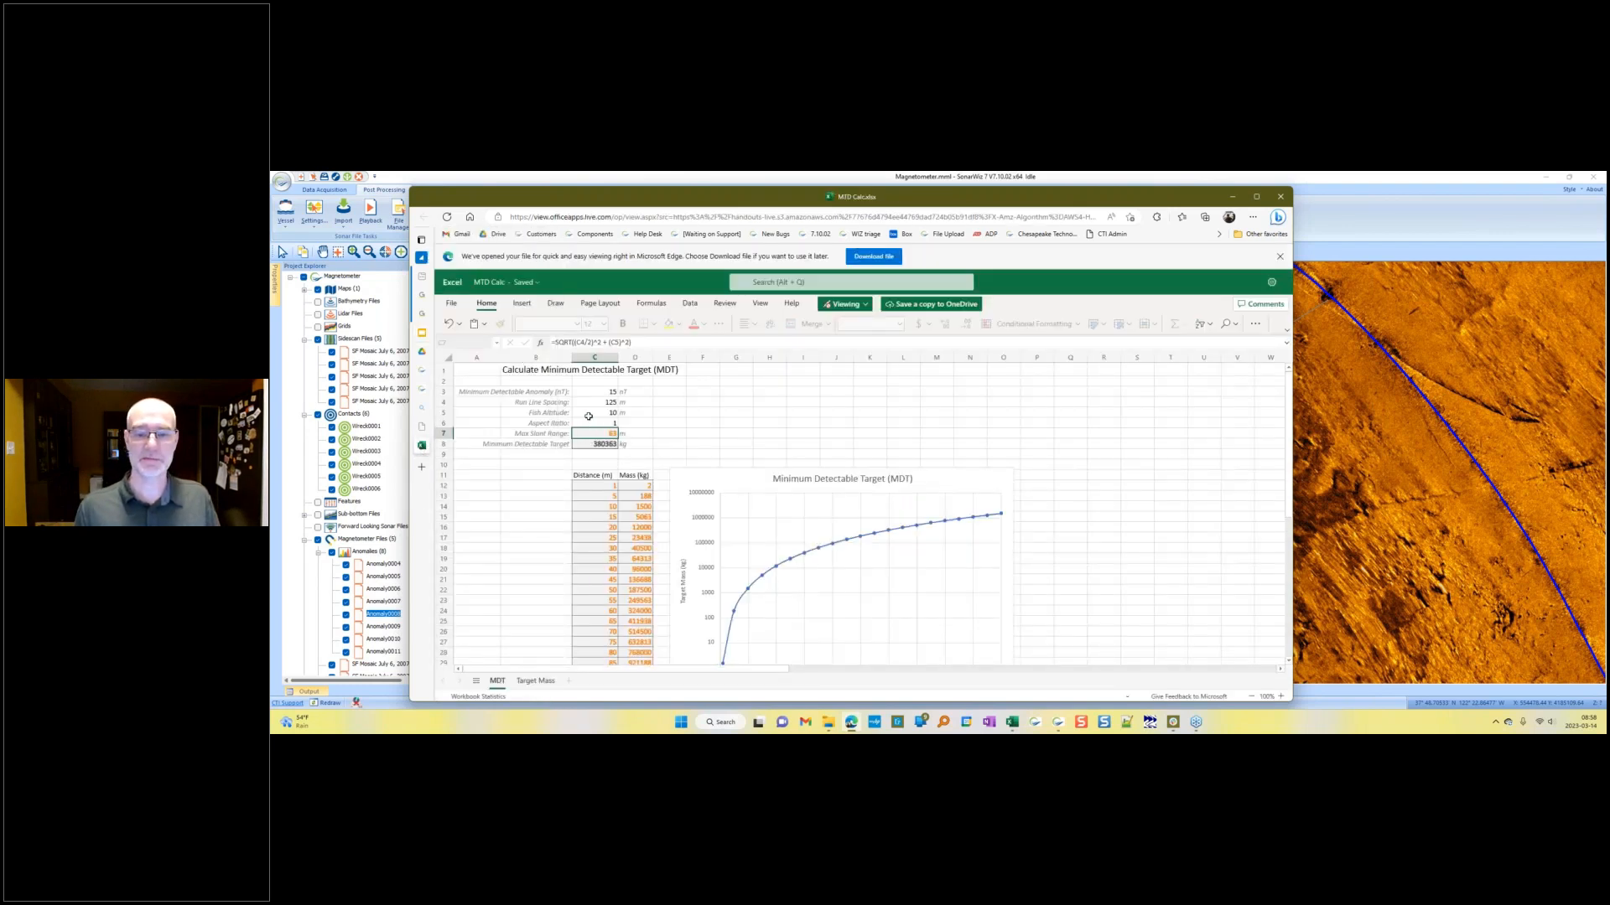
{"action": "left_click", "coordinate": [584, 392]}
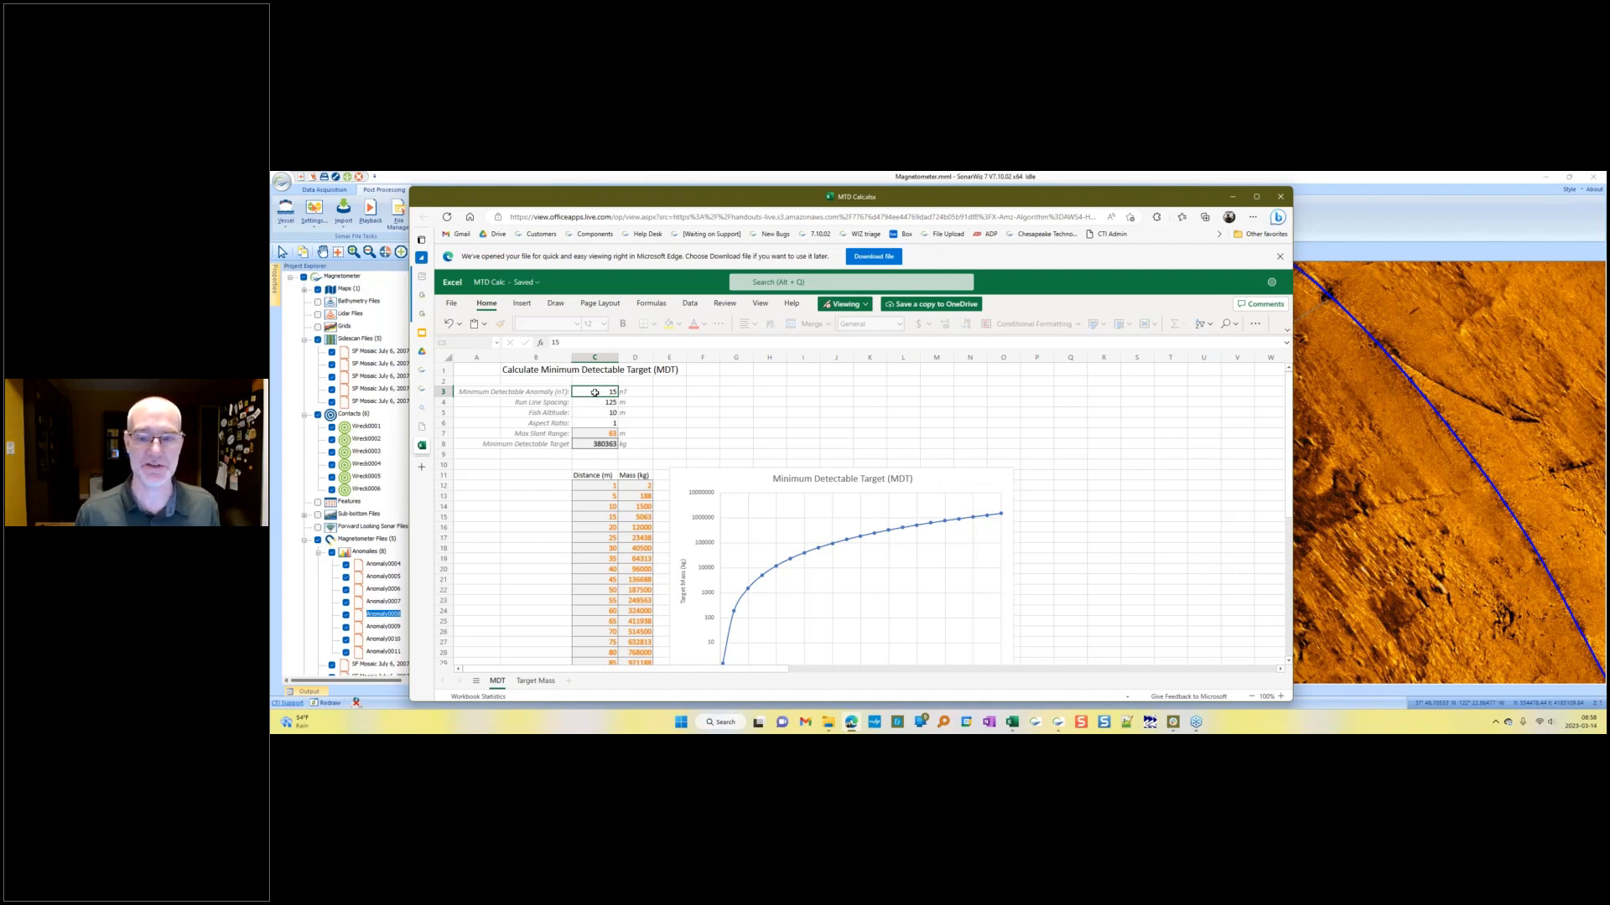
{"action": "left_click", "coordinate": [592, 405]}
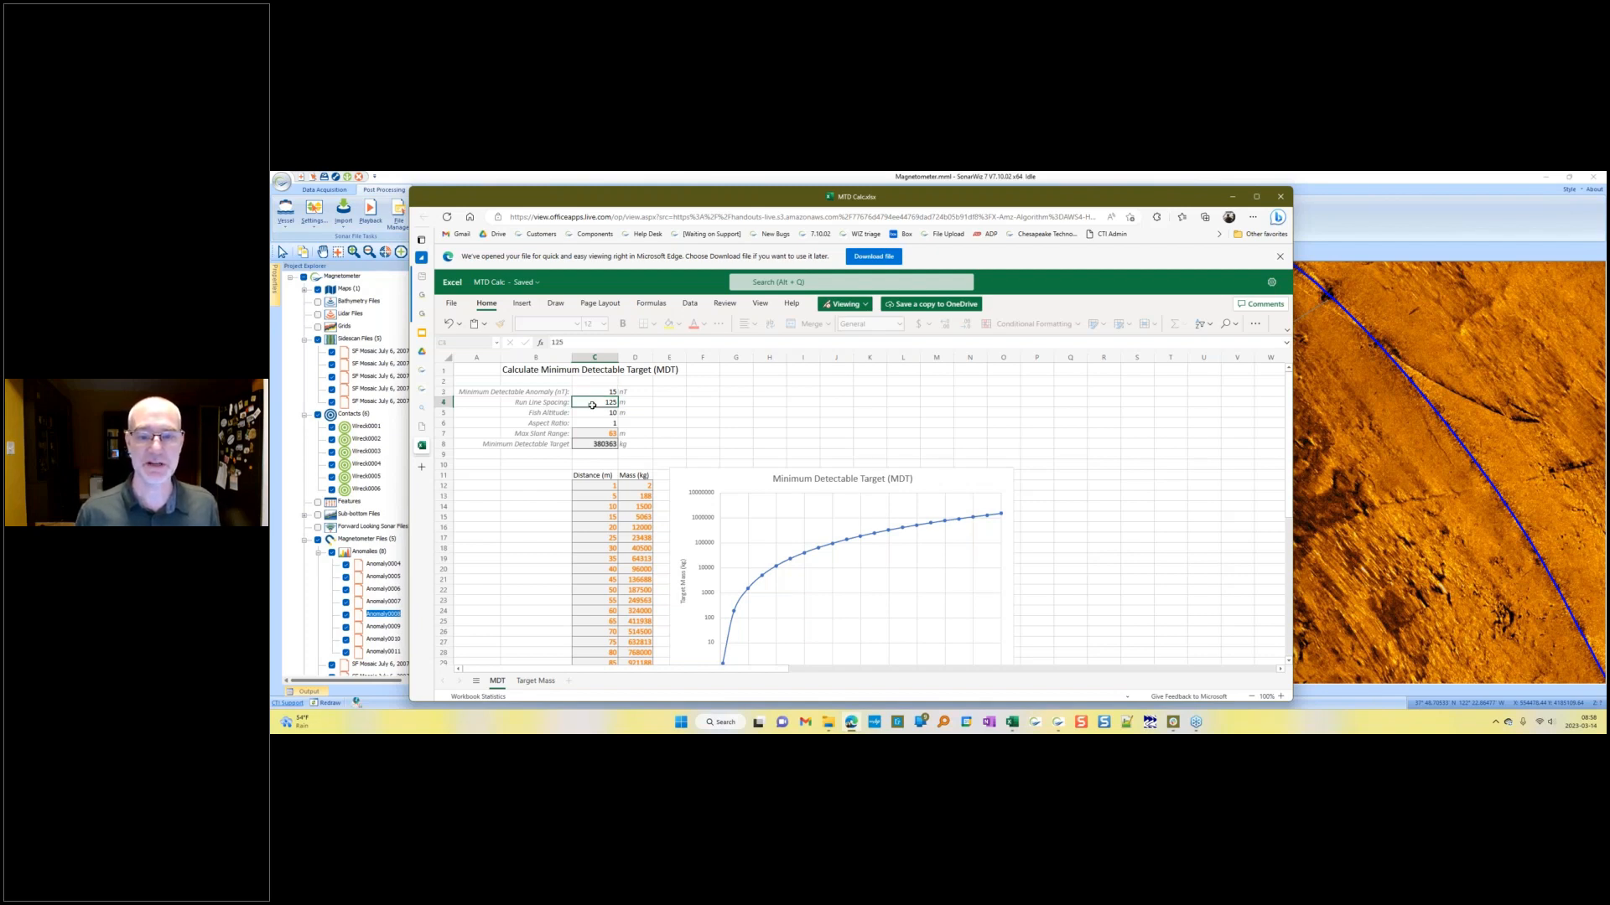
{"action": "left_click", "coordinate": [588, 415]}
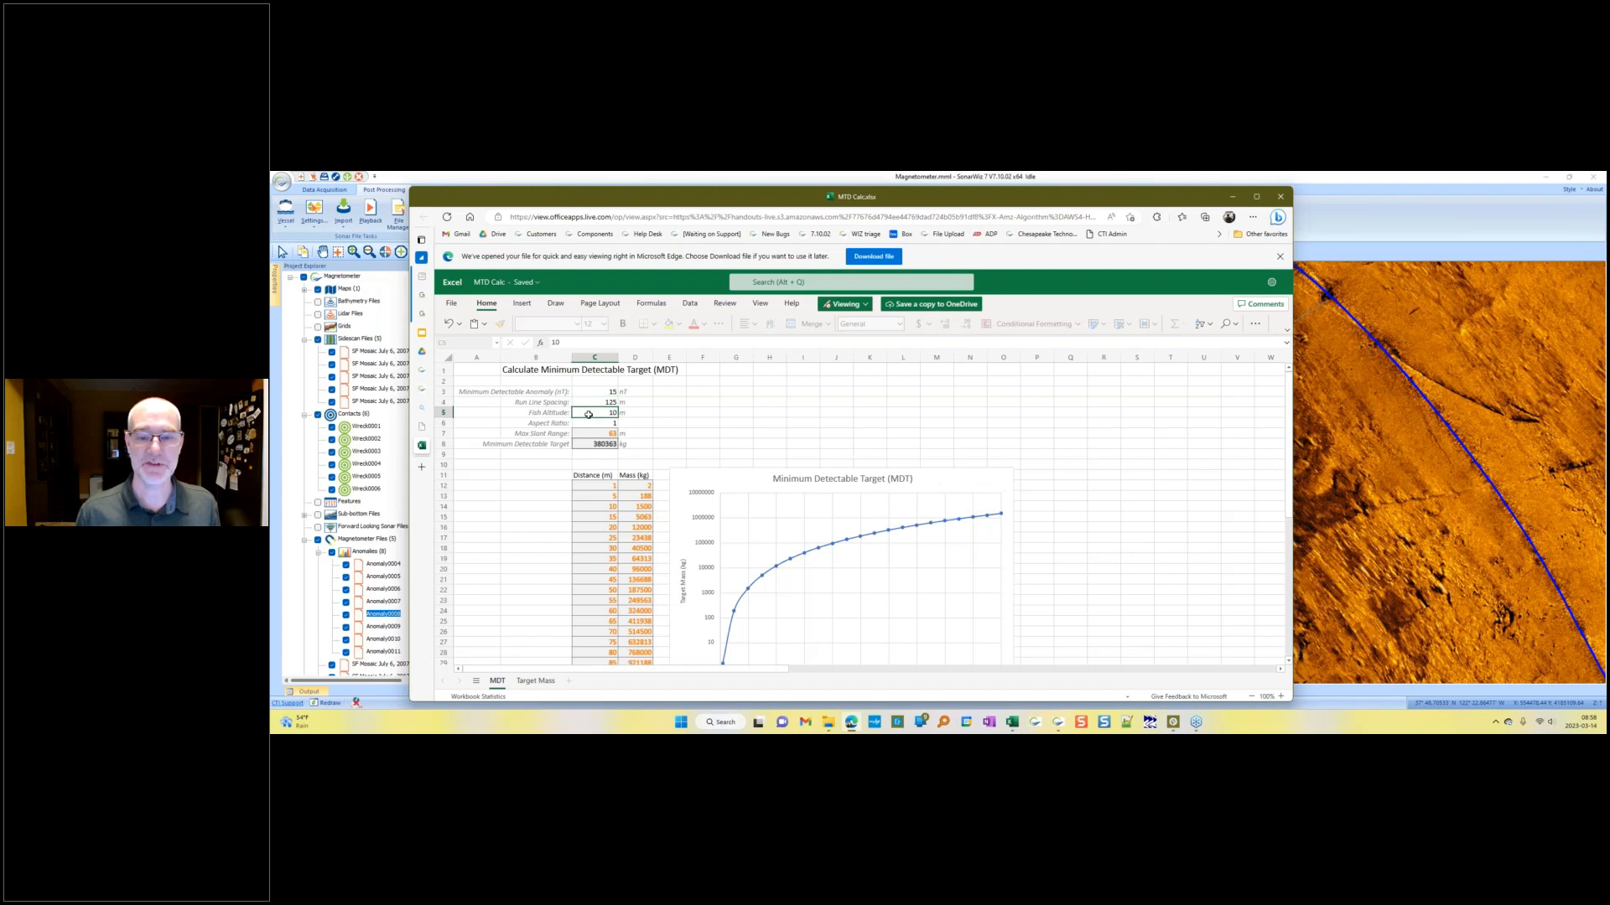
{"action": "left_click", "coordinate": [590, 425]}
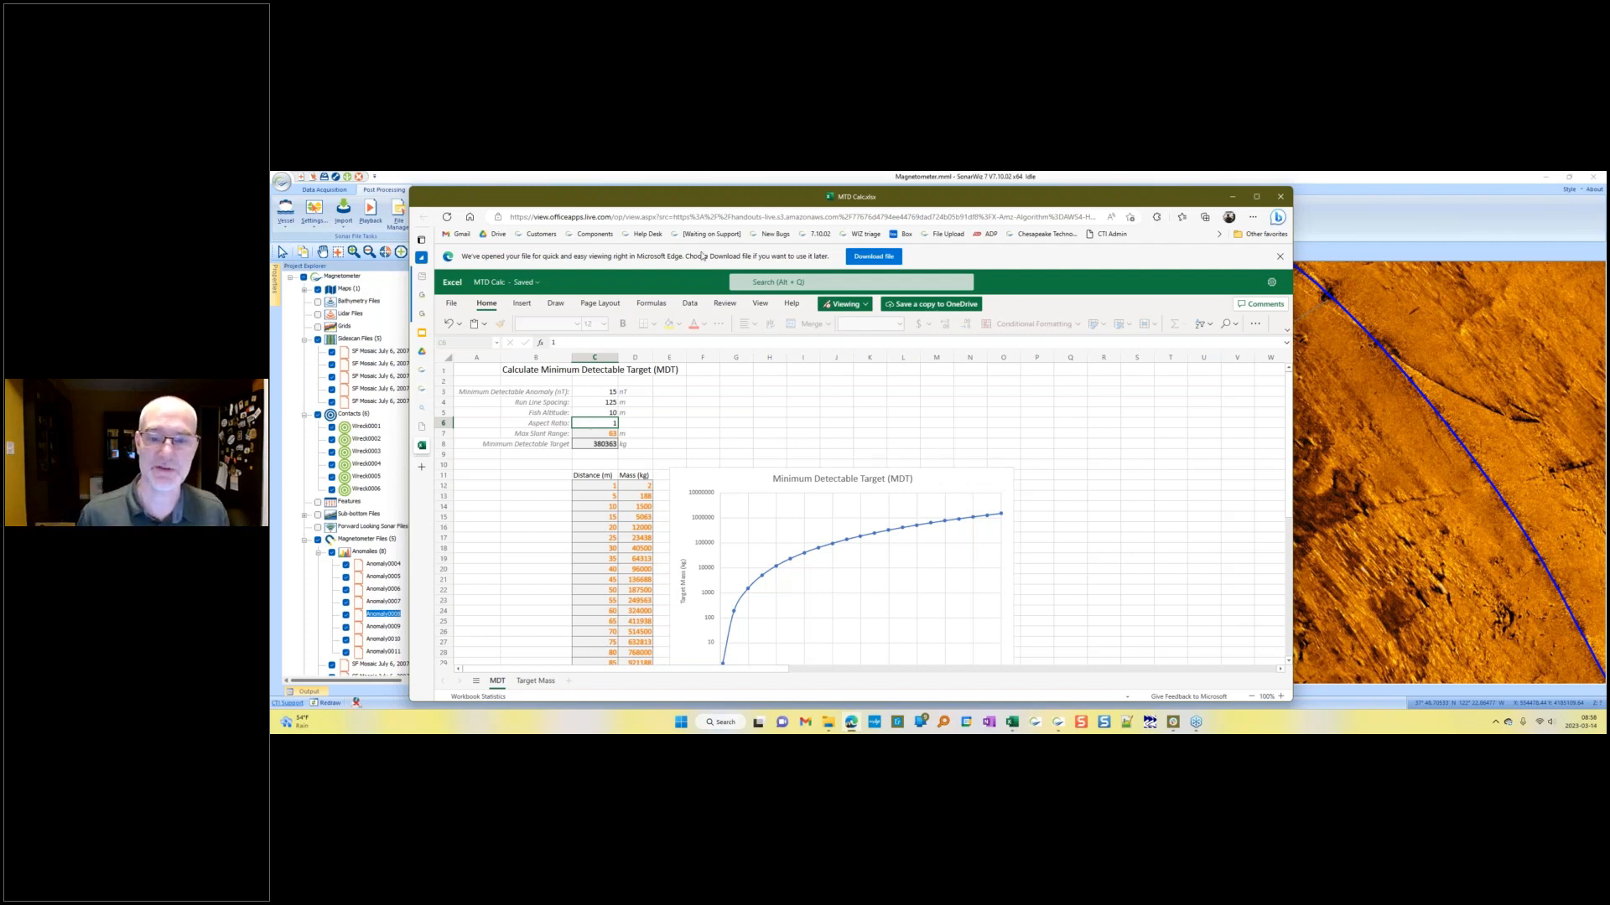
Step: Move the calculator window aside to view the sidescan mosaic behind it, then restore the window
{"action": "left_click_drag", "start_coordinate": [742, 201], "coordinate": [736, 522]}
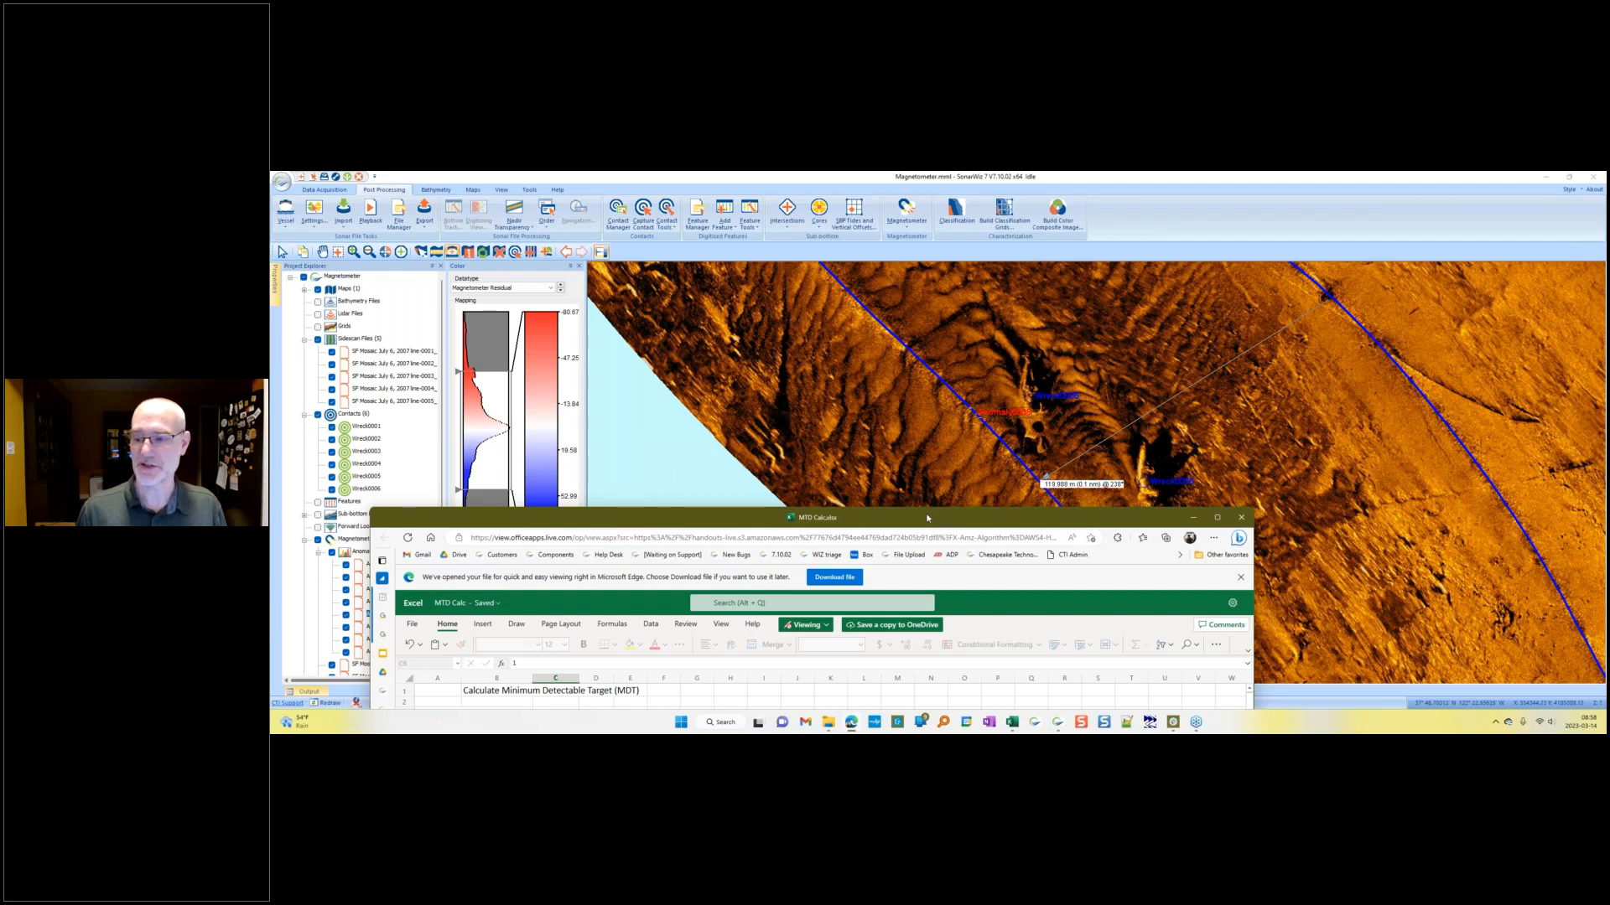
{"action": "left_click_drag", "start_coordinate": [926, 517], "coordinate": [916, 462]}
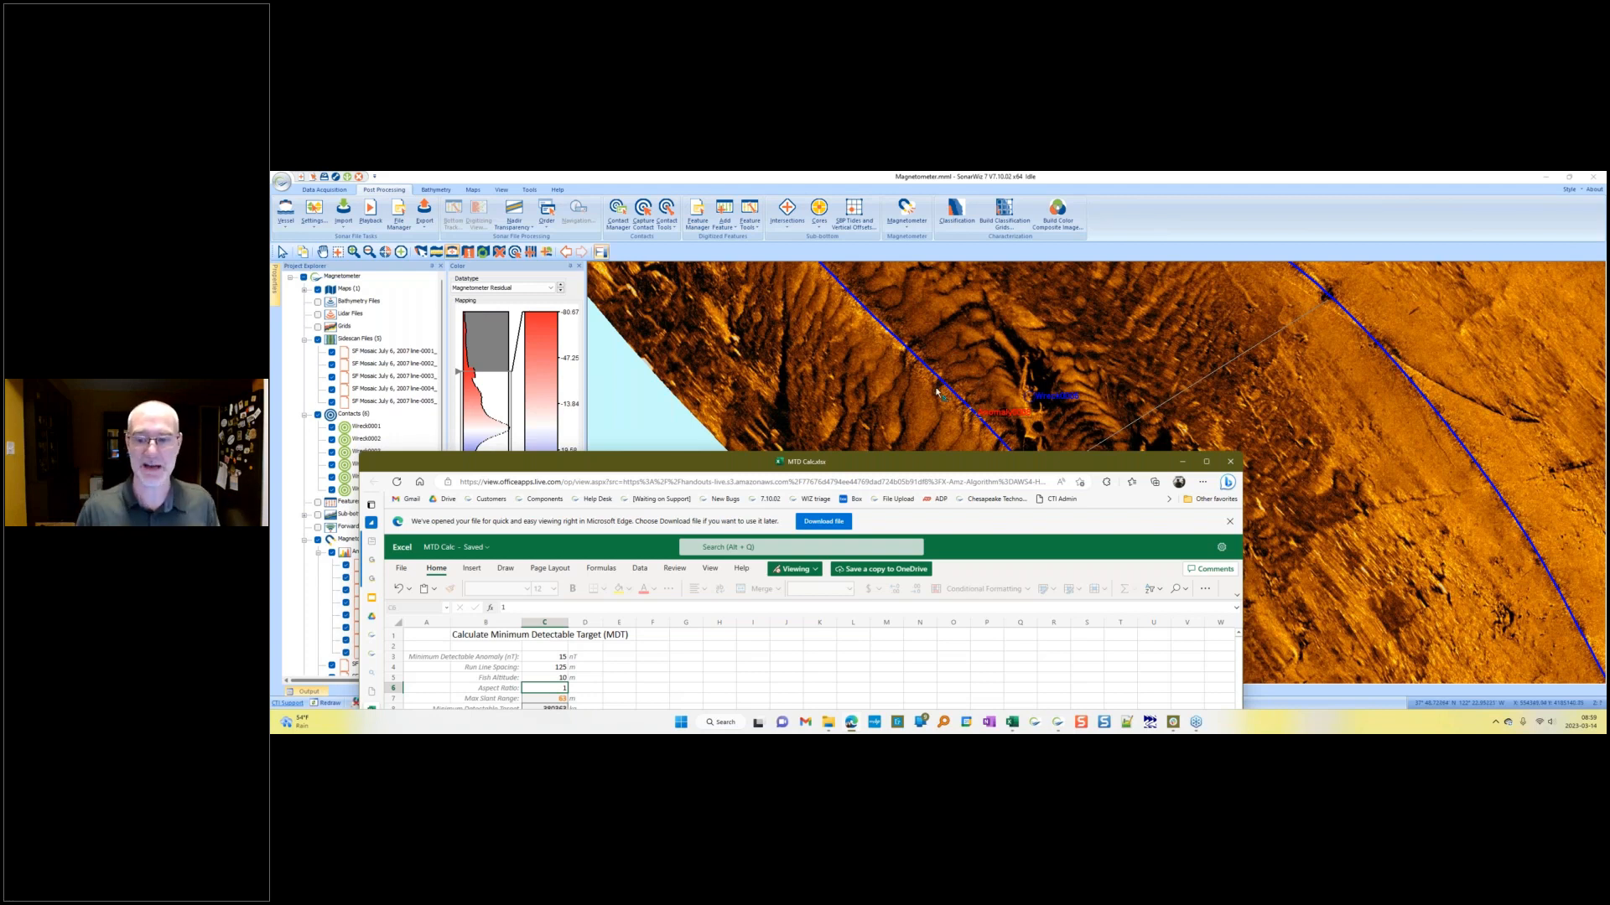
{"action": "left_click_drag", "start_coordinate": [851, 459], "coordinate": [853, 223]}
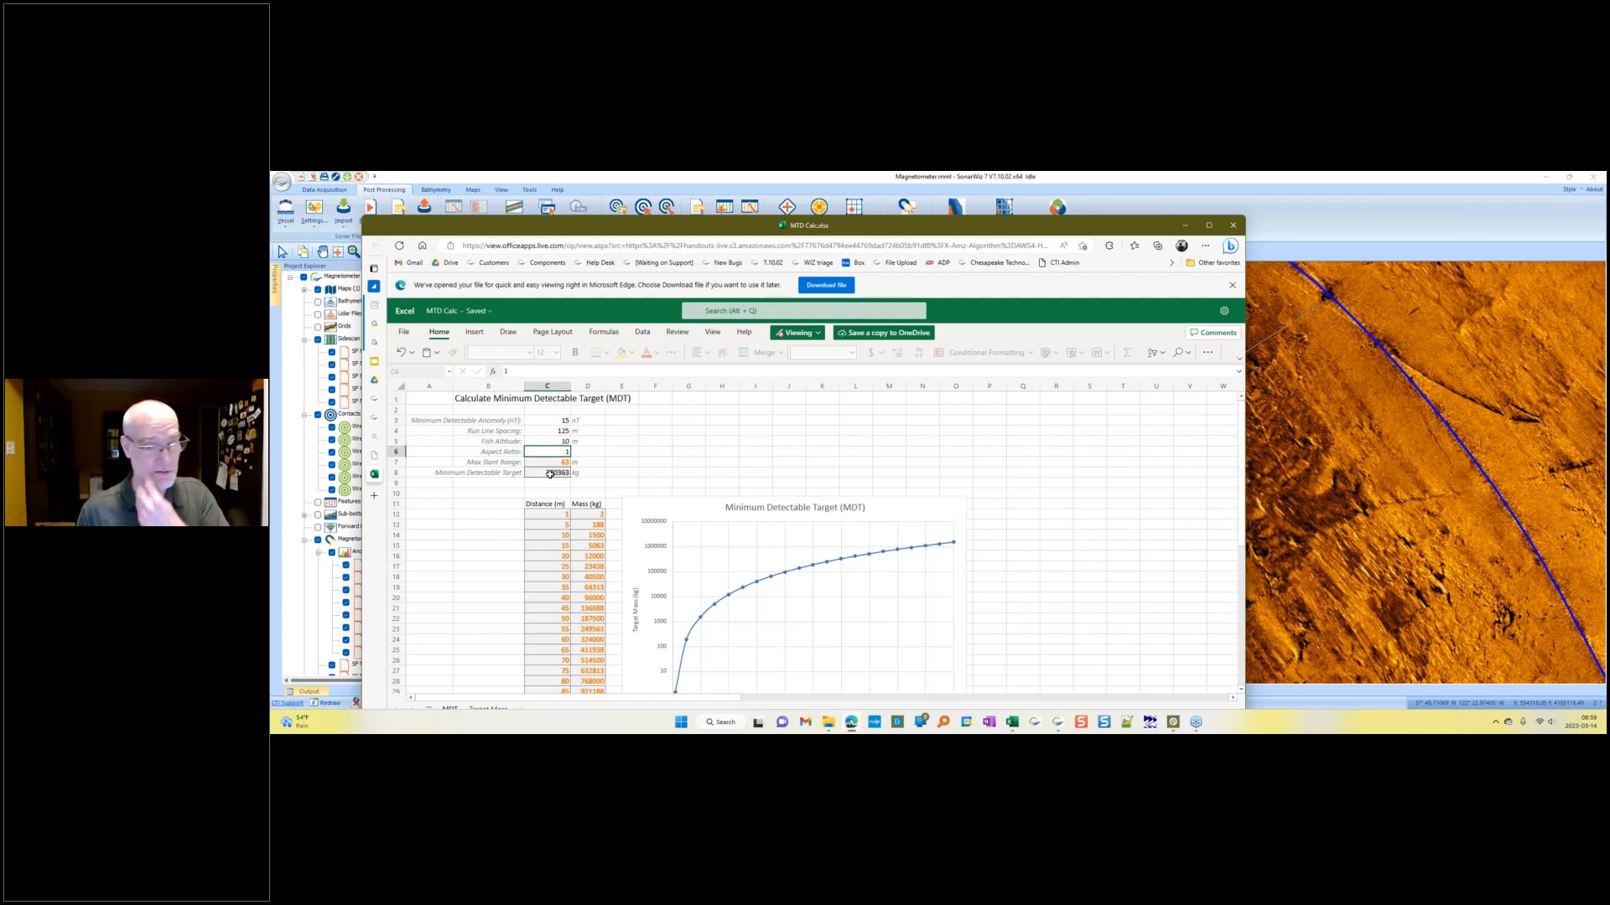
{"action": "left_click_drag", "start_coordinate": [628, 225], "coordinate": [604, 194]}
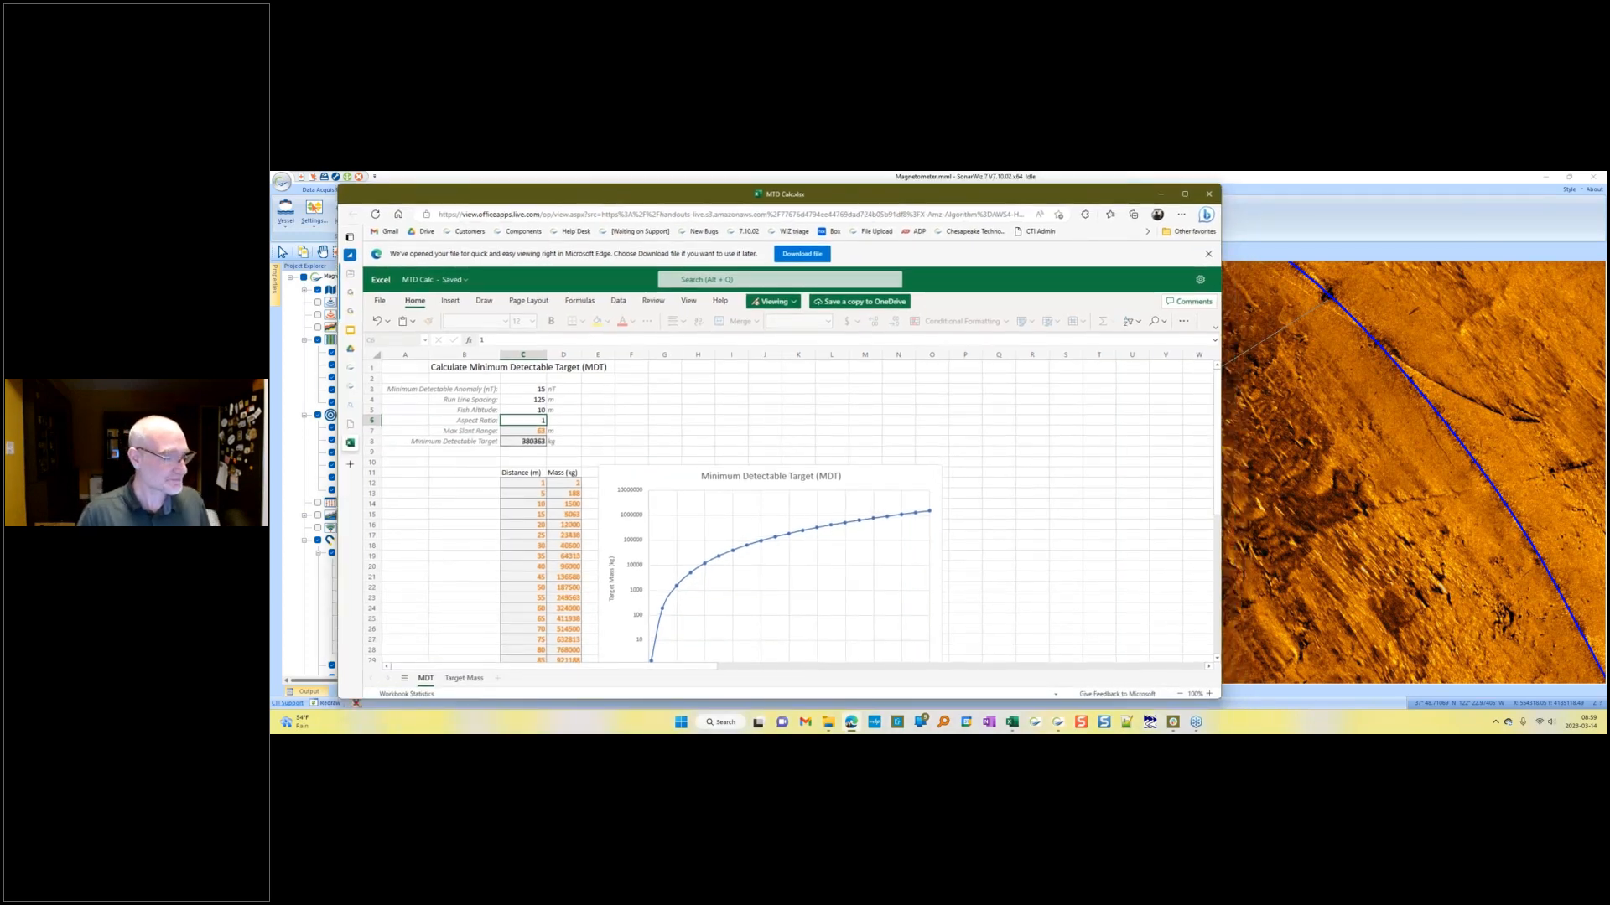